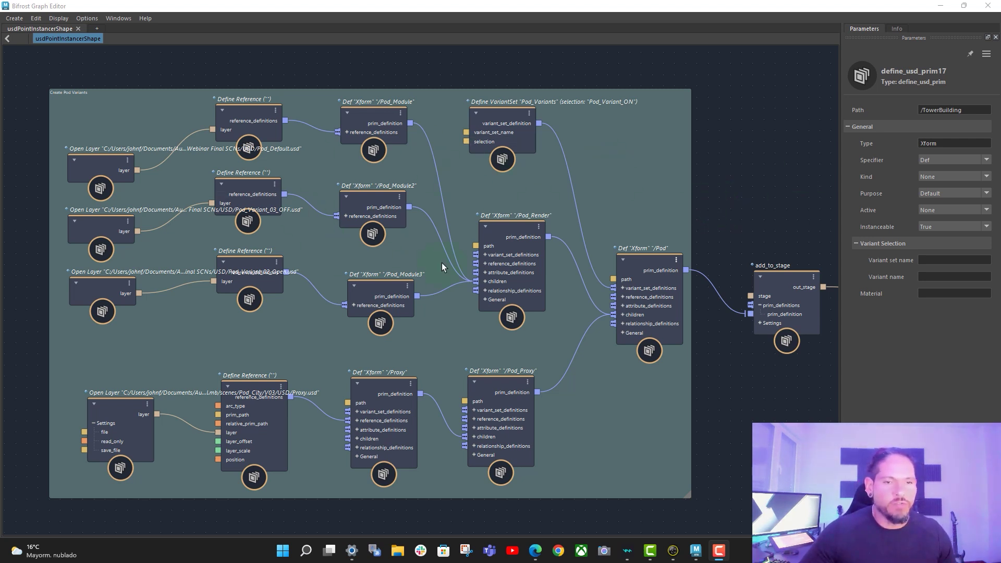
- Add an add_to_stage node in the empty area above the existing add_to_stage node that follows the Pod variants
middle_click_drag(739, 208, 726, 210)
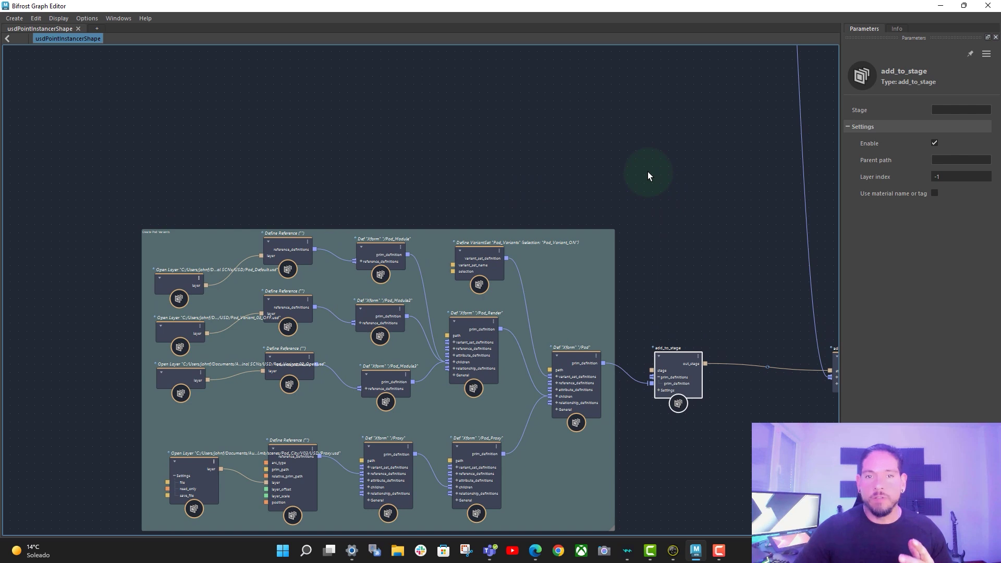
key("Tab")
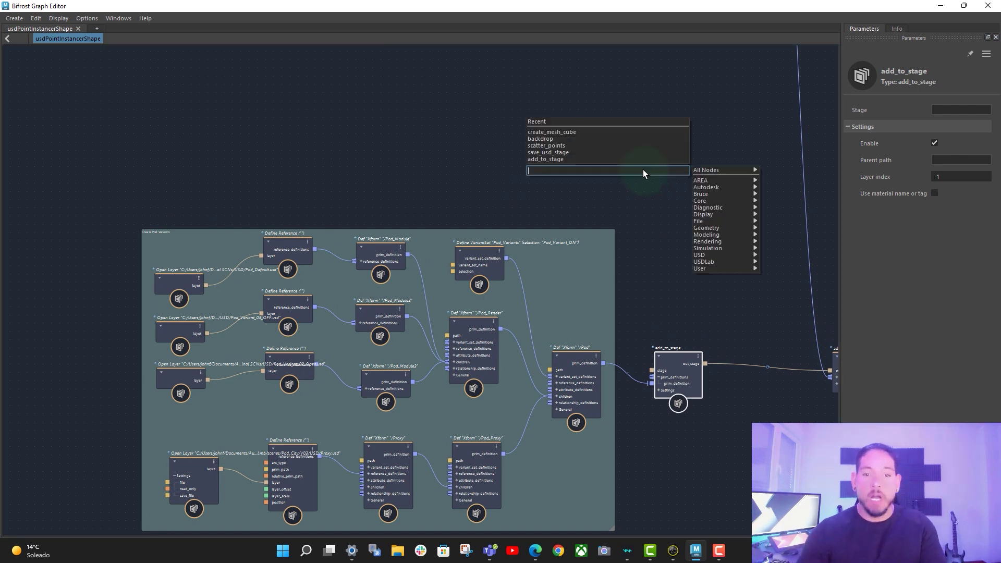
type("add")
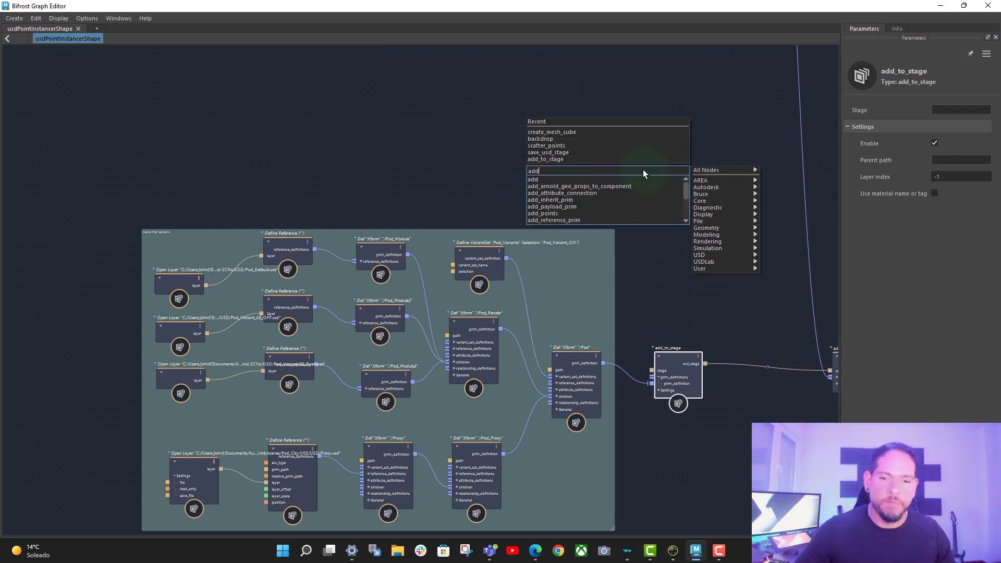
type("to")
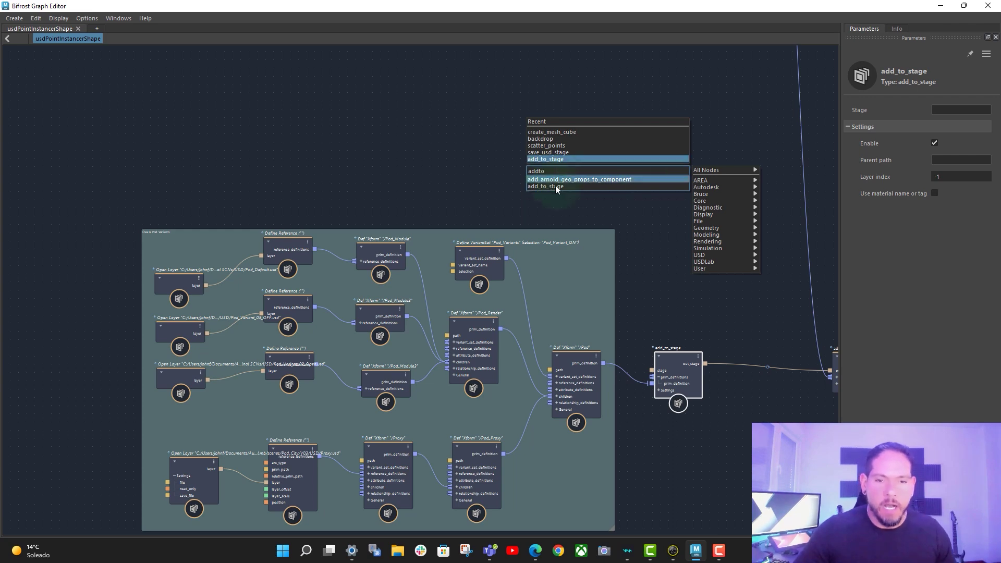
key("Return")
left_click_drag(644, 193, 662, 171)
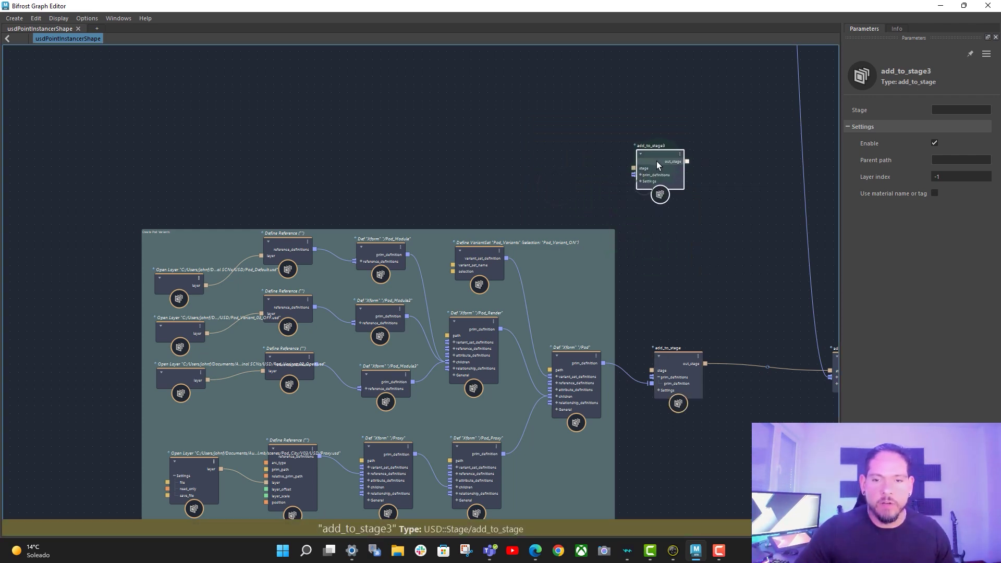
left_click(939, 8)
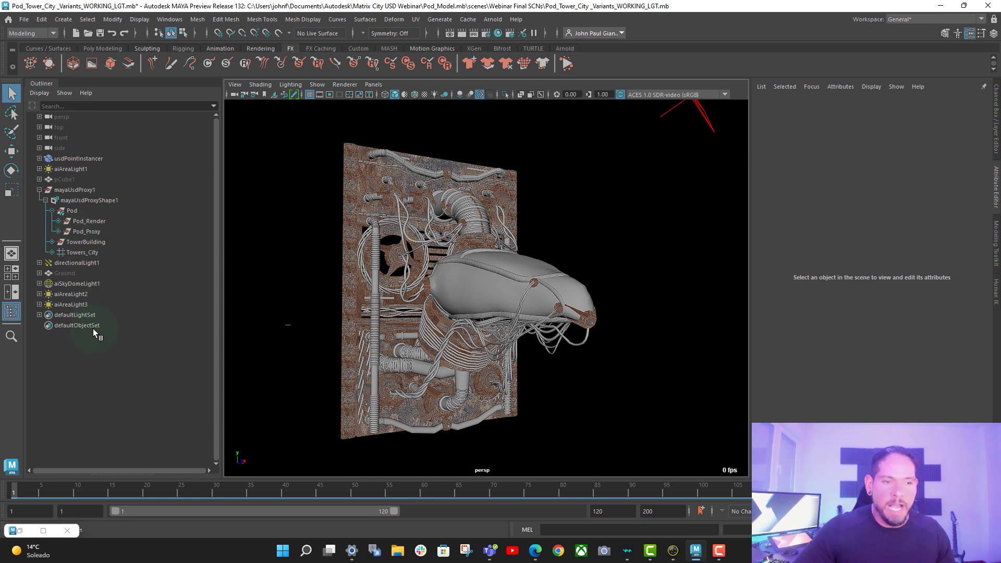
left_click(25, 532)
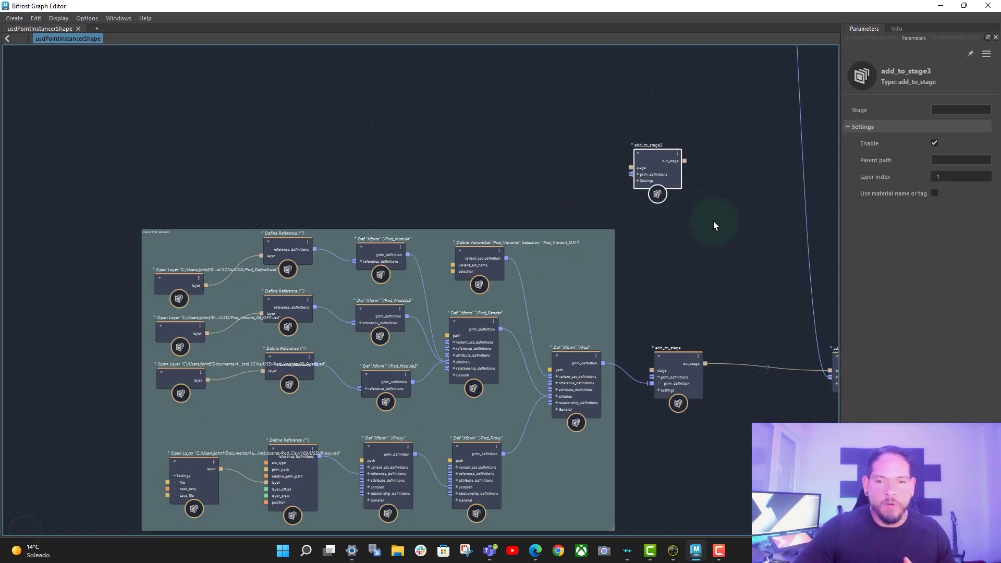
- Move the graph's output node up level with the new add_to_stage node and connect that node's out_stage to it
middle_click_drag(655, 252, 446, 269, "alt")
middle_click_drag(687, 215, 596, 246, "alt")
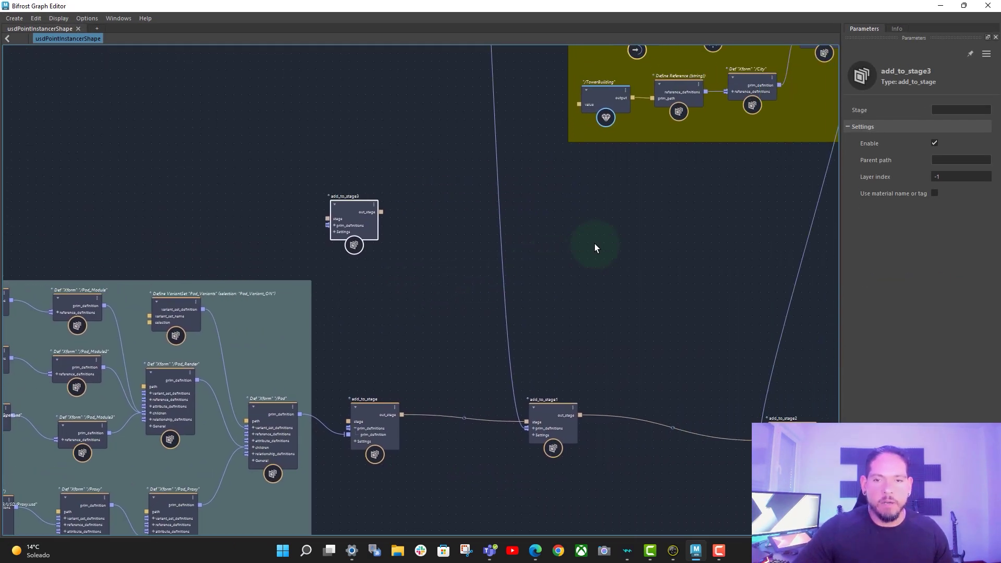
scroll(599, 245, "down", 2)
scroll(599, 246, "down", 1)
middle_click_drag(812, 233, 609, 256, "alt")
left_click_drag(617, 406, 637, 240)
middle_click_drag(491, 218, 579, 194, "alt")
scroll(511, 214, "up", 1)
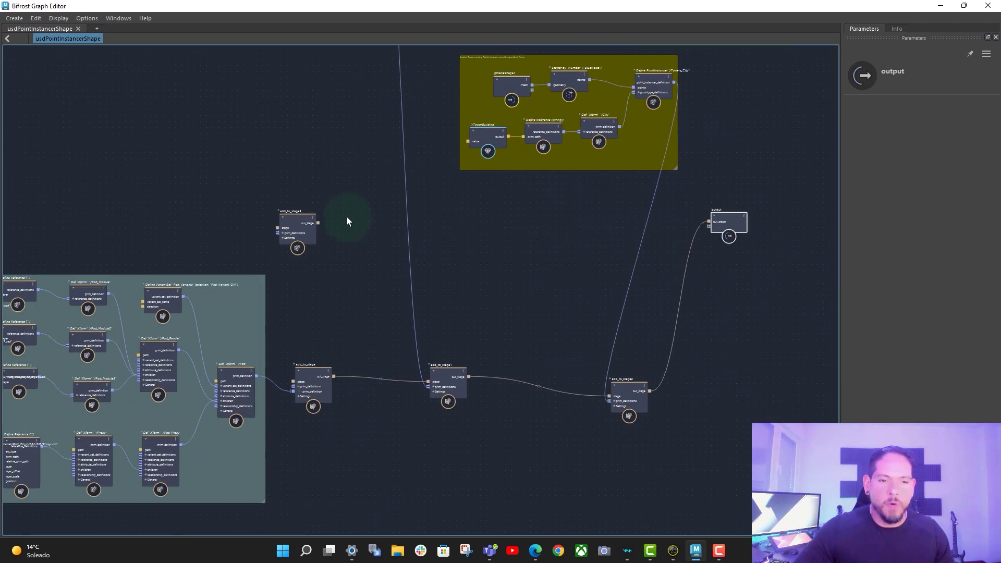
left_click_drag(299, 221, 728, 226)
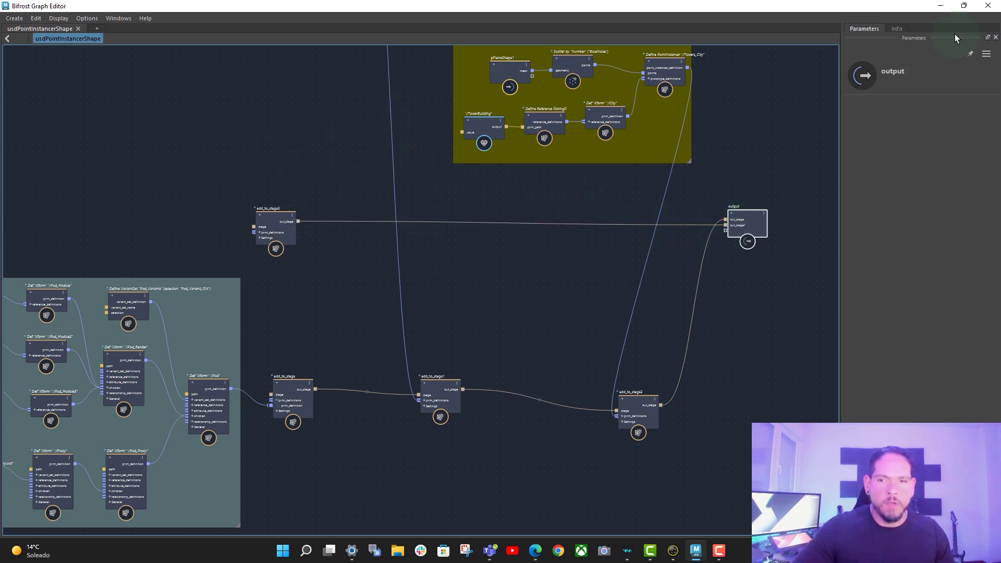
- Switch to the Maya main window, inspect the shape under mayaUsdProxy2 in the Outliner, and return to the Bifrost graph
left_click(940, 6)
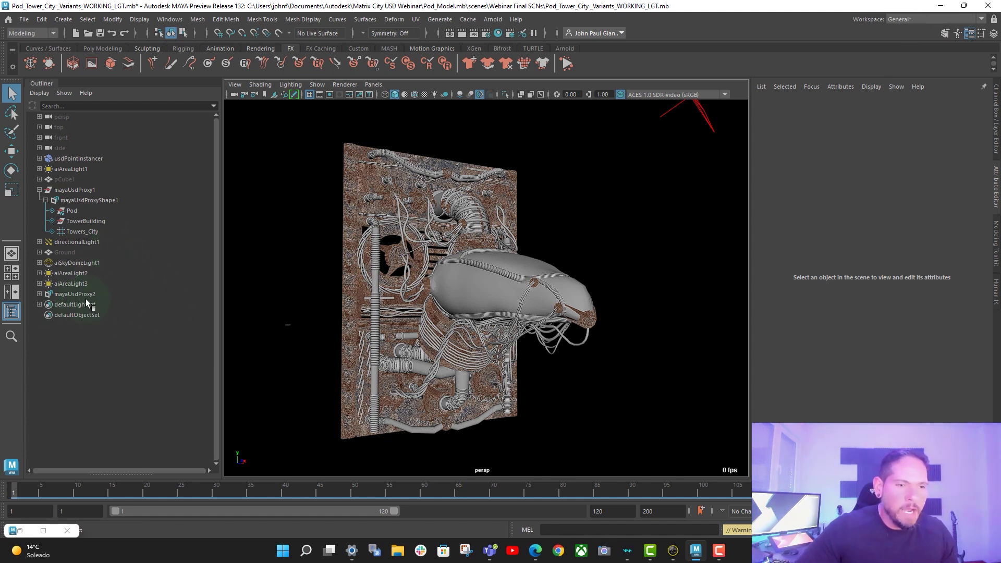
left_click(39, 294)
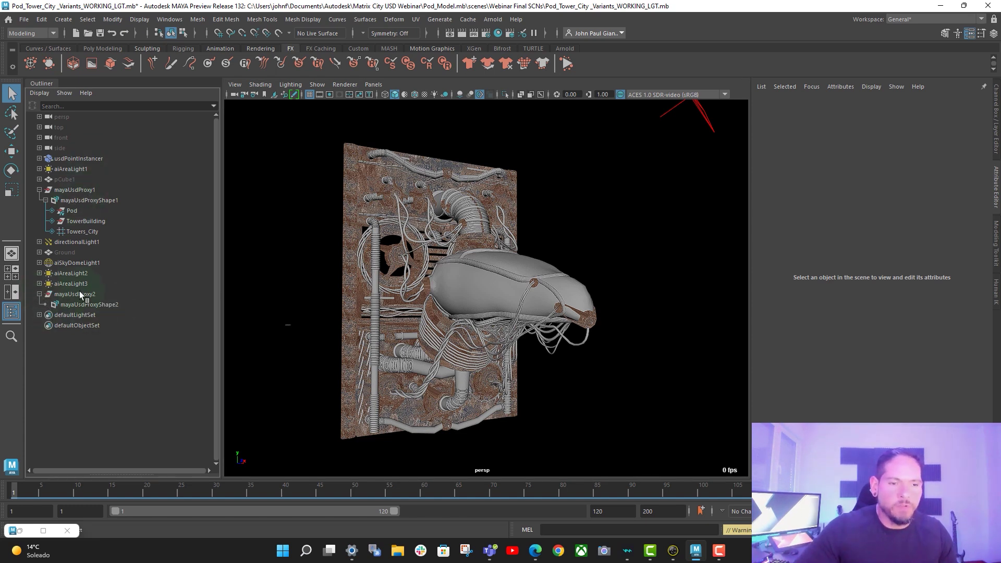
left_click(97, 305)
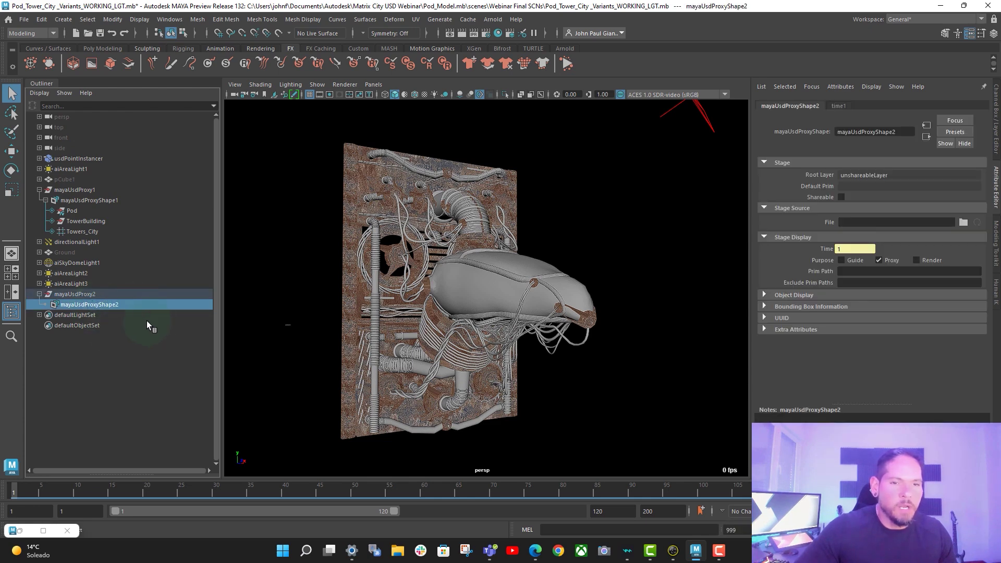
left_click(20, 531)
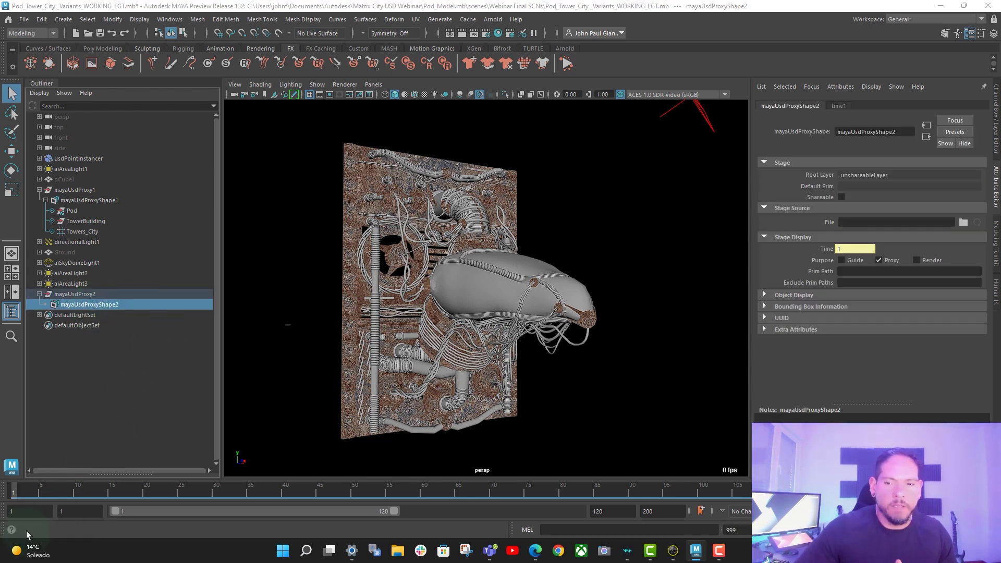
- Create a define_usd_prim node feeding the new add_to_stage node's prim_definitions and place it above and to its left
middle_click_drag(407, 252, 548, 115, "alt")
scroll(449, 214, "up", 2)
scroll(497, 168, "up", 3)
middle_click_drag(504, 167, 571, 117, "alt")
scroll(533, 151, "down", 1)
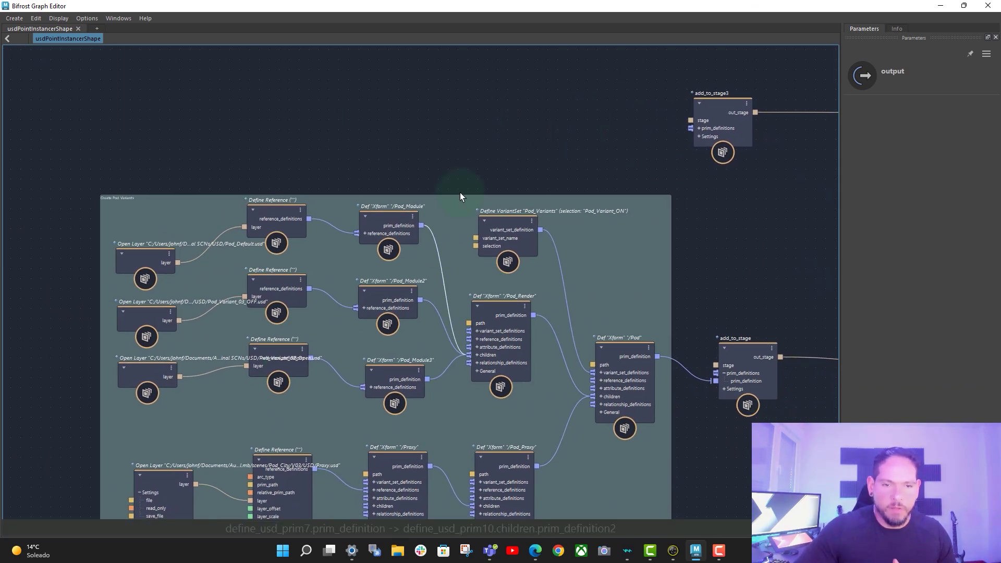
right_click(716, 130)
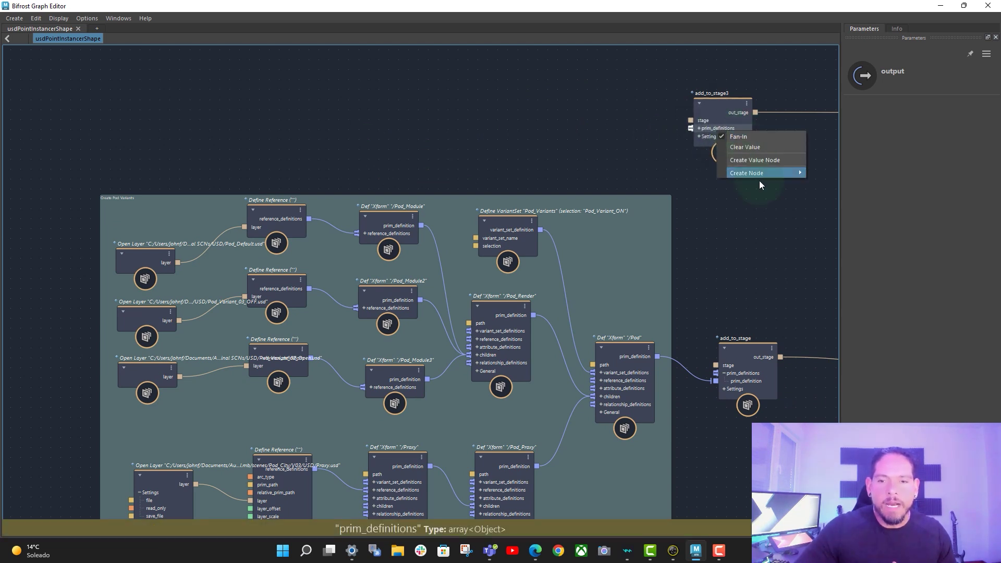
mouse_move(770, 176)
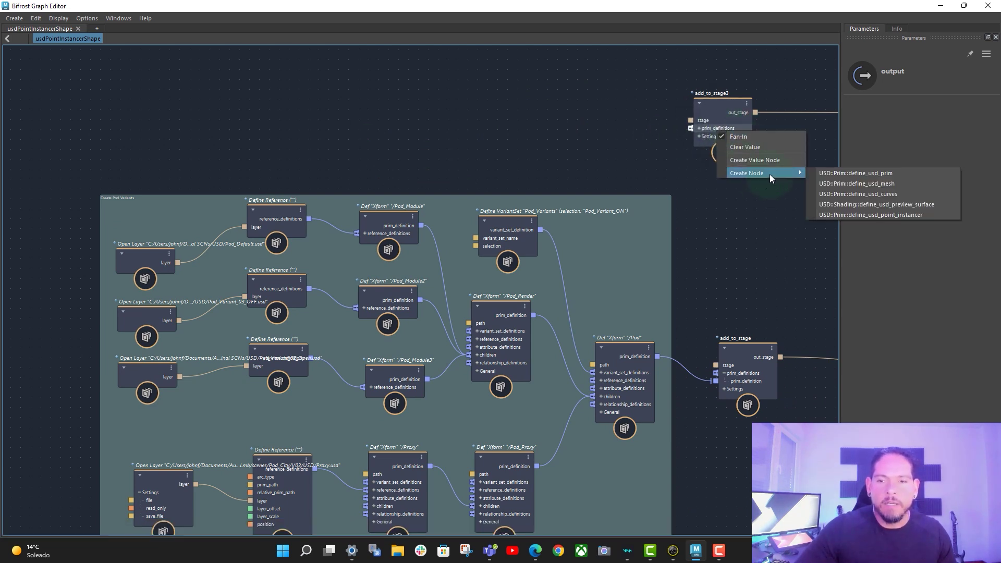
left_click(861, 174)
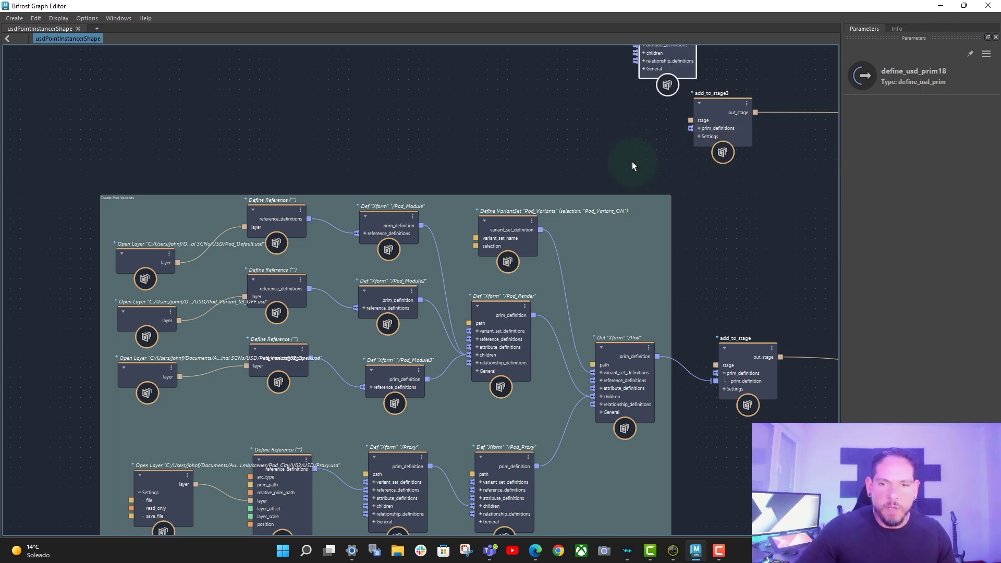
middle_click_drag(648, 105, 643, 166, "alt")
left_click_drag(659, 74, 595, 92)
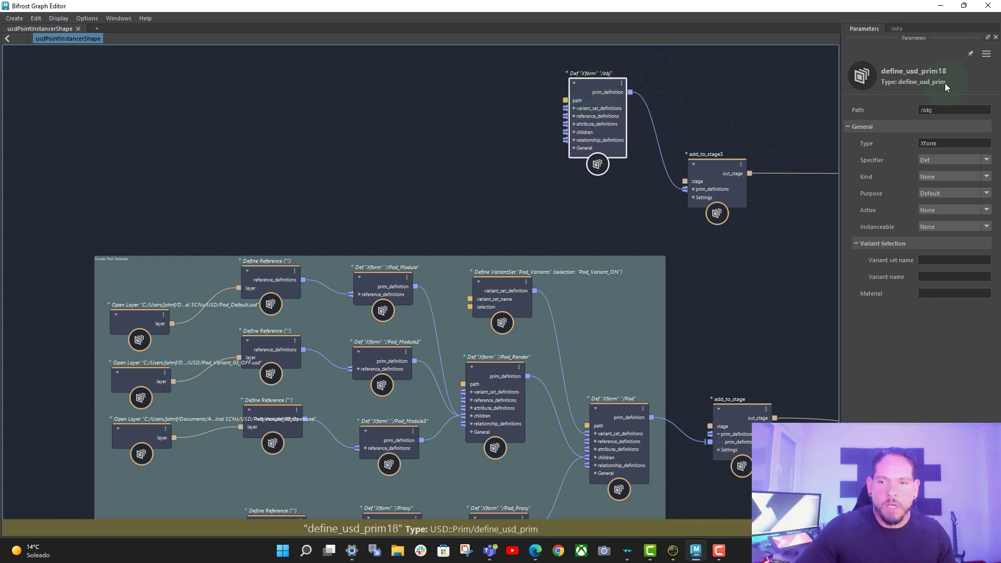
- Set the new prim node's path to /Example and compare it with the /Pod prim's settings
left_click(941, 110)
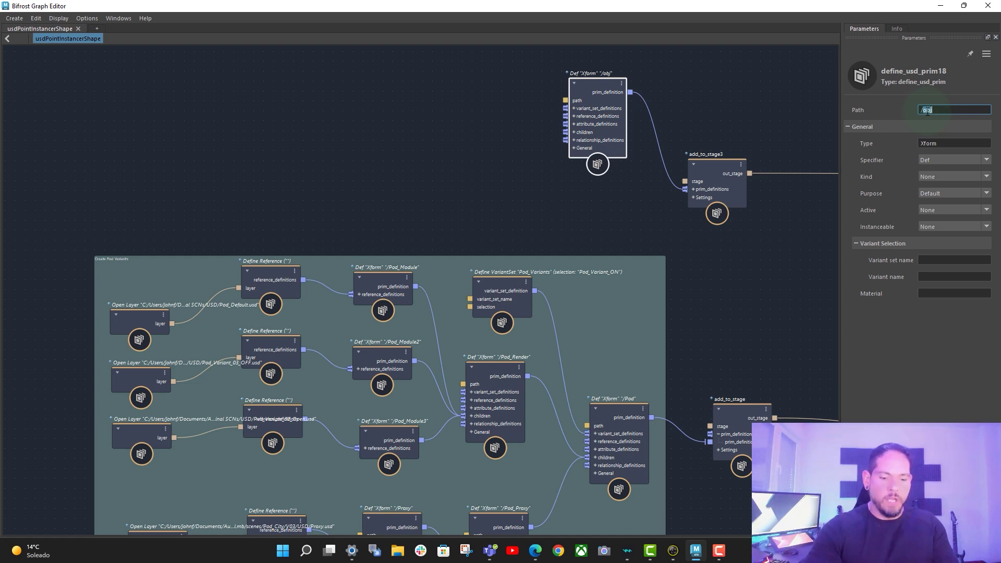
type("/Example")
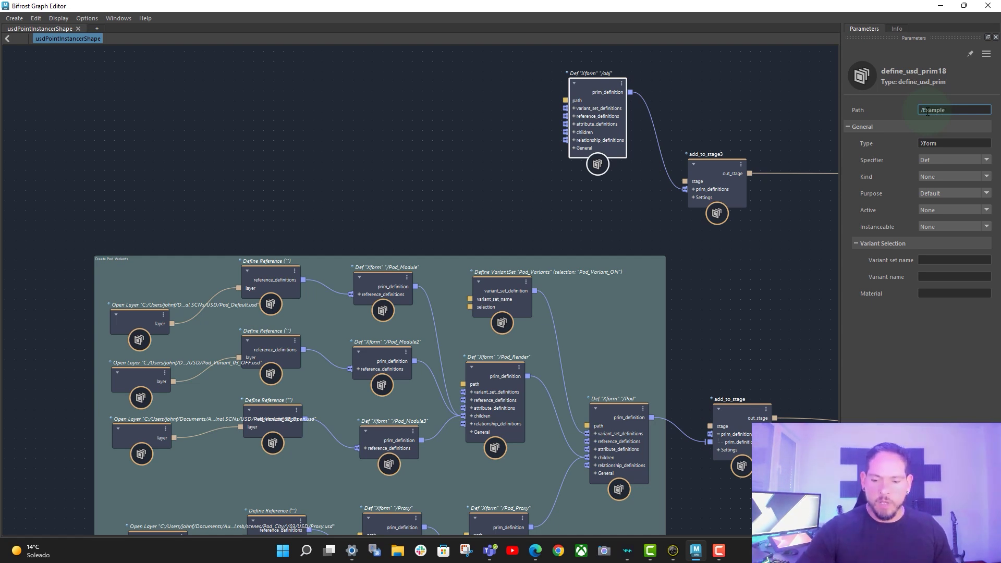
key("Return")
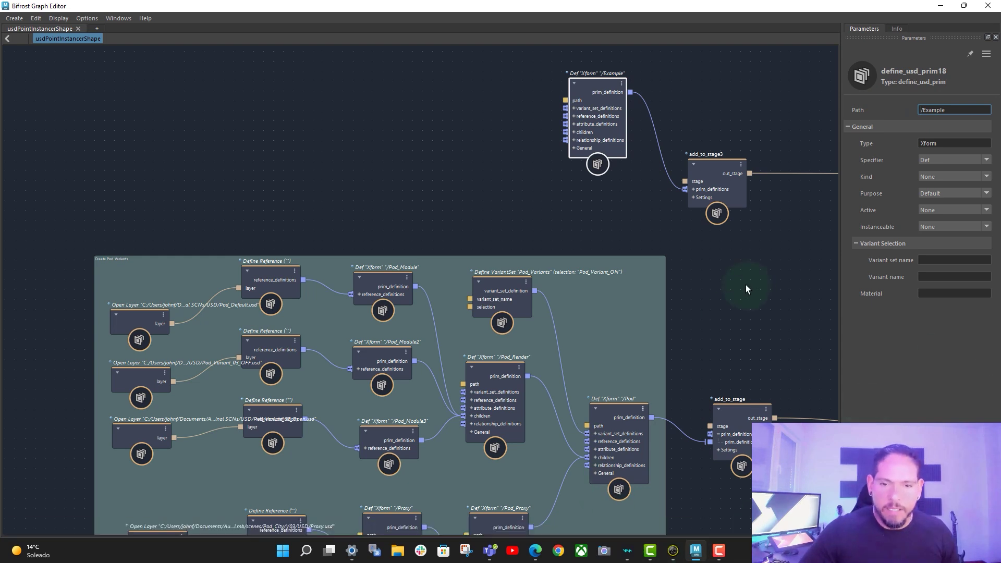
left_click(626, 420)
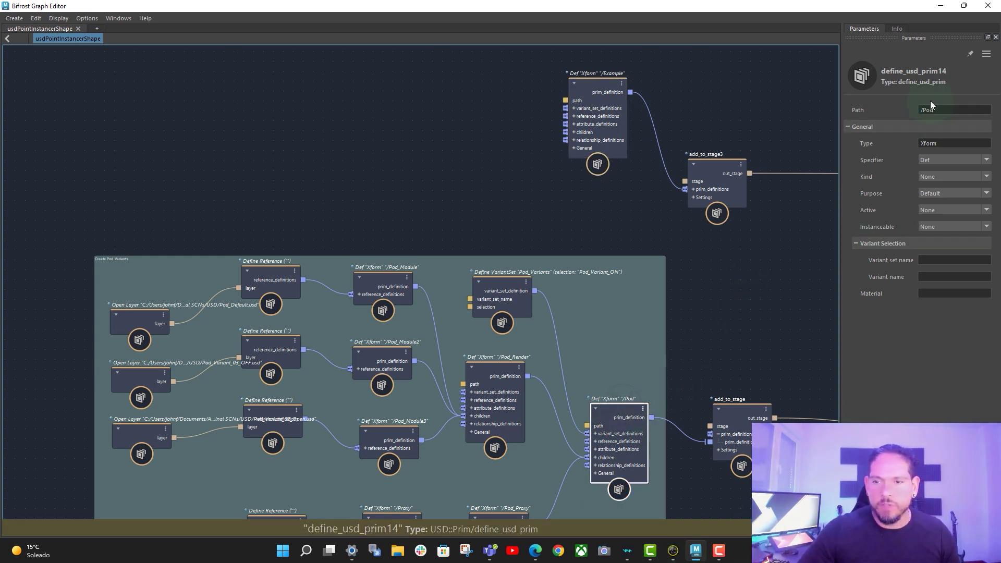
left_click_drag(598, 87, 606, 89)
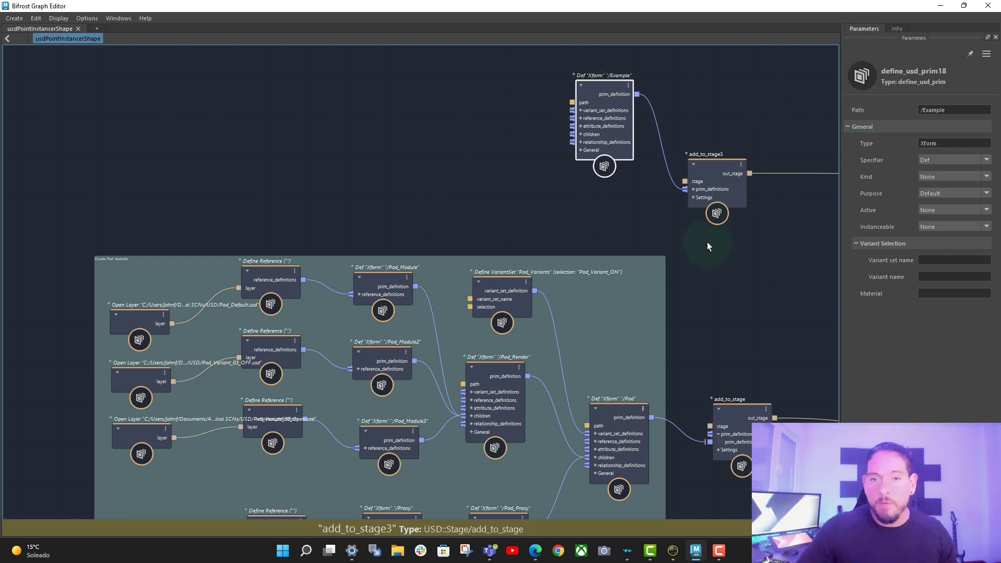
- Create a define_usd_variant_set node feeding the /Example prim's variant_set_definitions and place it to the prim's upper left
middle_click_drag(519, 215, 557, 231, "alt")
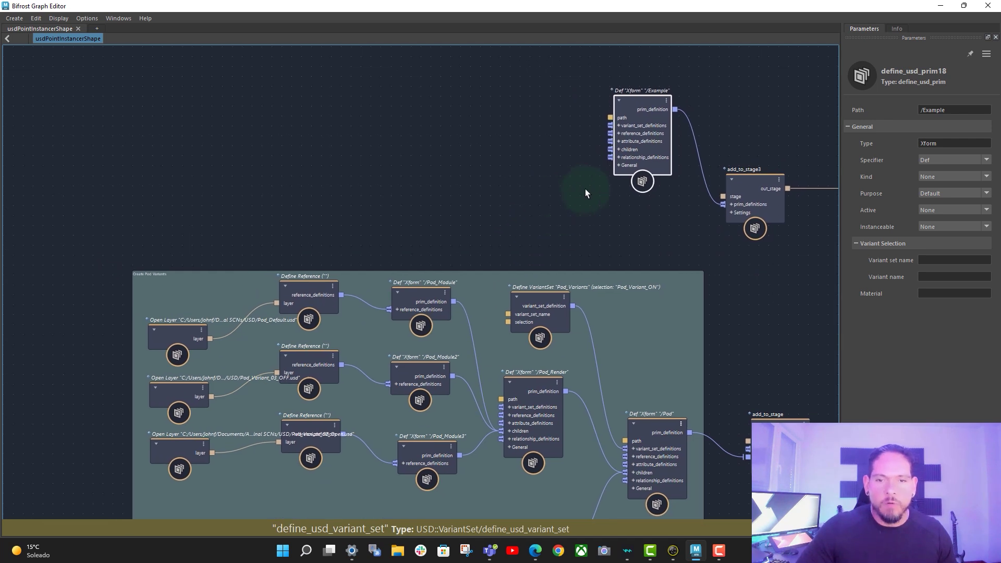
right_click(646, 127)
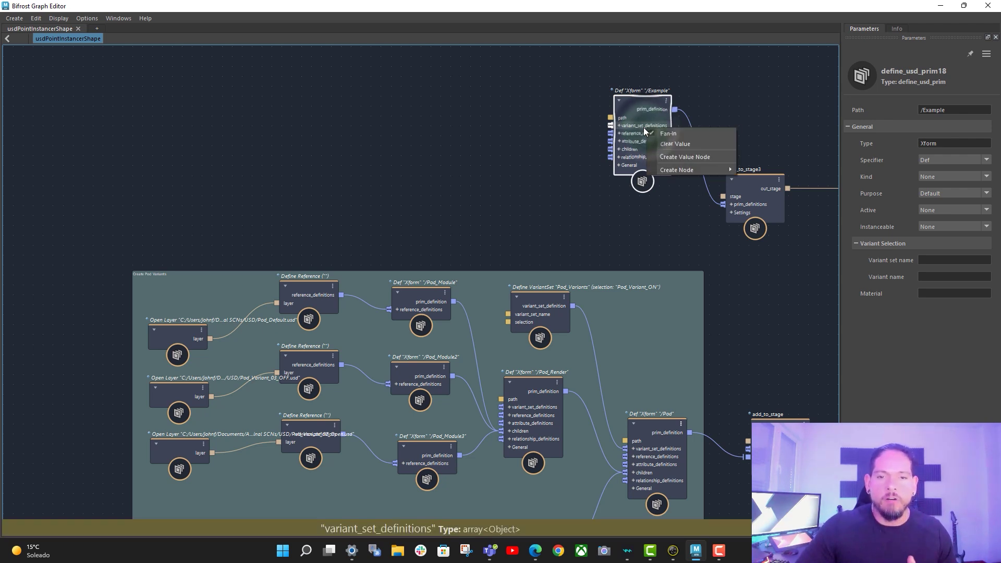
left_click(505, 184)
scroll(504, 184, "up", 4)
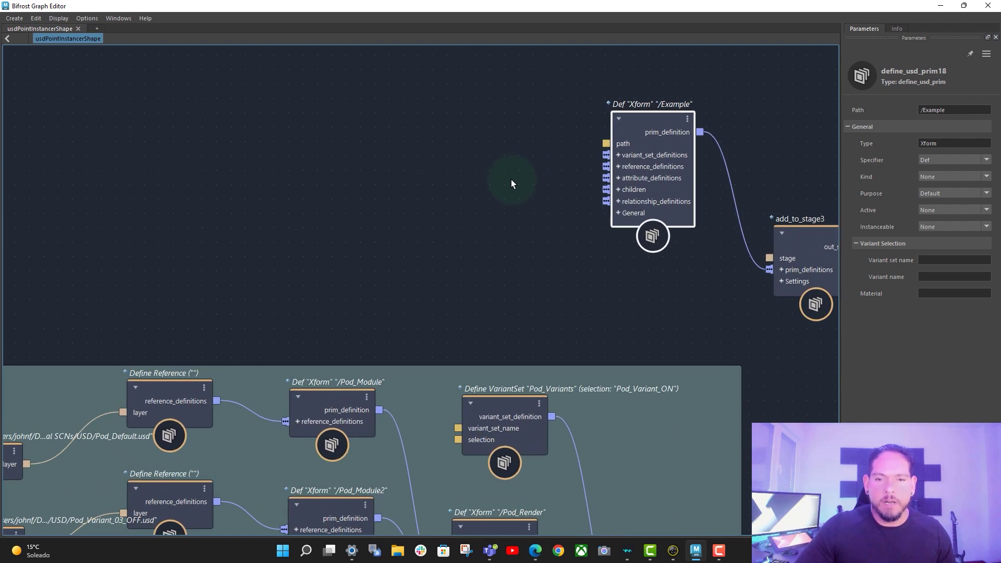
right_click(628, 173)
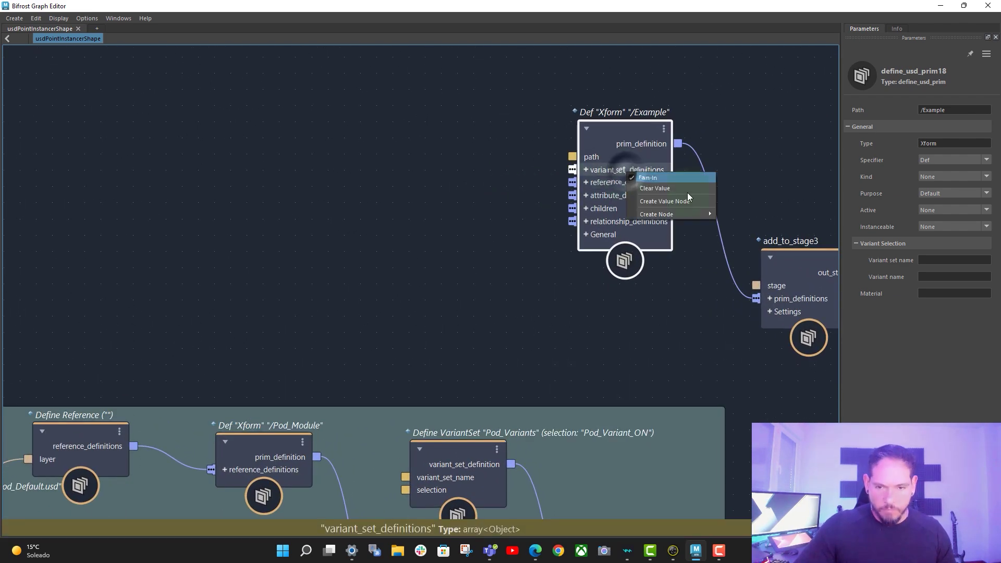
mouse_move(692, 214)
left_click(778, 215)
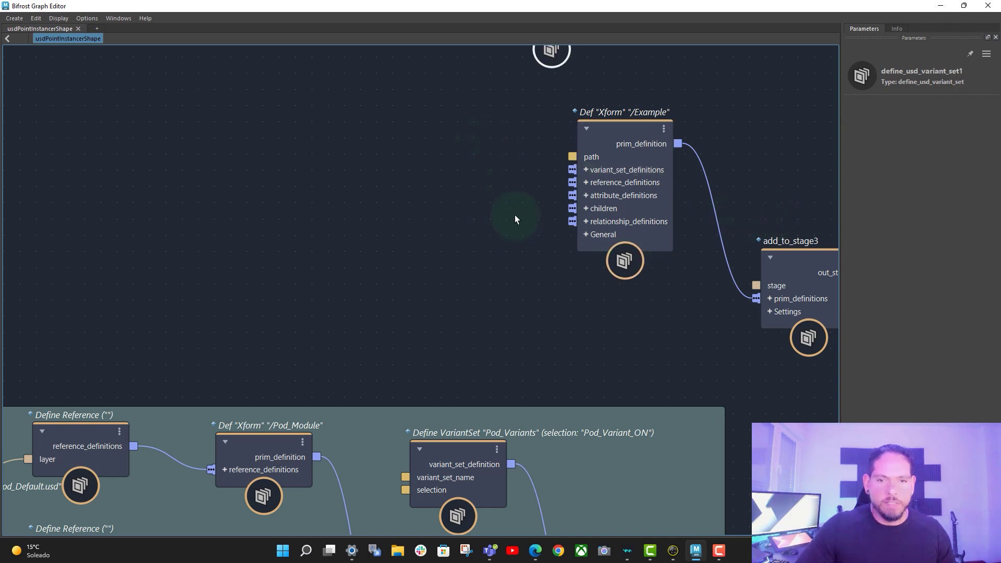
middle_click_drag(514, 214, 534, 311, "alt")
left_click_drag(597, 74, 459, 120)
middle_click_drag(595, 170, 605, 143, "alt")
left_click_drag(462, 101, 471, 104)
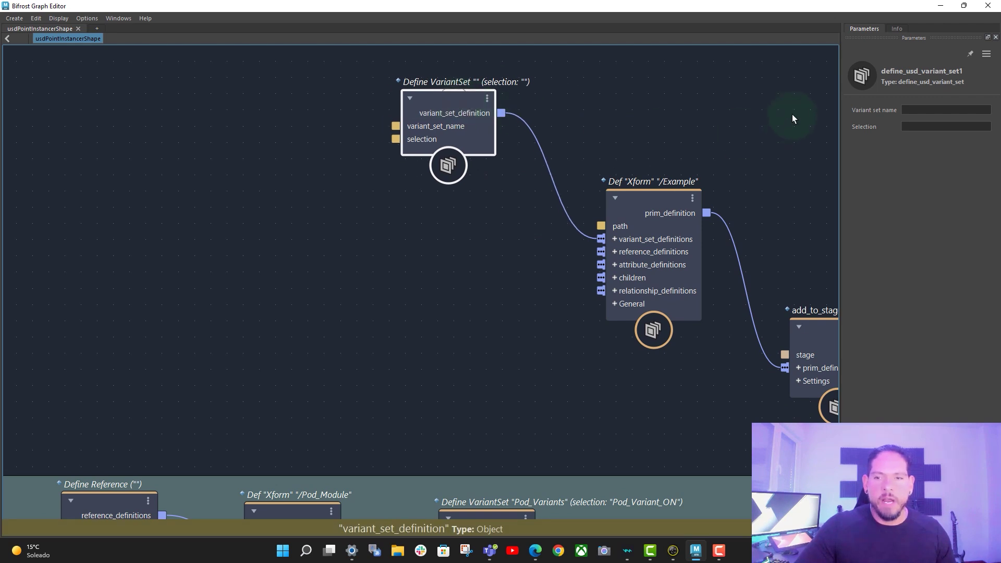
- Name the new variant set Variants and set its selection to Var01
left_click(919, 110)
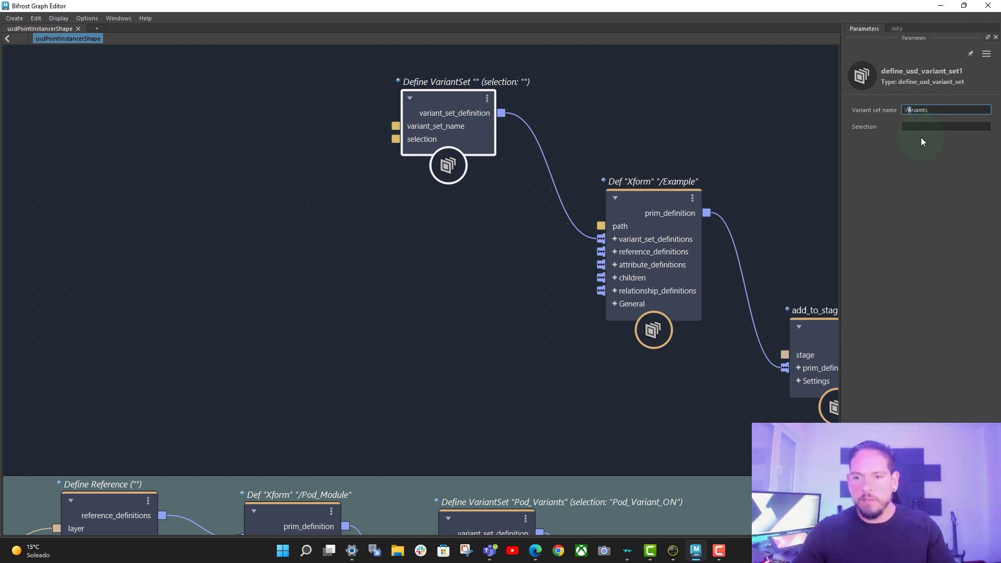
key("Return")
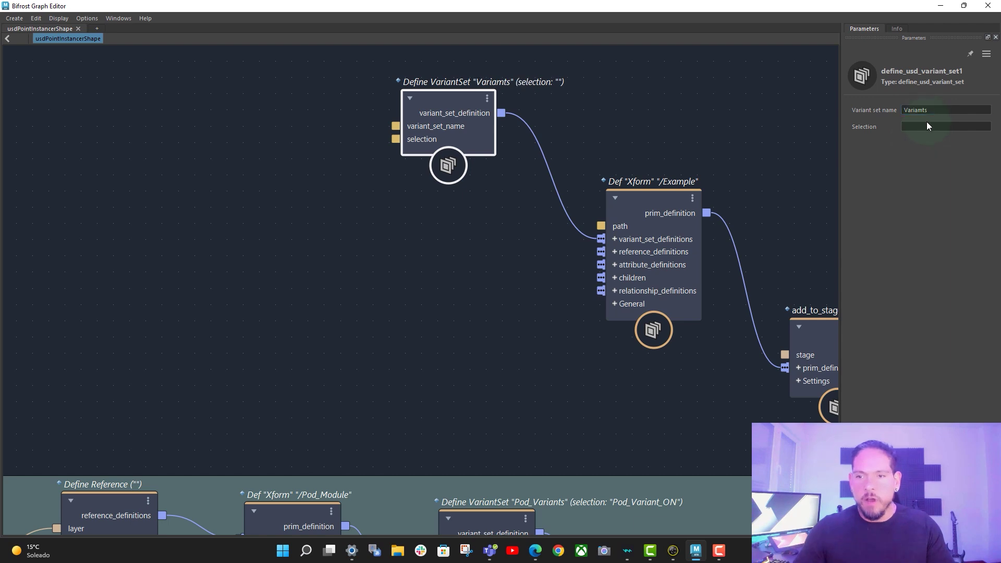
left_click(923, 109)
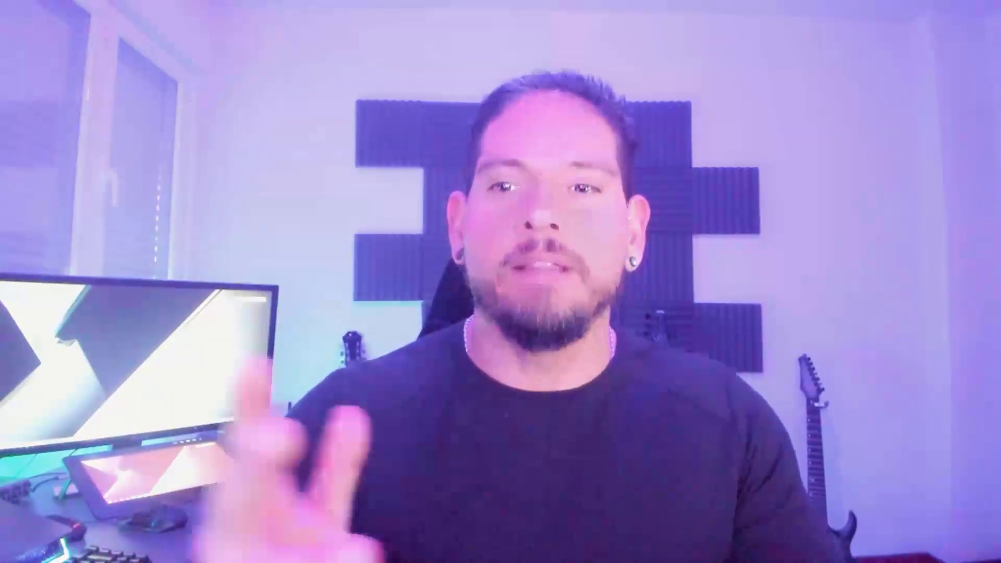
type("Var")
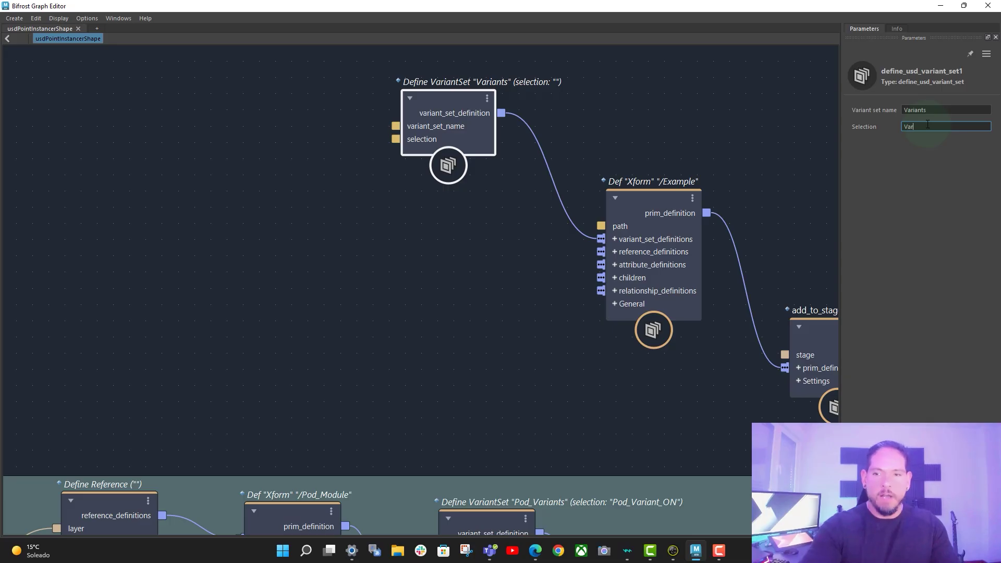
type("01")
key("Return")
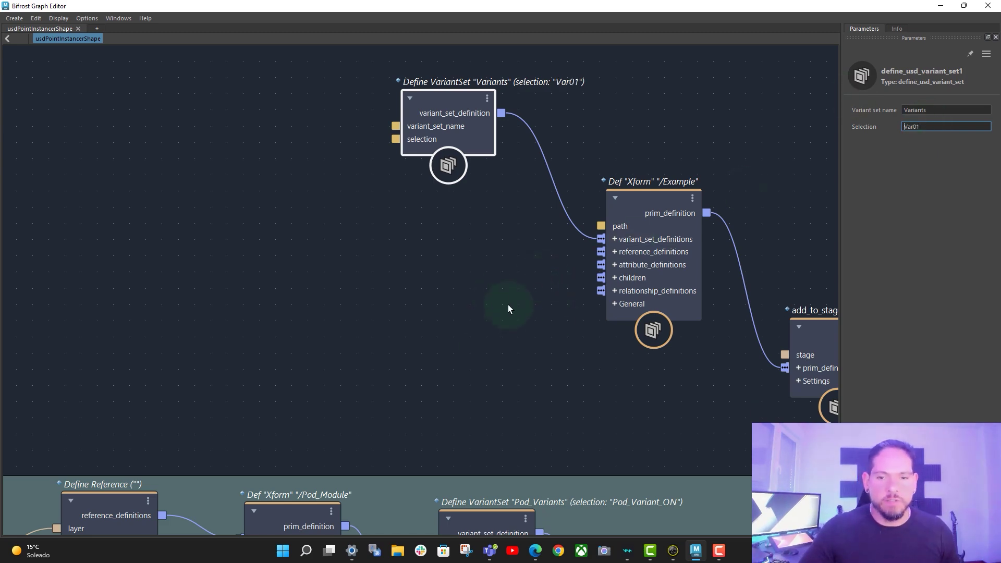
- Compare the example variant set network with the Pod variants network below it
middle_click_drag(518, 341, 528, 235)
middle_click_drag(528, 315, 517, 174)
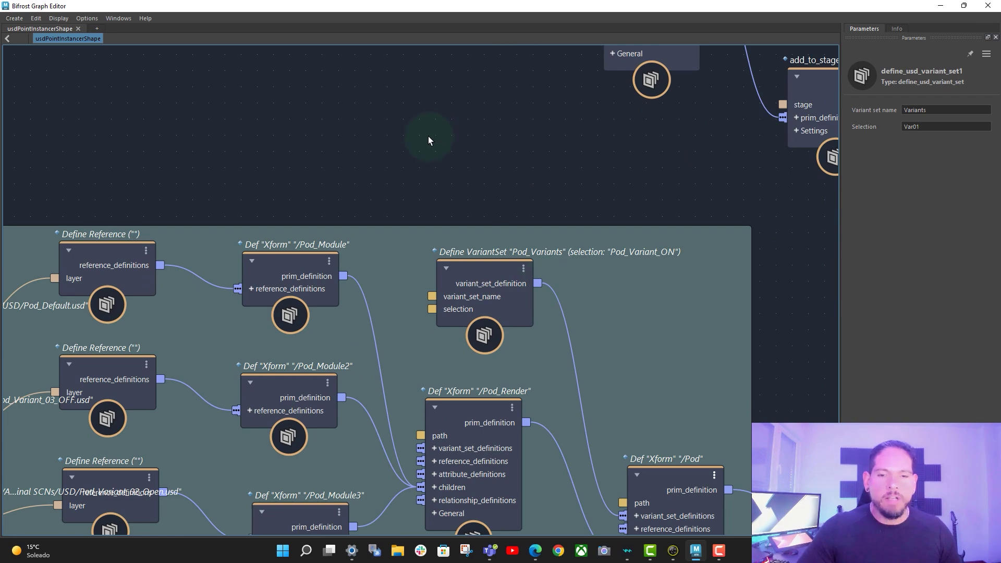
scroll(430, 138, "down", 2)
middle_click_drag(445, 192, 447, 228)
scroll(448, 226, "down", 2)
middle_click_drag(511, 195, 521, 282)
scroll(507, 205, "down", 2)
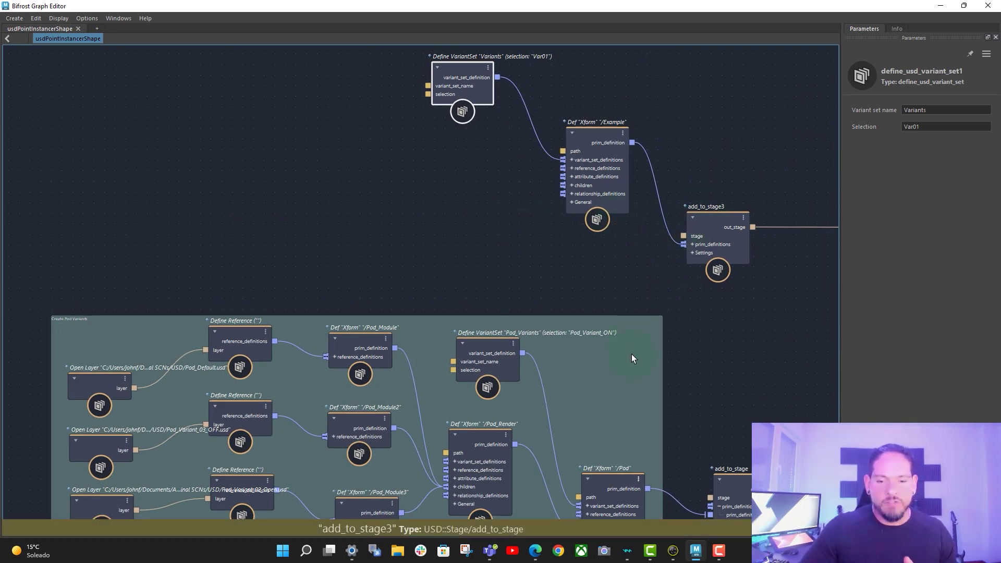
- Switch to Maya's main window, expand mayaUsdProxyShape2 and inspect the variant sets available on the Example prim
left_click(940, 5)
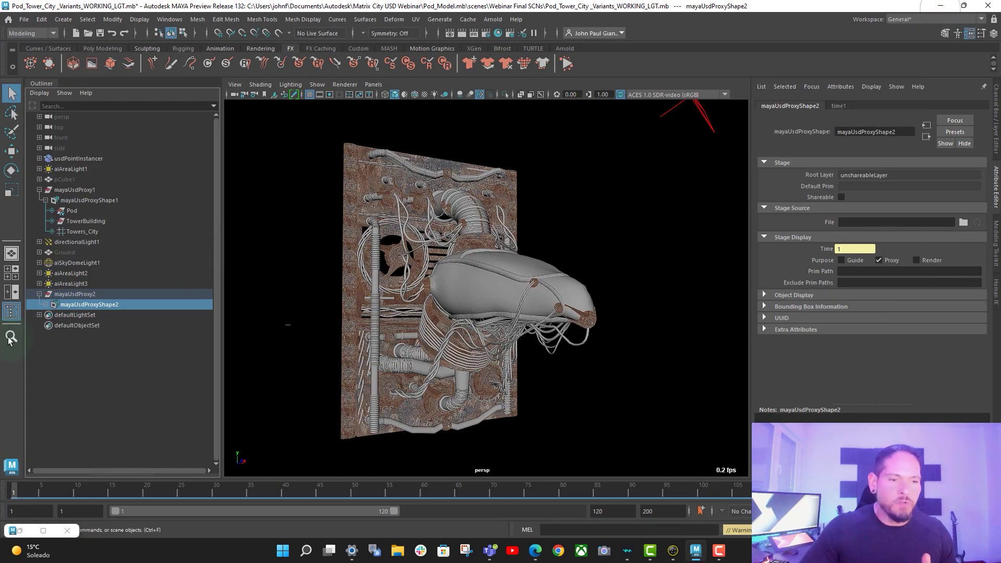
left_click(45, 305)
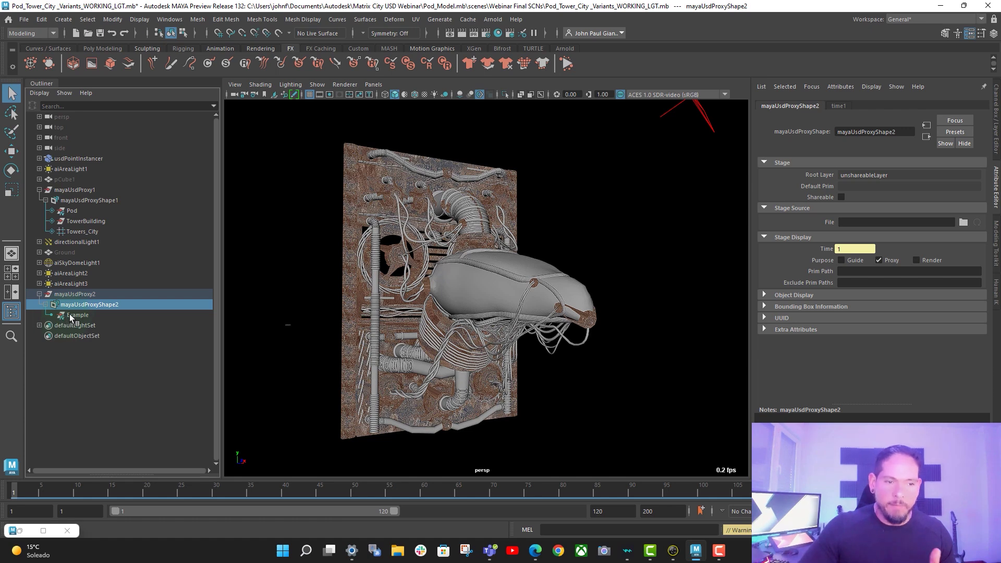
left_click(70, 314)
right_click(80, 316)
mouse_move(153, 356)
mouse_move(221, 357)
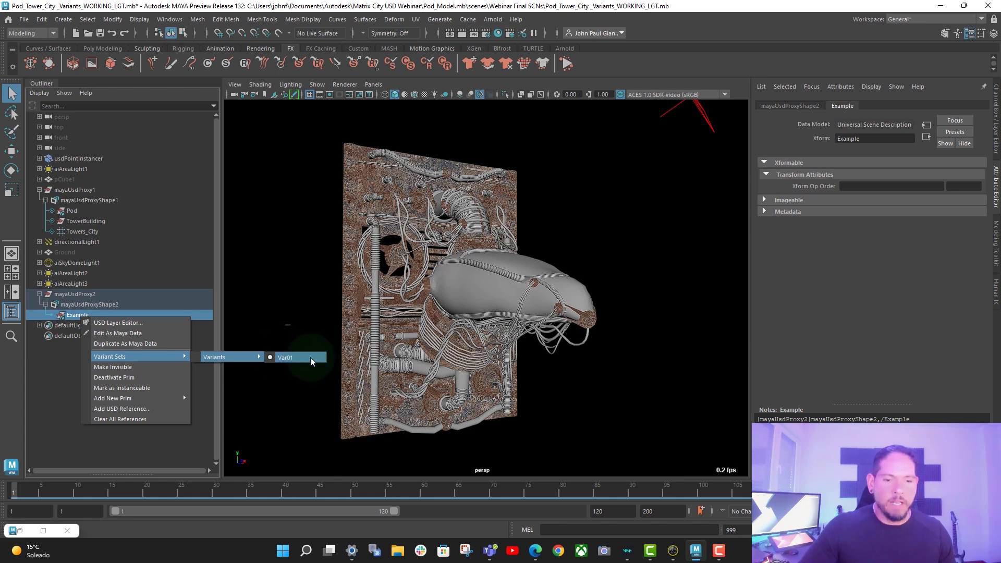
left_click(79, 316)
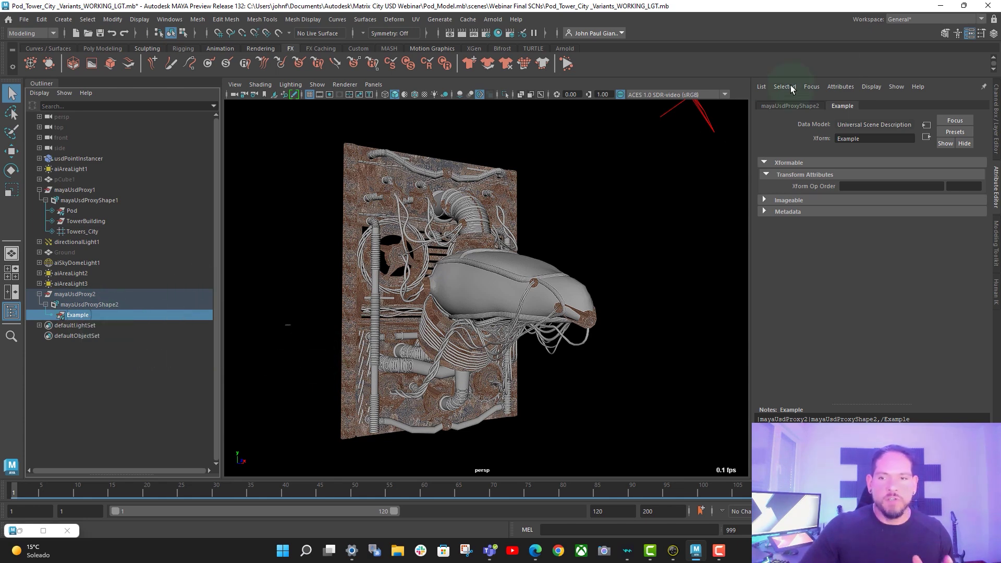
- Back in the Bifrost Graph Editor, create a define_usd_prim node feeding the /Example prim's children and place it below the Variants node
left_click(38, 530)
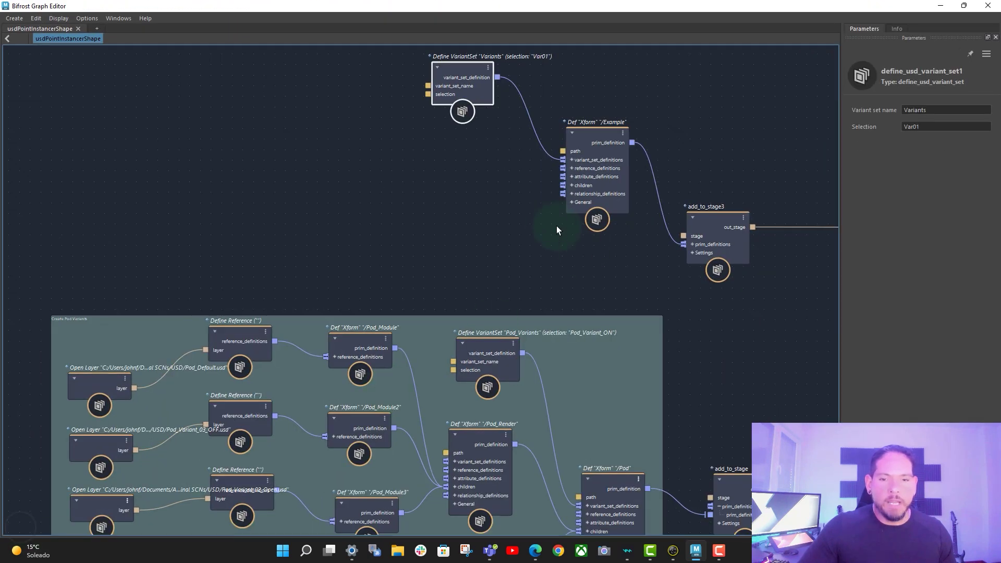
middle_click_drag(485, 261, 445, 241)
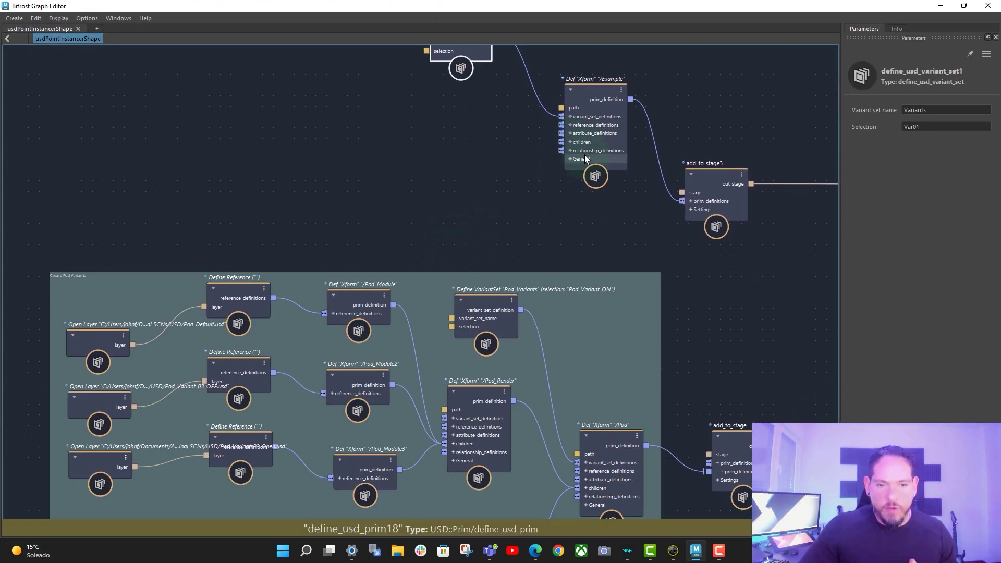
middle_click_drag(531, 197, 521, 183)
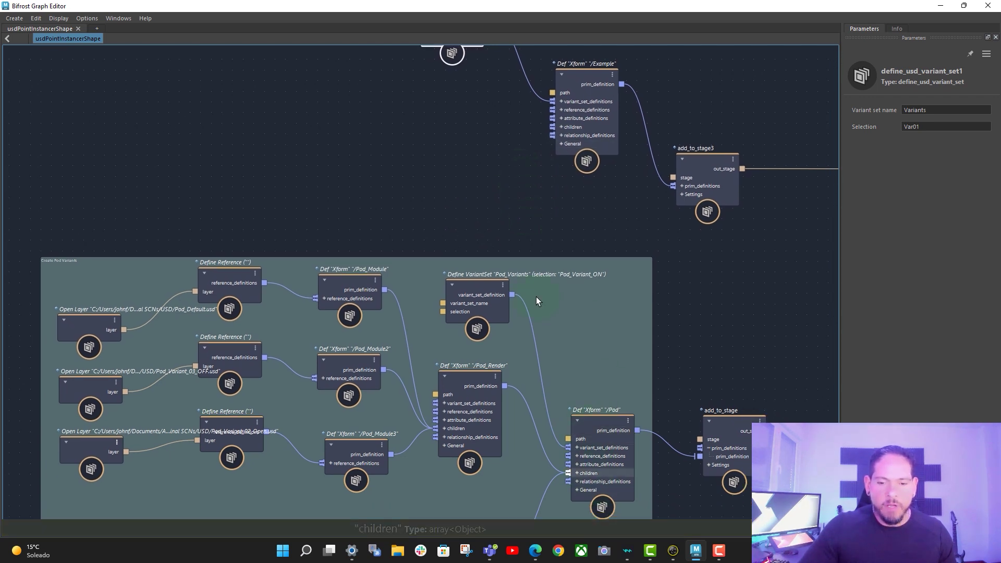
middle_click_drag(457, 138, 465, 195)
right_click(577, 186)
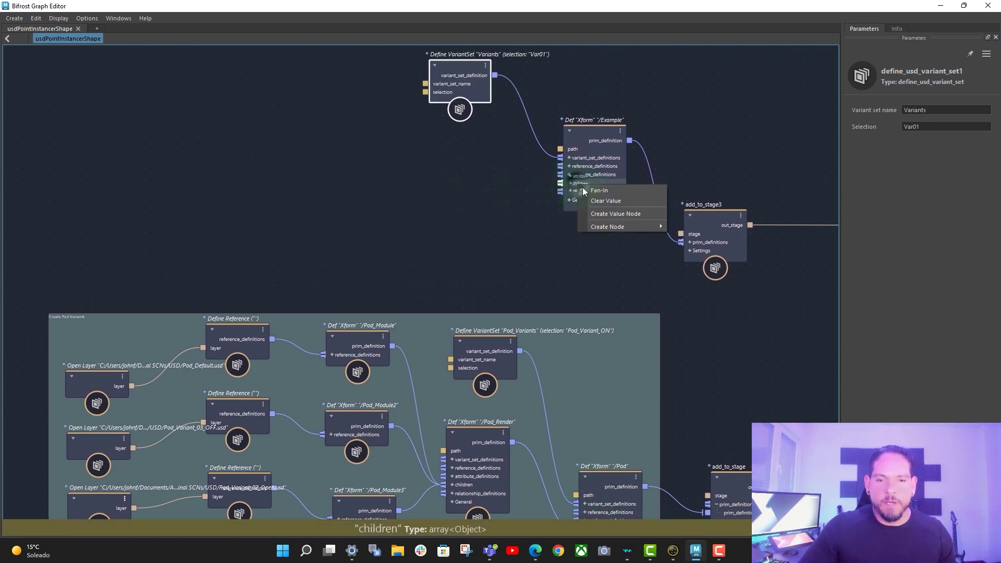
mouse_move(634, 227)
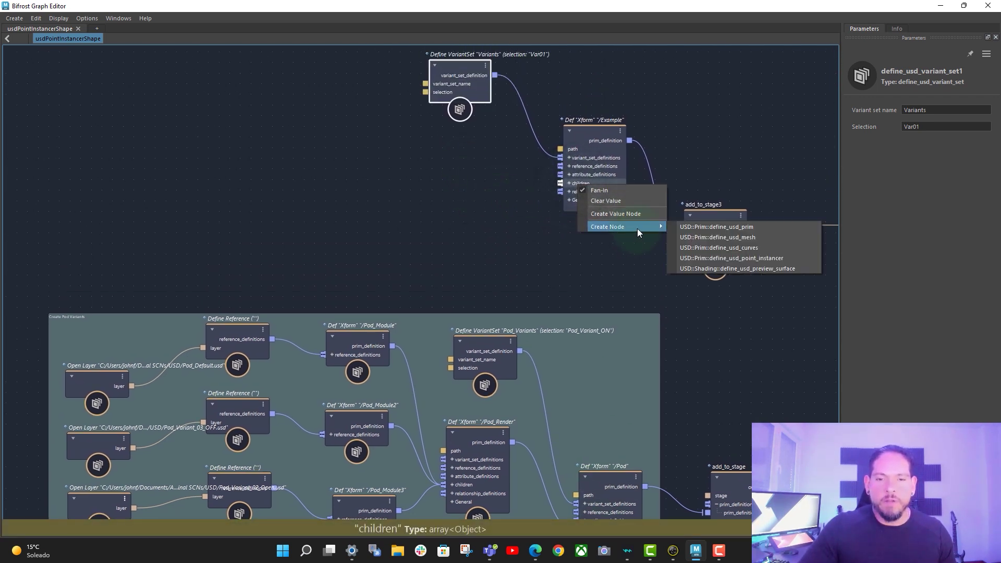
left_click(722, 227)
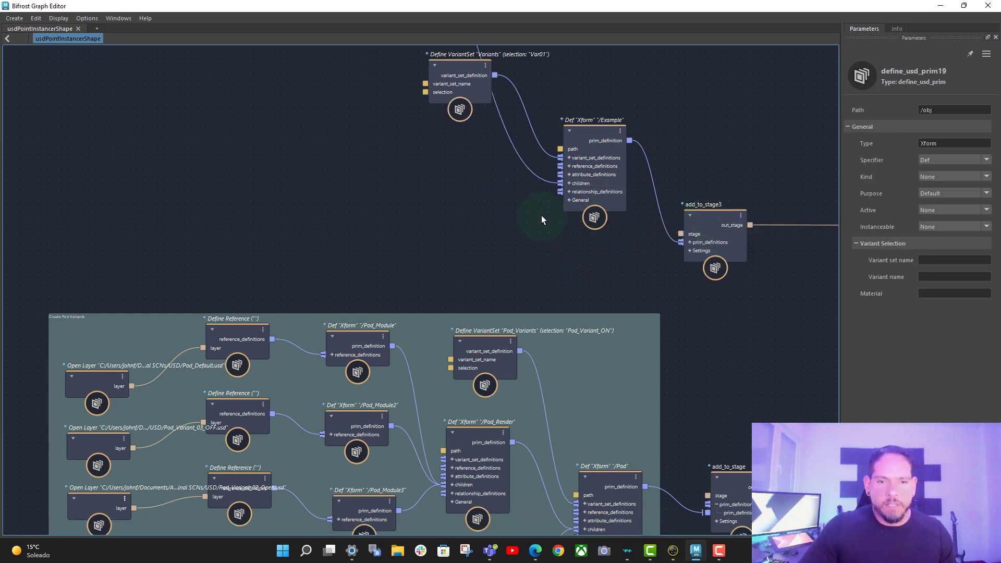
middle_click_drag(447, 218, 471, 305, "alt")
left_click_drag(408, 49, 492, 271)
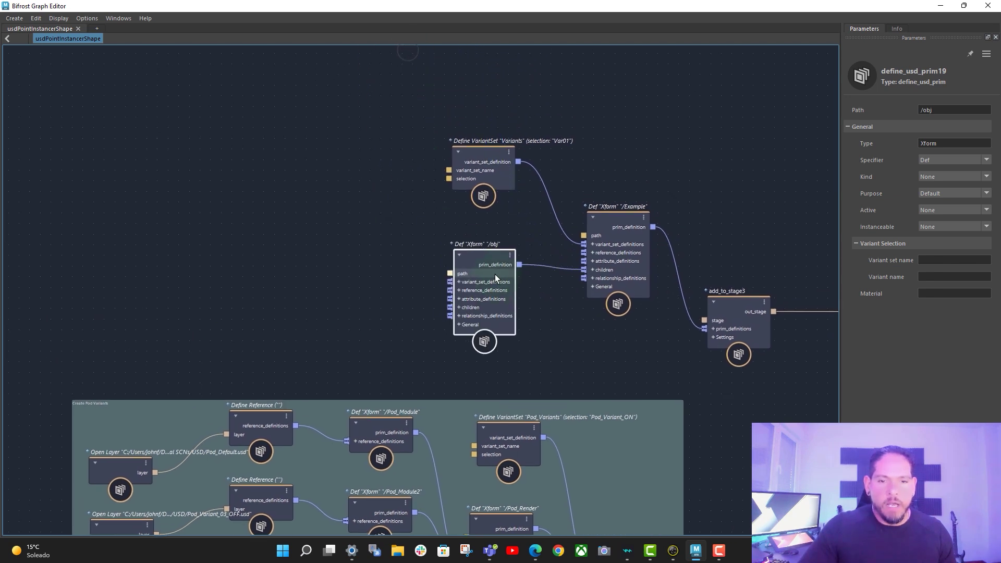
middle_click_drag(640, 164, 676, 147, "alt")
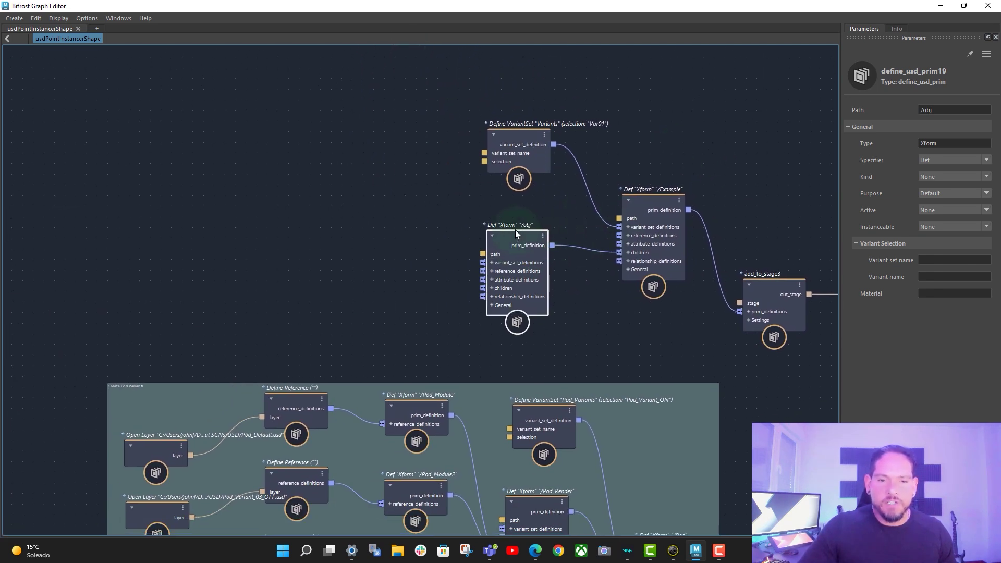
left_click_drag(515, 231, 522, 230)
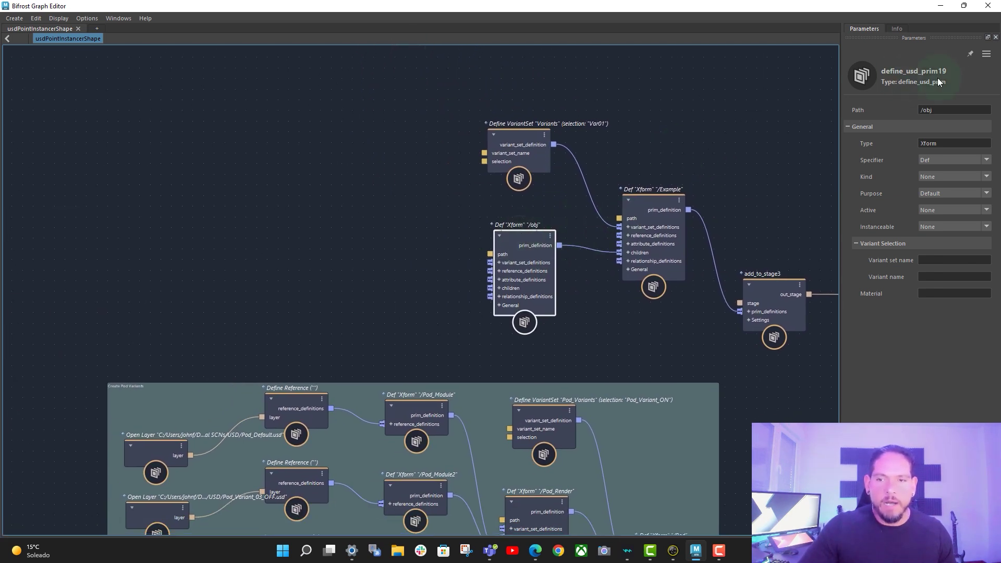
- Set the new child prim's path to /ExampleRender
left_click(923, 109)
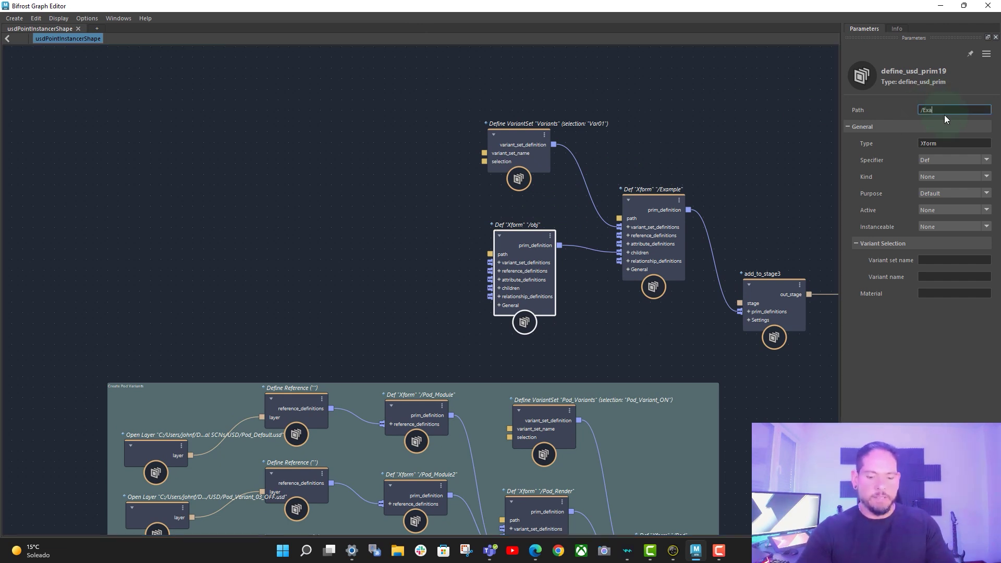
type("/ExampleRen")
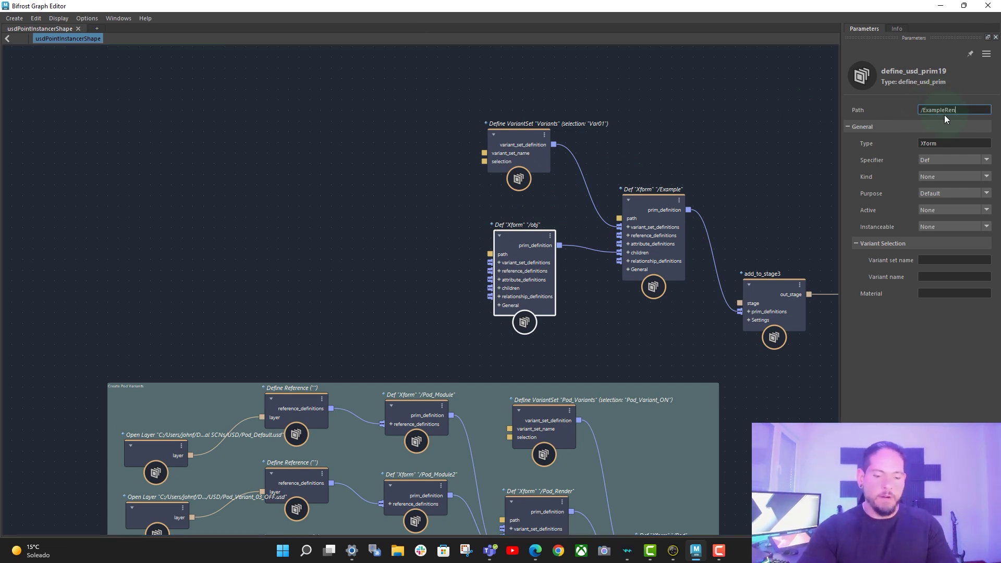
type("dert")
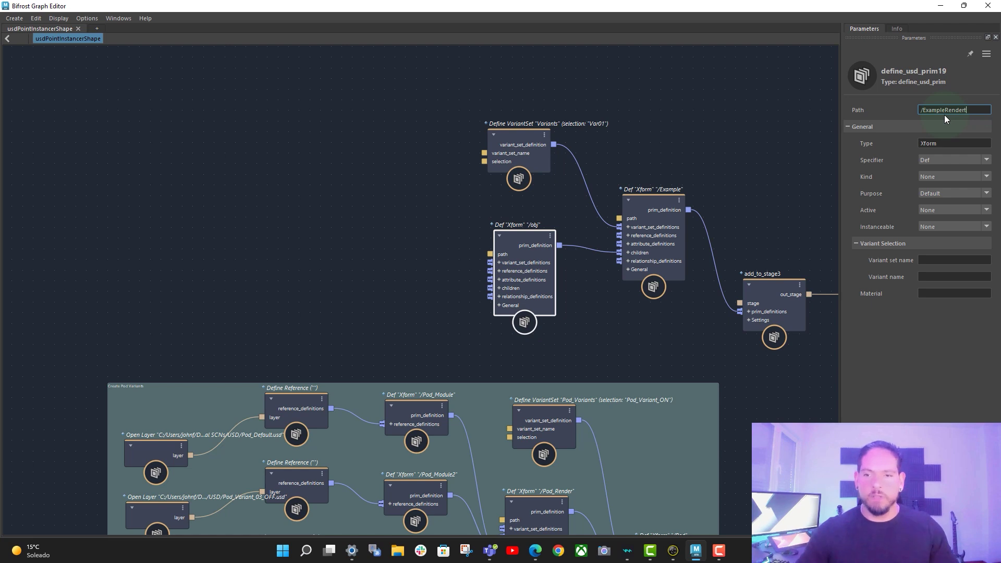
key("BackSpace")
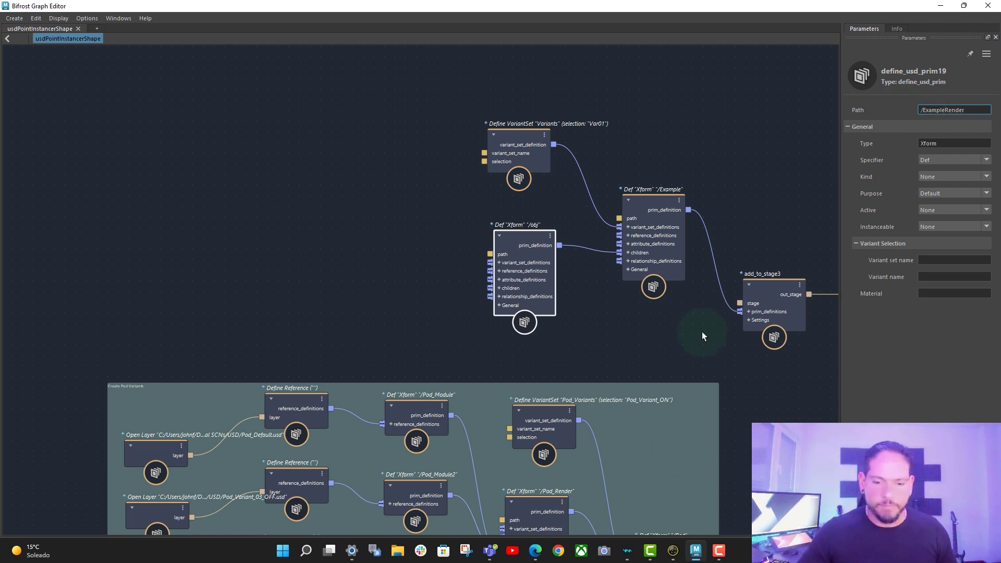
- Check the /Pod_Render prim's settings and set the /ExampleRender prim's purpose to Render
middle_click_drag(740, 445, 700, 281)
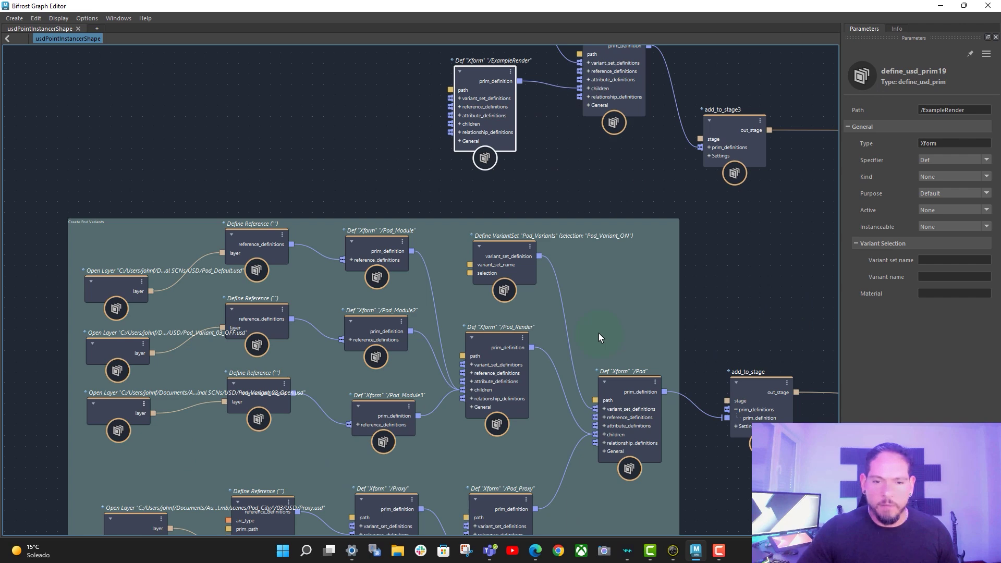
middle_click_drag(734, 315, 715, 258)
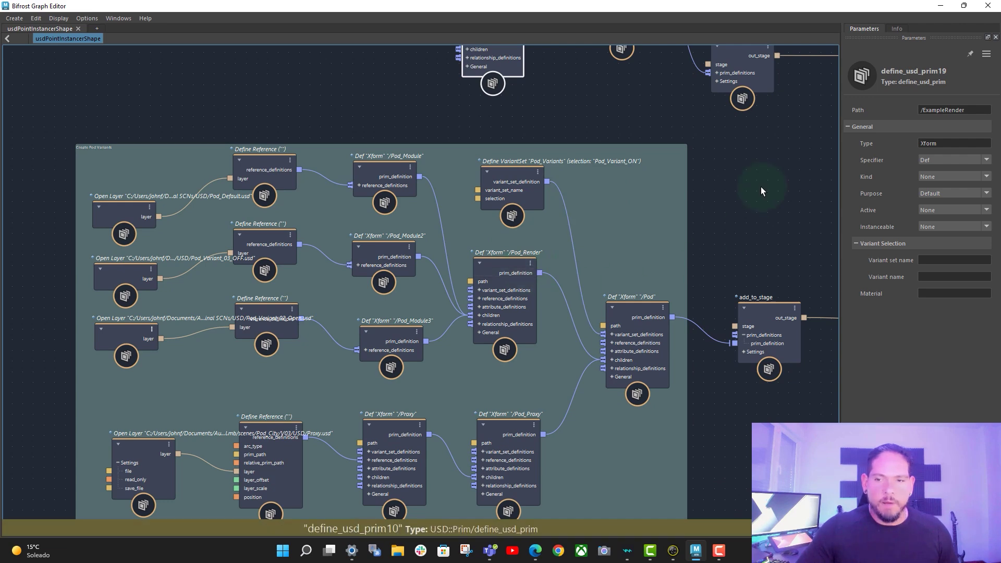
left_click(491, 275)
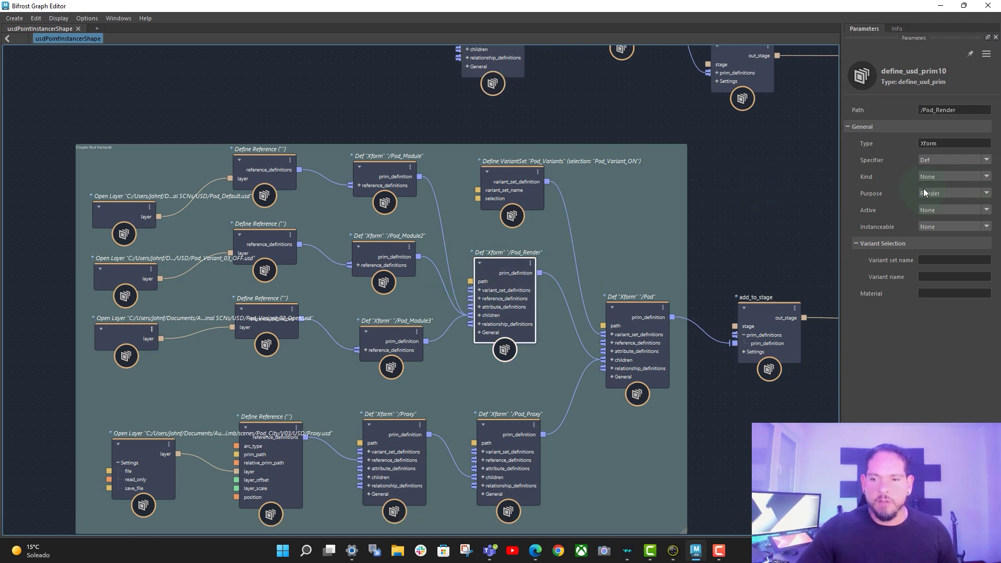
middle_click_drag(752, 240, 734, 425)
left_click(483, 176)
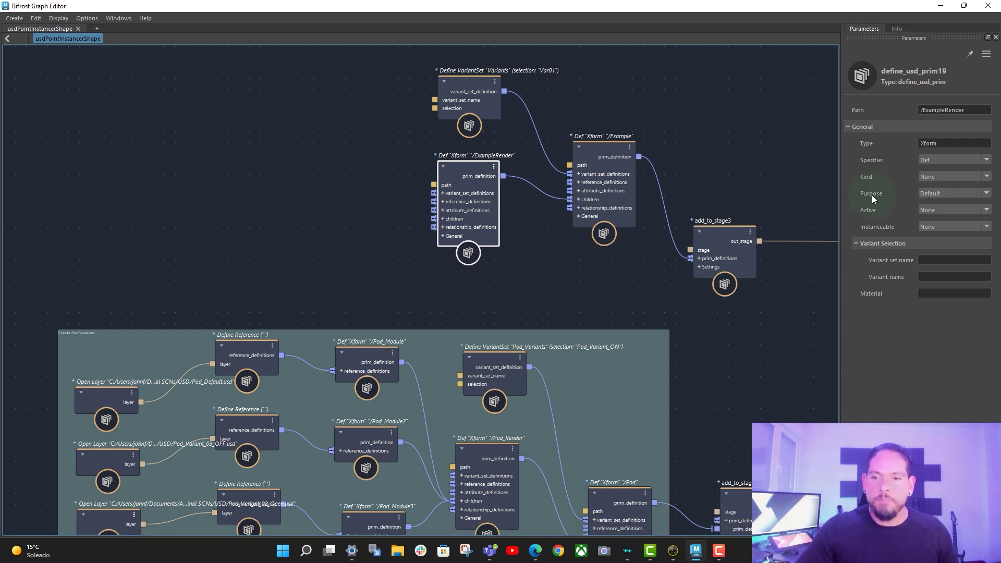
left_click(942, 193)
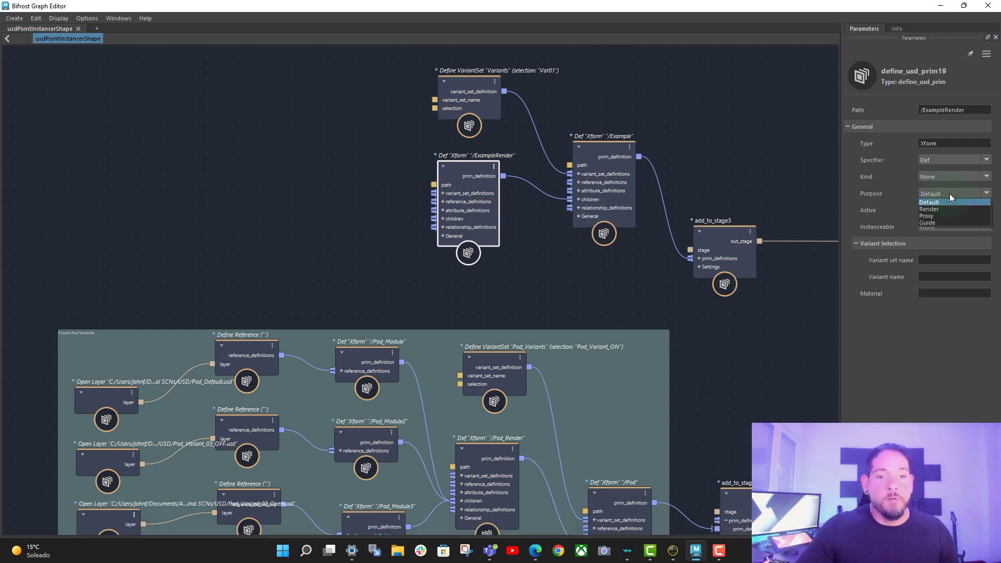
left_click(950, 209)
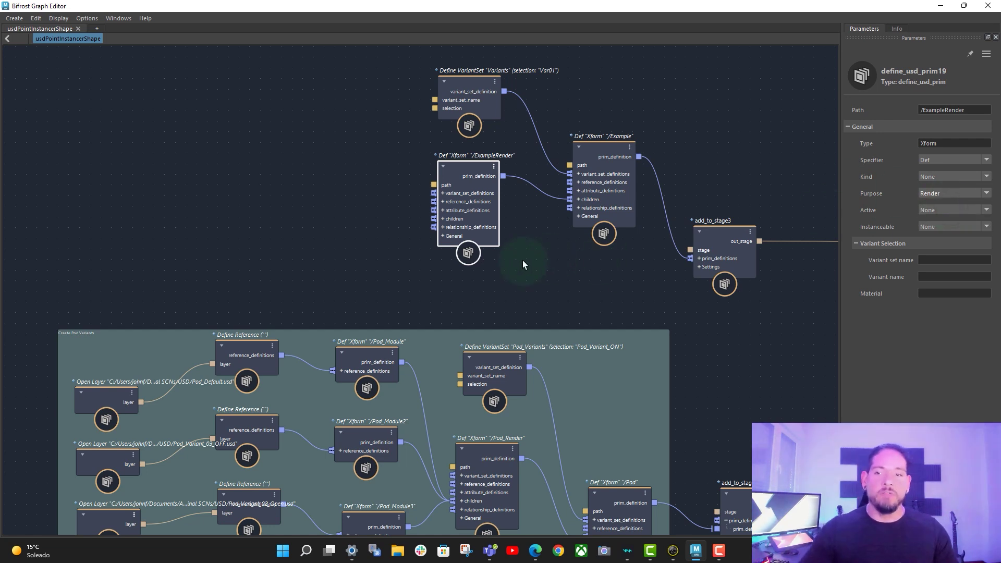
- Shift the /ExampleRender node slightly to tidy its position below the Variants node
middle_click_drag(529, 259, 544, 264, "alt")
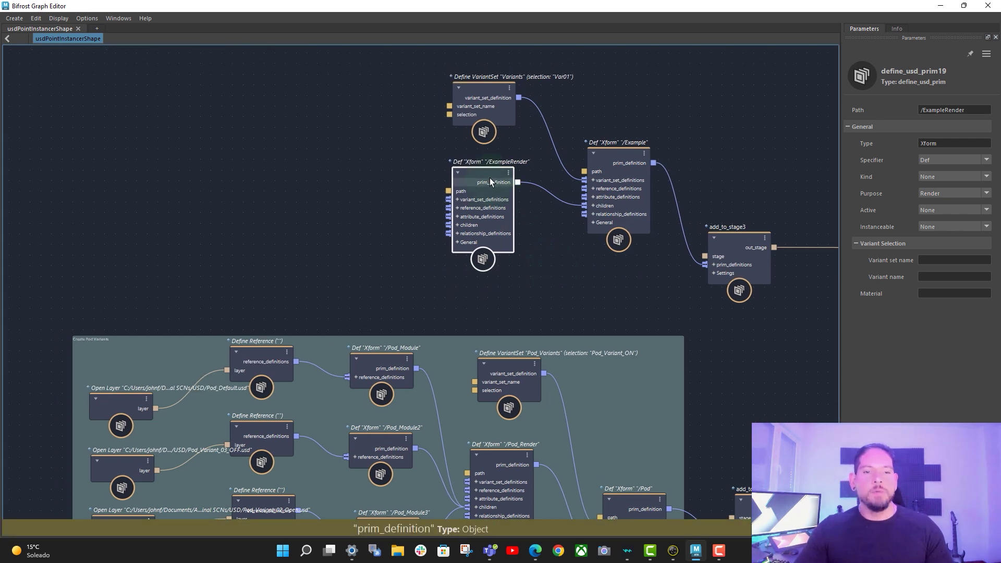
left_click_drag(489, 181, 488, 189)
middle_click_drag(526, 241, 536, 242, "alt")
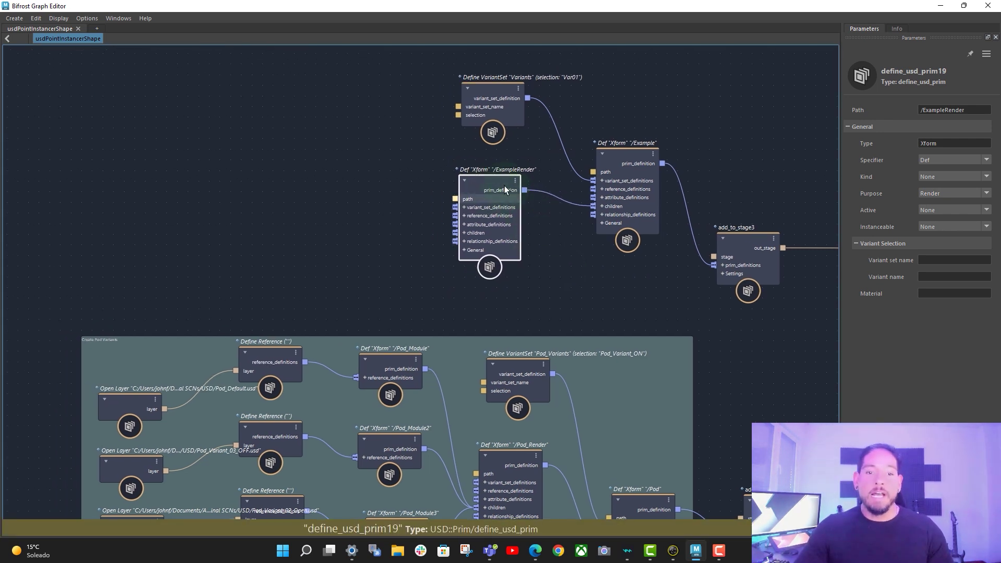
left_click_drag(505, 185, 518, 186)
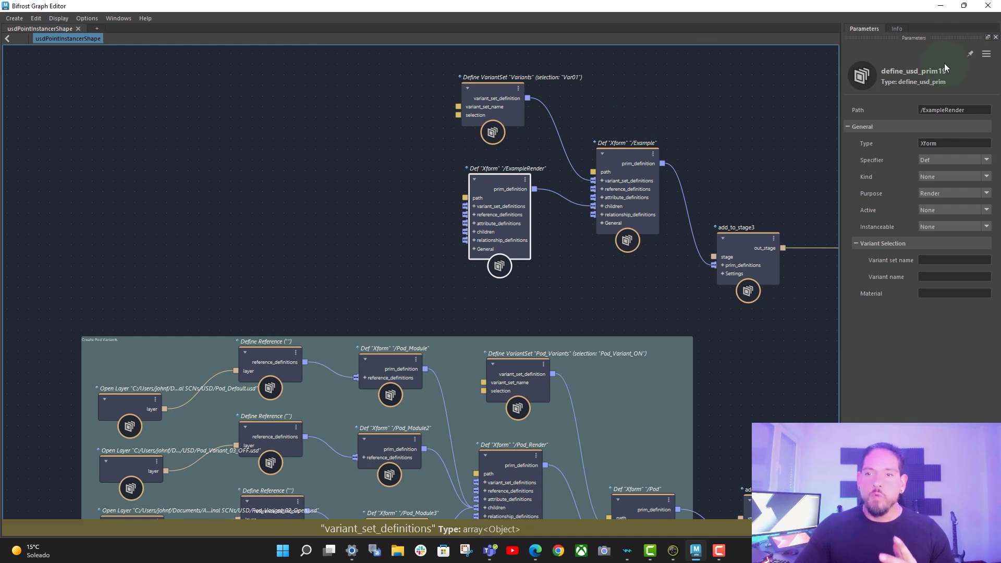
- In Maya's main window, inspect mayaUsdProxyShape2's display purpose, then switch mayaUsdProxyShape1's purpose from Render to Proxy and back to Render
left_click(940, 9)
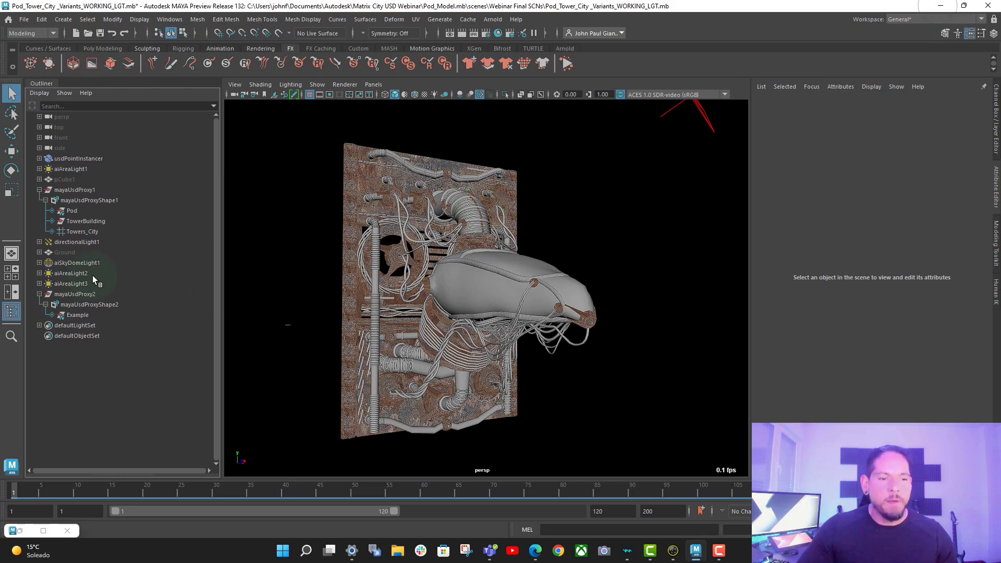
left_click(83, 305)
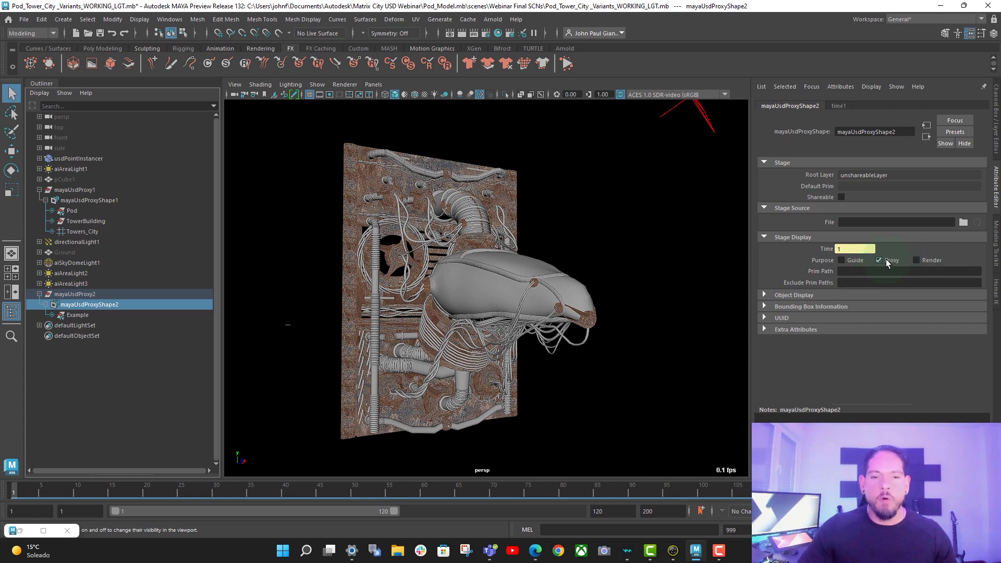
left_click(91, 200)
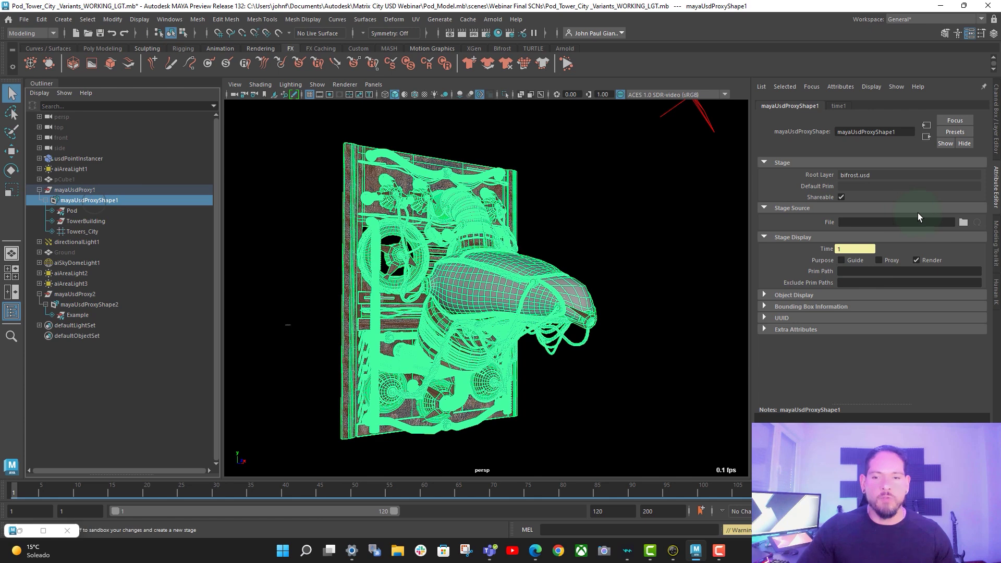
left_click(919, 260)
left_click(886, 258)
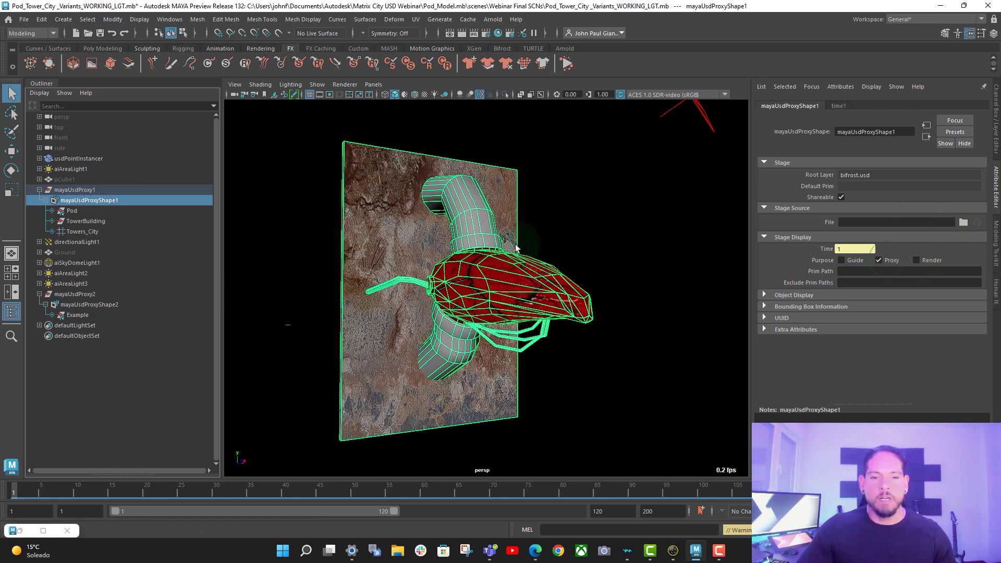
left_click(878, 260)
left_click(926, 260)
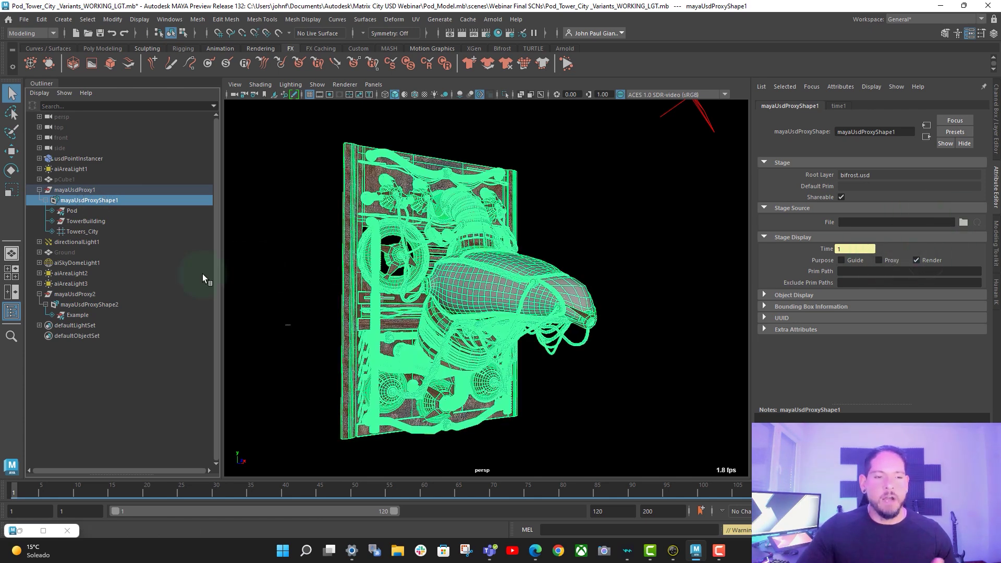
- Review mayaUsdProxyShape2's stage display purposes and return to the Bifrost Graph Editor
left_click(84, 294)
left_click(91, 305)
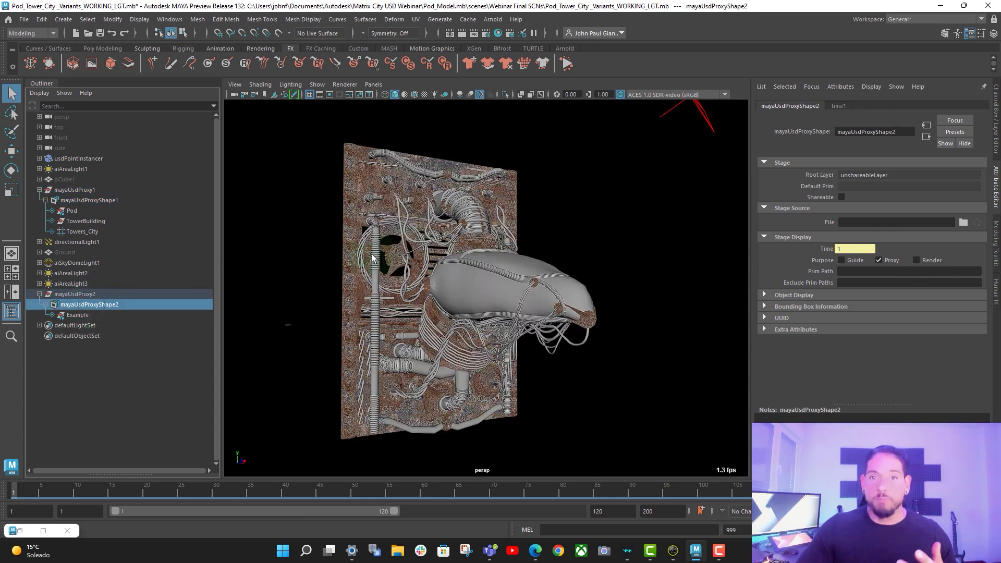
left_click(43, 530)
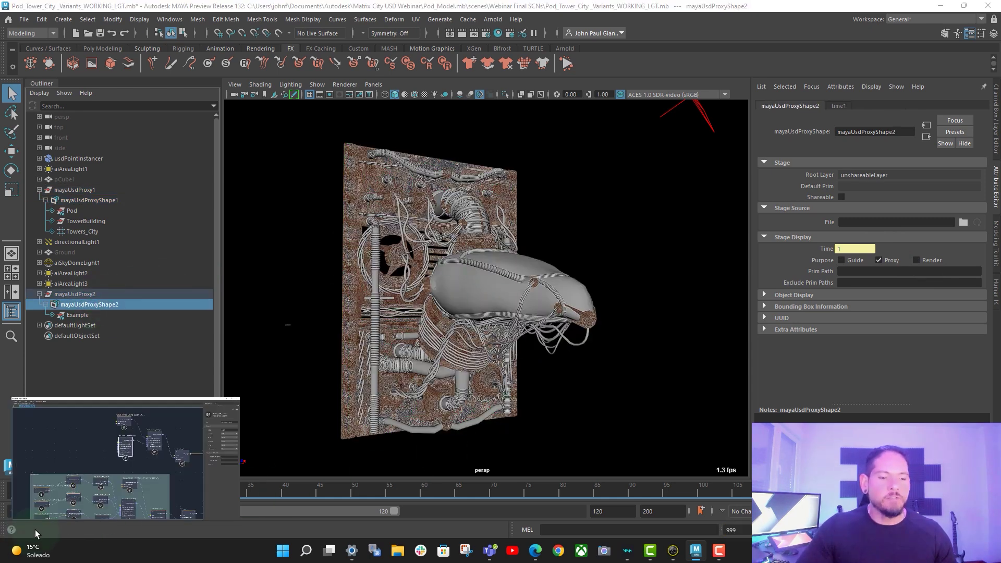
- Create a define_usd_prim node feeding the children input of /ExampleRender and place it beside that node
middle_click_drag(612, 291, 601, 270)
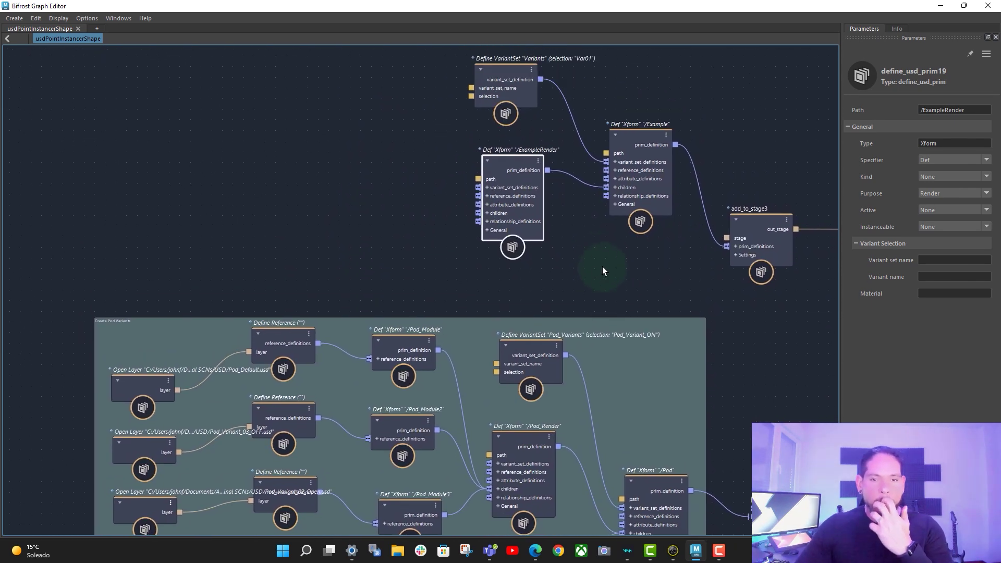
right_click(505, 217)
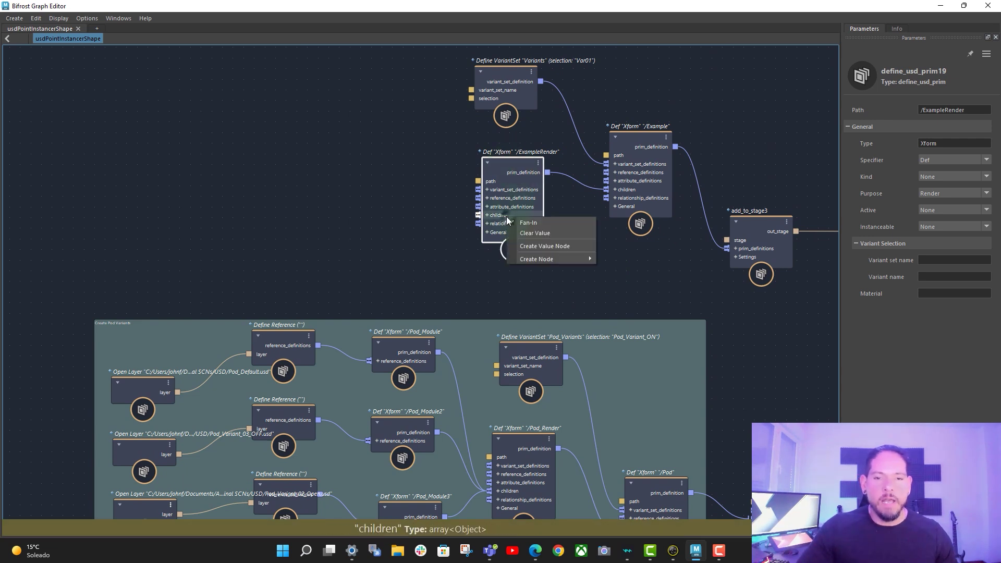
mouse_move(548, 258)
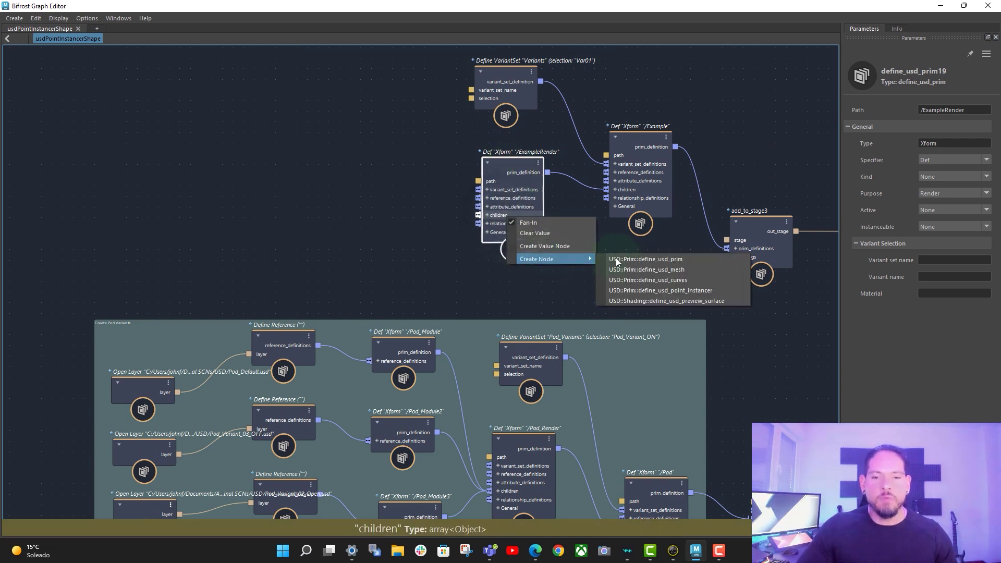
left_click(661, 259)
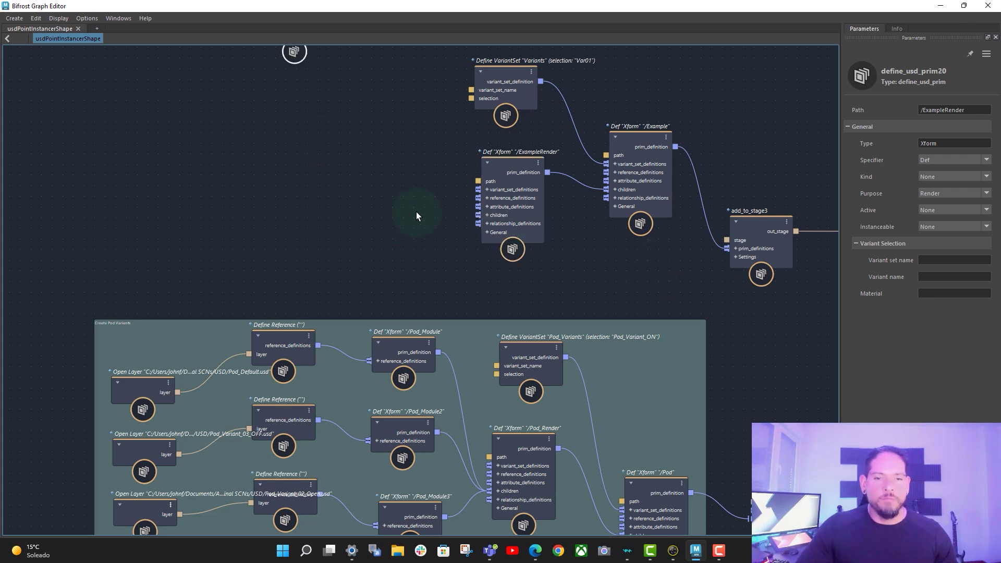
middle_click_drag(379, 84, 444, 193)
left_click_drag(359, 74, 454, 287)
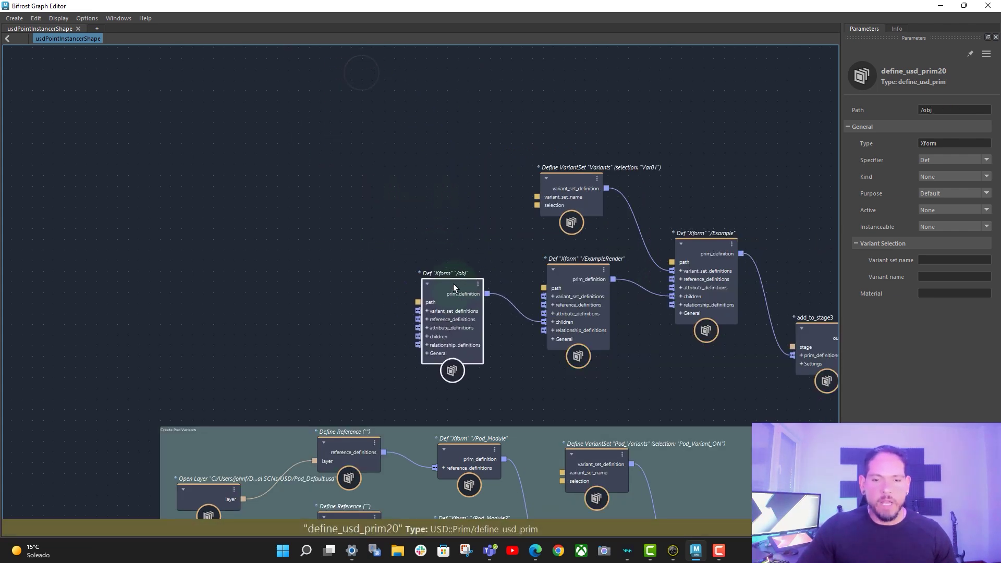
middle_click_drag(450, 164, 400, 81)
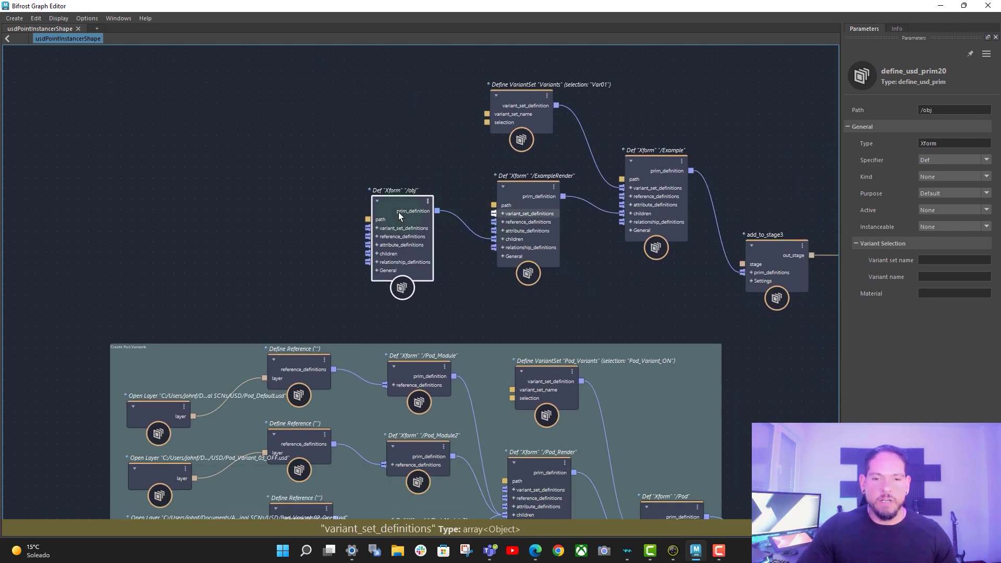
- Set the new child prim's path to /Var01
left_click(928, 110)
type("/V")
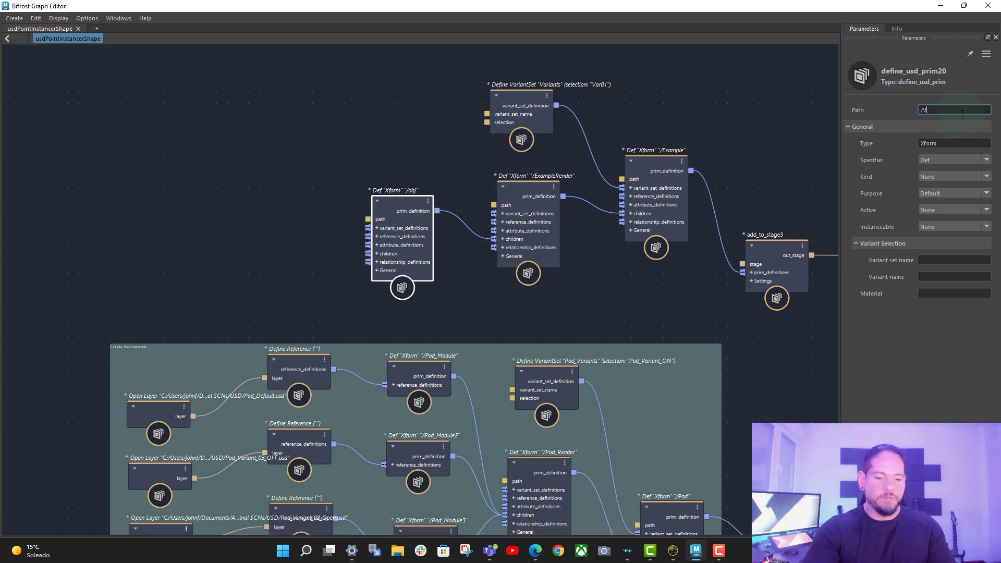
type("ar01")
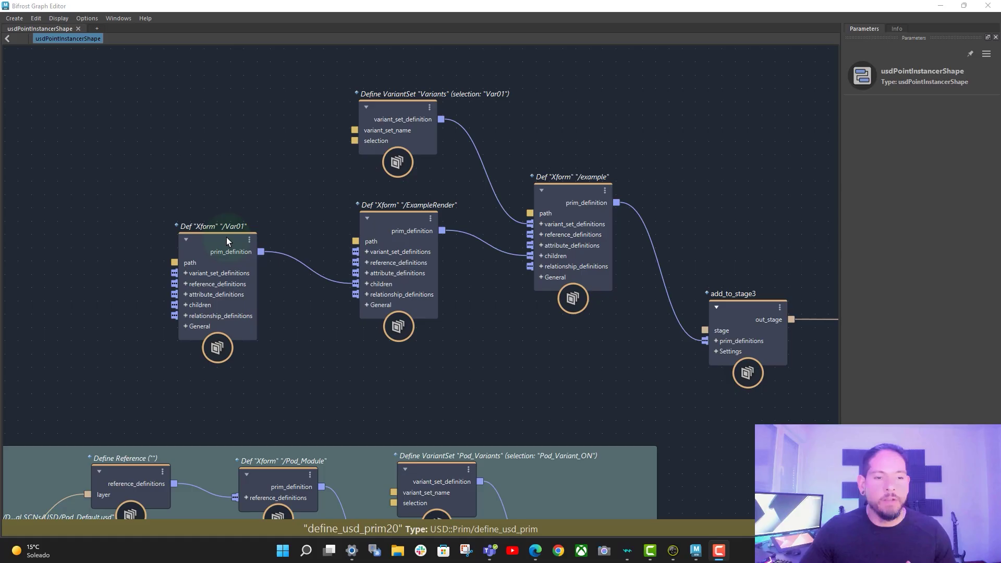
- Copy the variant set name Variants from the variant set node into the /Var01 prim's variant set name
left_click(227, 241)
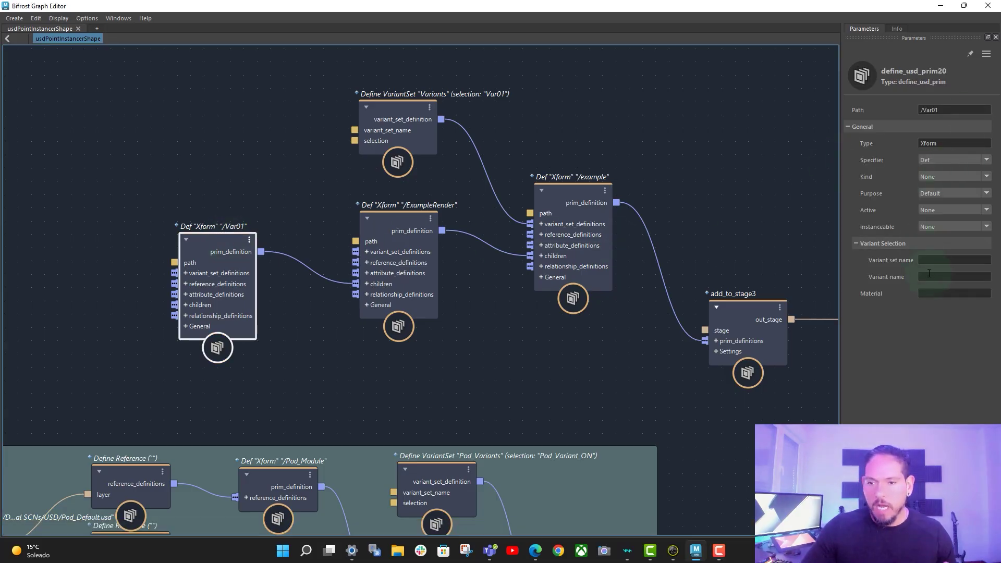
left_click(930, 260)
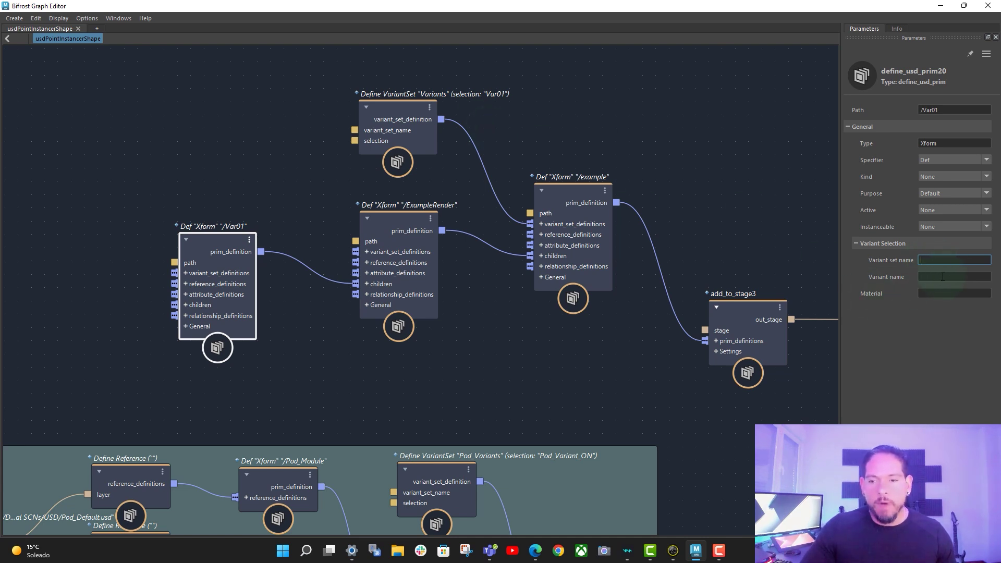
left_click(403, 108)
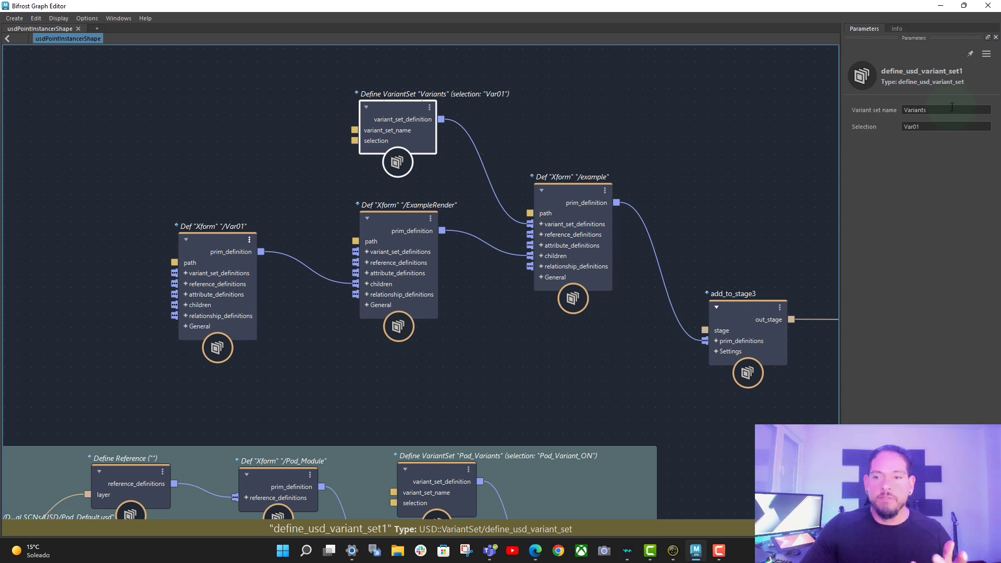
left_click(952, 109)
key("ctrl+c")
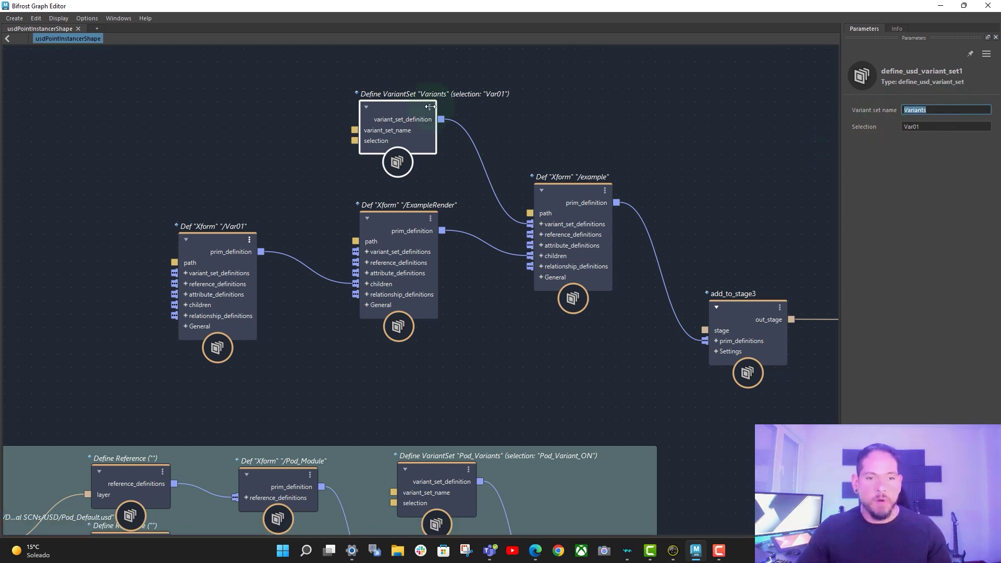
left_click(240, 251)
left_click(933, 260)
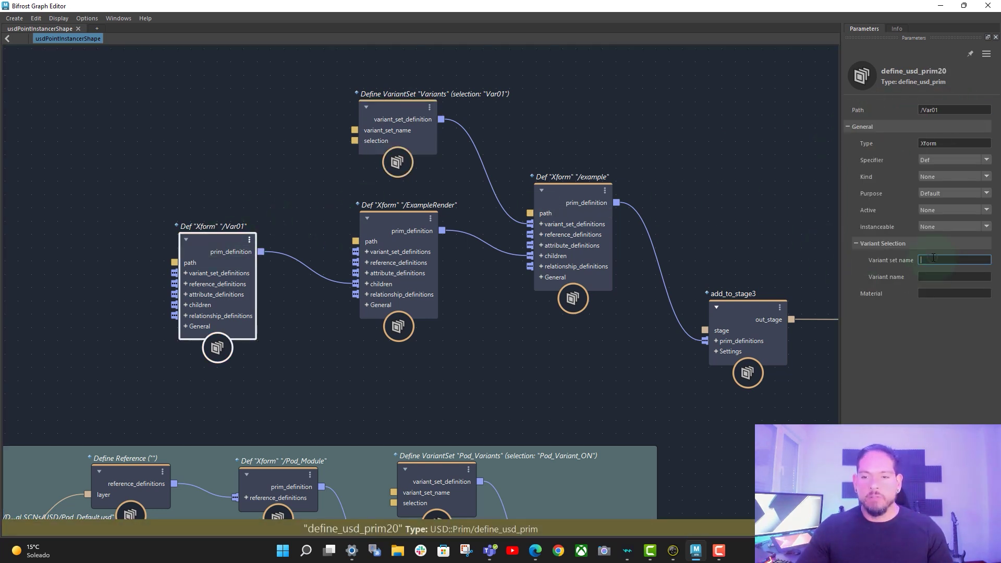
key("ctrl+v")
- Check the variant set's selection name and set the /Var01 prim's variant name to Var01
left_click(421, 112)
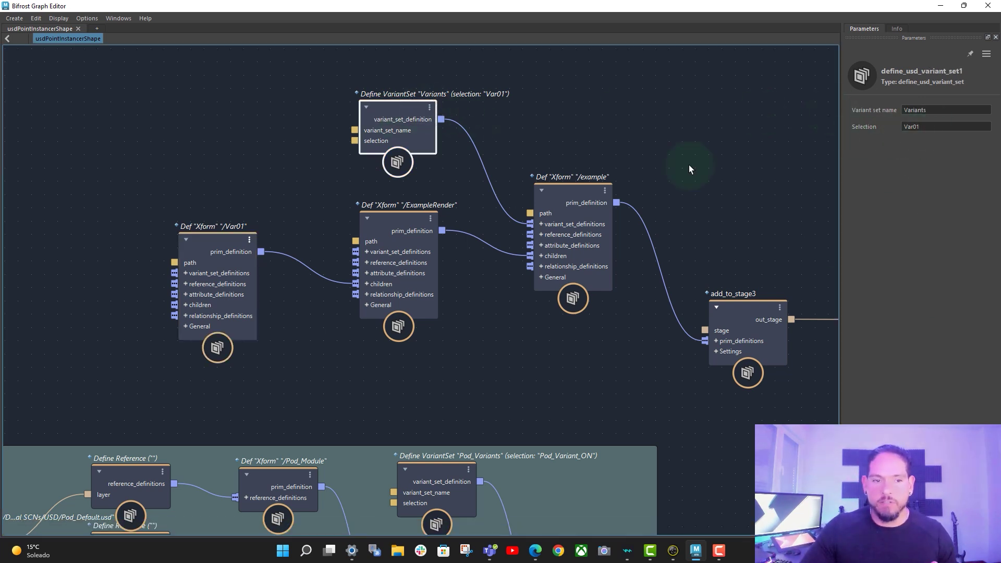
double_click(925, 128)
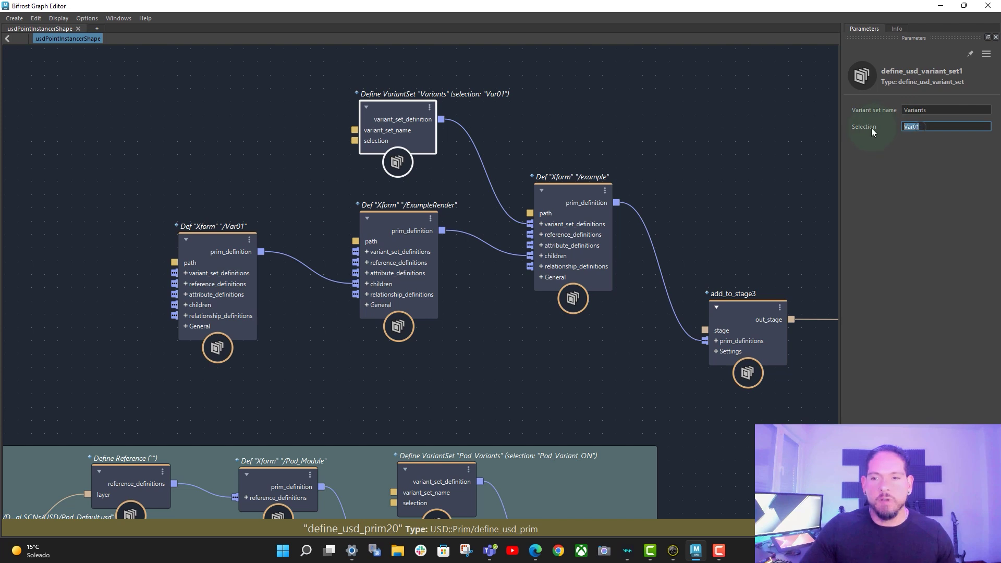
left_click(236, 239)
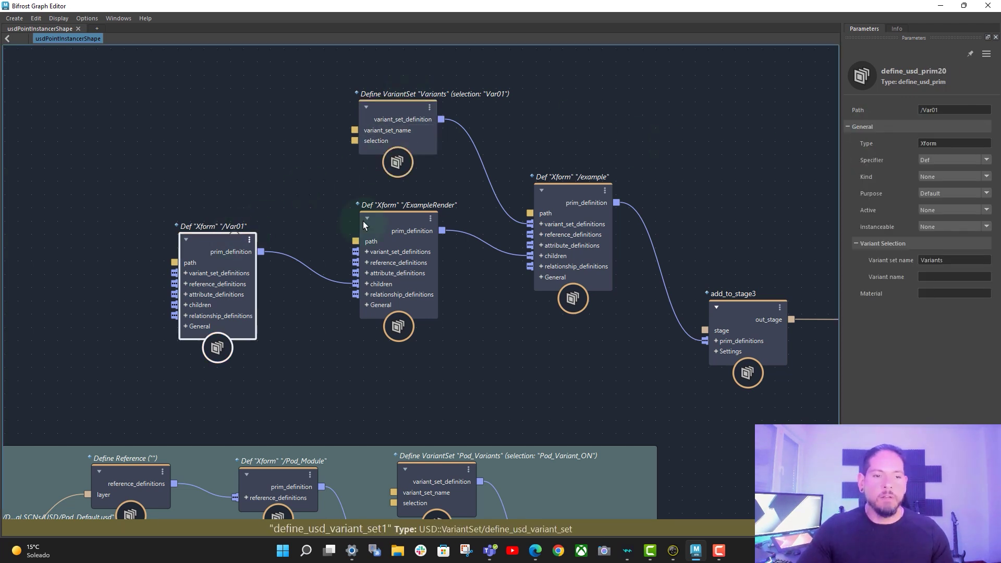
left_click(934, 277)
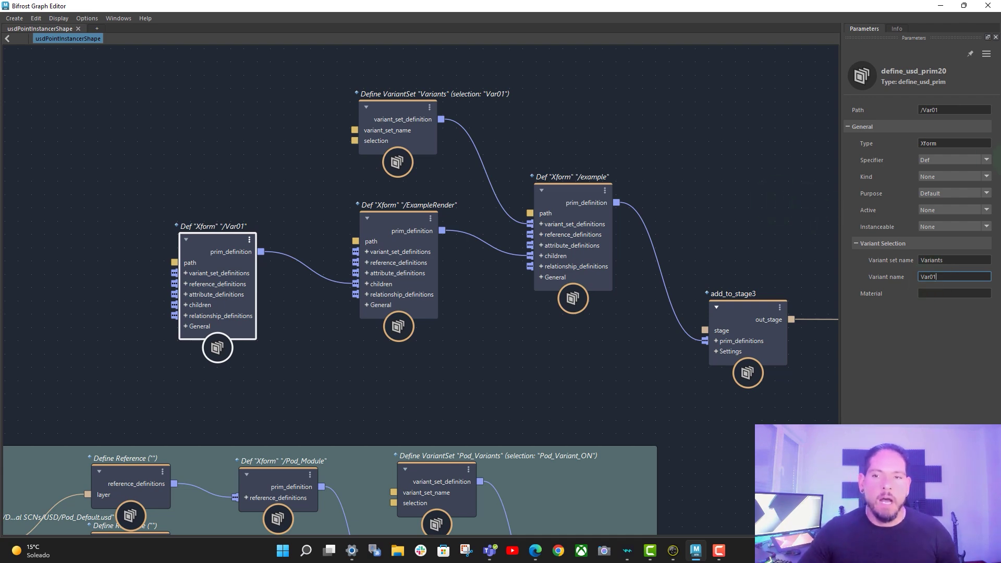
- Create a define_usd_reference node feeding the reference_definitions input of /Var01 and place it beside that node
middle_click_drag(249, 180, 428, 160, "alt")
scroll(299, 184, "up", 1)
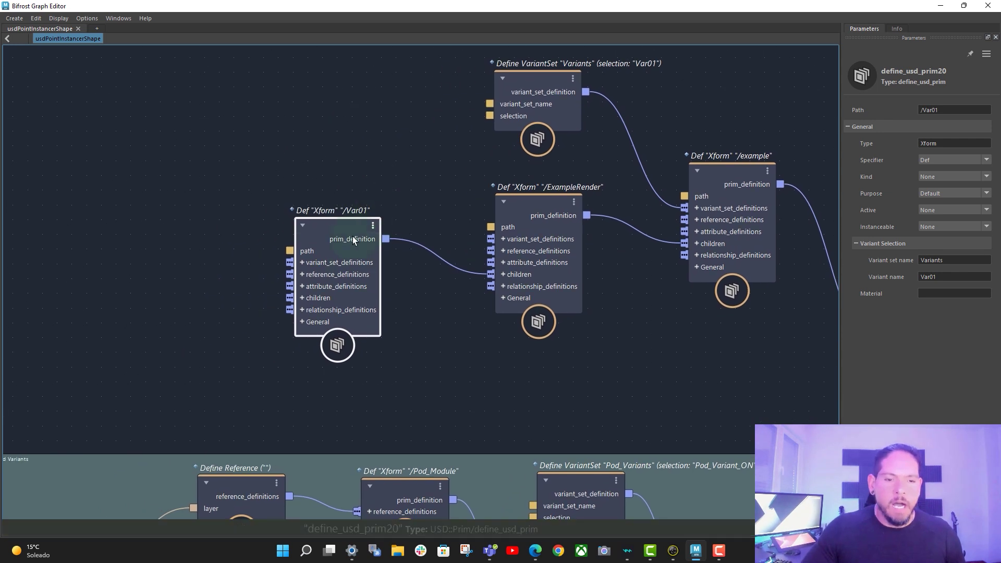
right_click(349, 273)
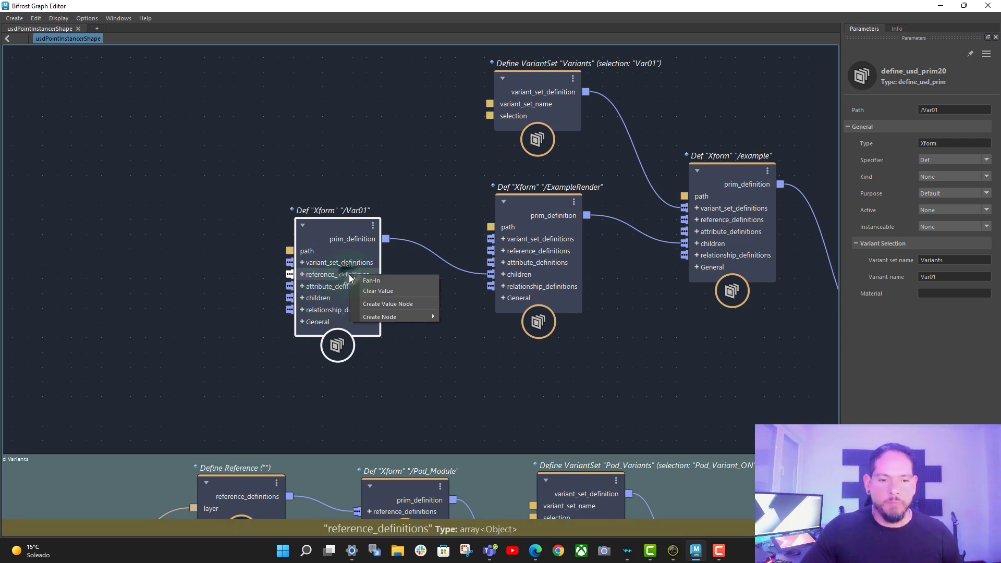
left_click(483, 315)
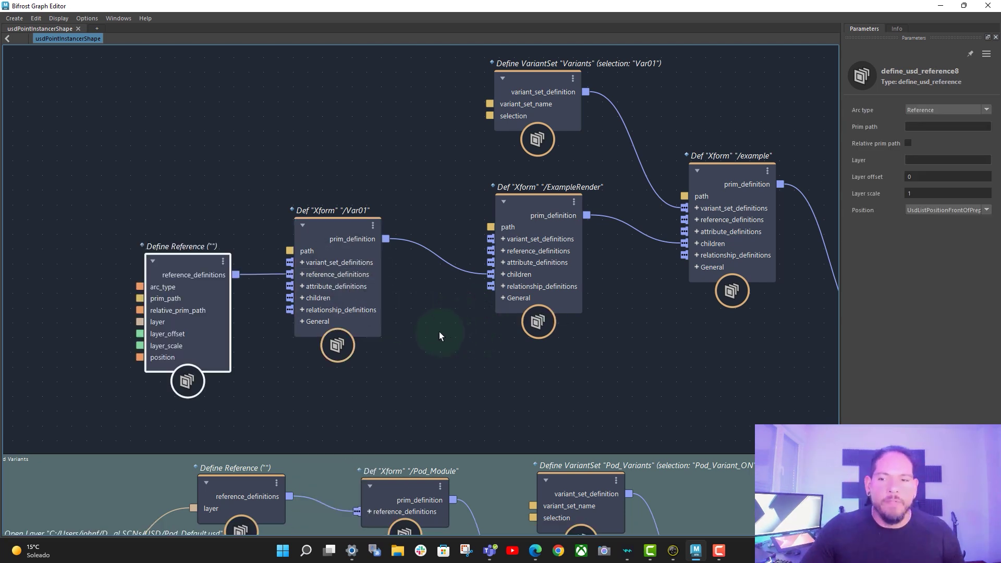
middle_click_drag(235, 184, 419, 128, "alt")
left_click_drag(373, 204, 343, 179)
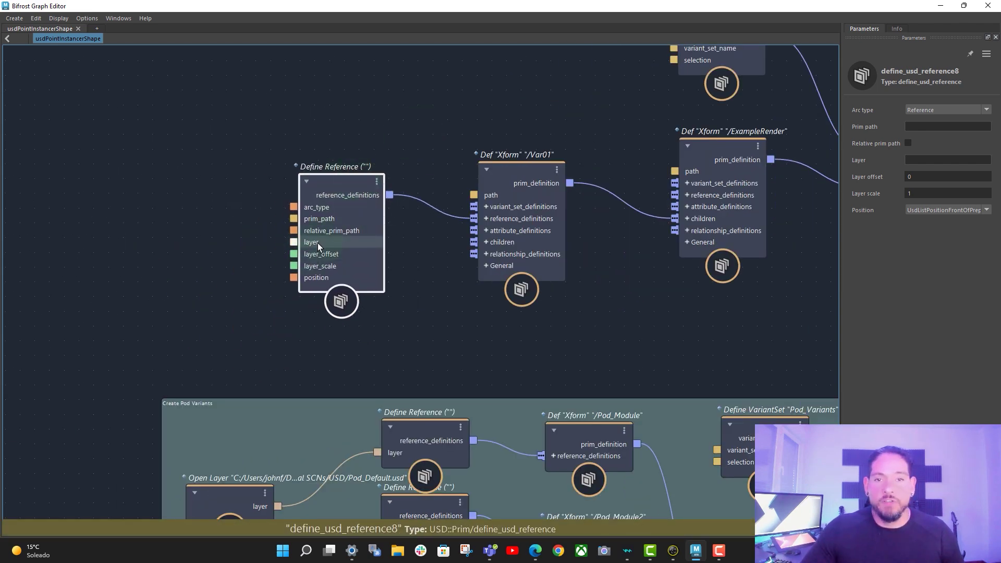
- Create an open_usd_layer node feeding the new reference's layer input and move it slightly away from the reference node
right_click(318, 243)
mouse_move(384, 277)
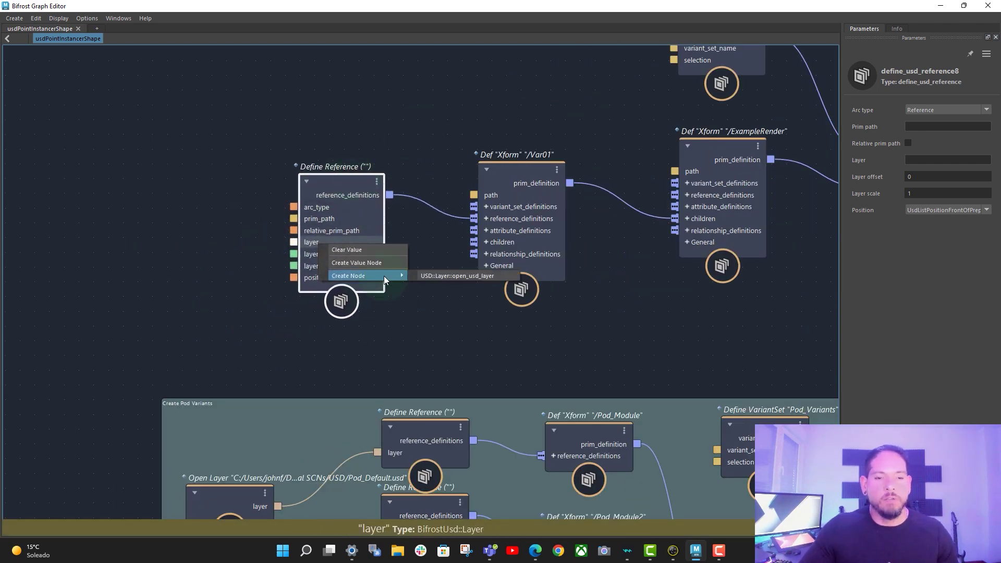
left_click(456, 275)
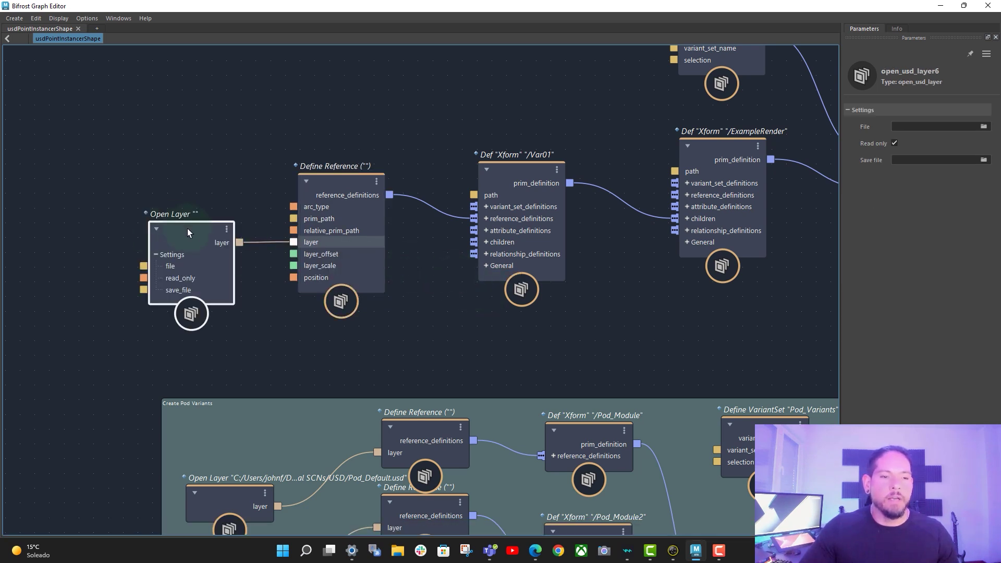
left_click_drag(189, 234, 157, 243)
- Load Pod_Variant_01.usd from the Webinar Final SCNs USD folder as the new layer node's file
left_click(984, 126)
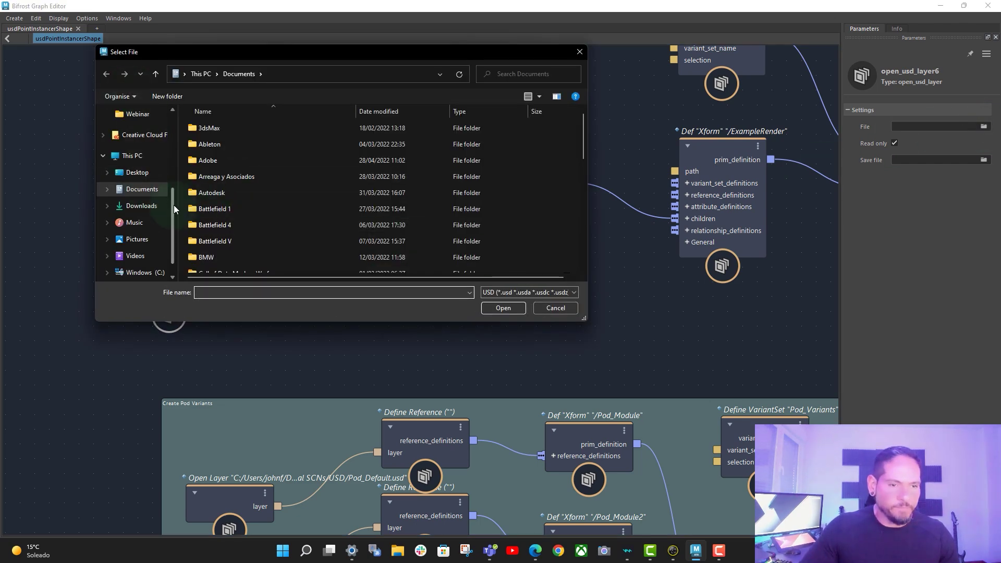
left_click_drag(173, 198, 175, 150)
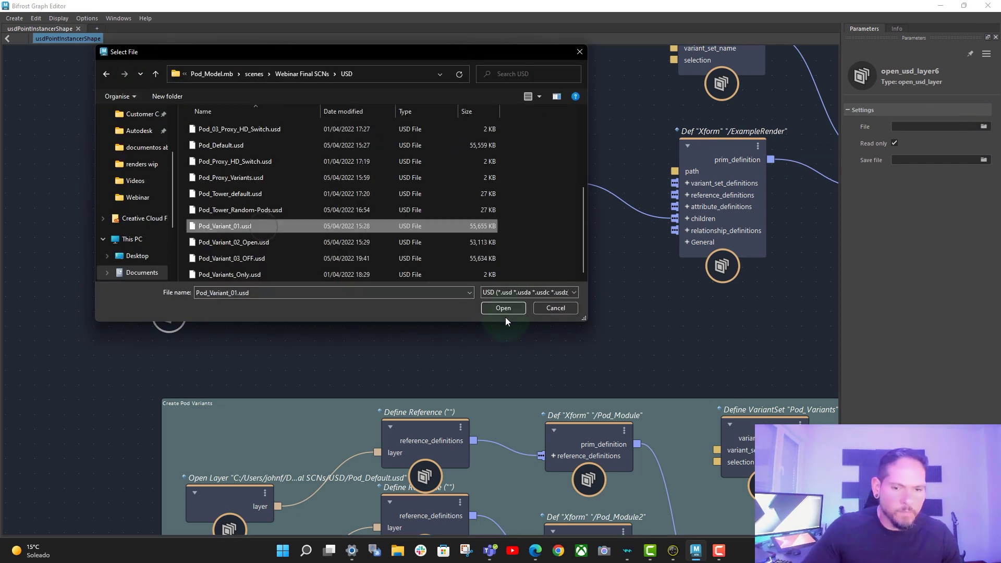
left_click(505, 309)
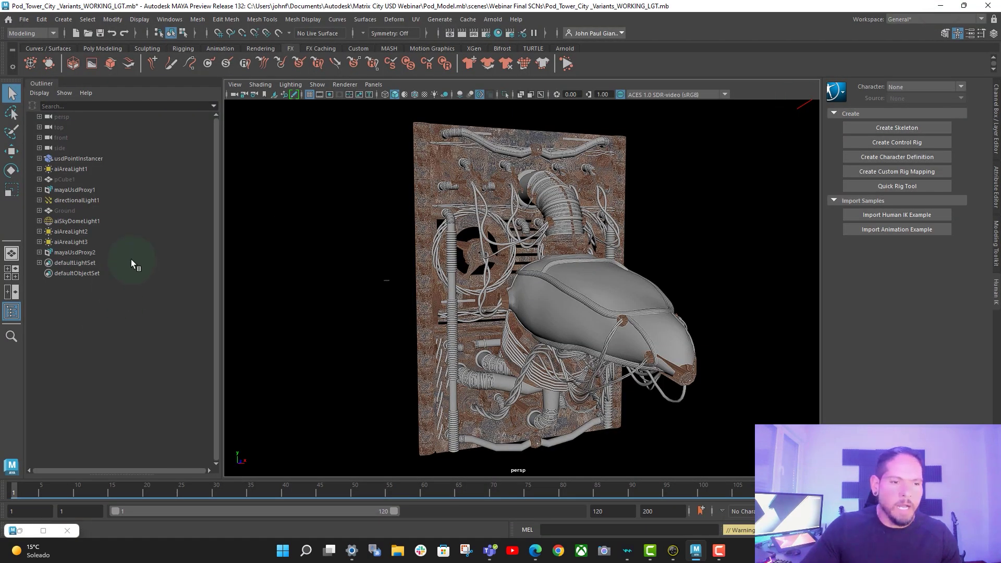
- In Maya's main window, hide mayaUsdProxy1 and expand the mayaUsdProxy2 hierarchy down to the Var01 prim
left_click(77, 189)
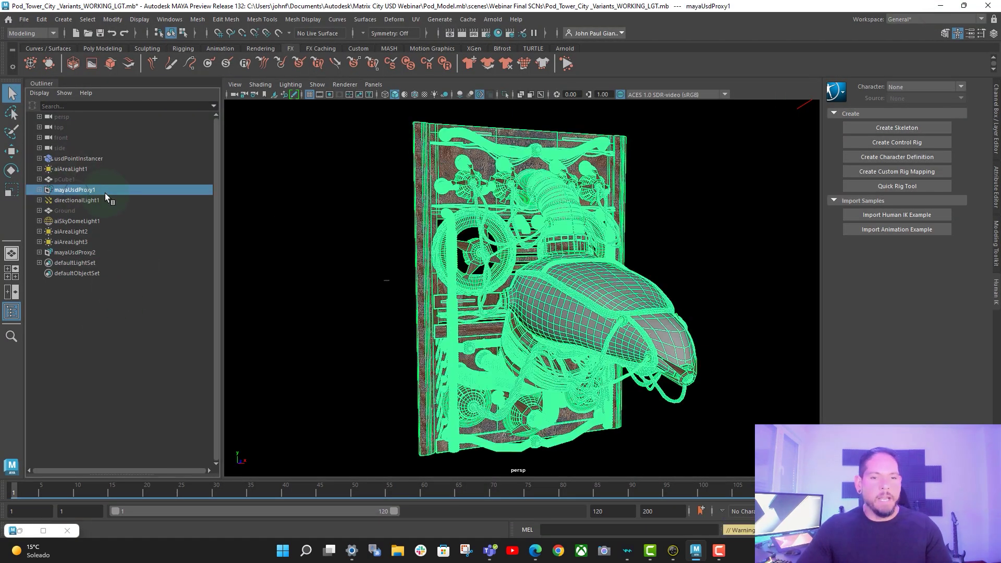
key("ctrl+h")
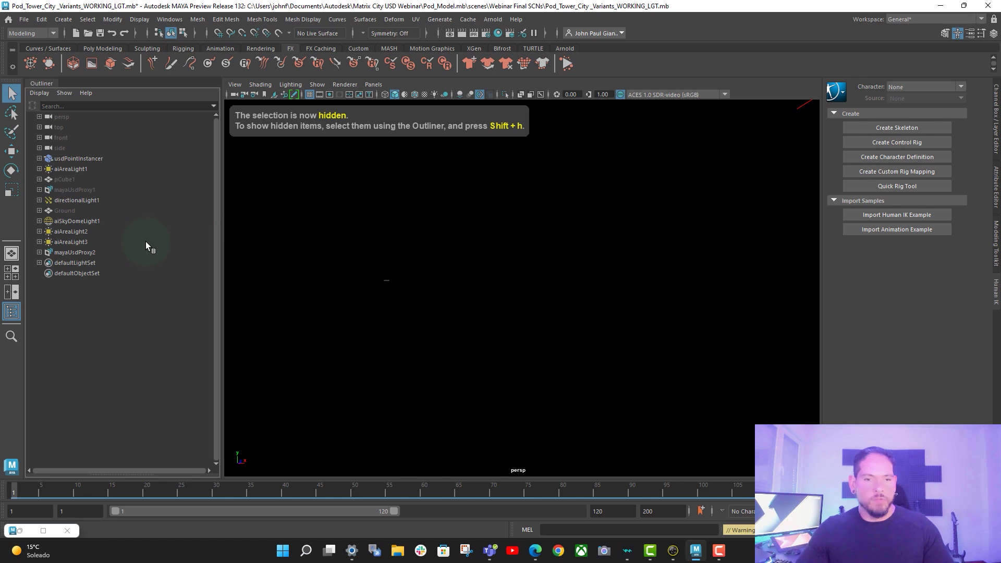
left_click(75, 253)
left_click(39, 253)
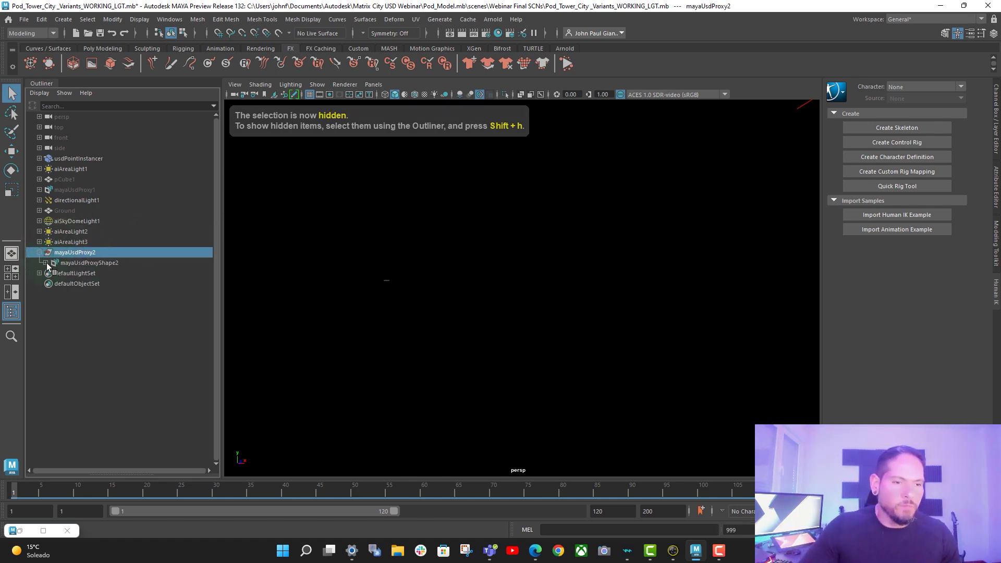
left_click(45, 263)
left_click(52, 273)
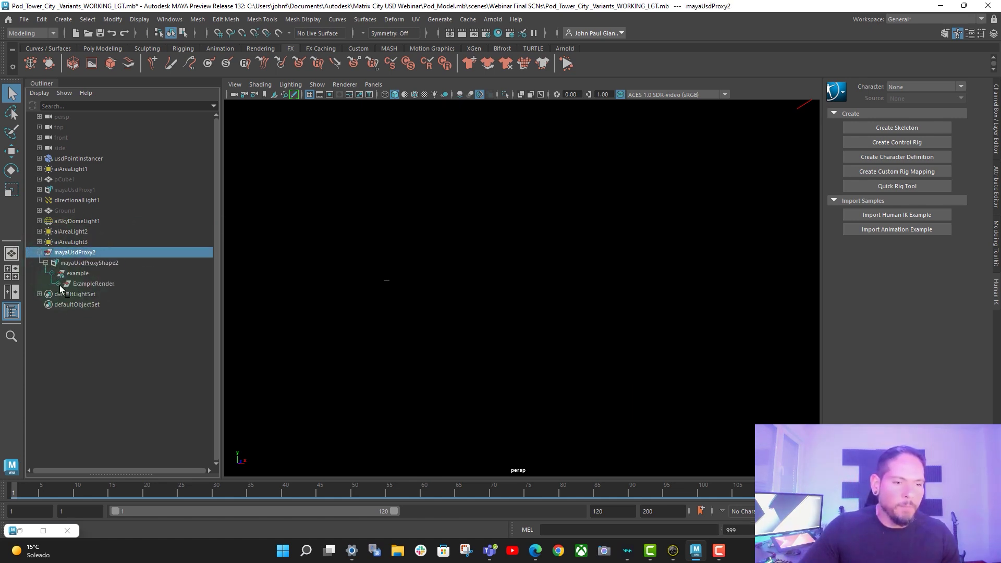
left_click(58, 285)
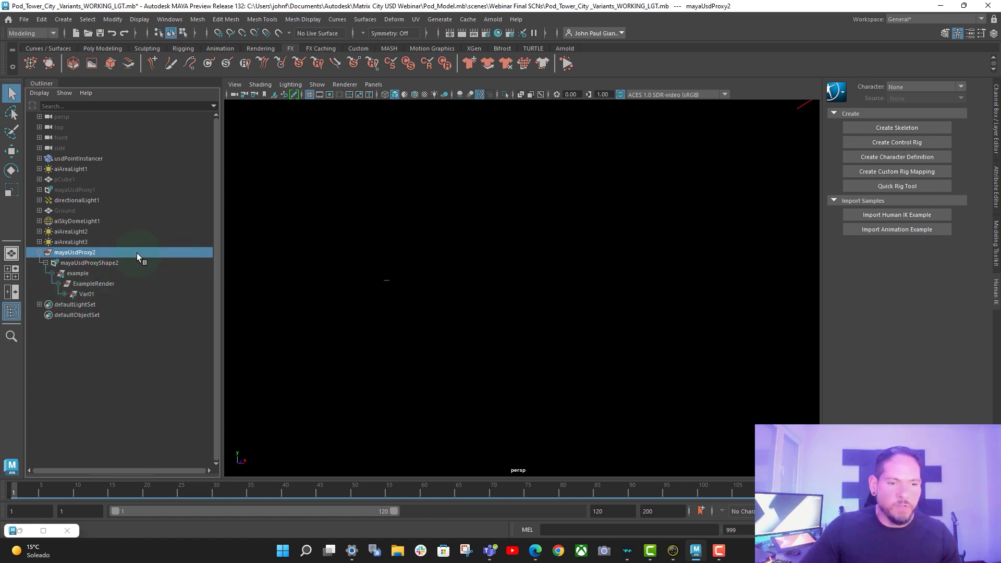
- Set mayaUsdProxyShape2's stage display purpose to Render only
left_click(89, 262)
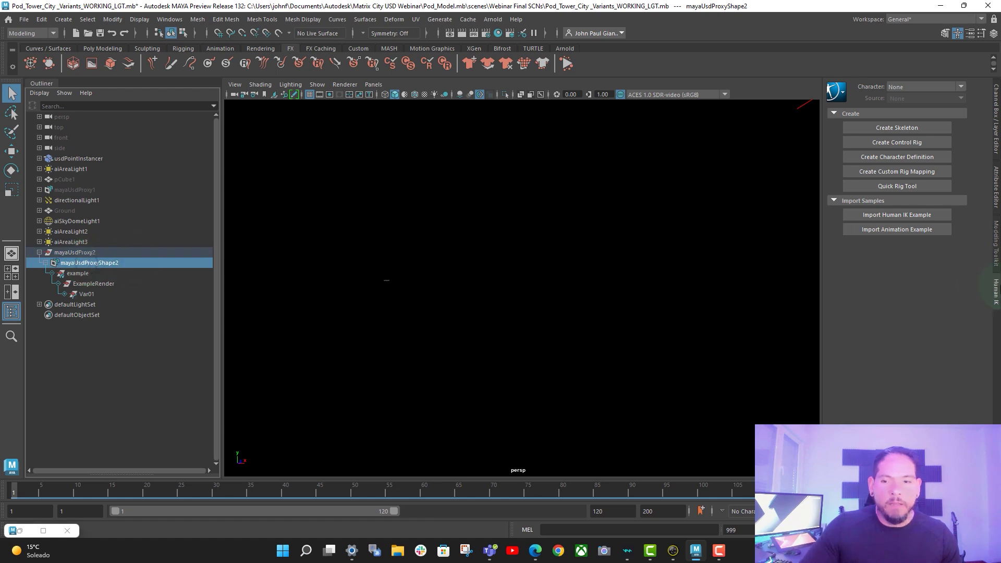
left_click(996, 193)
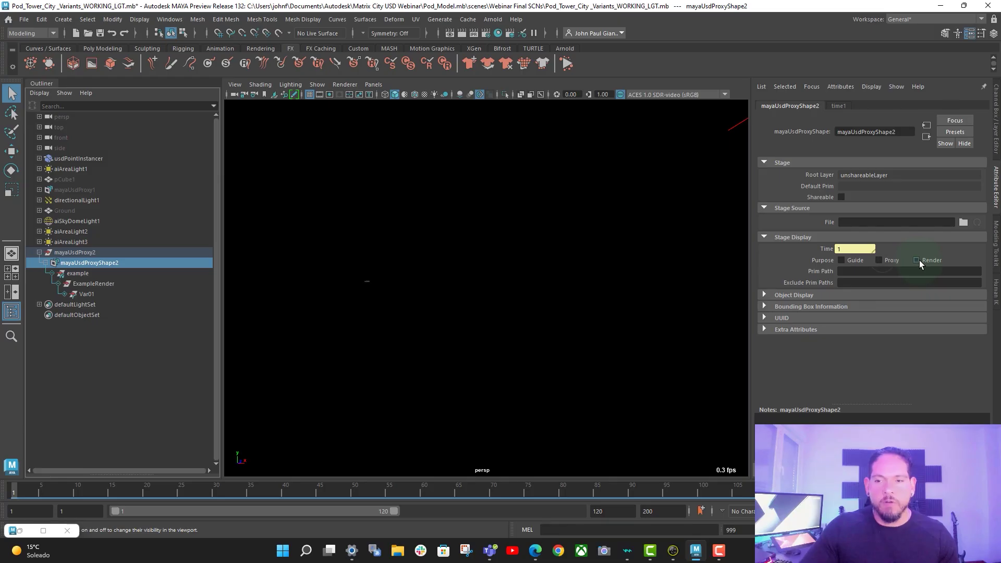
left_click(917, 260)
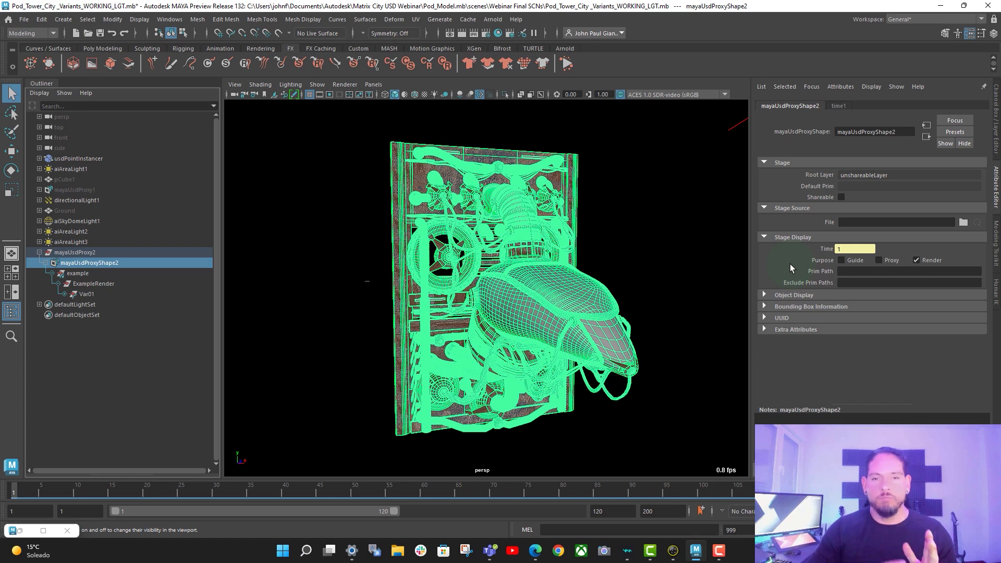
- Check the variants available in the example prim's Variants set
left_click(105, 349)
right_click(84, 272)
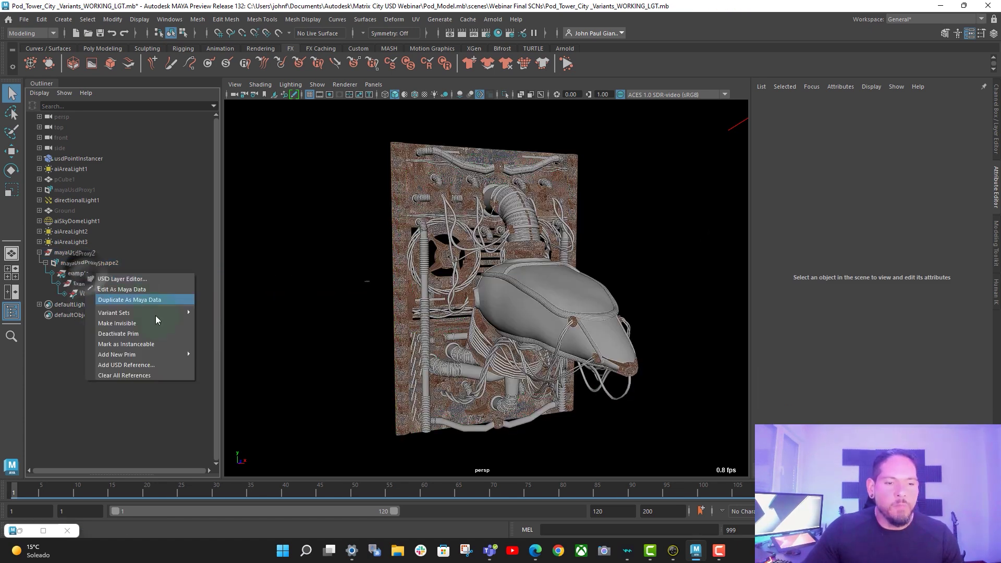
mouse_move(182, 313)
mouse_move(255, 316)
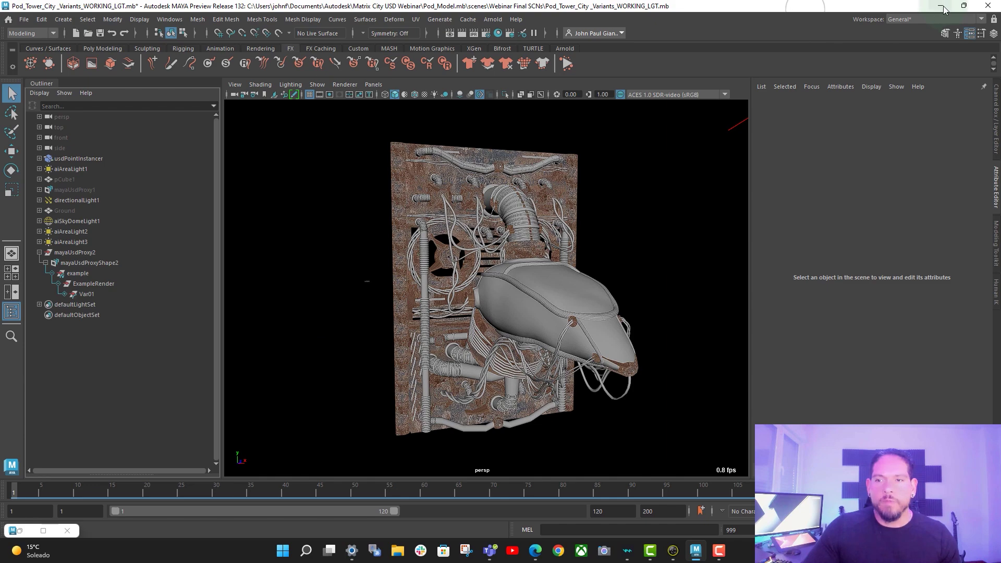
- In the Bifrost Graph Editor, move the Var01 prim with its reference and layer nodes upward as a group to free space below
left_click(21, 533)
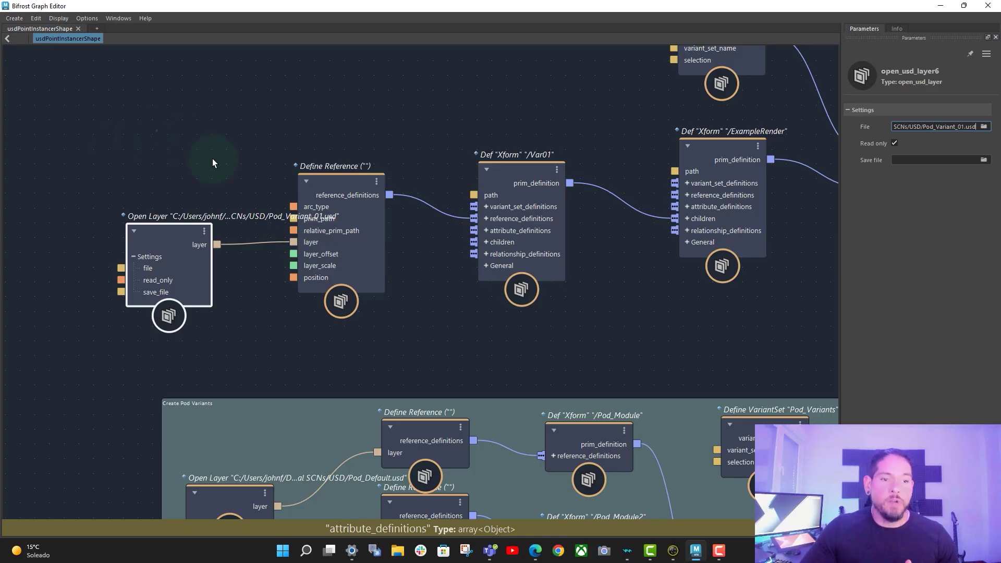
left_click_drag(156, 130, 556, 232)
left_click_drag(533, 174, 531, 61)
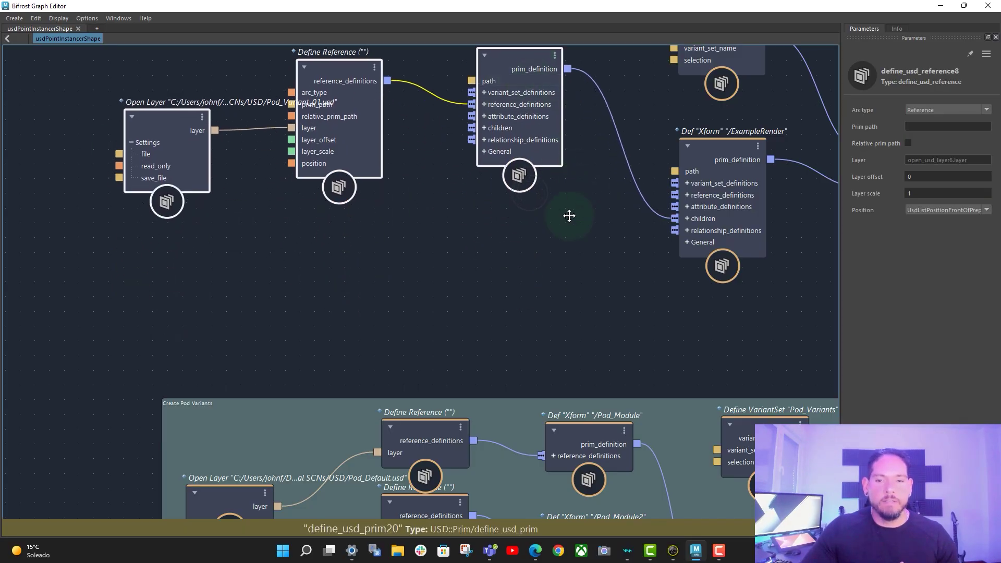
middle_click_drag(569, 216, 548, 259, "alt")
left_click(631, 302)
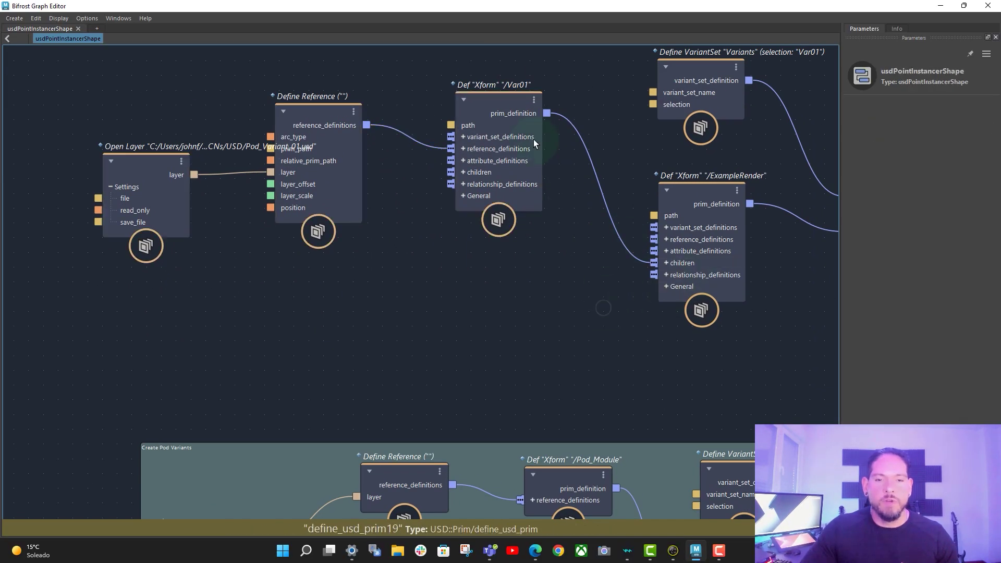
- Create a define_usd_prim node feeding ExampleRender's children, place it below Var01 and set its path to /Var02
right_click(683, 265)
mouse_move(722, 306)
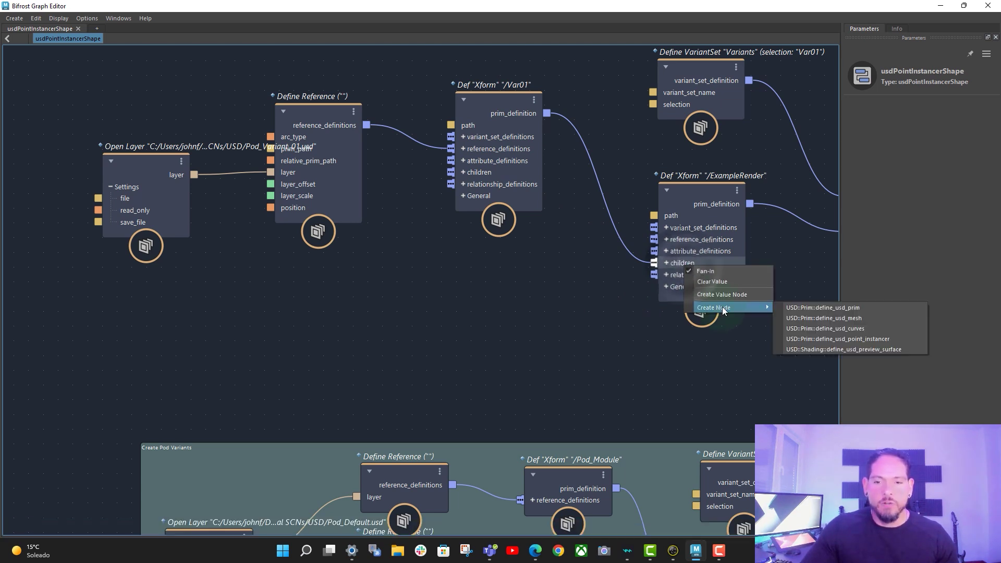
left_click(834, 308)
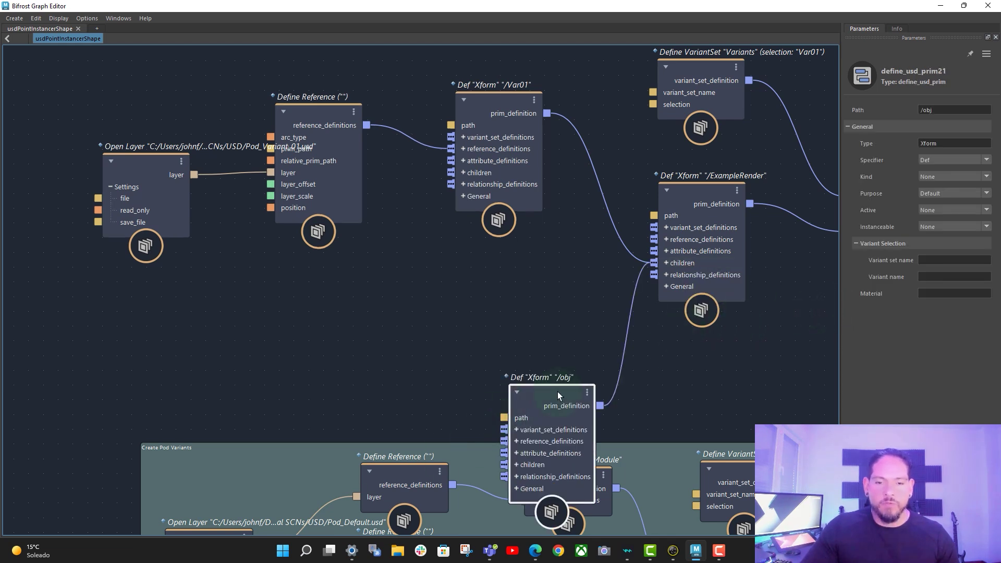
left_click_drag(558, 392, 508, 280)
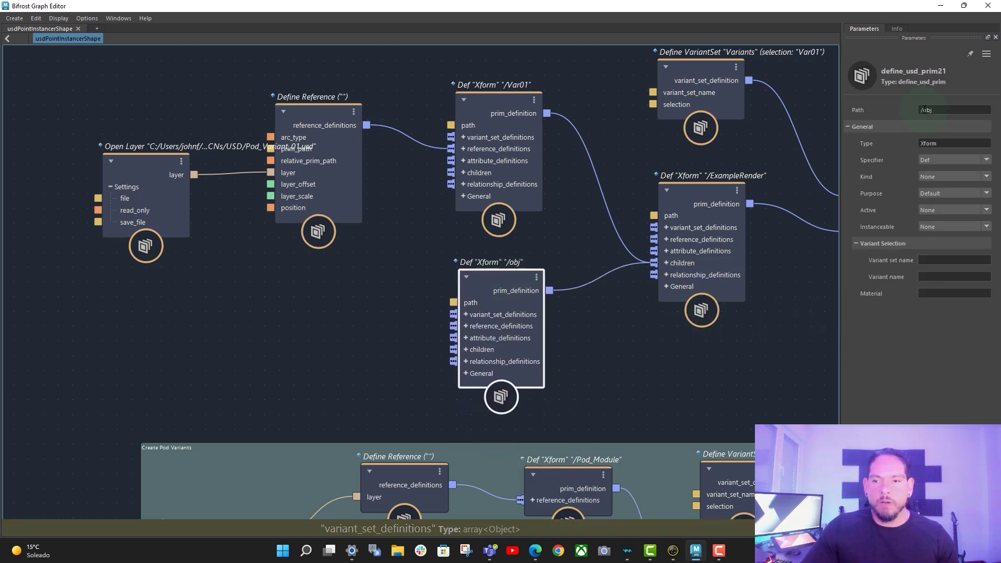
left_click(957, 111)
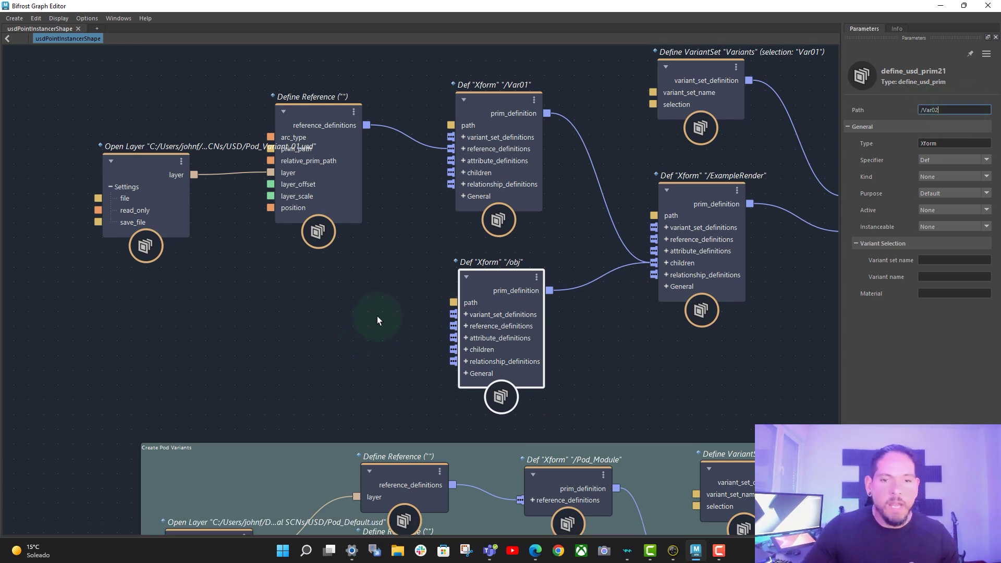
key("Return")
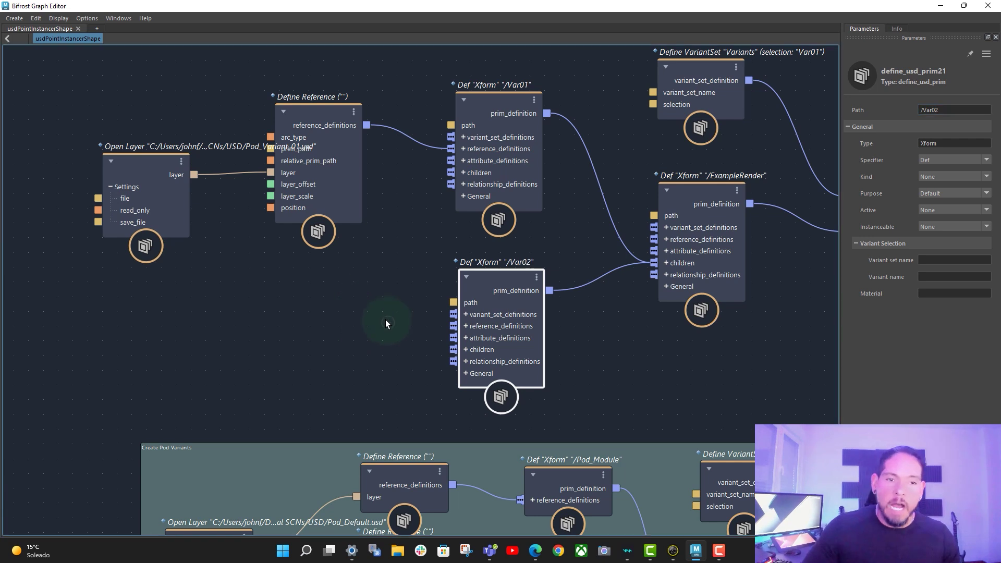
left_click(385, 321)
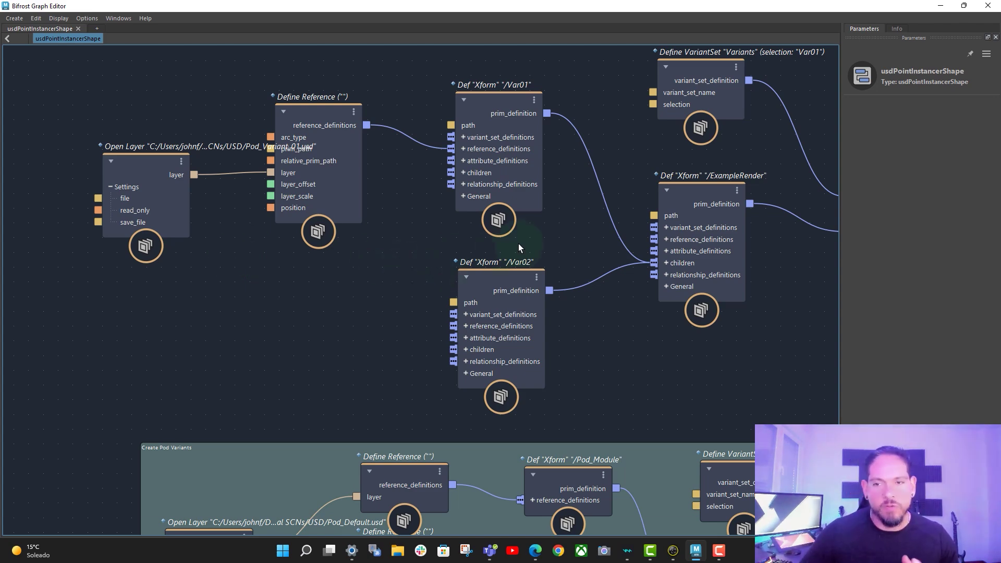
- Create a reference node for Var02, fed by a new open_usd_layer node that loads Pod_Variant_02_Open.usd
right_click(520, 328)
left_click(569, 360)
left_click_drag(354, 375, 307, 361)
right_click(299, 359)
left_click(326, 377)
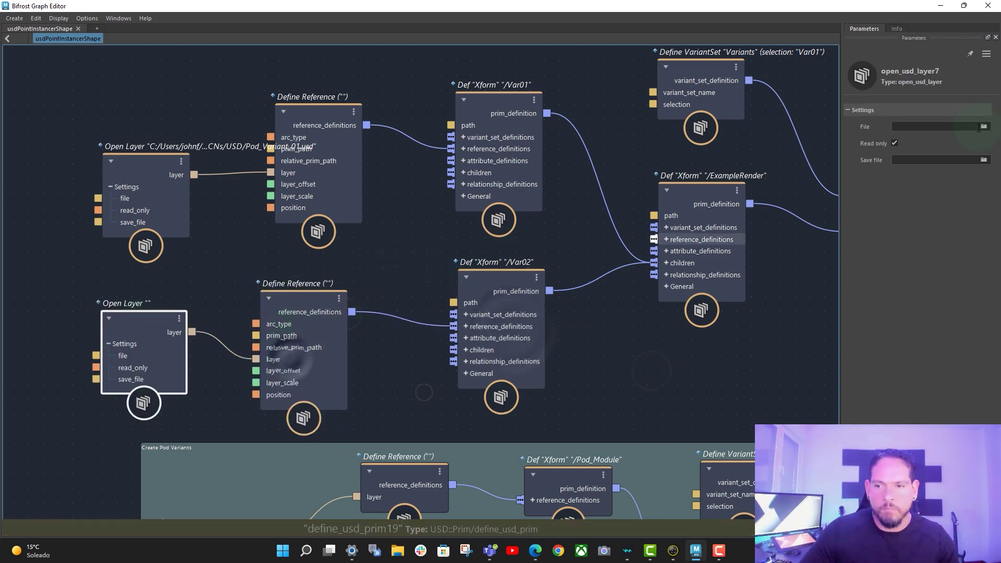
left_click(984, 127)
scroll(292, 209, "down", 3)
left_click(272, 243)
- Set the Var02 prim's variant set name to Variants and its variant name to Var02
left_click(507, 308)
left_click(508, 309)
left_click(937, 278)
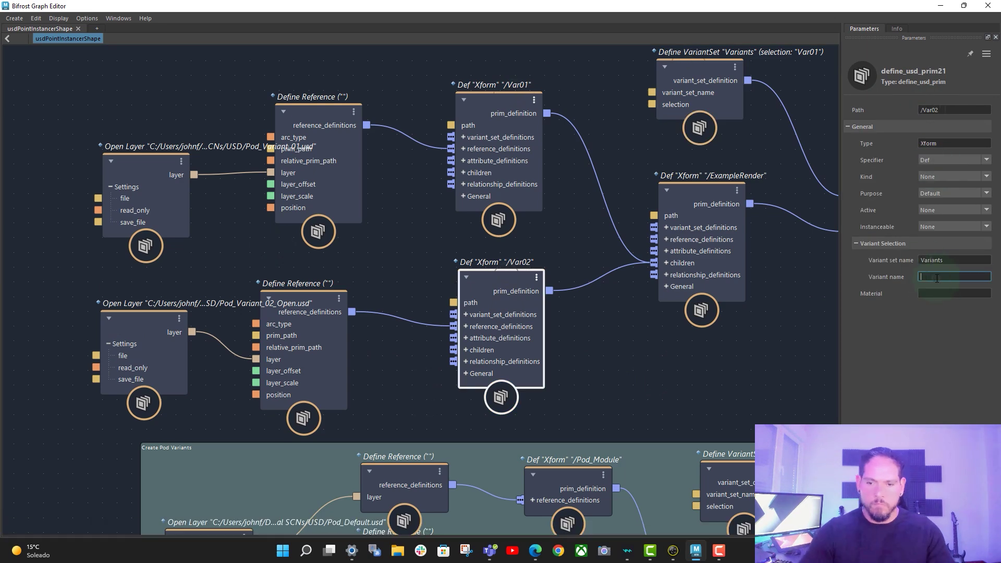
- Collapse the Var01, Var02 and ExampleRender nodes to their connected ports and move the Var02 chain up close to Var01
left_click_drag(63, 120, 504, 205)
key("2")
left_click_drag(702, 228, 696, 206)
key("2")
left_click_drag(102, 286, 521, 354)
key("2")
left_click_drag(501, 316, 512, 214)
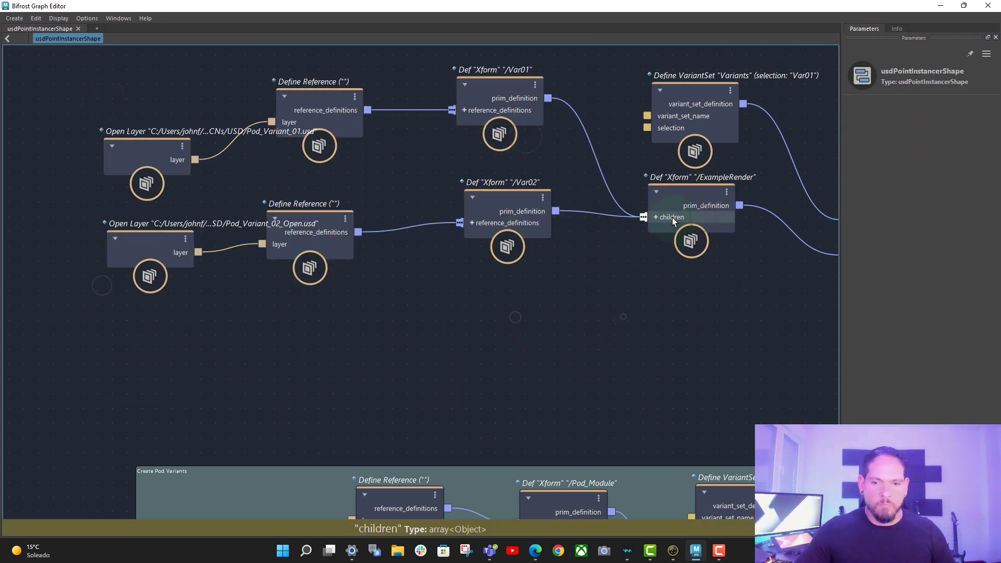
- Create another prim feeding ExampleRender's children, with path /Var03 and variant set name Variants
right_click(672, 218)
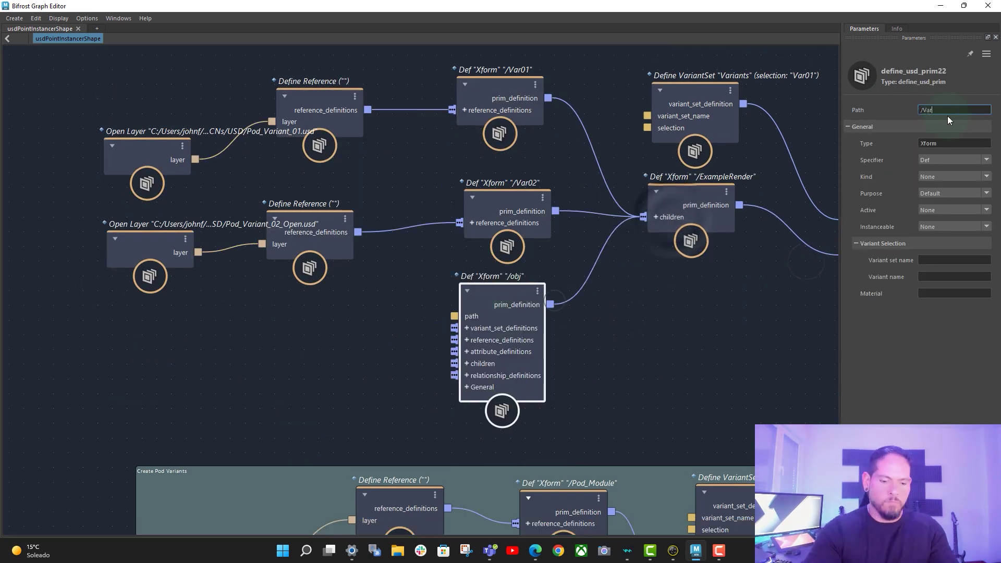
left_click(695, 120)
left_click(523, 344)
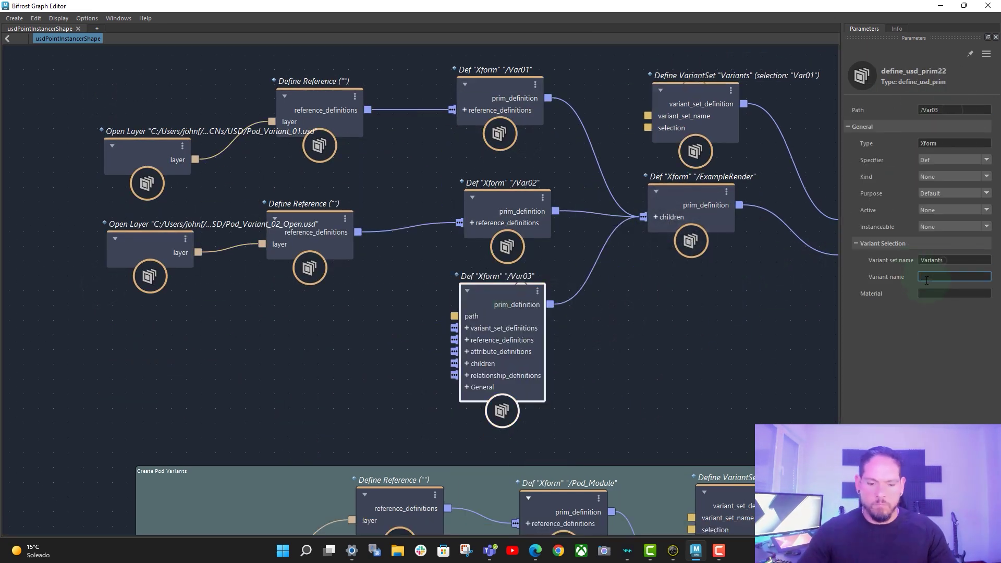
- Create a reference node for Var03, fed by a new open_usd_layer node that loads Pod_Variant_03_OFF.usd
right_click(523, 343)
mouse_move(565, 384)
left_click(648, 385)
right_click(282, 382)
left_click(413, 412)
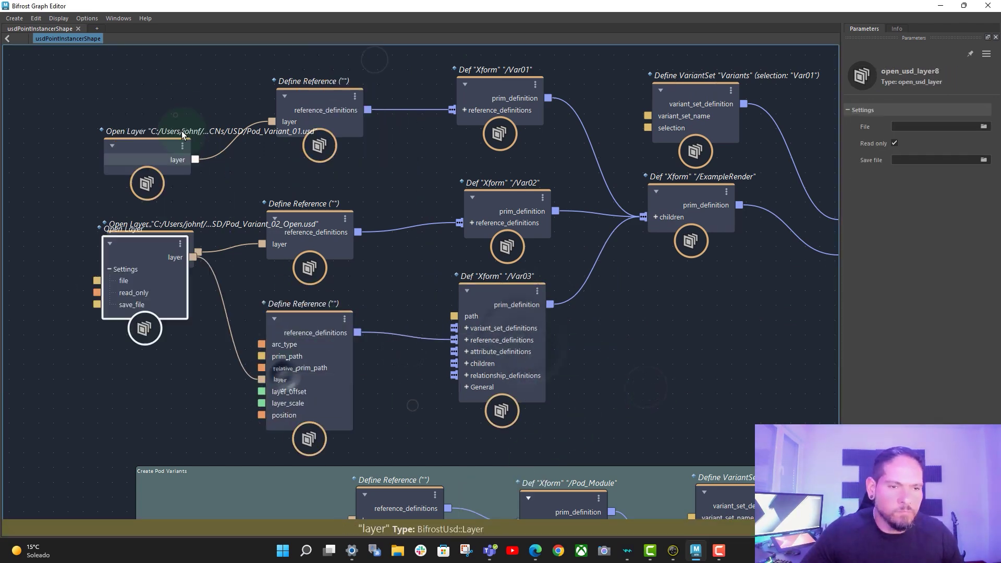
left_click_drag(163, 250, 166, 344)
left_click(984, 126)
scroll(280, 229, "down", 5)
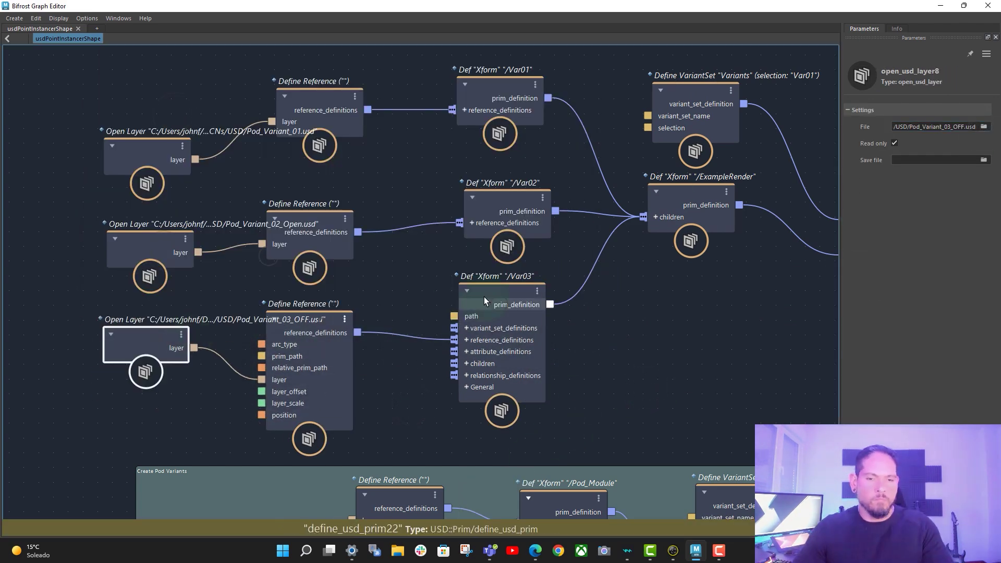
- Set the variant names to Var02_Open on the Var02 prim and Var03_Off on the Var03 prim
left_click(502, 211)
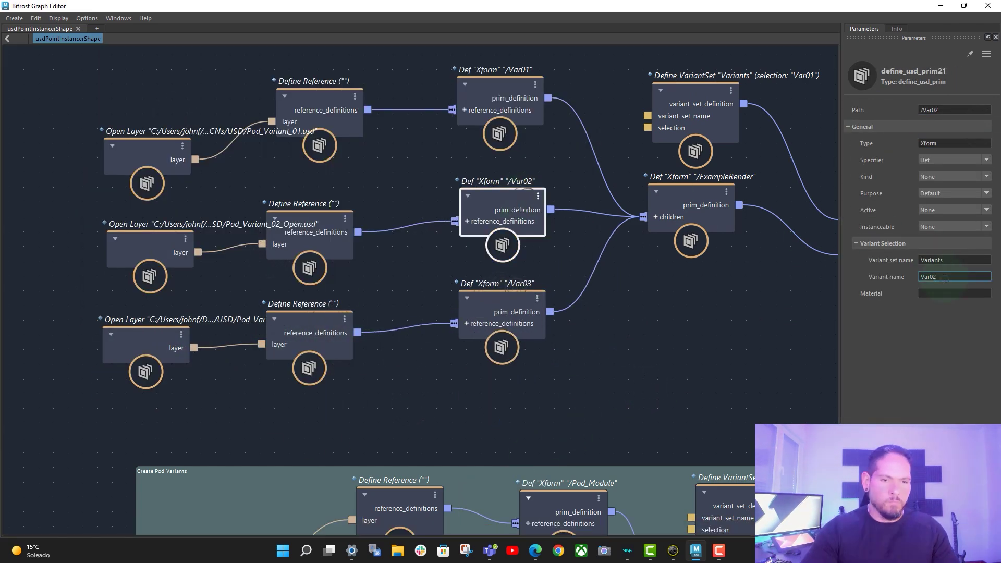
left_click(502, 313)
left_click(952, 277)
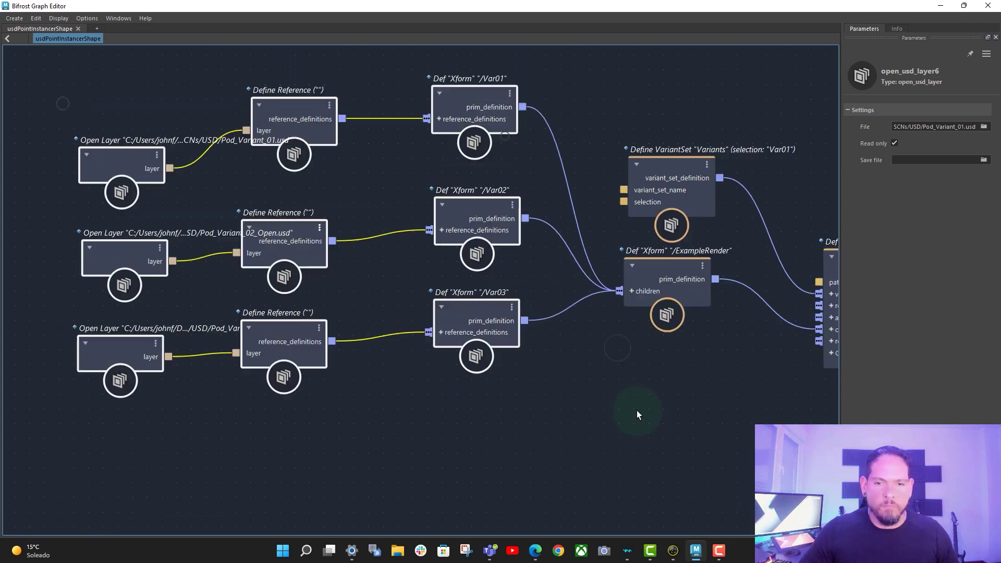
- In Maya's main window, switch the example prim's Variants set to Var02_Open
middle_click_drag(637, 413, 595, 413)
scroll(595, 413, "down", 2)
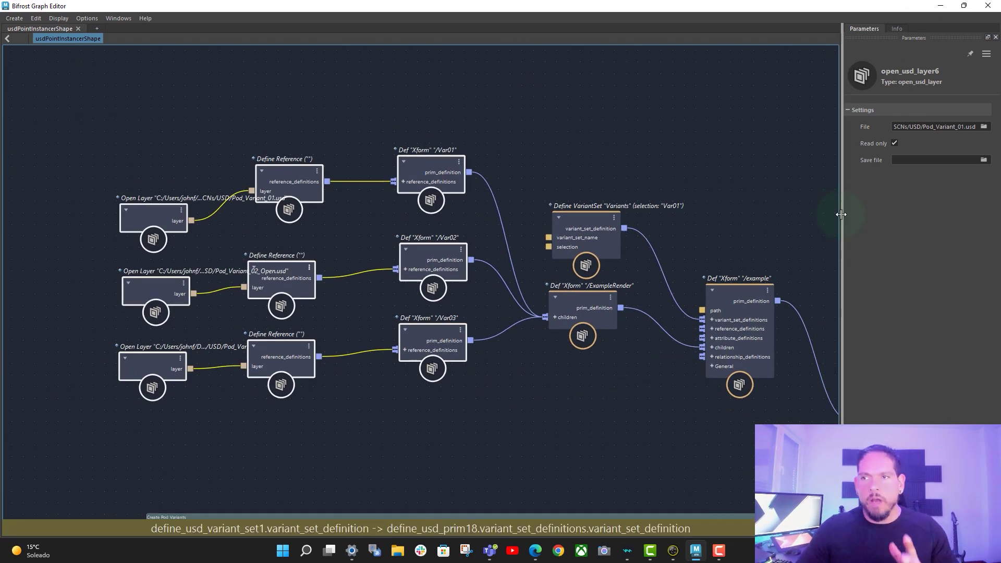
left_click(940, 6)
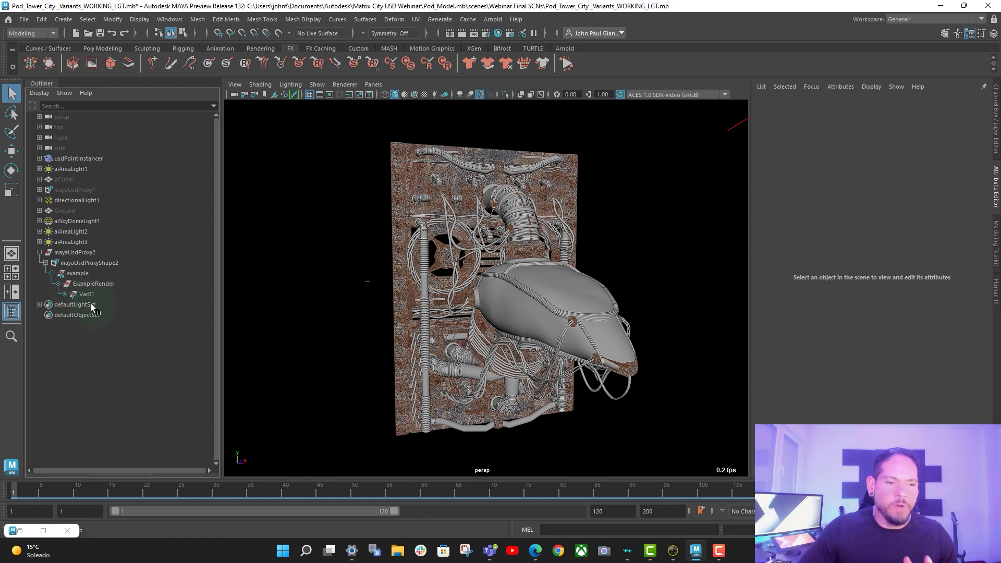
right_click(82, 275)
mouse_move(131, 312)
mouse_move(237, 316)
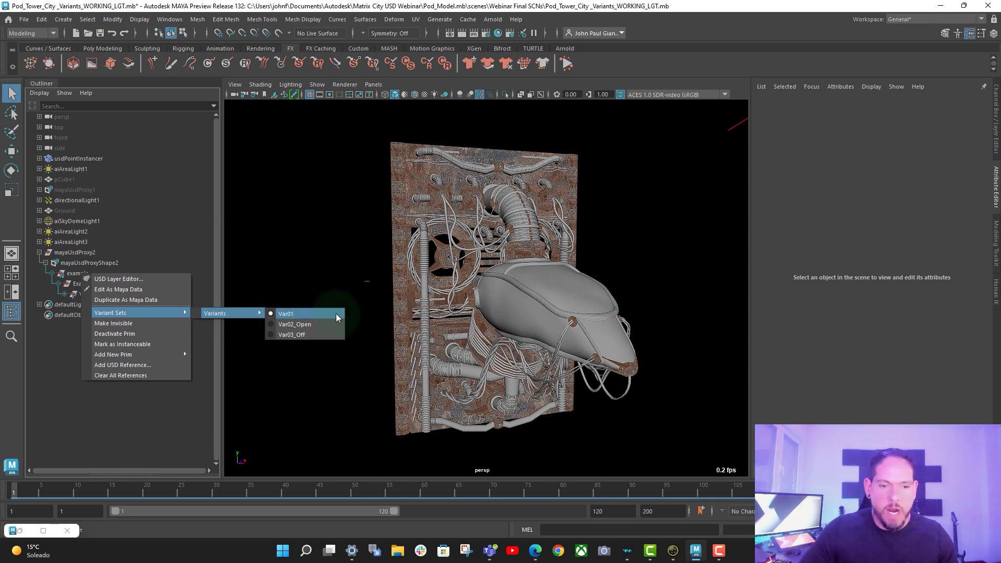
left_click(311, 323)
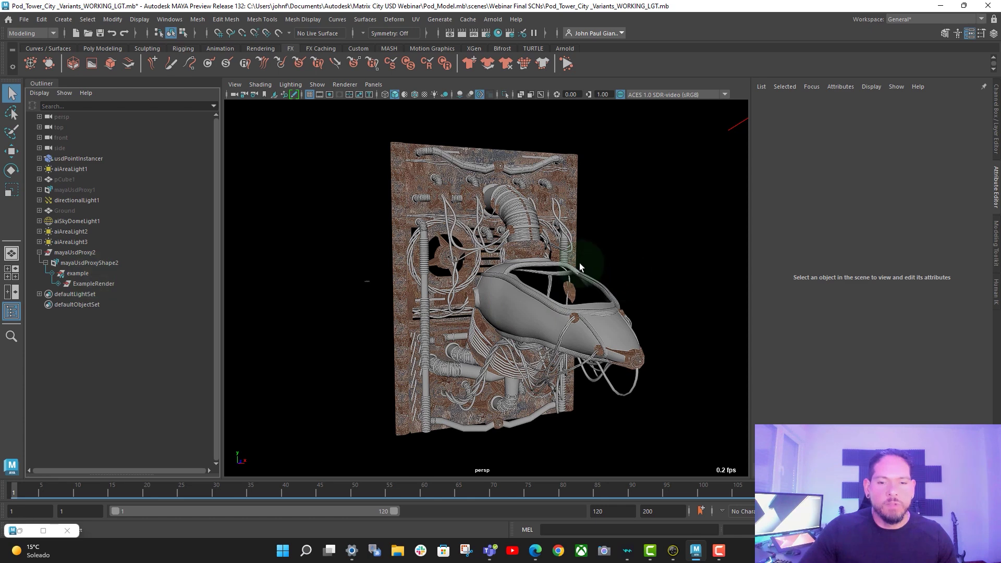
- Switch the example prim's Variants set to Var03_Off
right_click(82, 275)
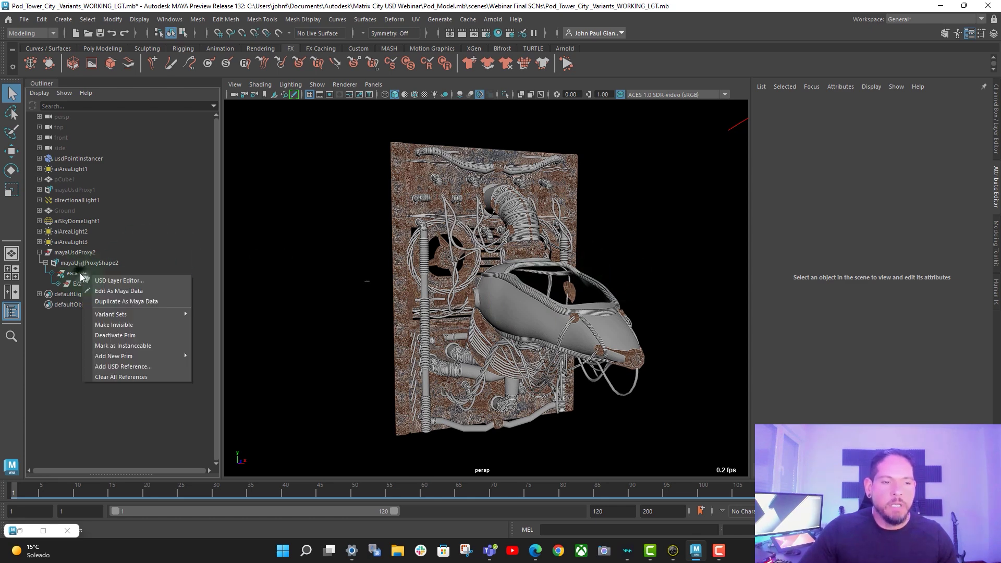
mouse_move(180, 315)
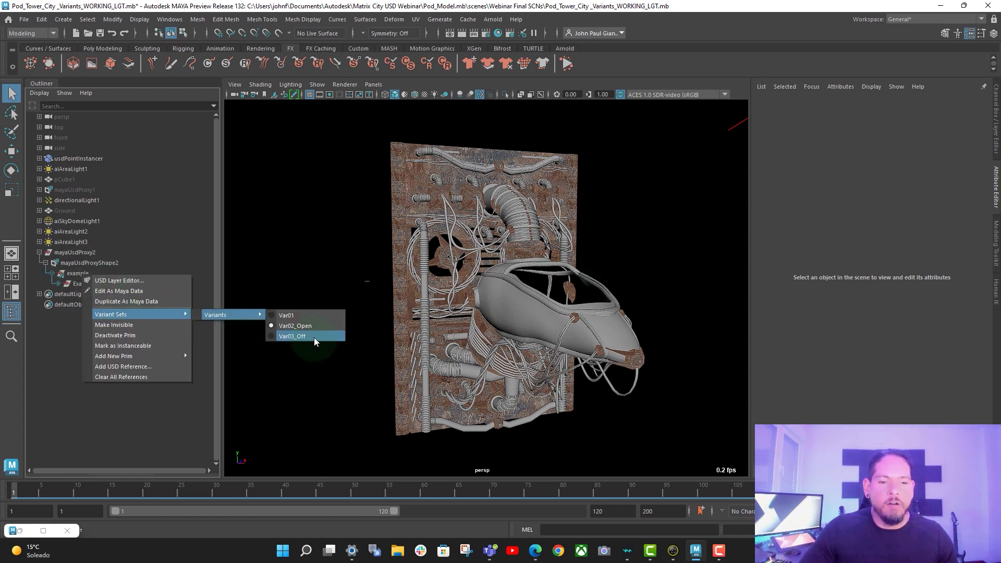
left_click(314, 337)
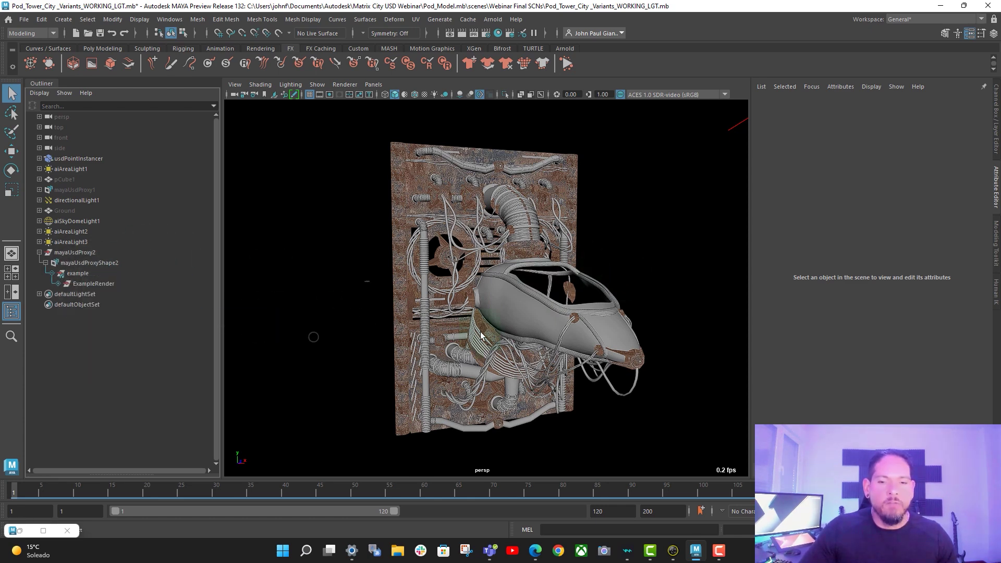
- Switch the example prim's Variants set back to Var01 and recheck its list of variants
right_click(83, 274)
mouse_move(177, 313)
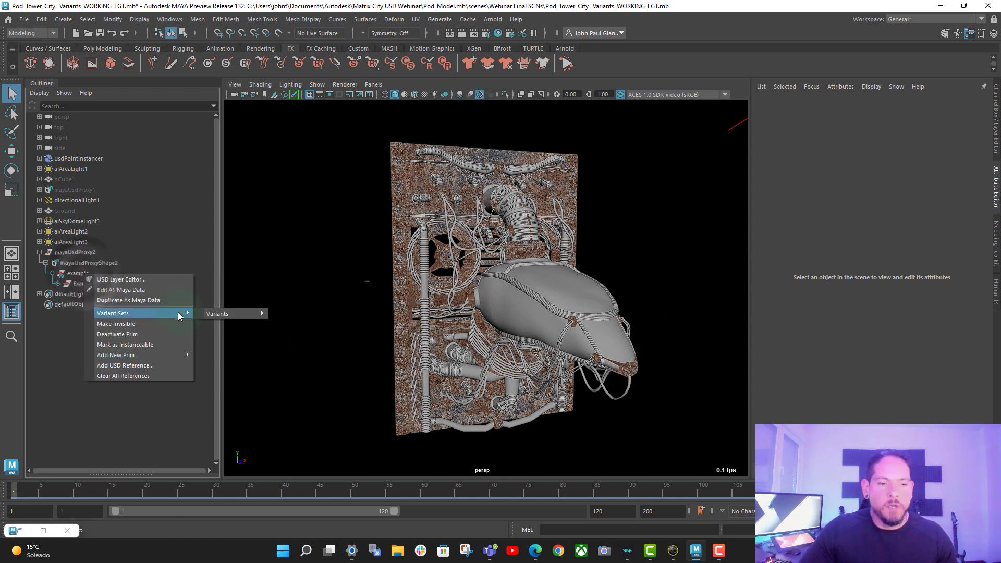
mouse_move(262, 315)
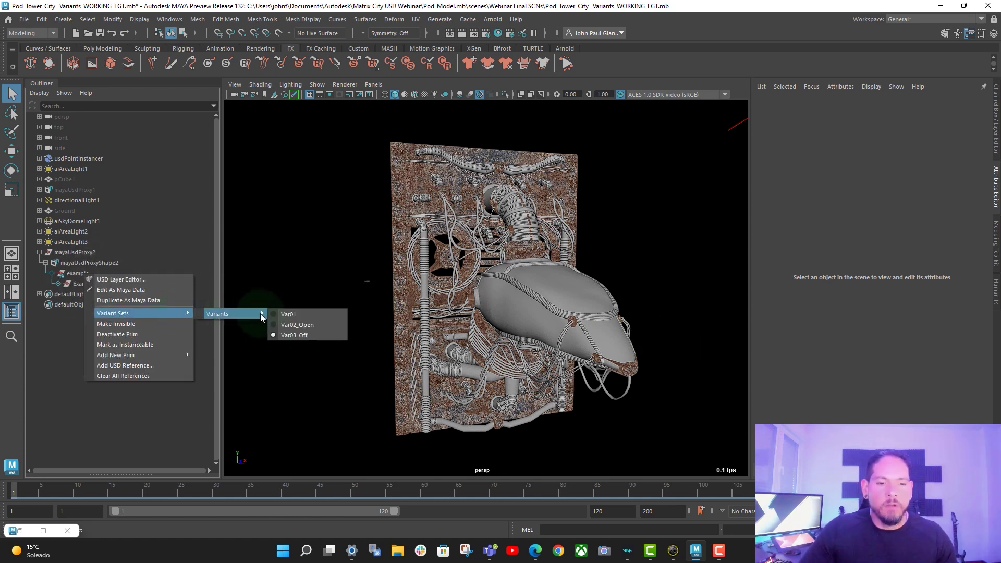
left_click(299, 314)
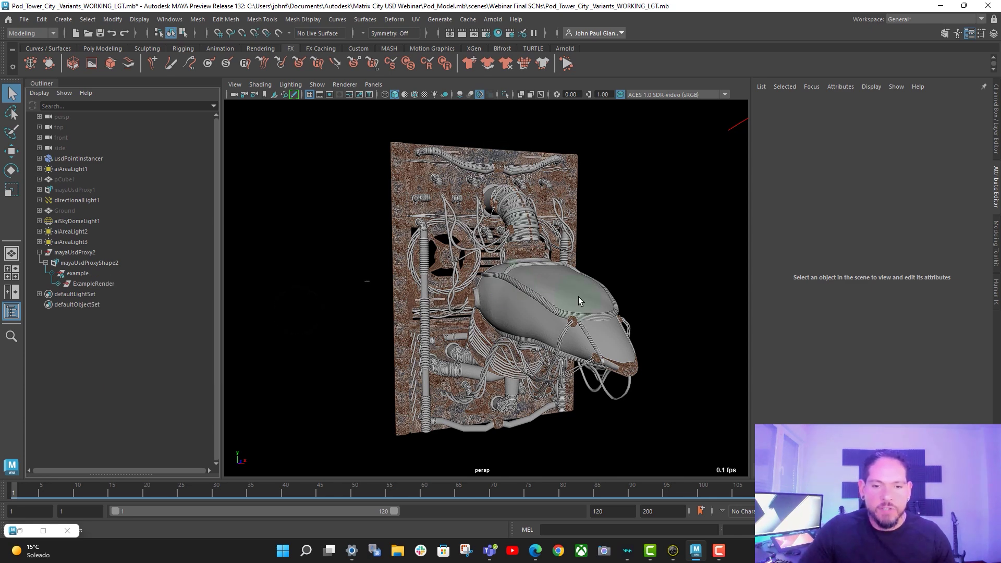
right_click(83, 273)
mouse_move(171, 314)
mouse_move(244, 314)
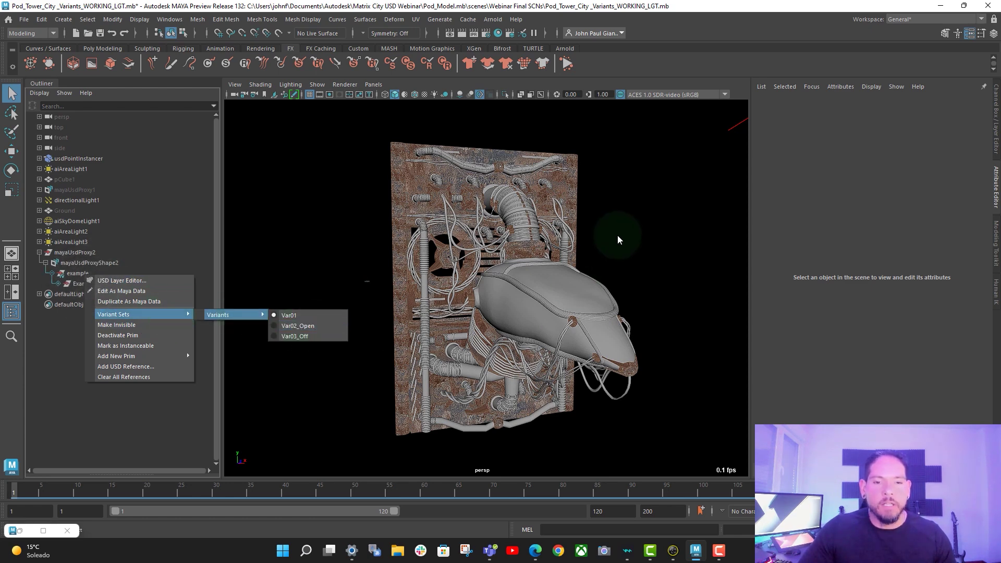
key("Escape")
key("Escape")
key("Escape")
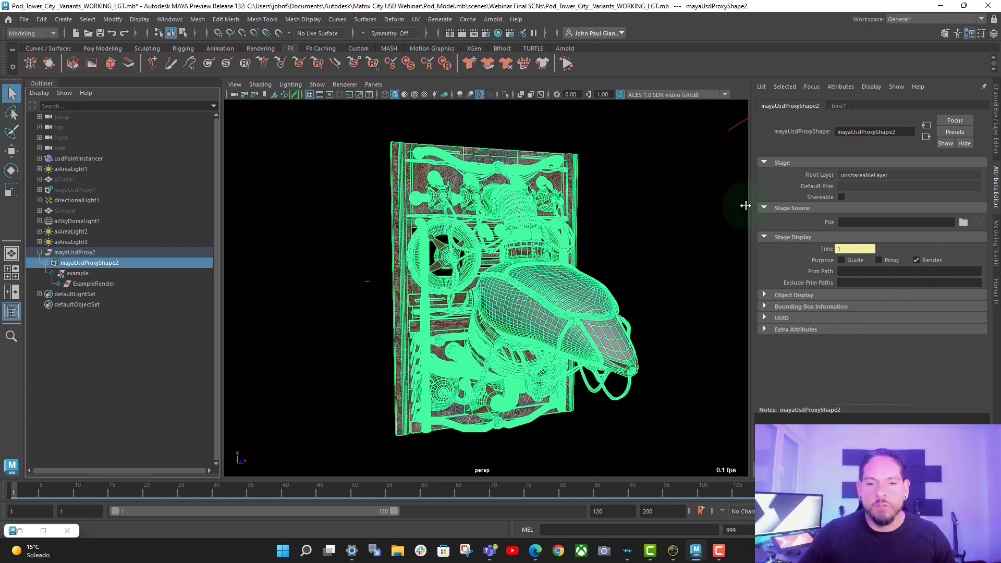
- Return to the Bifrost Graph Editor and compare the example network with the Create Pod Variants network
left_click(20, 531)
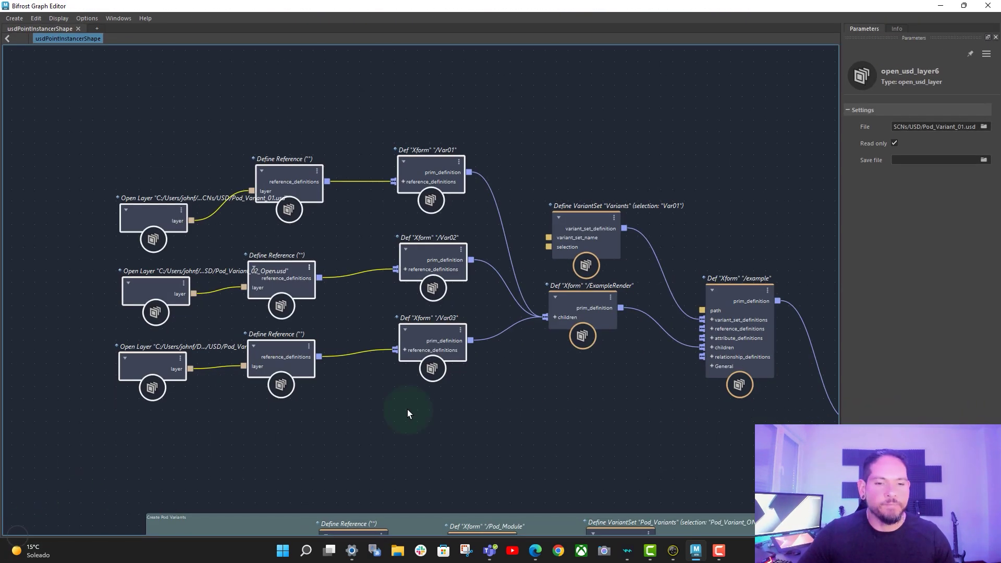
middle_click_drag(541, 393, 452, 300, "alt")
middle_click_drag(554, 372, 620, 57, "alt")
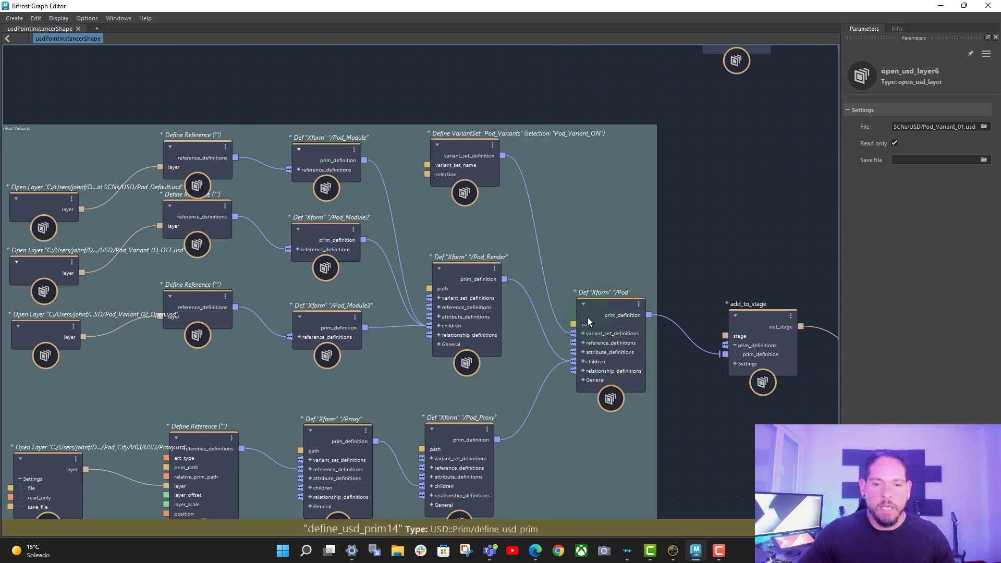
middle_click_drag(747, 292, 757, 547, "alt")
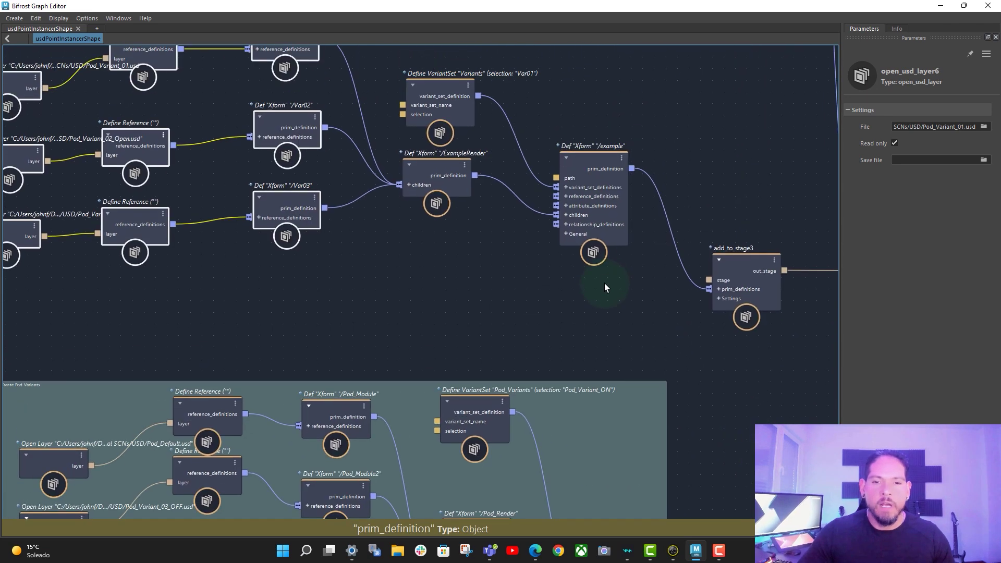
- Reposition the example and ExampleRender nodes to free up space beneath ExampleRender
left_click_drag(596, 162, 592, 218)
middle_click_drag(525, 198, 536, 179, "alt")
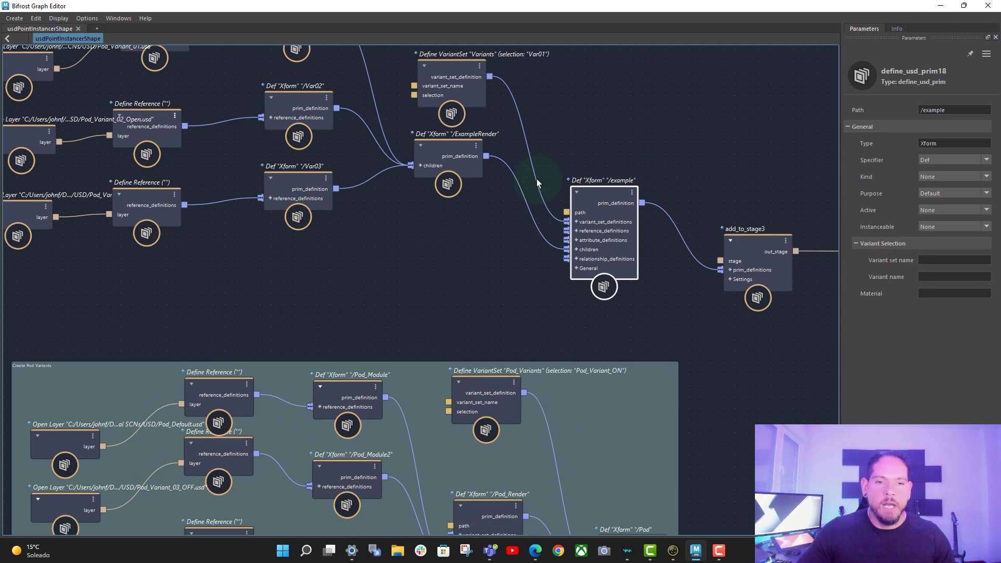
left_click_drag(612, 201, 623, 193)
mouse_move(448, 136)
left_mouse_down()
mouse_move(459, 154)
mouse_move(454, 144)
left_mouse_up()
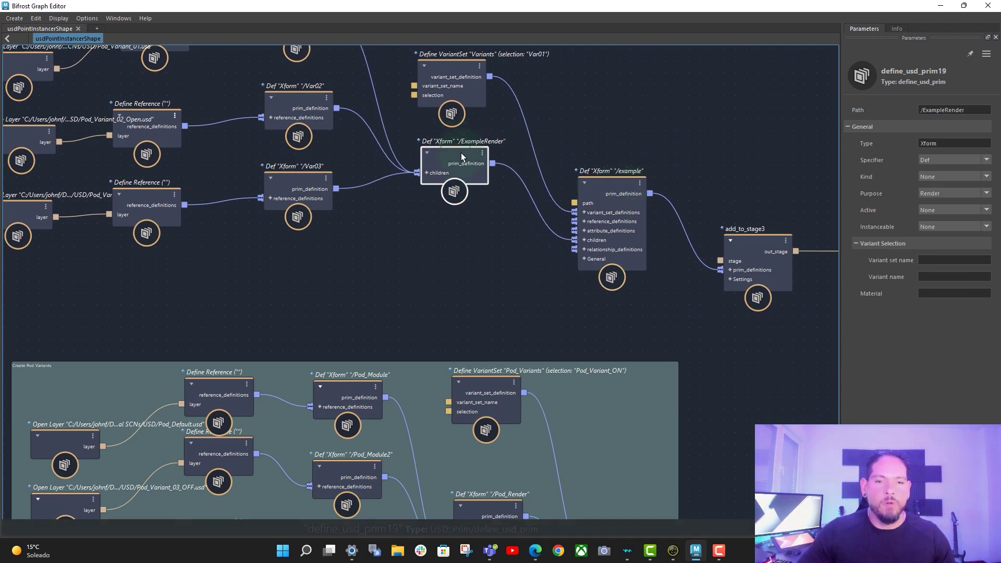
- Create a define_usd_prim node feeding the example prim's children input and place it beneath ExampleRender
right_click(599, 240)
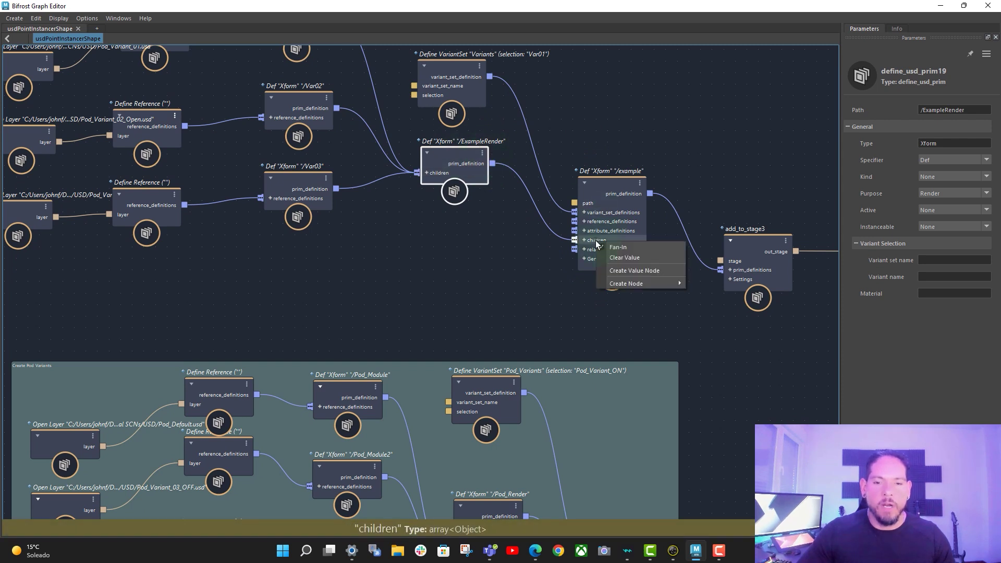
mouse_move(633, 285)
left_click(710, 285)
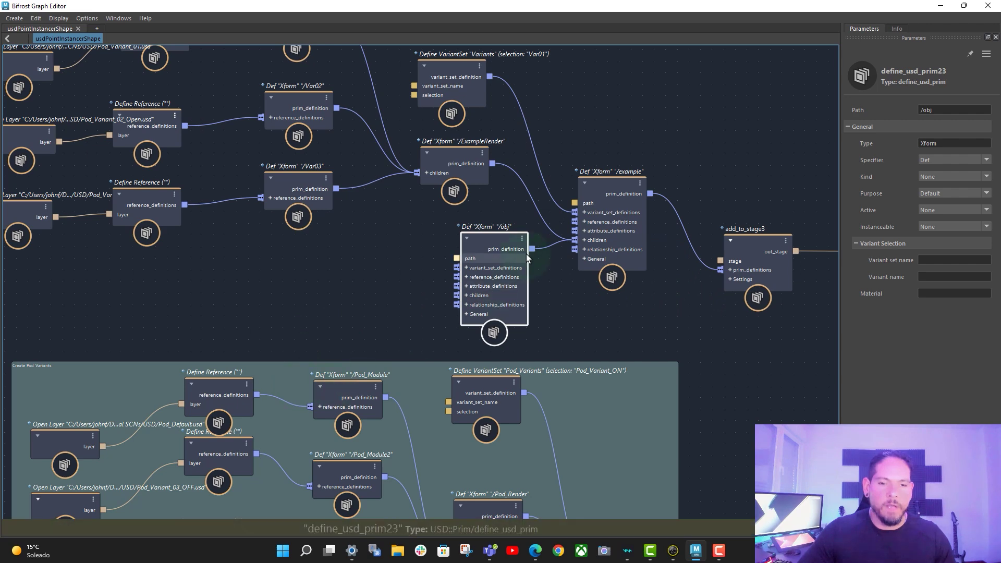
left_click_drag(481, 238, 432, 232)
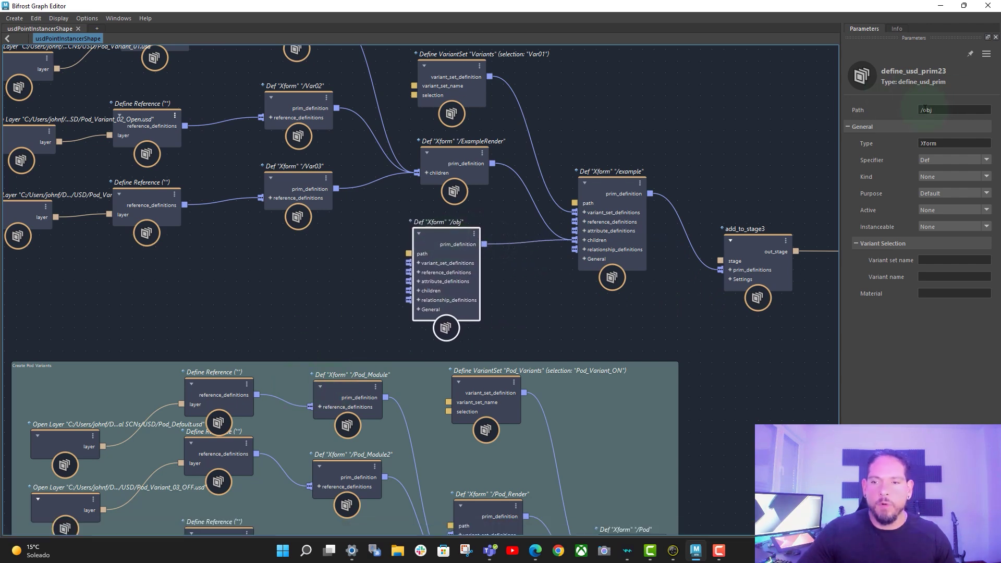
- Set the new prim's path to /ExampleProxy and its purpose to Proxy
left_click(948, 110)
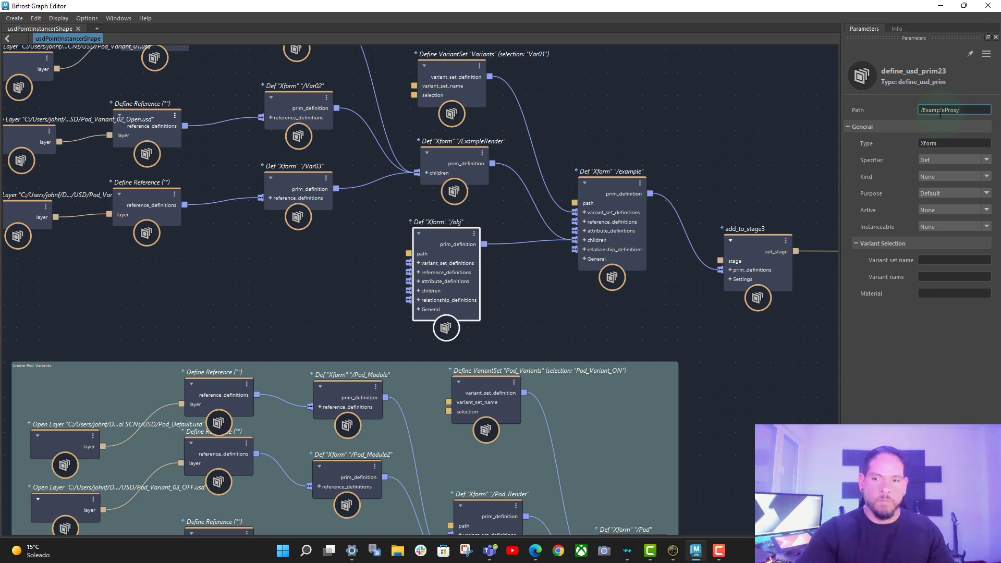
left_click(946, 194)
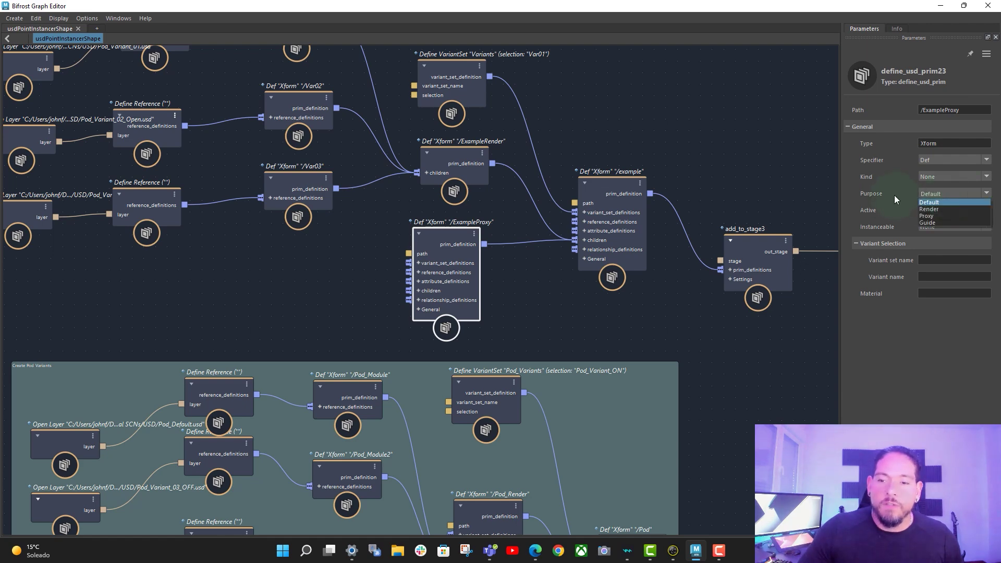
left_click(939, 216)
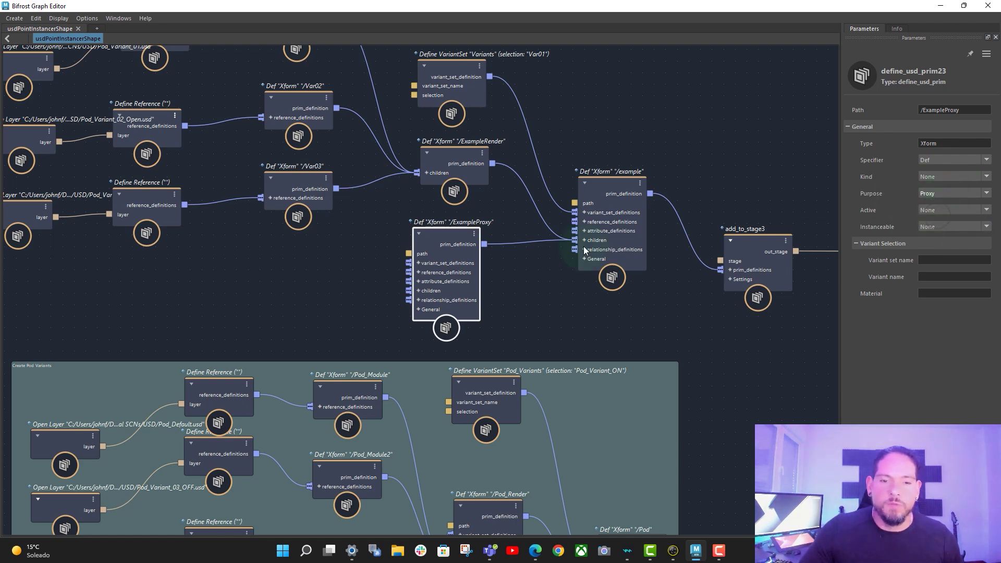
left_click(516, 296)
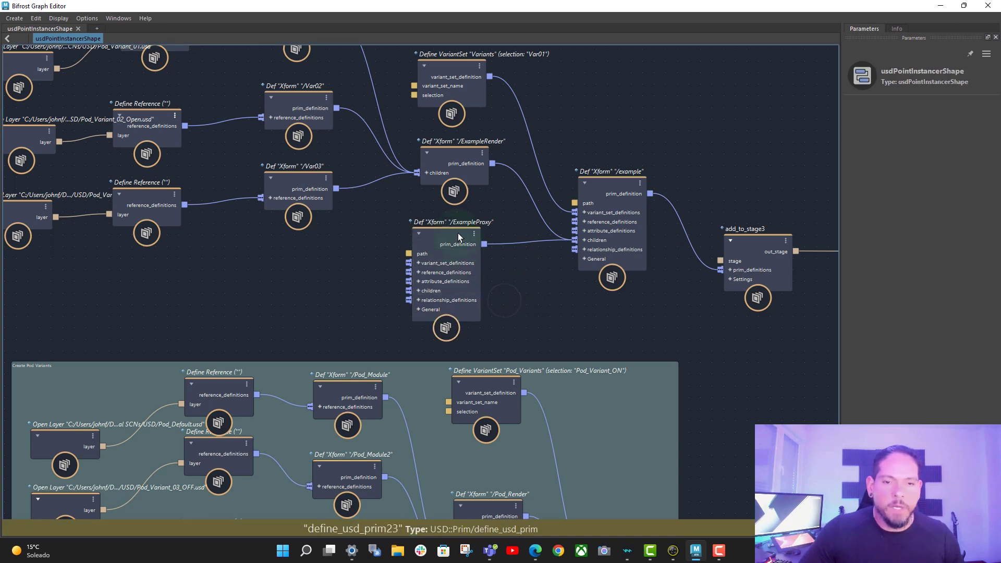
- Compare the ExampleProxy prim with the Pod_Proxy branch in the Create Pod Variants network
left_click_drag(457, 233, 463, 240)
middle_click_drag(489, 197, 490, 259, "alt")
middle_click_drag(604, 161, 618, 96, "alt")
middle_click_drag(743, 359, 758, 267, "alt")
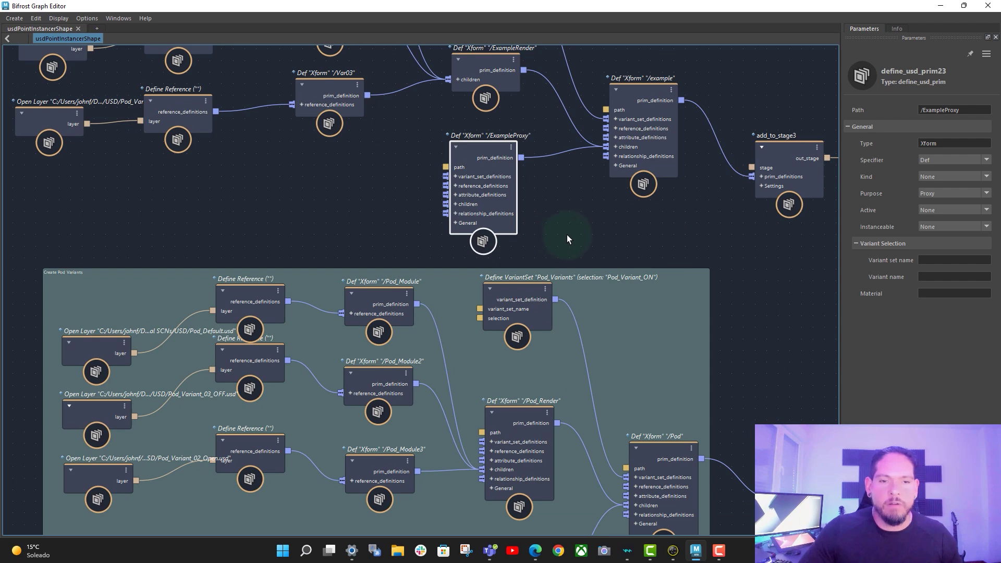
middle_click_drag(568, 233, 569, 158, "alt")
middle_click_drag(726, 249, 726, 123, "alt")
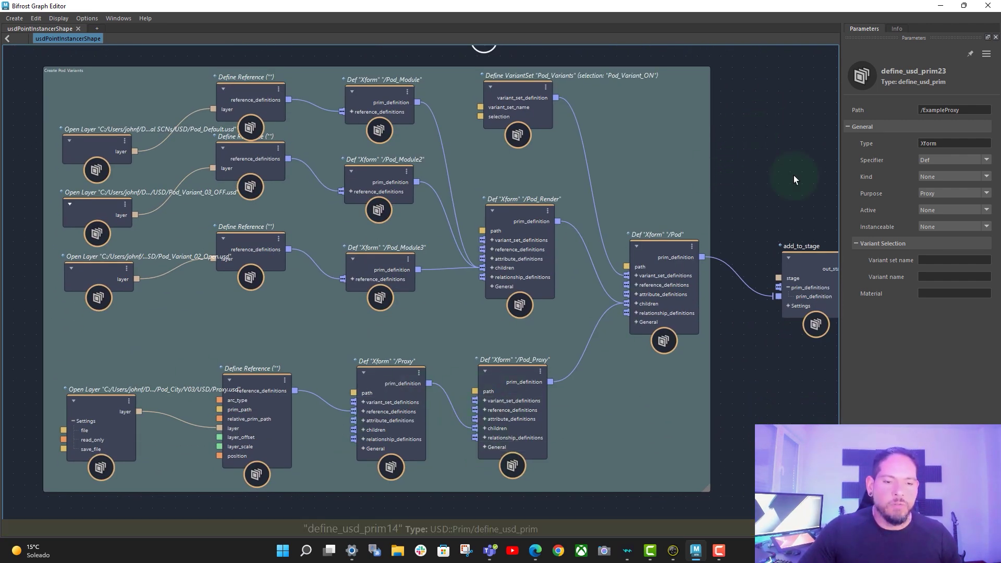
middle_click_drag(793, 179, 795, 365, "alt")
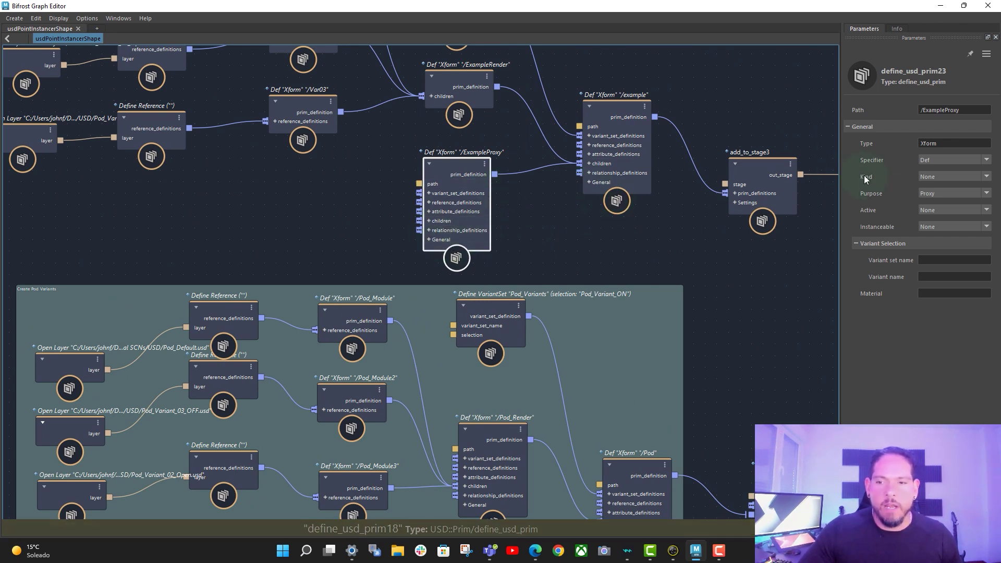
- Create a define_usd_prim node feeding ExampleProxy's children, place it before ExampleProxy, and collapse ExampleProxy to its connected ports
right_click(440, 224)
mouse_move(490, 260)
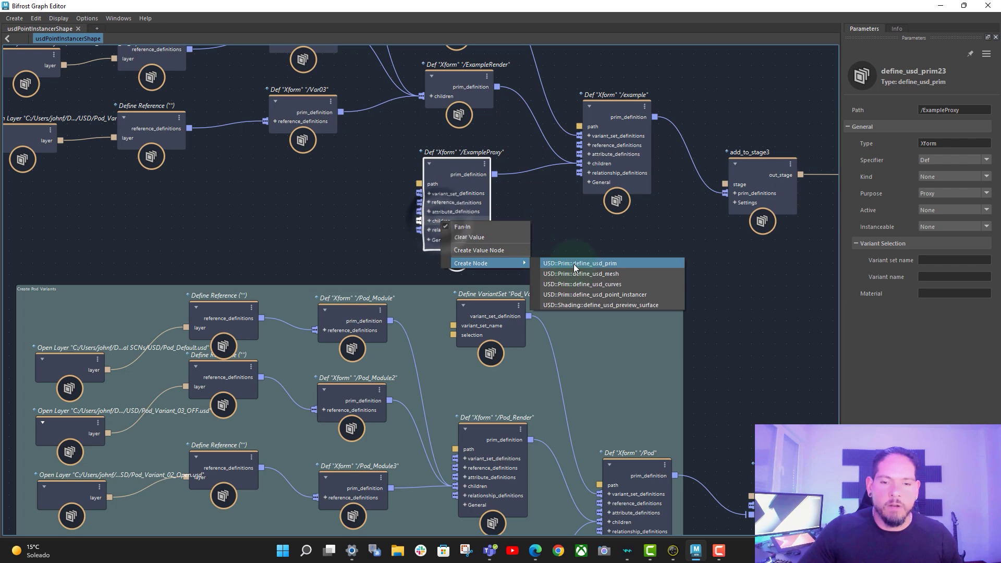
left_click(587, 265)
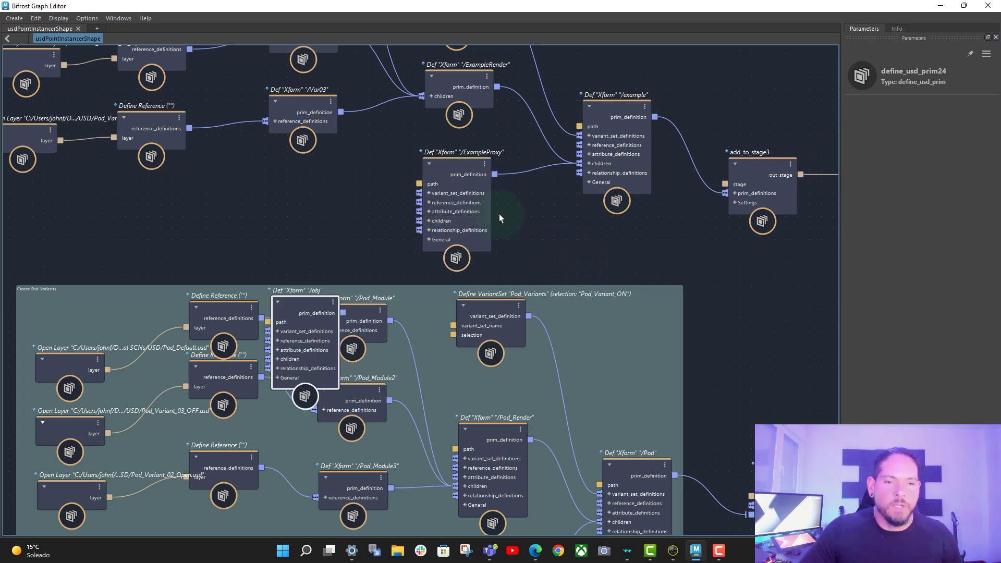
left_click_drag(446, 170, 455, 168)
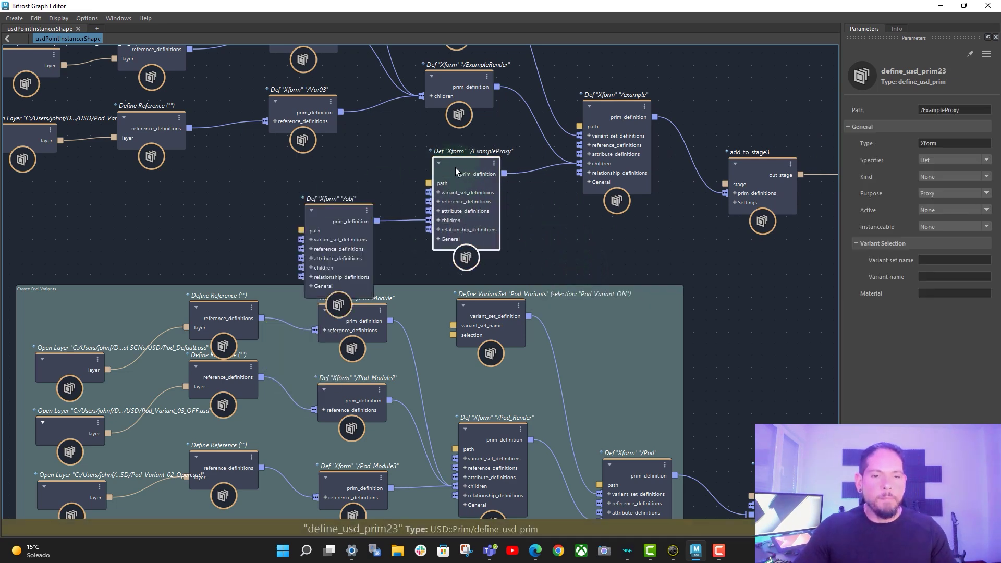
left_click(434, 165)
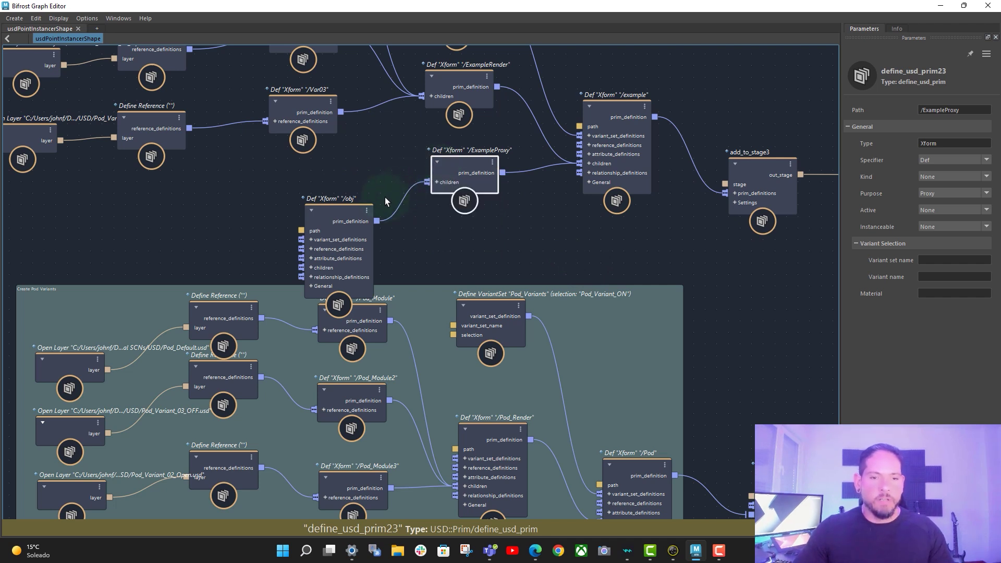
left_click_drag(338, 206, 308, 180)
middle_click_drag(383, 160, 499, 169, "alt")
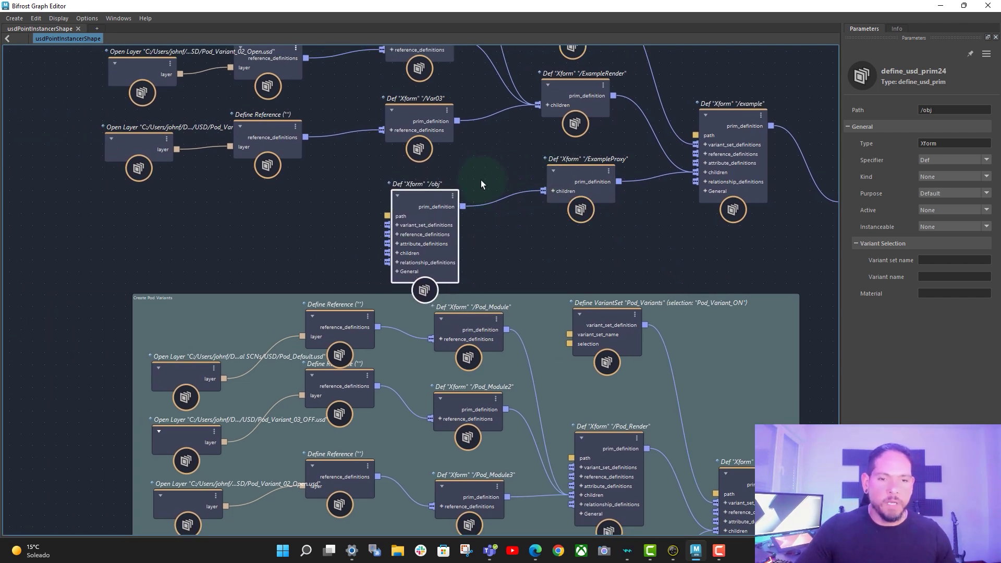
- Create a define_usd_reference node feeding the /obj prim's reference_definitions and place it ahead of that prim
left_click_drag(437, 207, 433, 201)
right_click(430, 230)
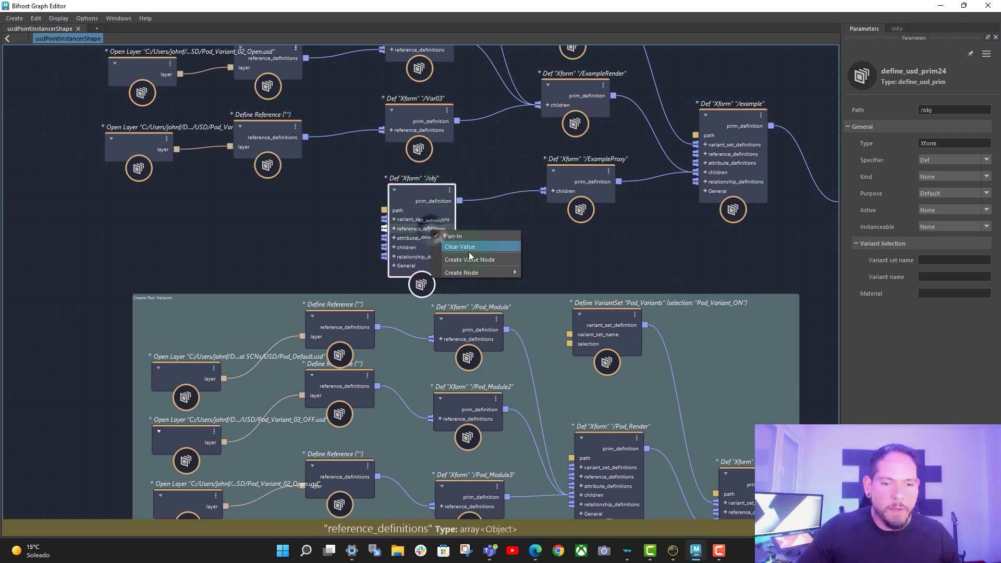
mouse_move(505, 270)
left_click(575, 271)
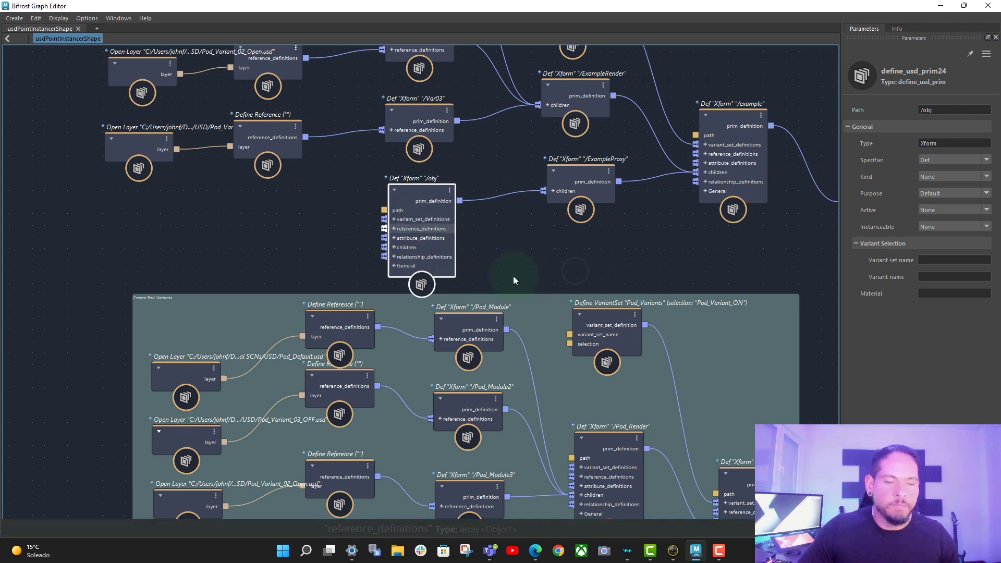
left_click_drag(413, 316, 261, 207)
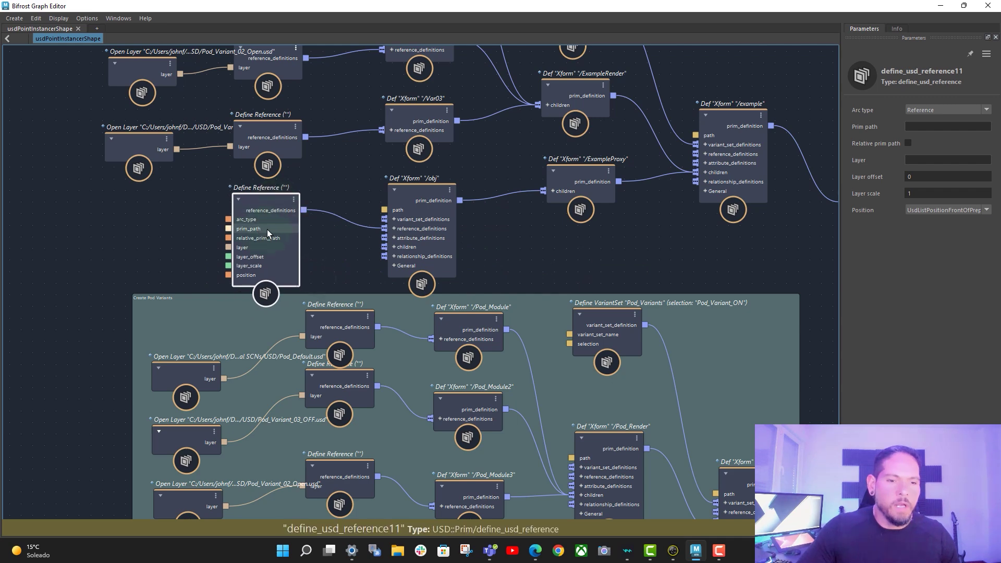
- Create an open_usd_layer node feeding the new reference's layer input and load Proxy.usd as its file
right_click(260, 249)
left_click(378, 281)
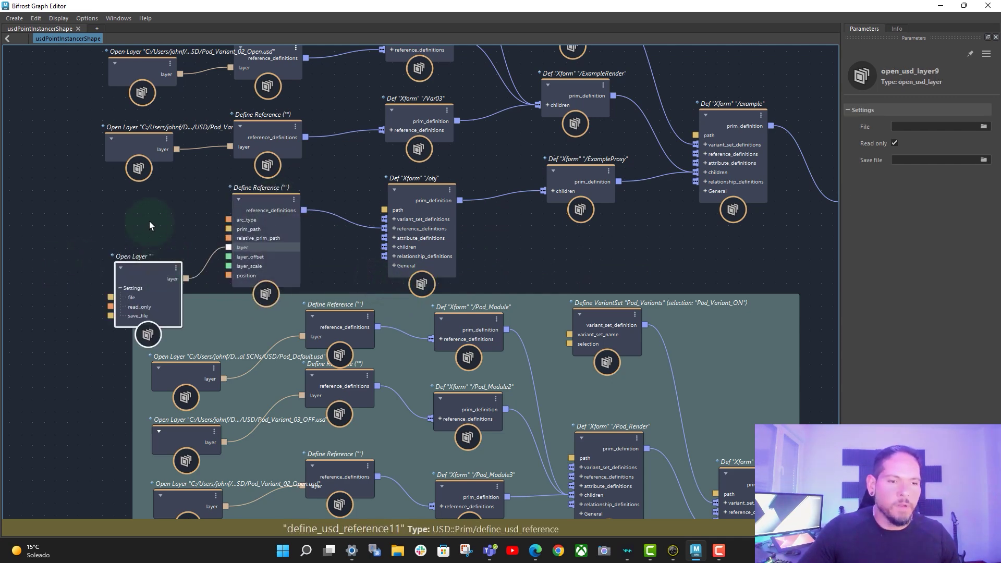
left_click(984, 126)
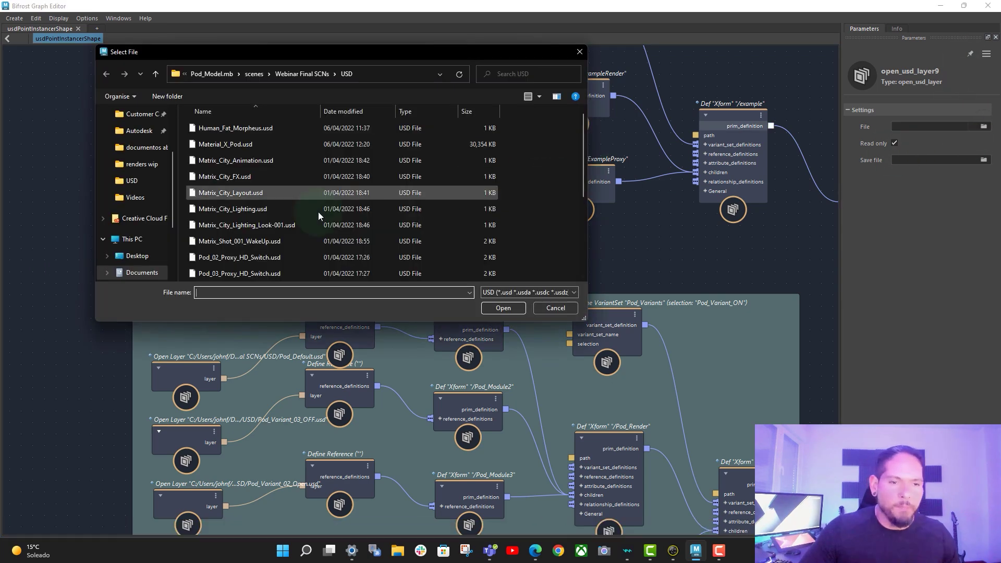
left_click(503, 308)
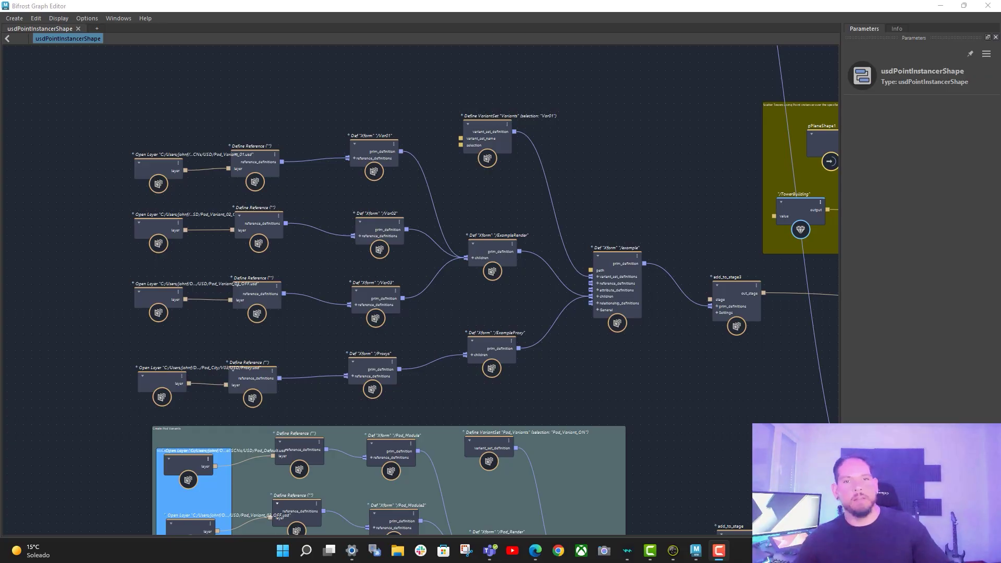
- Delete the whole example network above Create Pod Variants, including its add_to_stage3 node and the proxy branch
middle_click_drag(668, 392, 667, 343)
left_click_drag(118, 80, 733, 296)
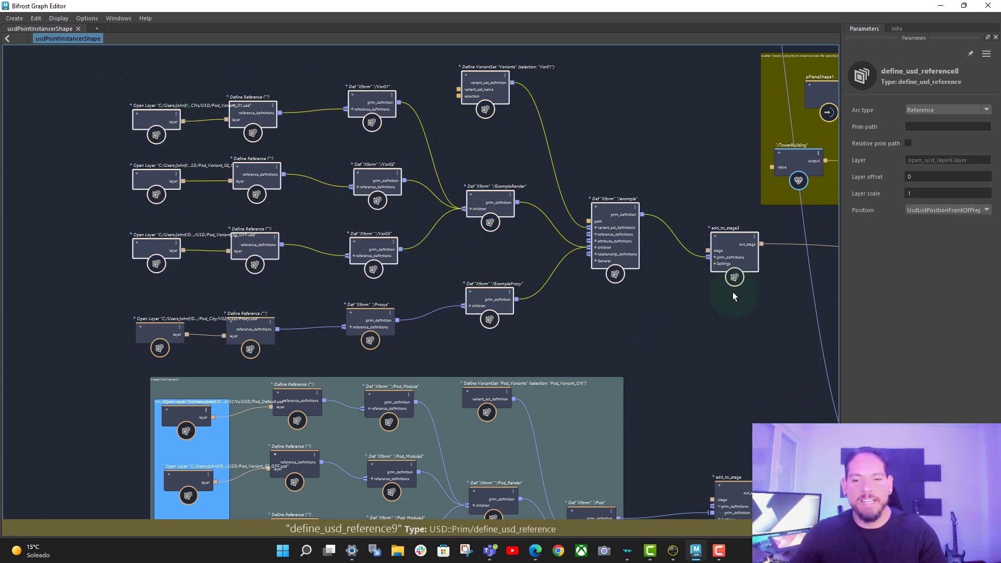
key("Delete")
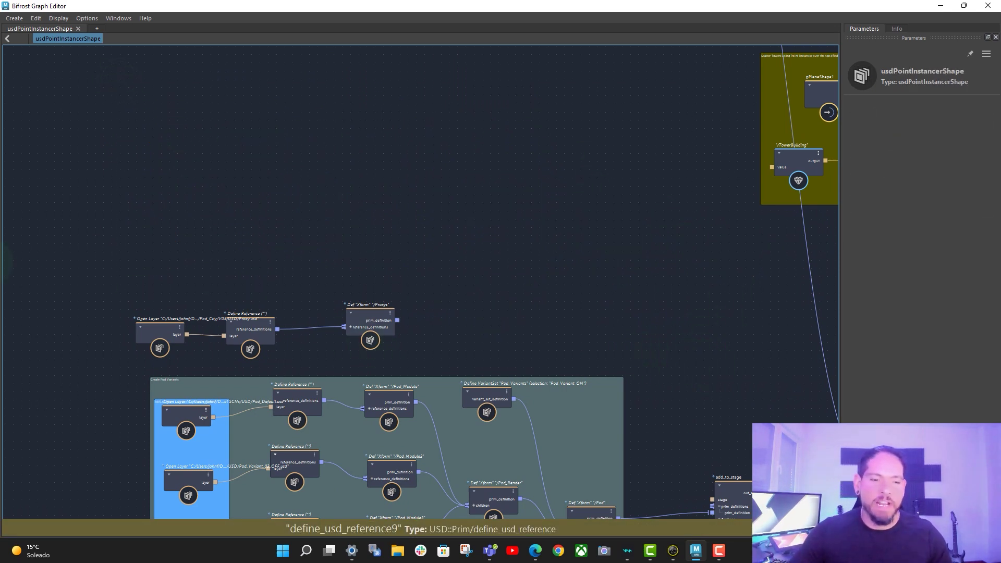
left_click_drag(432, 291, 156, 346)
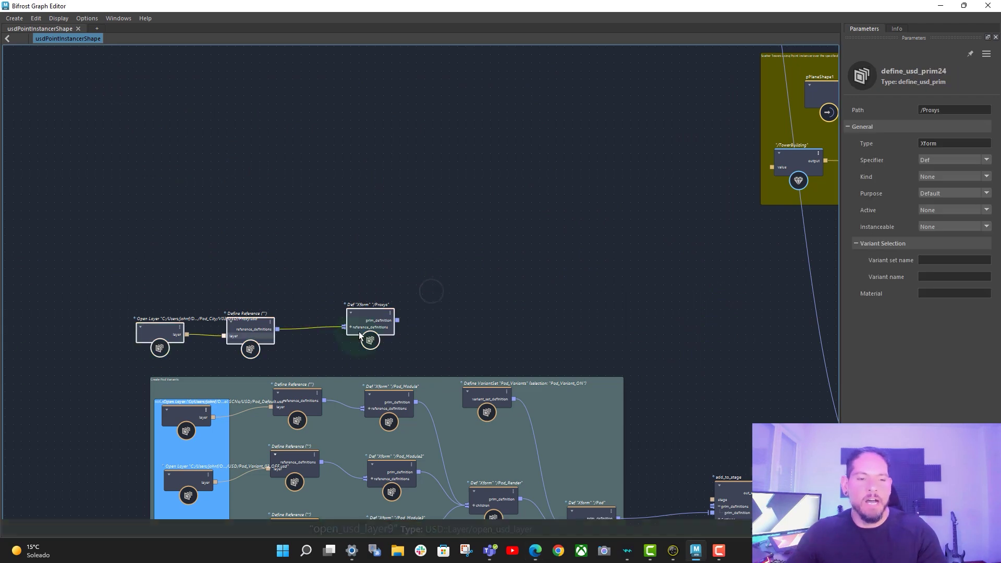
- Rearrange the Pod_Variants variant set, add_to_stage and add_to_stage1 nodes to tidy the network
middle_click_drag(628, 319, 388, 170)
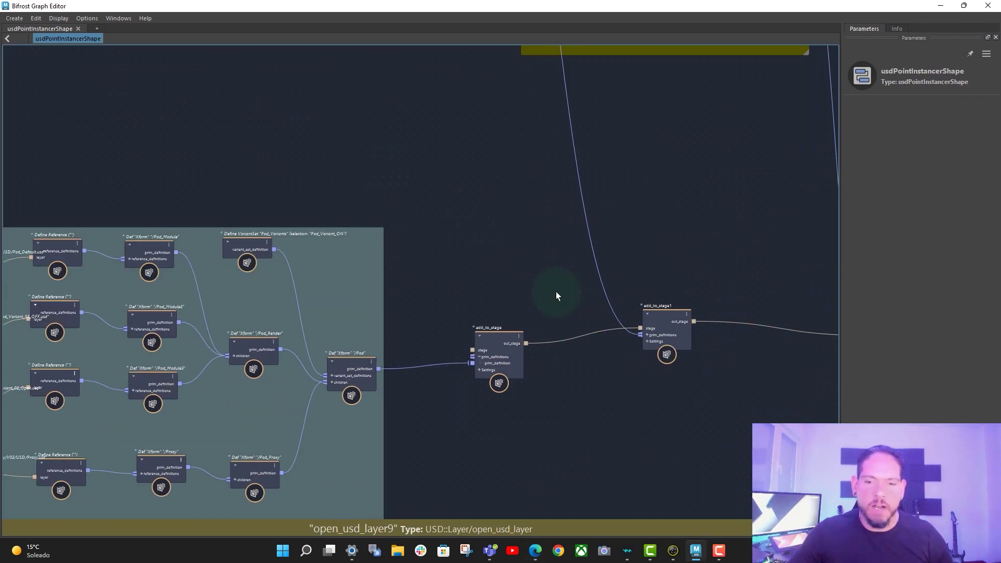
left_click_drag(308, 234, 308, 273)
left_click_drag(340, 233, 361, 181)
left_click_drag(492, 340, 504, 277)
middle_click_drag(508, 335, 600, 353)
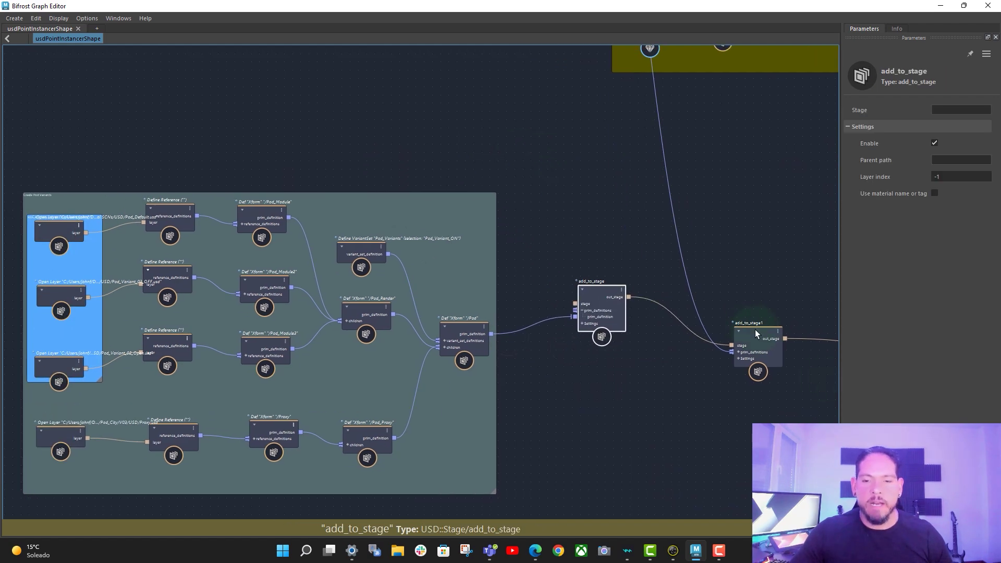
left_click_drag(755, 330, 713, 165)
- Move the point instancer network, from construct_points_template to TowerBuilding, into the free space just above Create Pod Variants
middle_click_drag(365, 94, 418, 363)
middle_click_drag(382, 88, 399, 376)
left_click_drag(135, 112, 649, 349)
left_click_drag(607, 226, 532, 554)
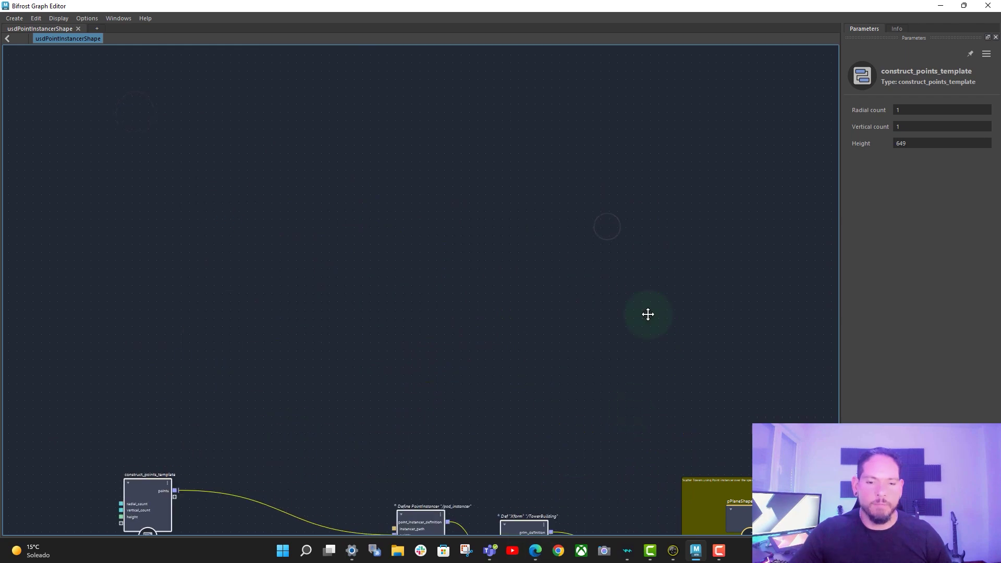
middle_click_drag(648, 314, 682, 48)
middle_click_drag(631, 127, 637, 213)
left_click_drag(598, 140, 613, 166)
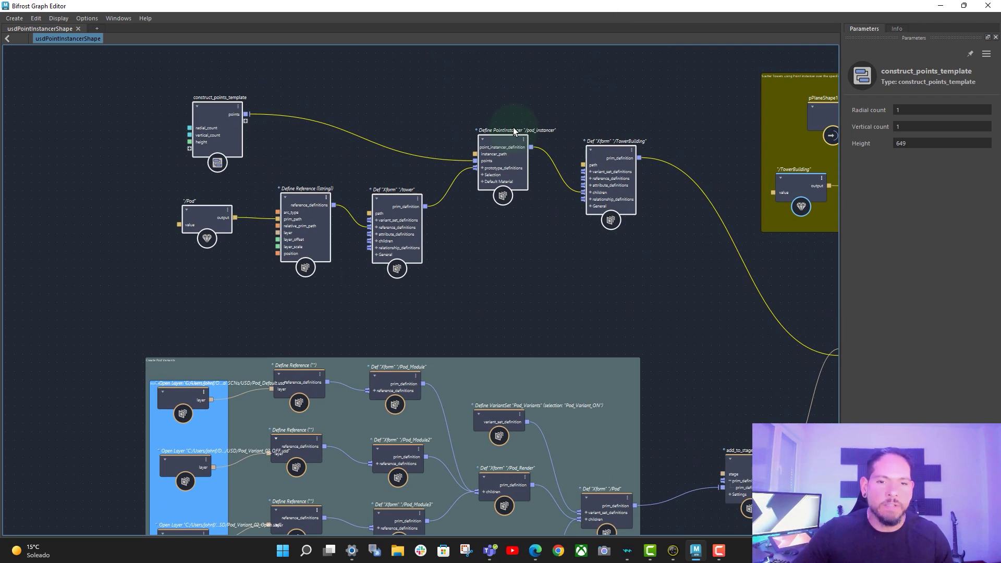
- Examine the pod_instancer settings, its Pod reference inputs, and the radial count, vertical count and height of construct_points_template
scroll(513, 127, "up", 3)
left_click(444, 108)
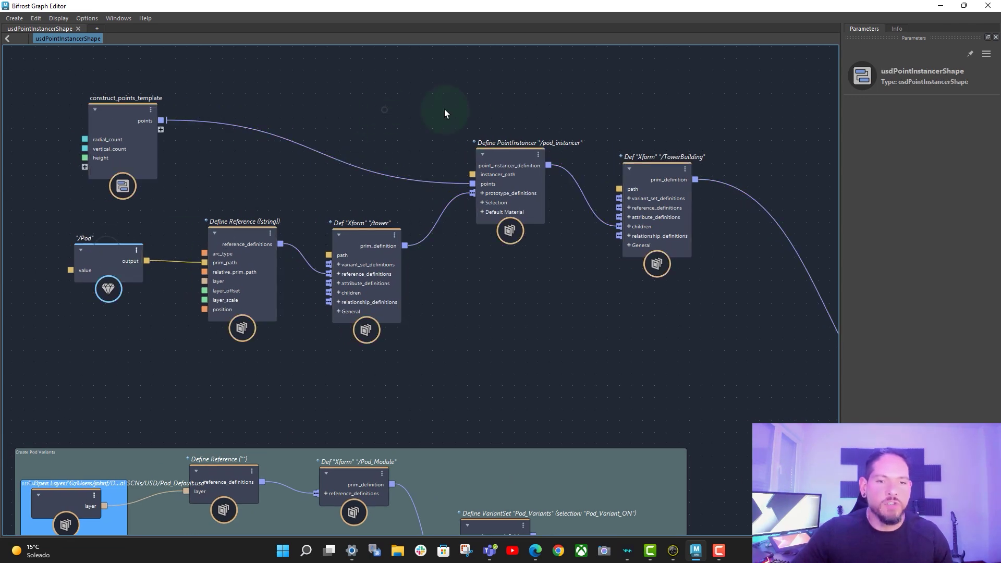
left_click(500, 151)
middle_click_drag(332, 514, 414, 402)
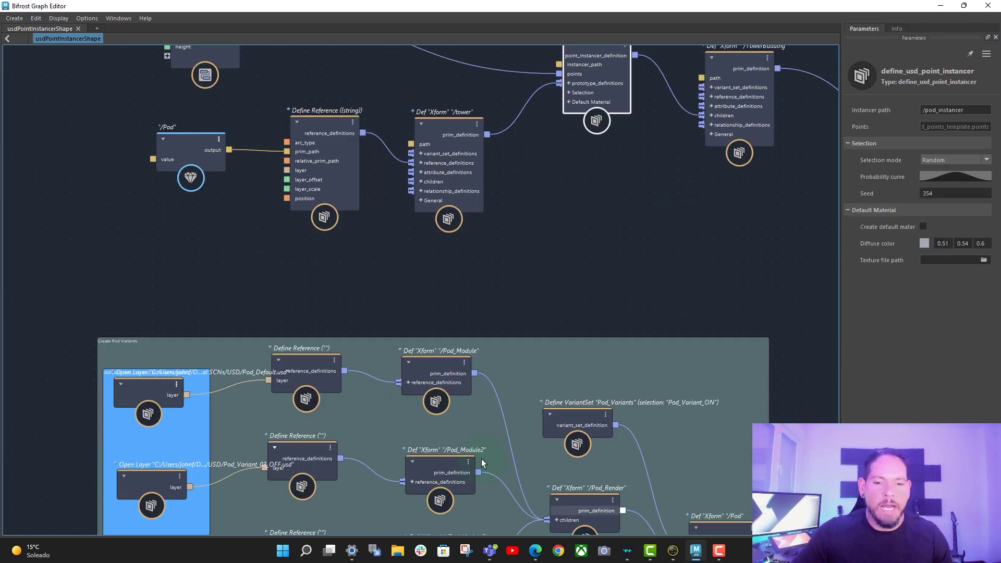
middle_click_drag(580, 295, 543, 393)
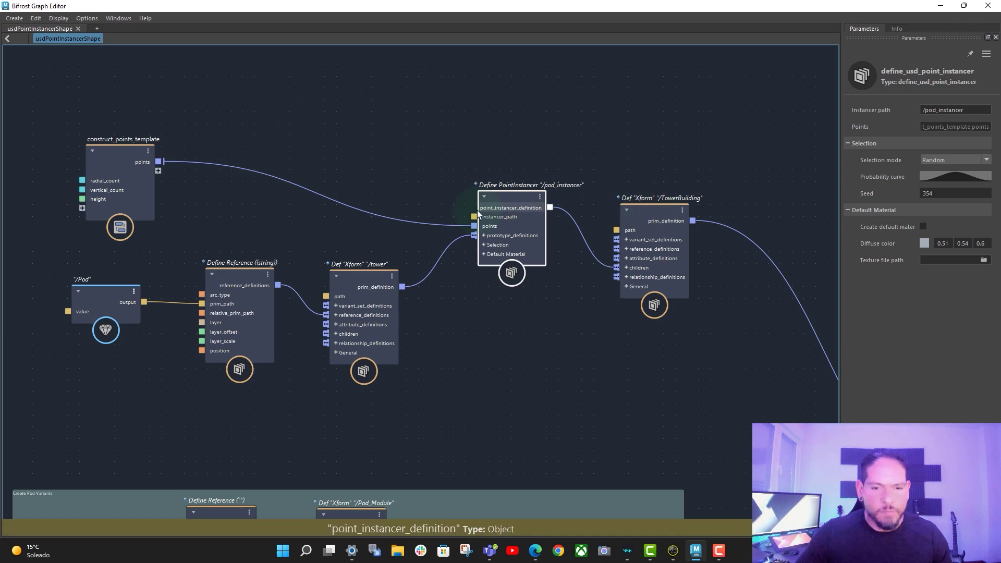
left_click(111, 159)
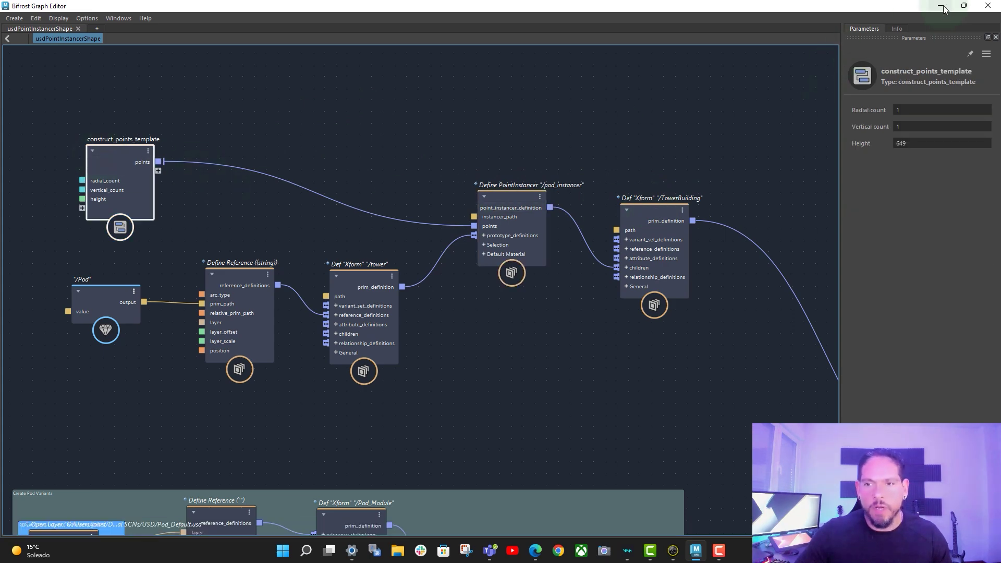
- Uncover Maya's main window behind the Bifrost Graph Editor and select mayaUsdProxy1 in the scene hierarchy
left_click_drag(914, 9, 890, 398)
left_click(94, 193)
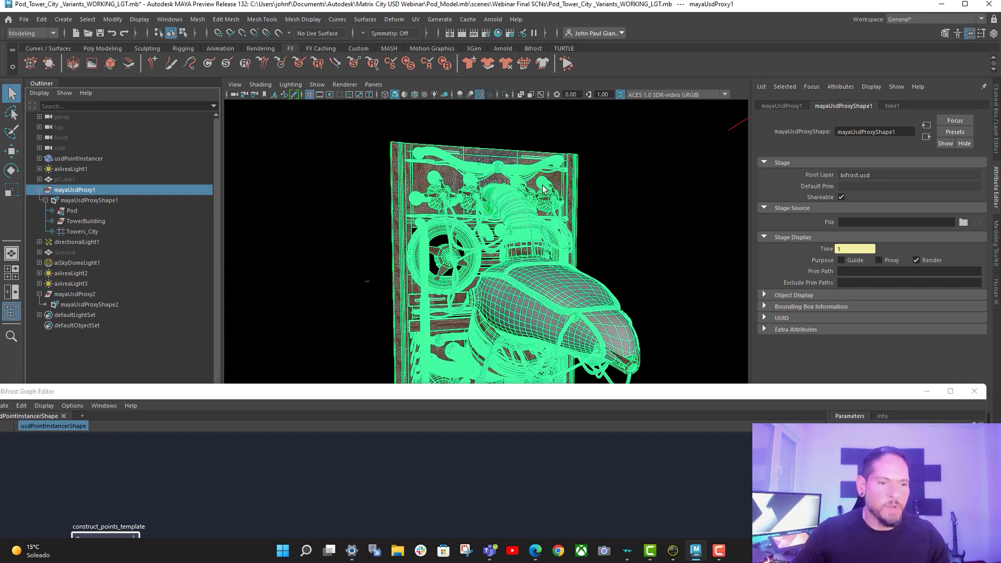
- Switch the display purpose of mayaUsdProxyShape1 from Render to Proxy and frame the low-resolution pod
left_click(621, 83)
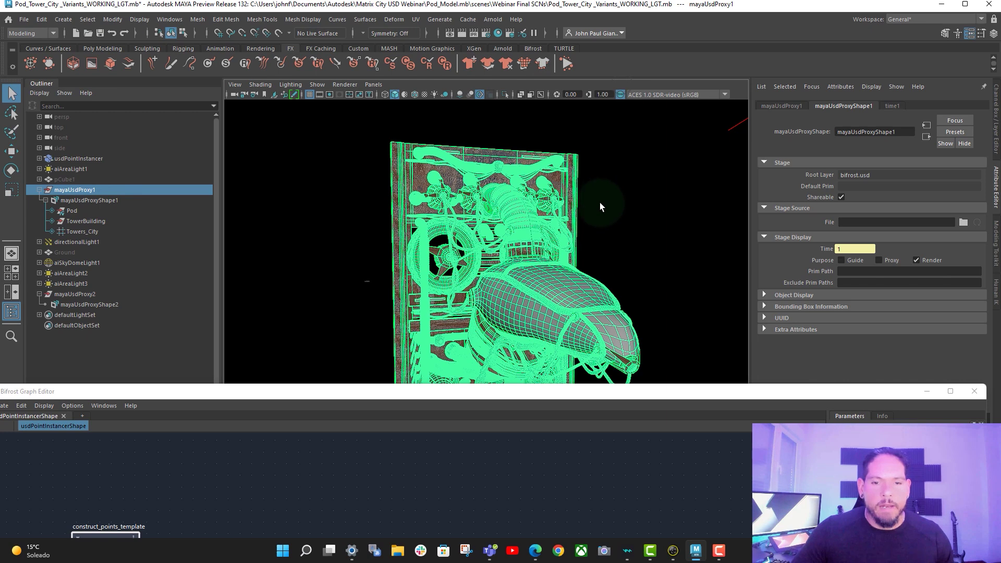
key("a")
left_click(922, 259)
left_click(881, 259)
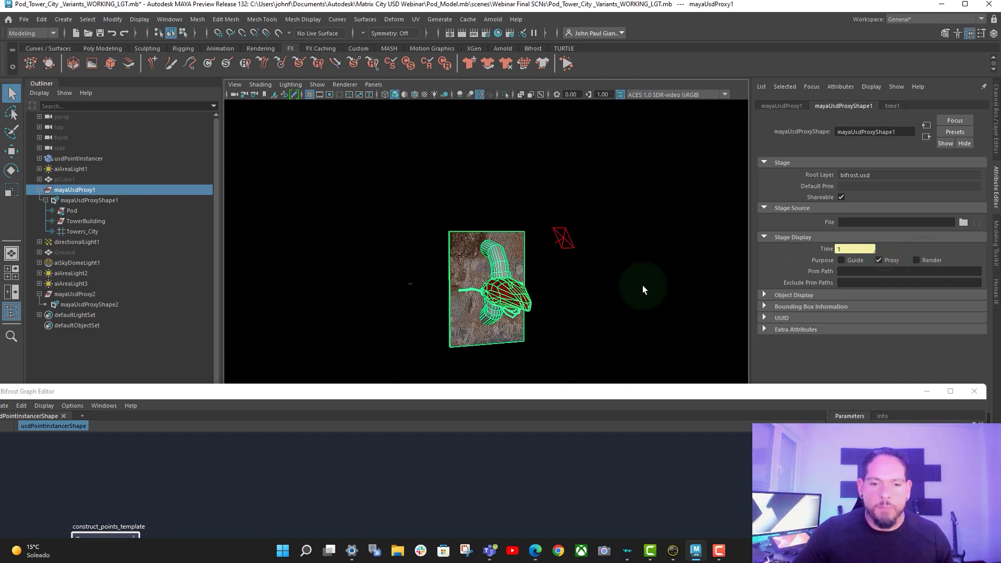
scroll(606, 298, "up", 4)
middle_click_drag(606, 299, 652, 333, "alt")
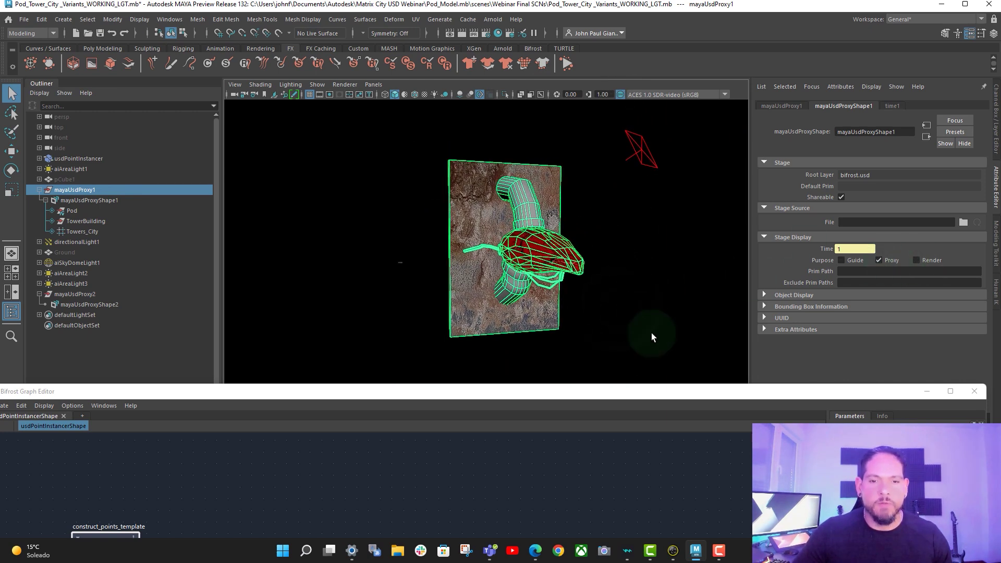
- Uncover the construct_points_template parameters and set the radial count to 27 to form a full ring of pods
left_click_drag(714, 392, 717, 355)
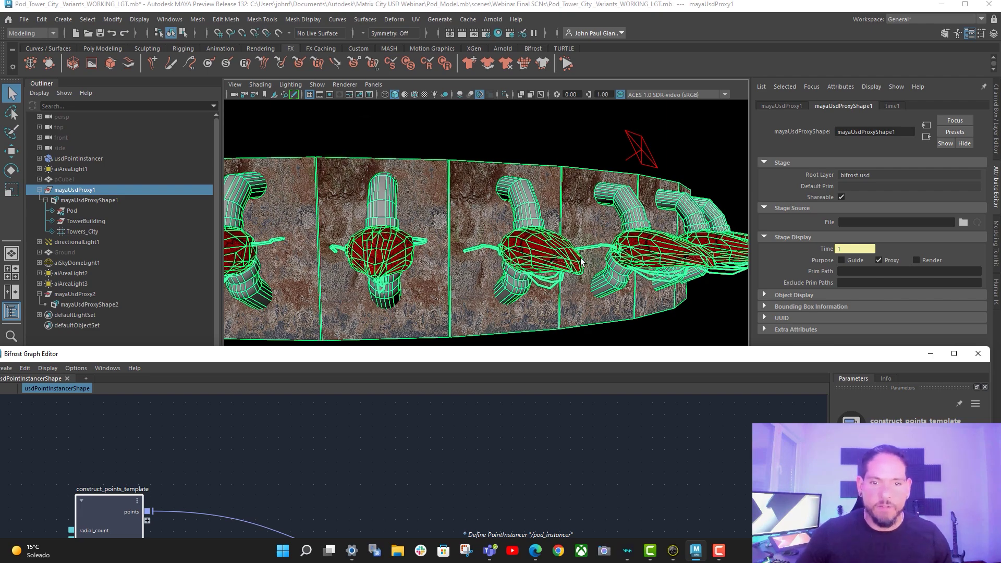
right_click_drag(614, 272, 431, 284, "alt")
middle_click_drag(431, 283, 480, 267, "alt")
left_click_drag(479, 267, 505, 278, "alt")
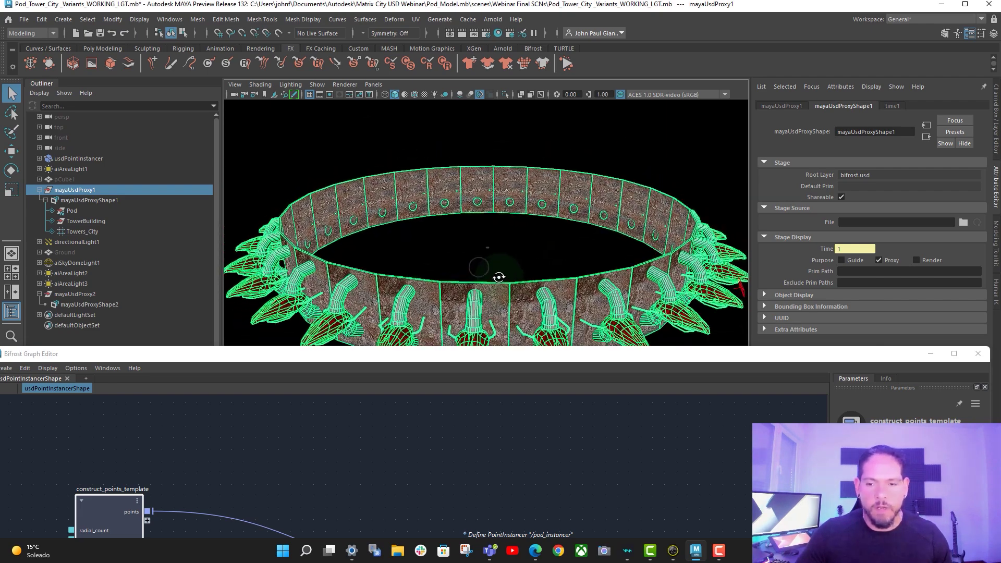
middle_click_drag(506, 278, 496, 264, "alt")
left_click_drag(492, 274, 495, 281, "alt")
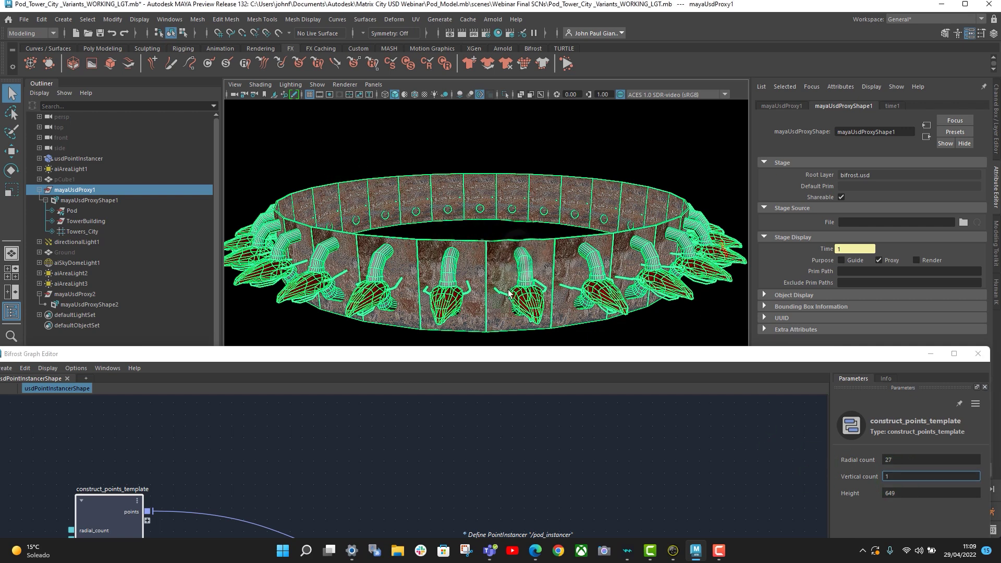
- Raise the vertical count of construct_points_template to 11 to stack the pod rings into a tower
scroll(489, 268, "down", 5)
left_click_drag(489, 267, 518, 250, "alt")
middle_click_drag(518, 250, 577, 300, "alt")
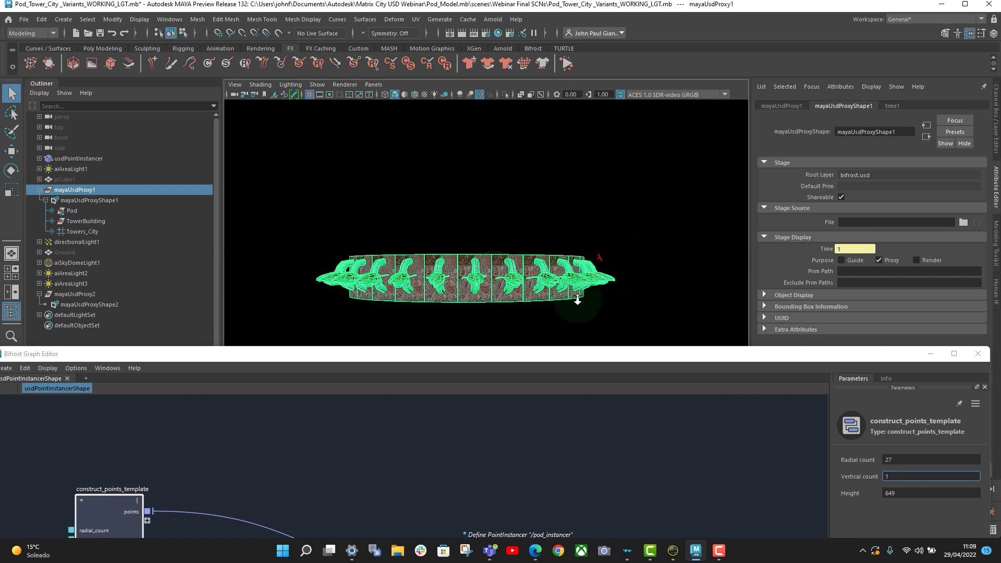
scroll(577, 299, "up", 1)
left_click_drag(866, 476, 631, 252)
scroll(628, 240, "down", 6)
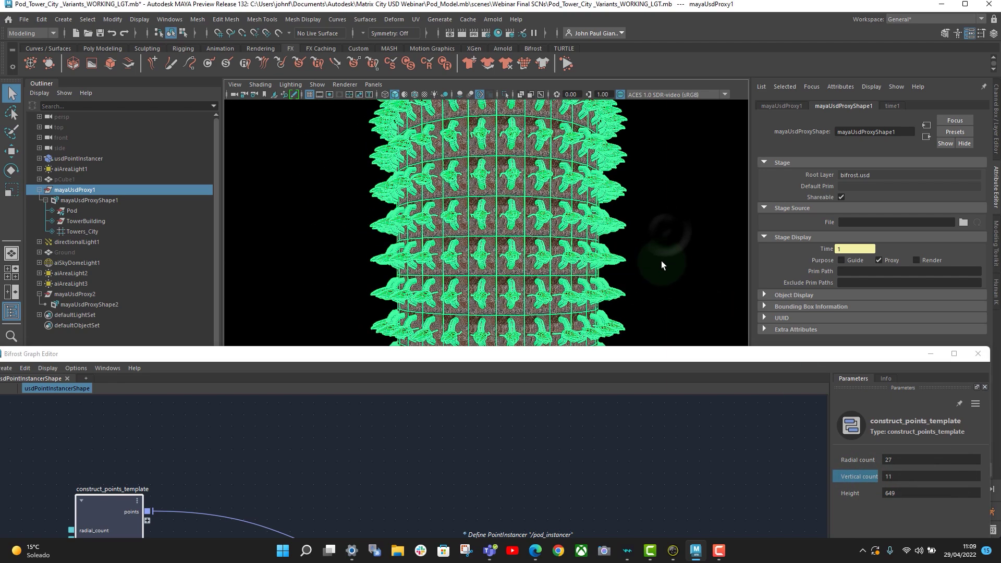
scroll(572, 243, "down", 6)
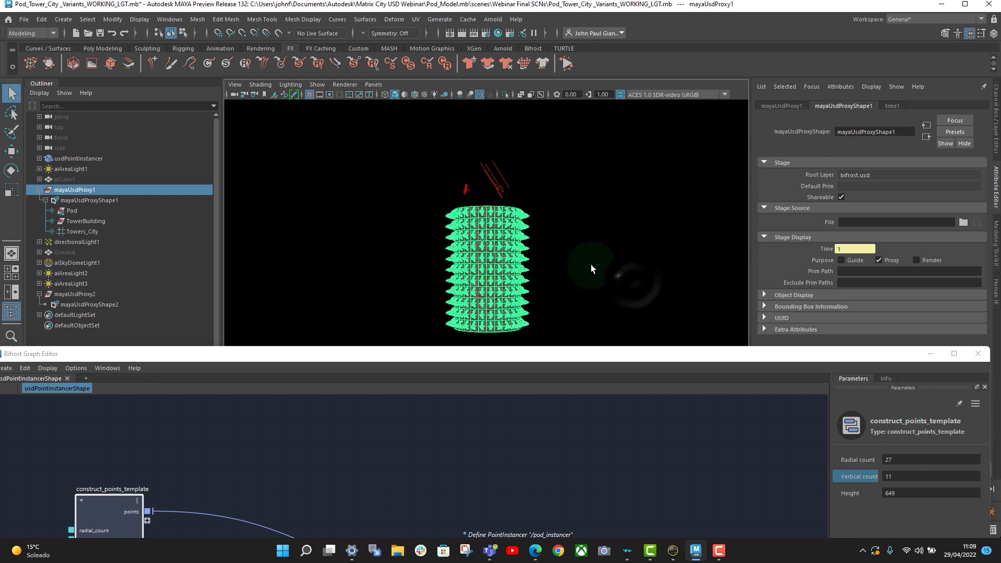
- Set the vertical count of construct_points_template to 30
left_click_drag(871, 477, 916, 478)
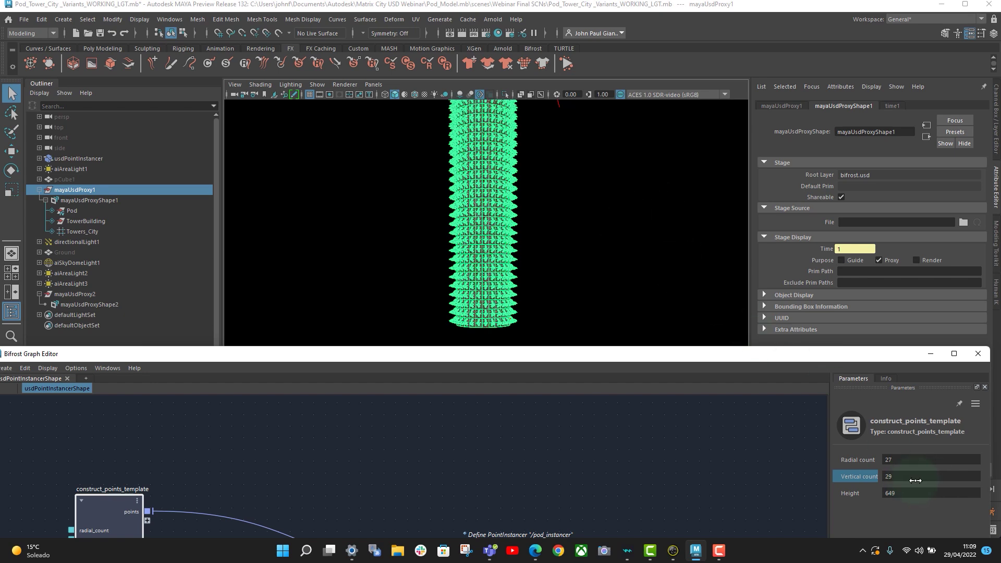
scroll(582, 290, "up", 5)
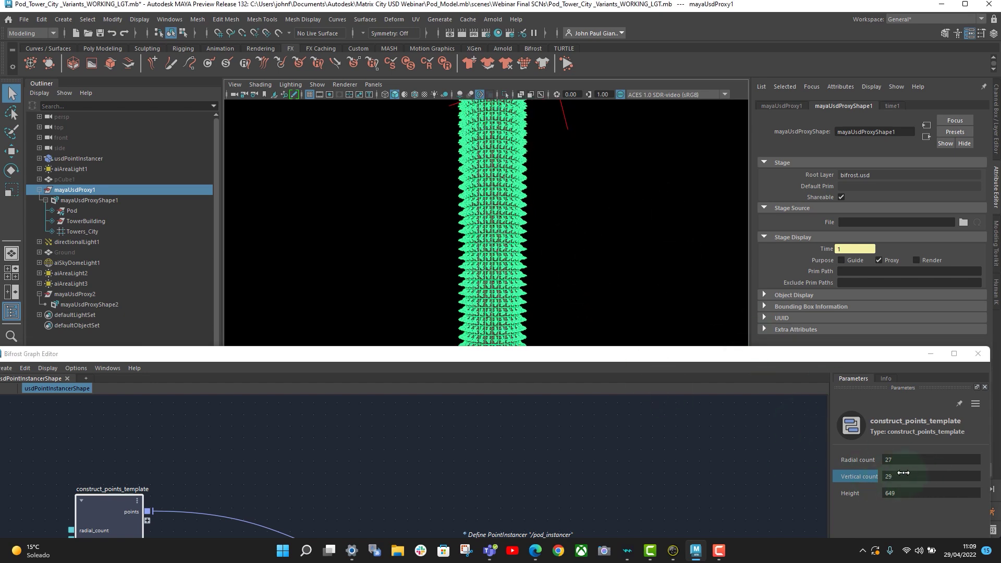
left_click(906, 476)
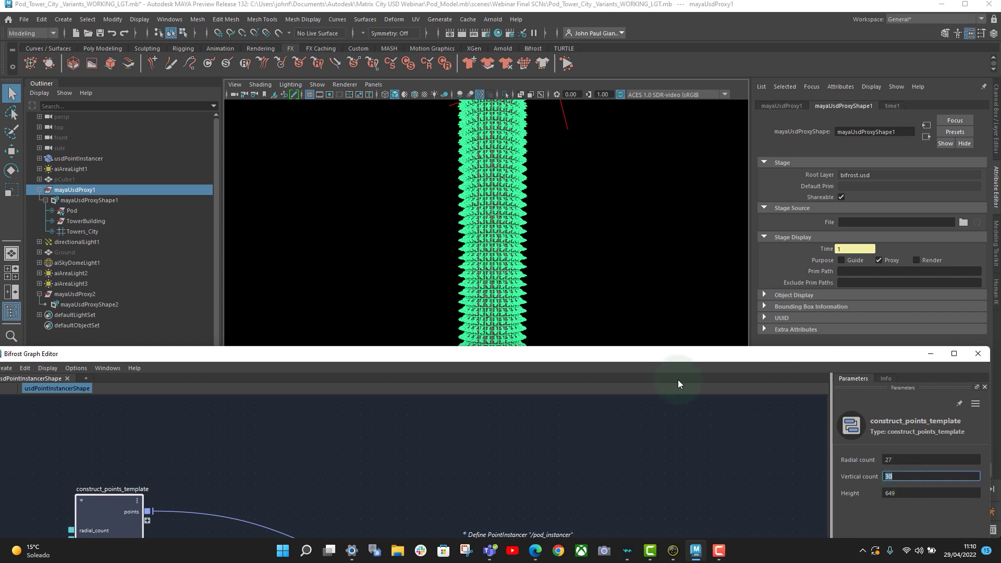
scroll(682, 294, "up", 3)
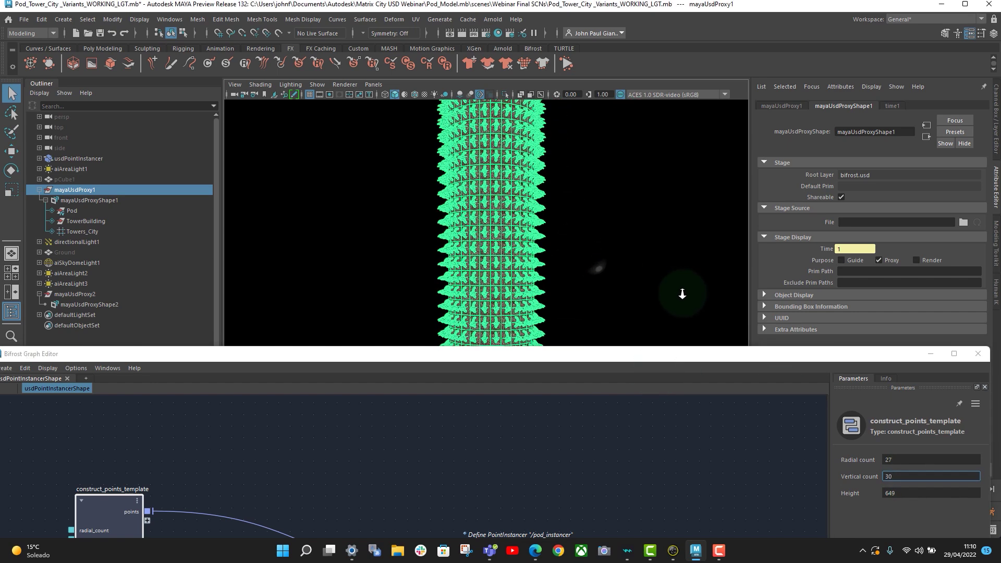
- Examine the instanced proxy tower in the viewport, from its full height to a close view of the pod rings
scroll(682, 294, "down", 6)
scroll(593, 284, "up", 5)
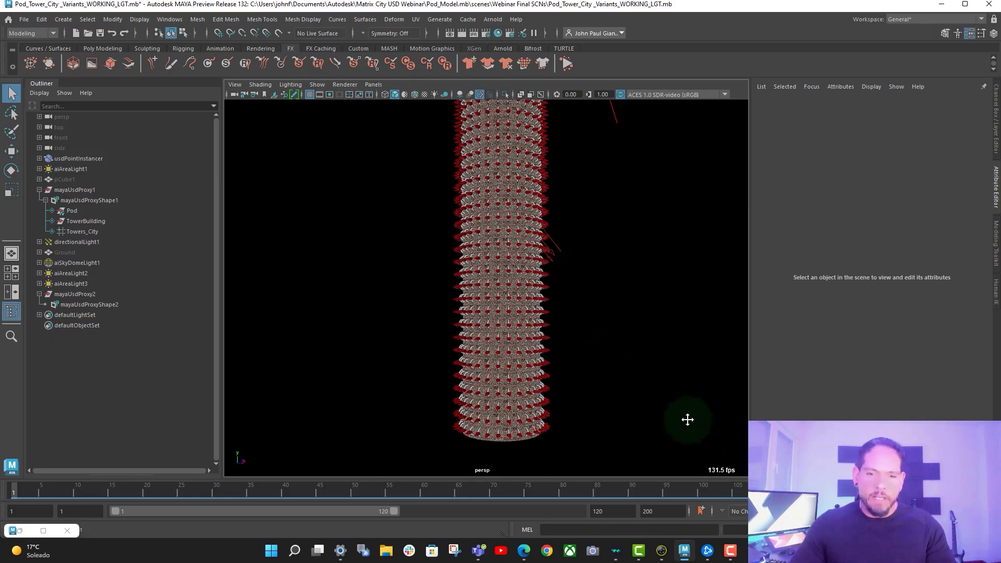
middle_click_drag(687, 419, 696, 459, "alt")
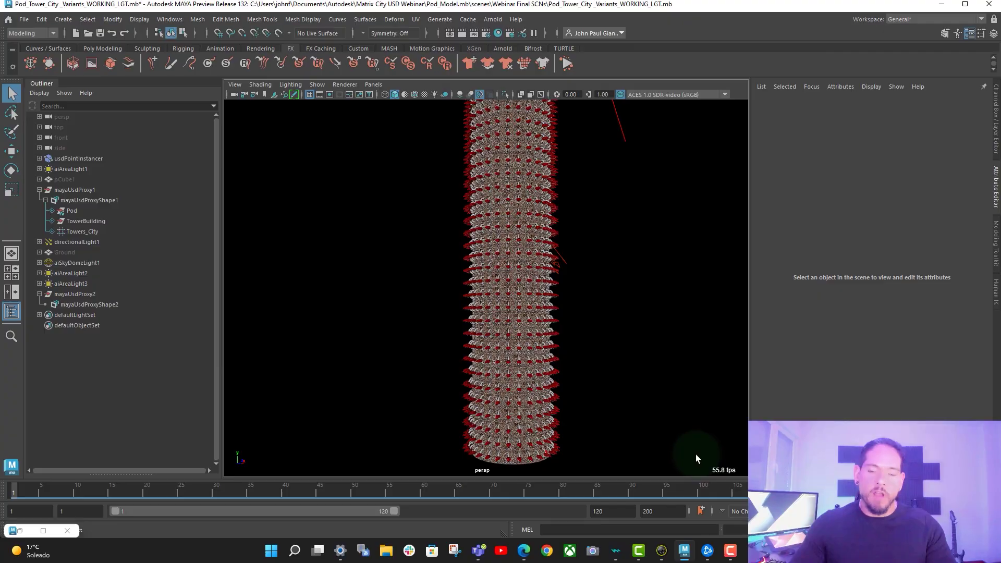
middle_click_drag(580, 247, 558, 270, "alt")
right_click_drag(645, 312, 650, 347, "alt")
middle_click_drag(592, 229, 592, 277, "alt")
right_click_drag(588, 258, 657, 270, "alt")
right_click_drag(714, 317, 666, 360, "alt")
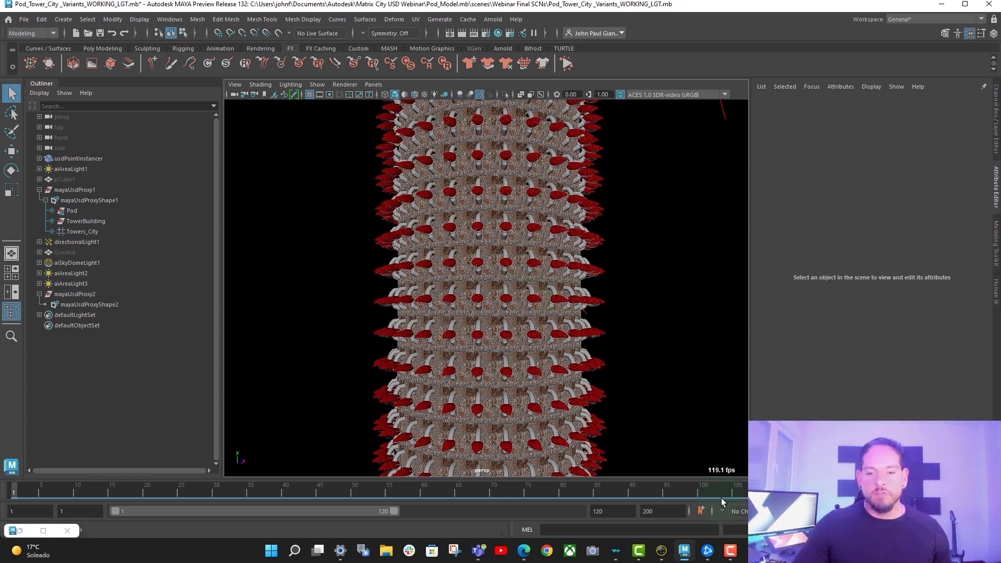
- Switch the display purpose of mayaUsdProxyShape1 from Proxy to Render and inspect the full-resolution pods on the tower
left_click(88, 202)
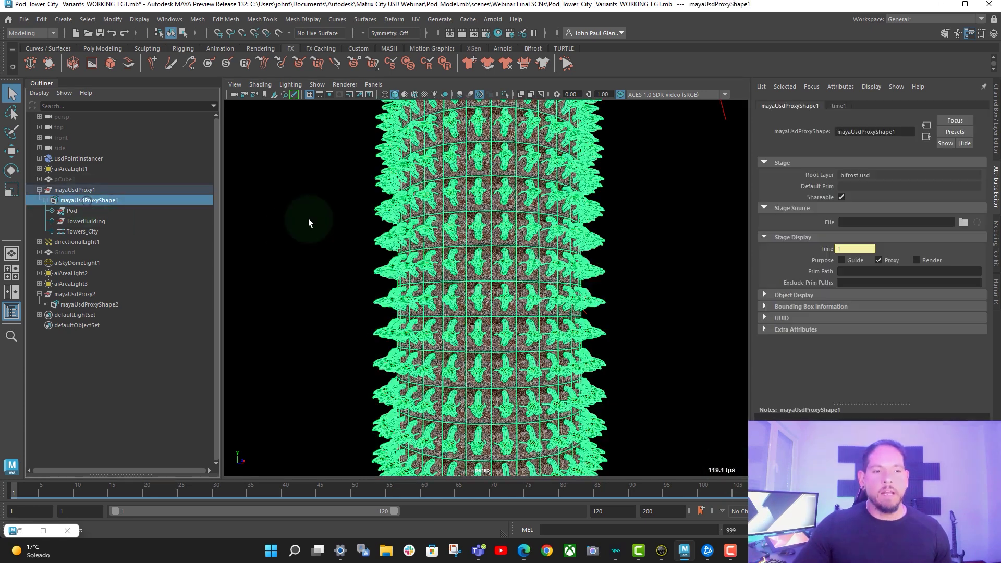
left_click(883, 261)
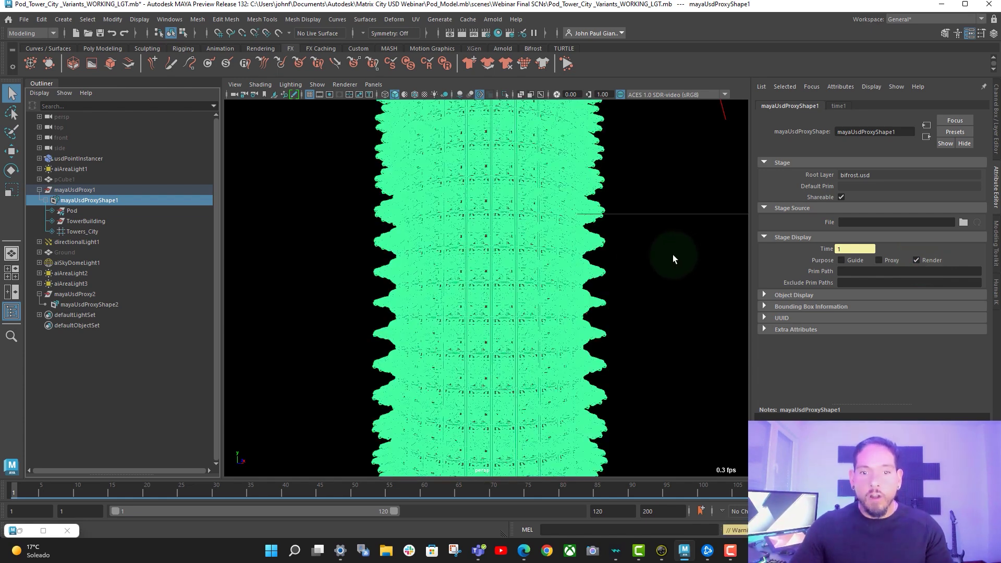
left_click(671, 295)
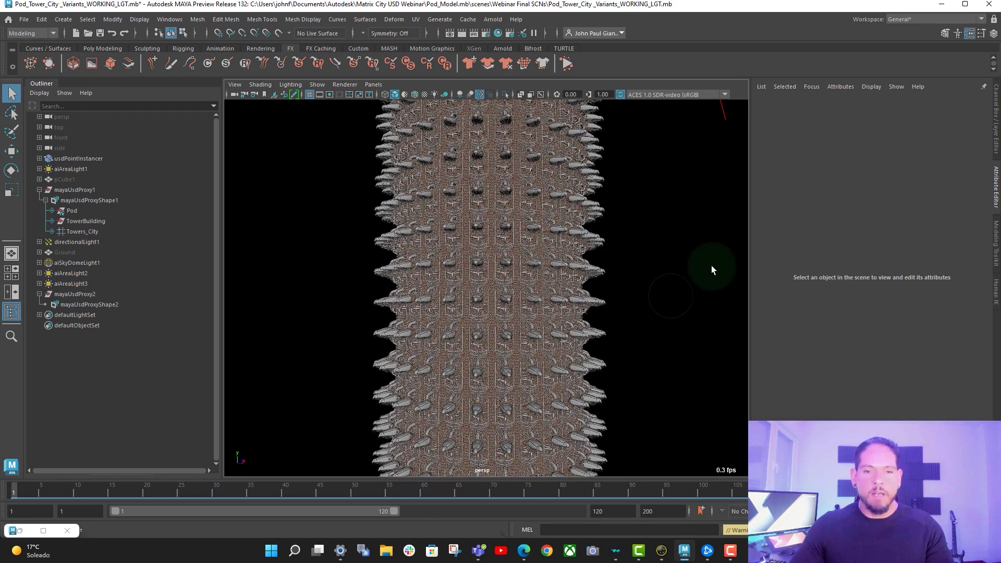
right_click_drag(705, 260, 694, 294, "alt")
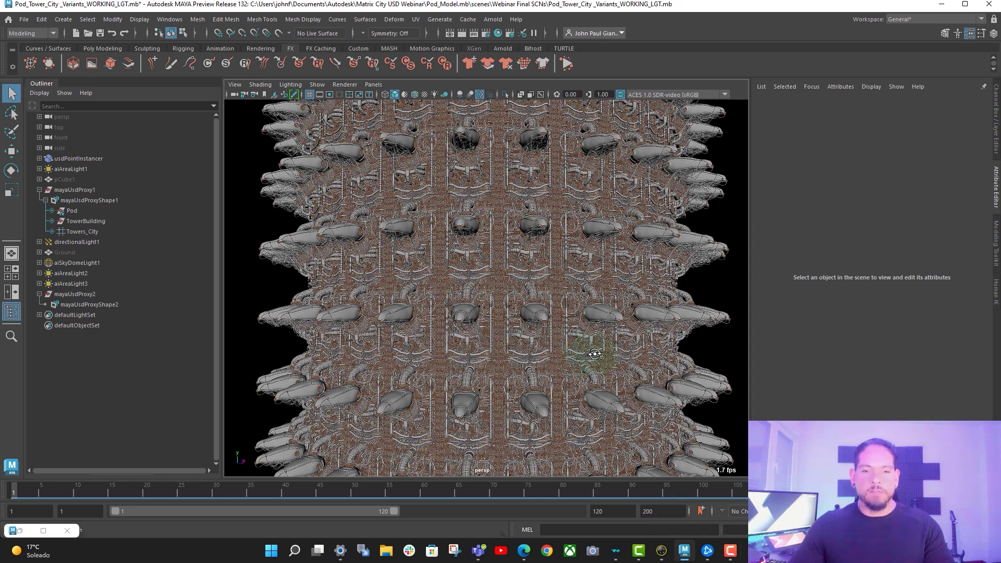
left_click_drag(594, 354, 625, 356, "alt")
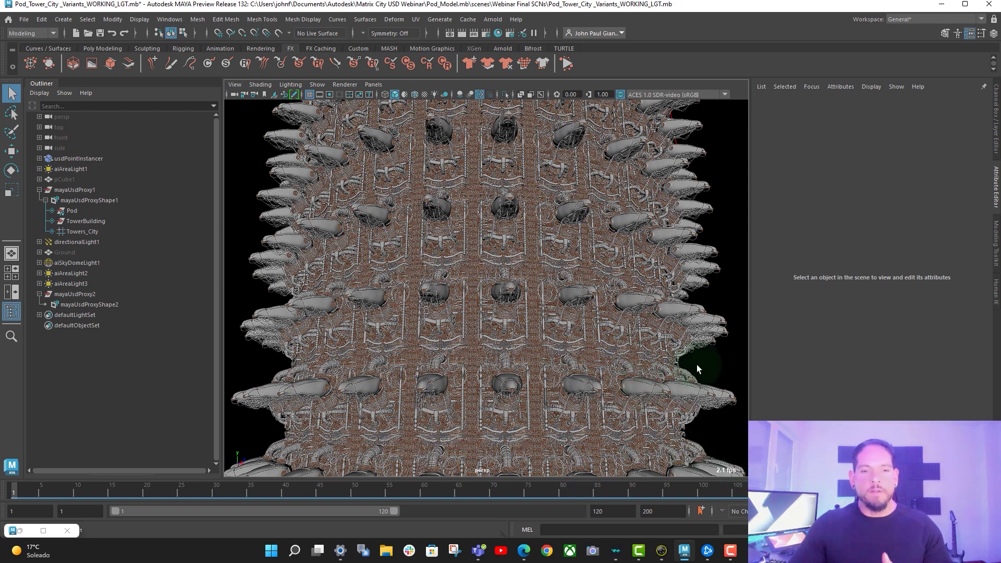
left_click(81, 202)
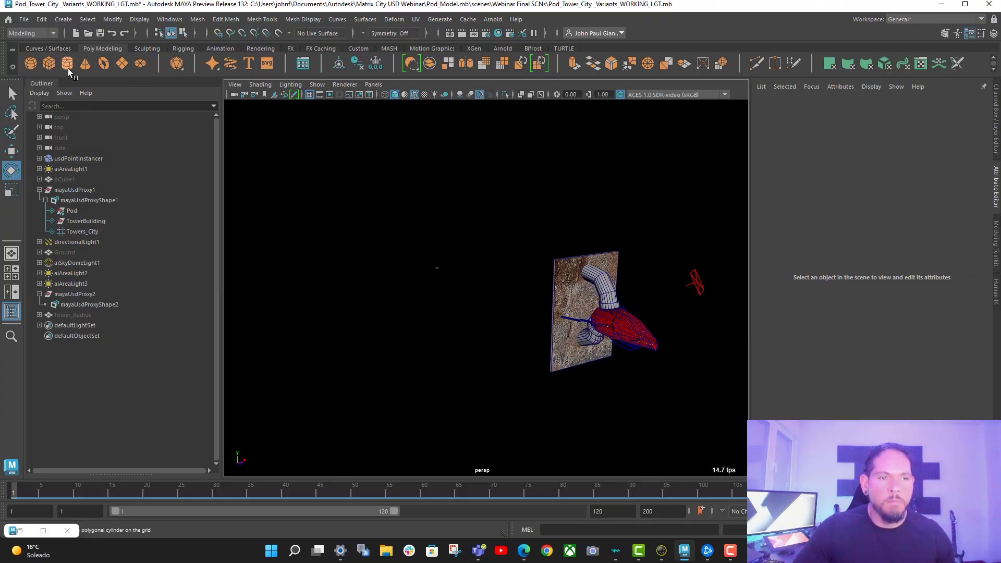
- Create a polygon cylinder with a radius of 2012 and a height of 6.642
left_click(67, 63)
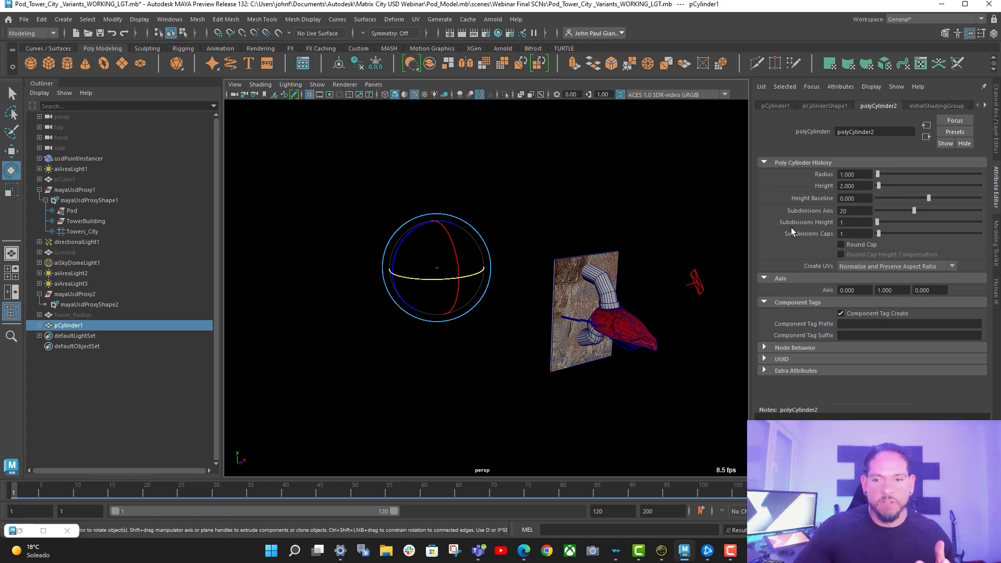
left_click_drag(876, 176, 980, 177)
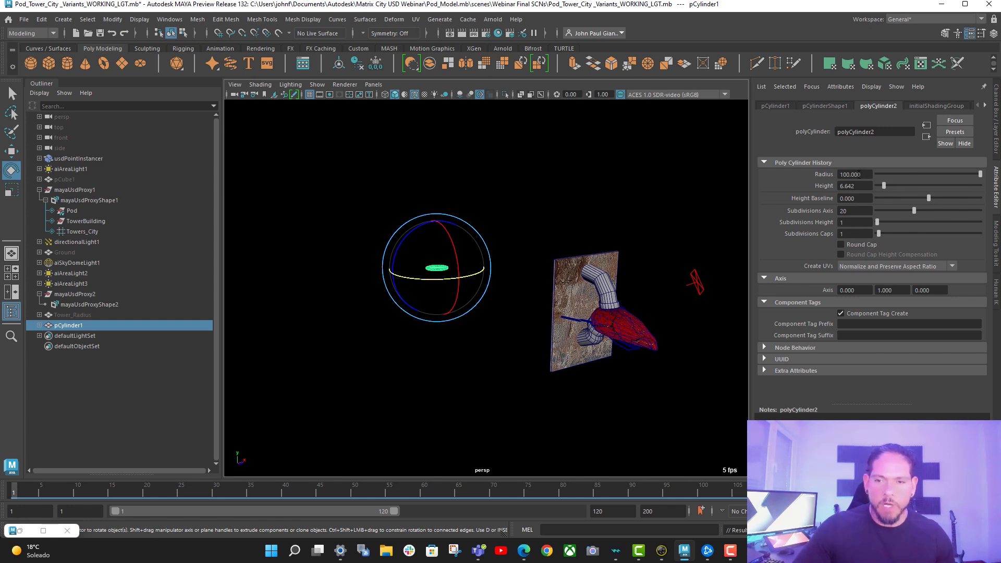
left_click_drag(859, 174, 801, 175)
type("2012")
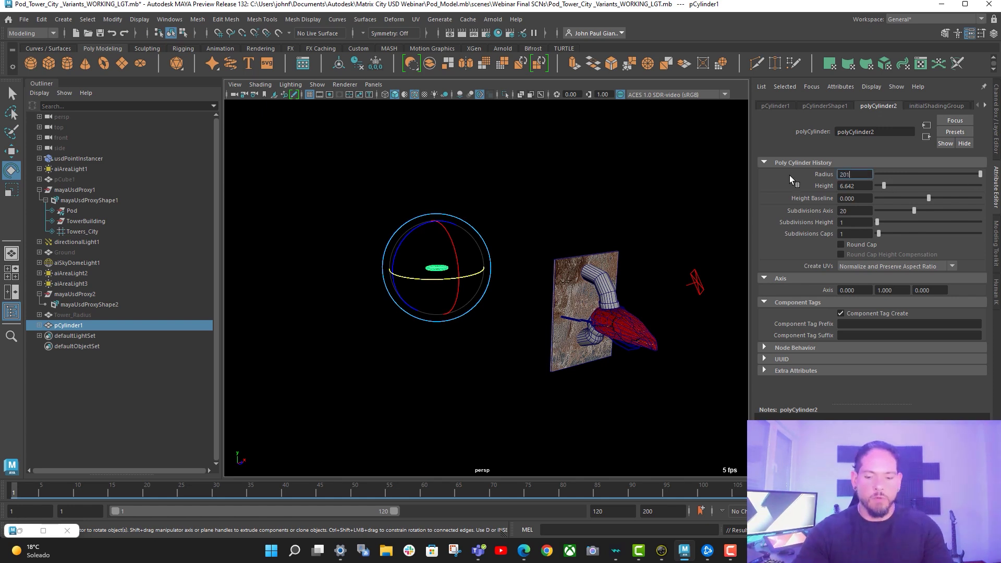
key("Return")
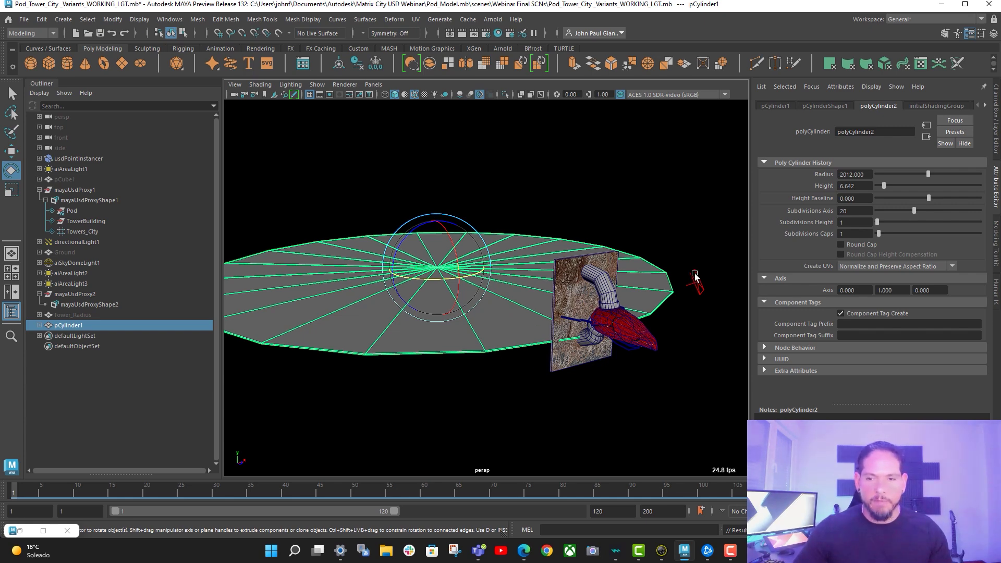
- Set the cylinder's axis subdivisions to 27 and compare its edge segments with the pod's width
left_click_drag(695, 276, 686, 307, "alt")
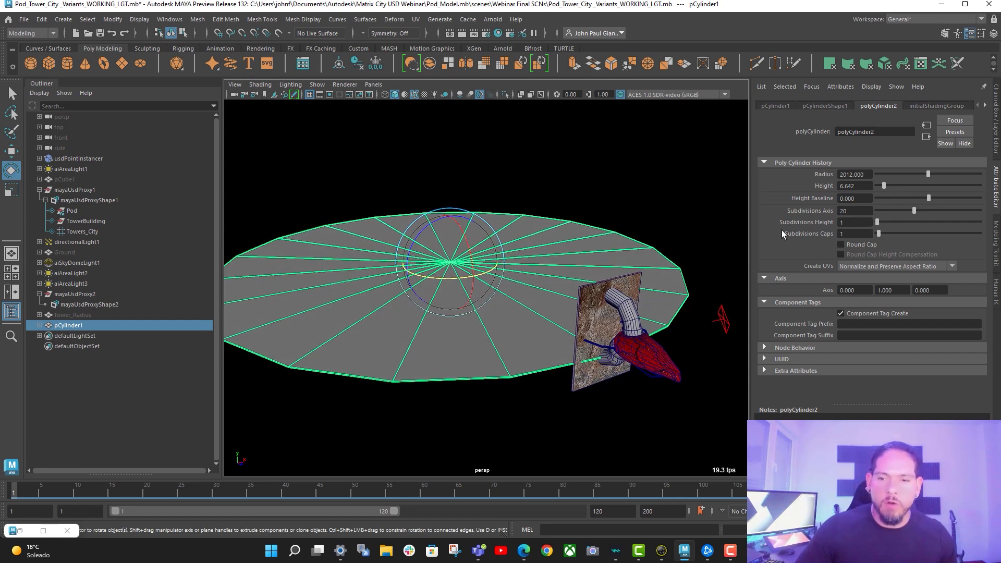
left_click_drag(567, 293, 562, 243, "alt")
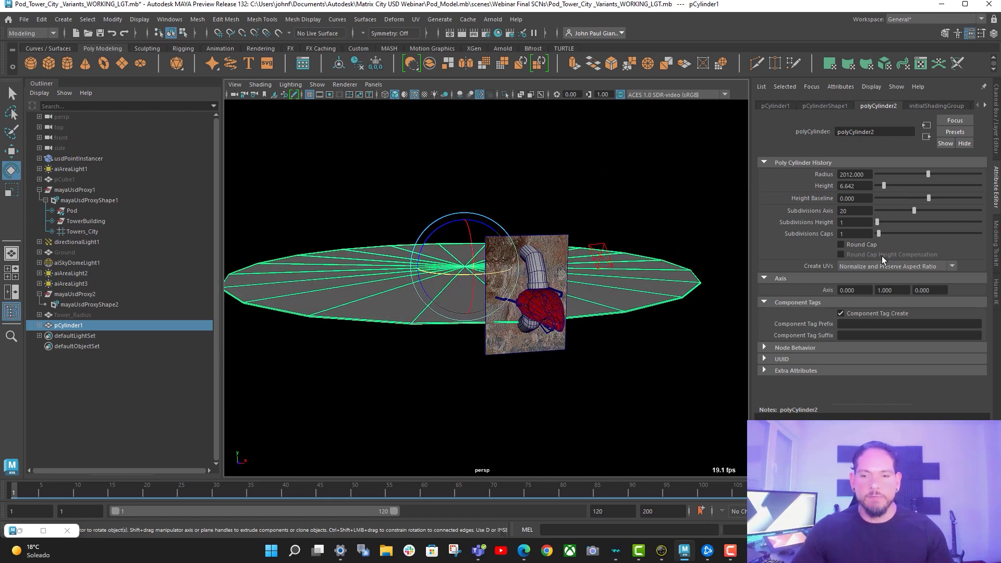
left_click_drag(913, 210, 929, 214)
left_click_drag(656, 288, 678, 311, "alt")
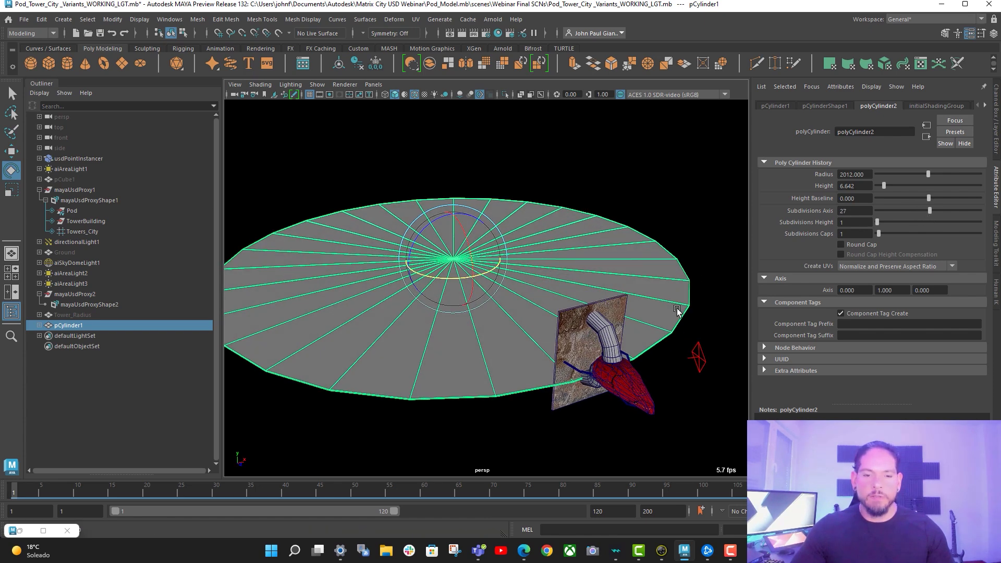
middle_click_drag(488, 253, 477, 239, "alt")
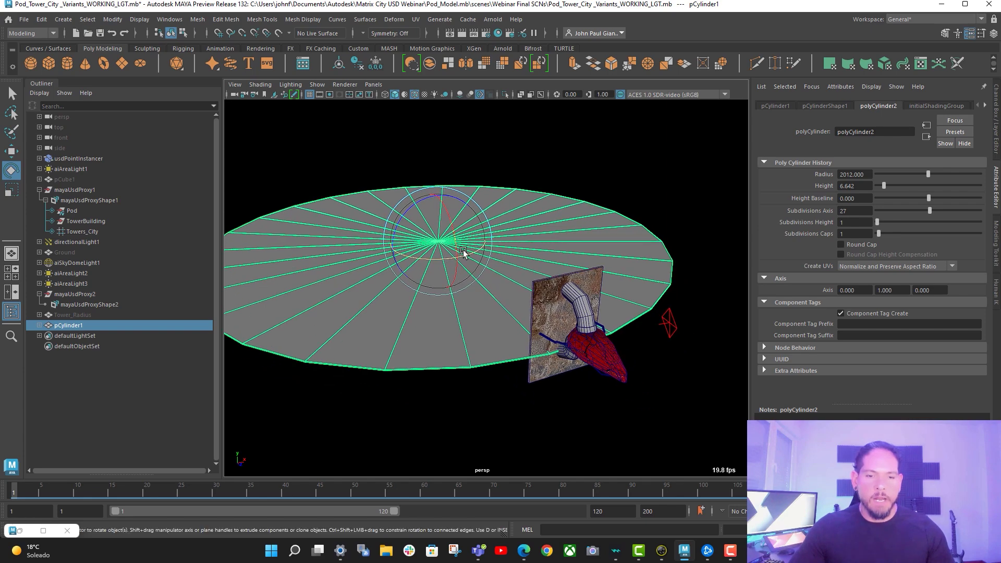
- Select the pod instancer with the Move tool and compare its pivot with the cylinder's center
left_click_drag(463, 254, 553, 362)
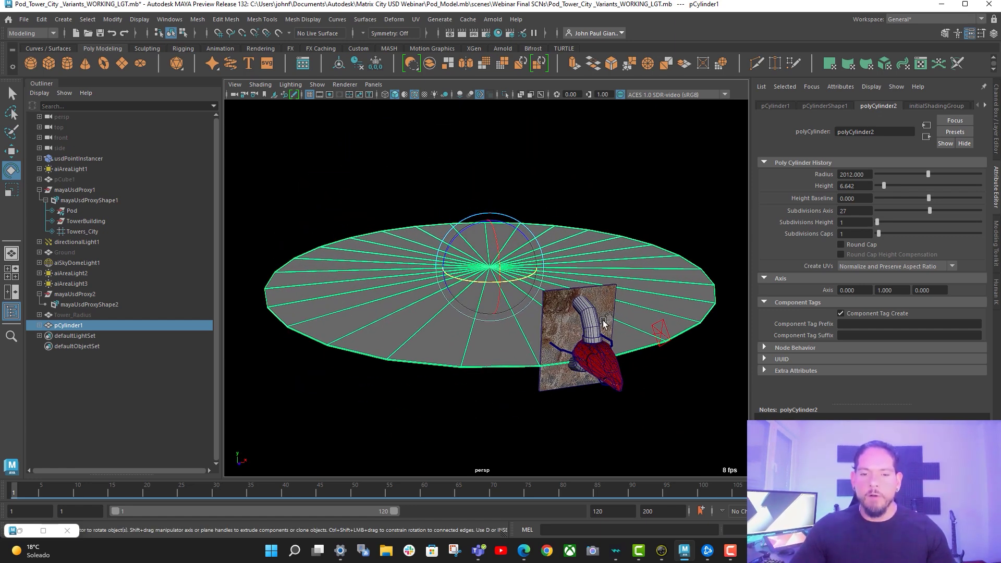
left_click_drag(584, 356, 581, 327, "alt")
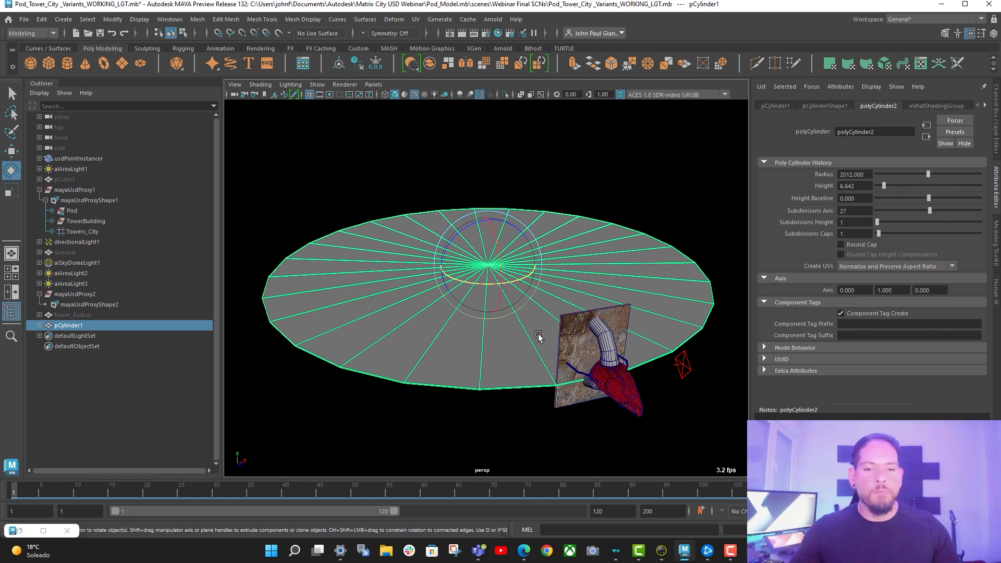
left_click_drag(562, 360, 579, 353, "alt")
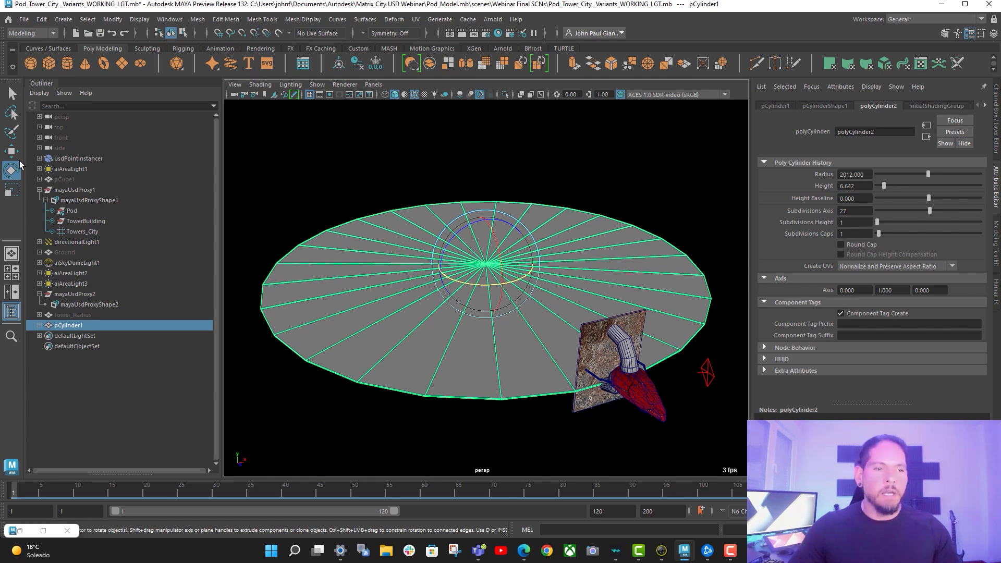
key("w")
left_click(611, 331)
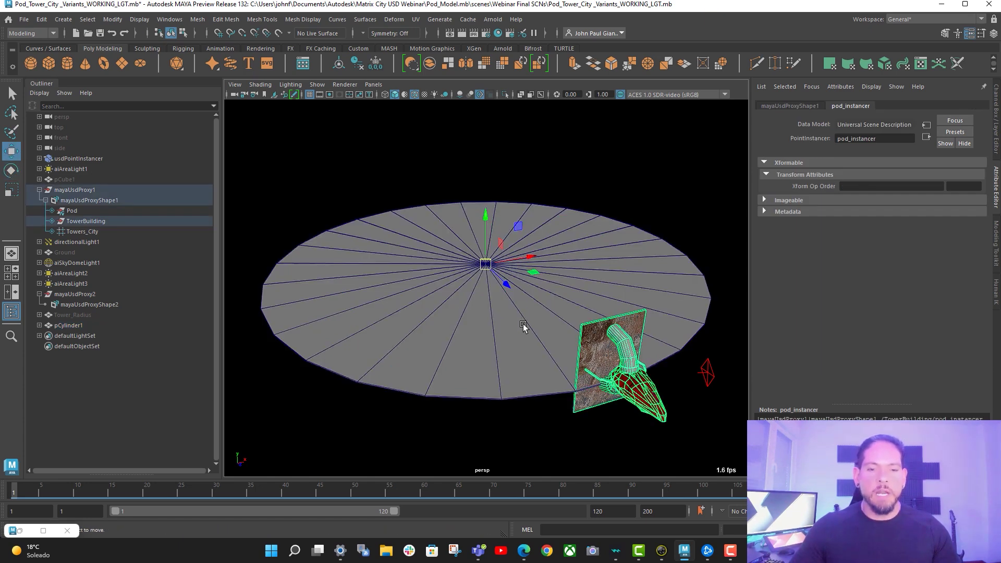
left_click_drag(523, 326, 694, 411, "alt")
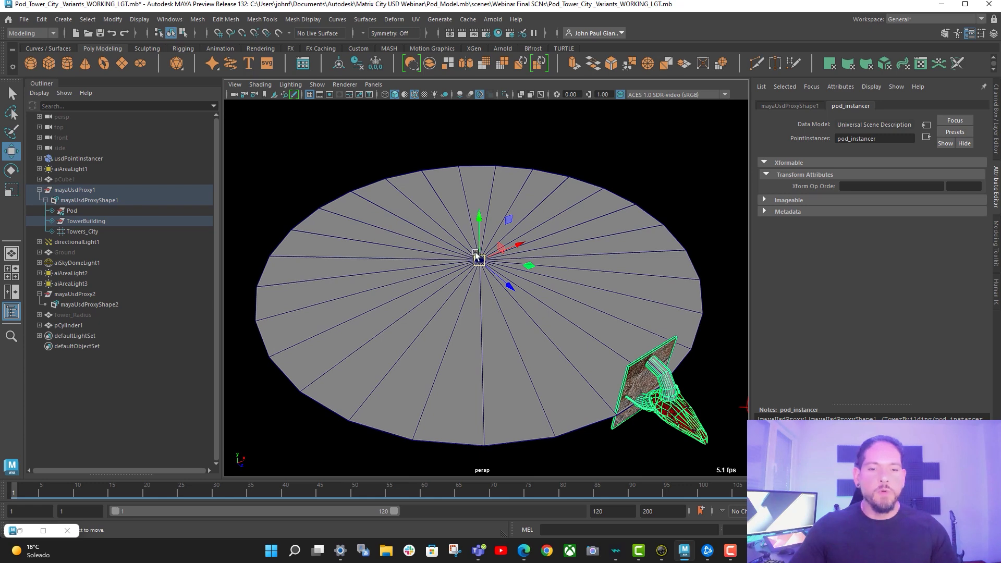
- Try to shift the pod instancer's pivot away from the cylinder's center, and undo the shift
key("d")
mouse_move(509, 285)
left_mouse_down()
mouse_move(574, 349)
mouse_move(503, 279)
left_mouse_up()
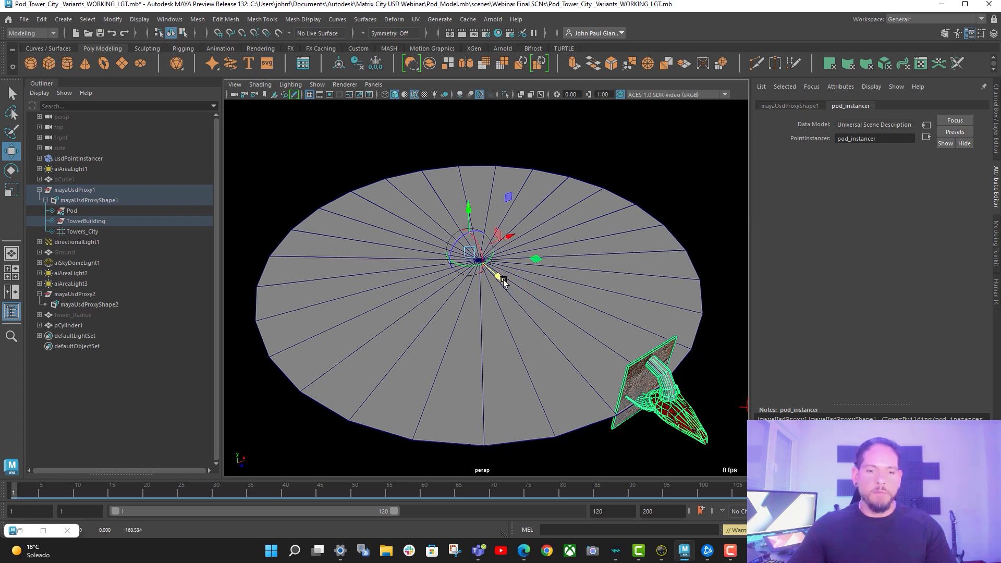
key("ctrl+z")
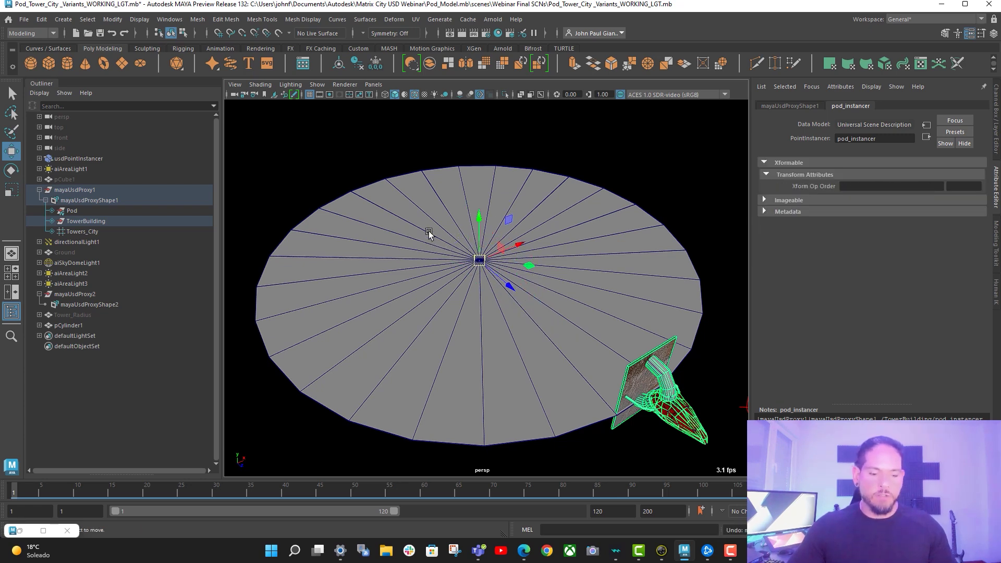
right_click_drag(429, 233, 673, 365, "alt")
right_click_drag(576, 274, 431, 310, "alt")
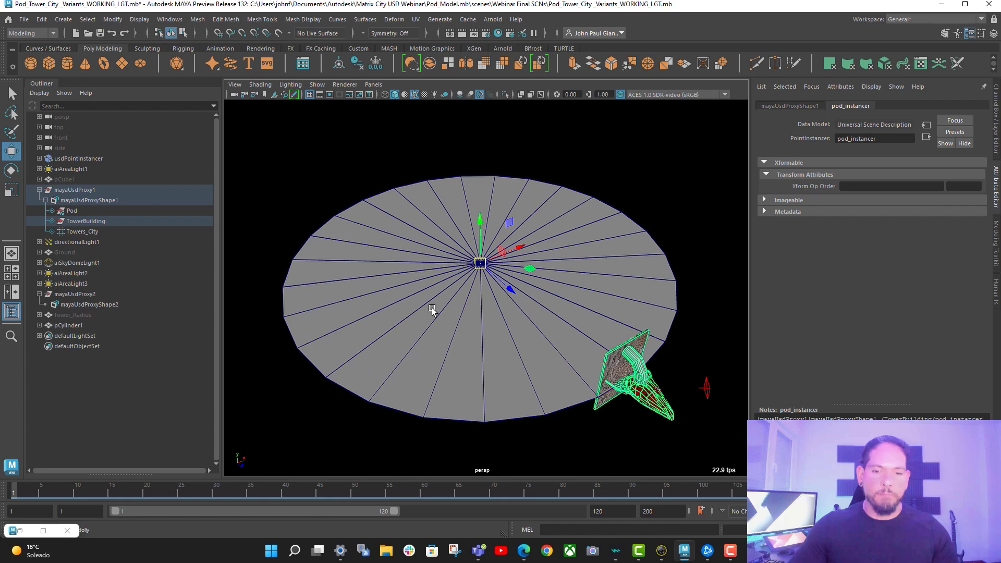
left_click_drag(431, 310, 540, 334, "alt")
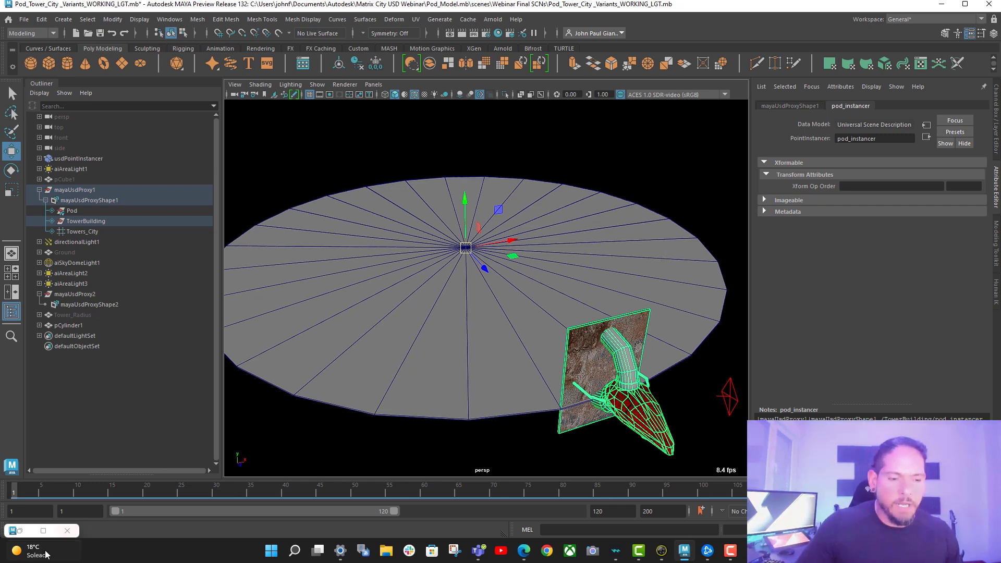
- Switch to the Bifrost Graph Editor and examine the radial count, vertical count and height parameters of construct_points_RDC
left_click(20, 531)
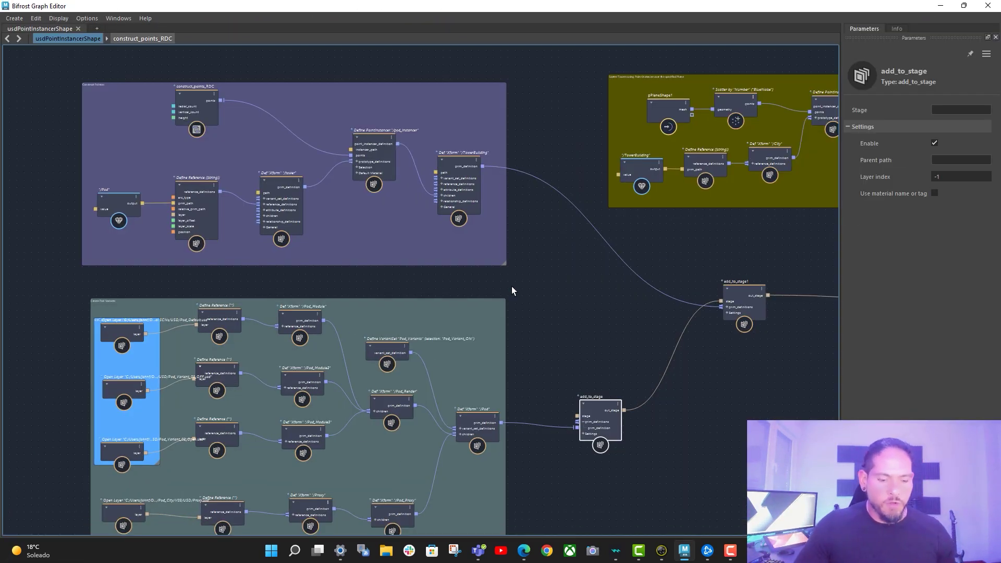
middle_click_drag(552, 281, 644, 308, "alt")
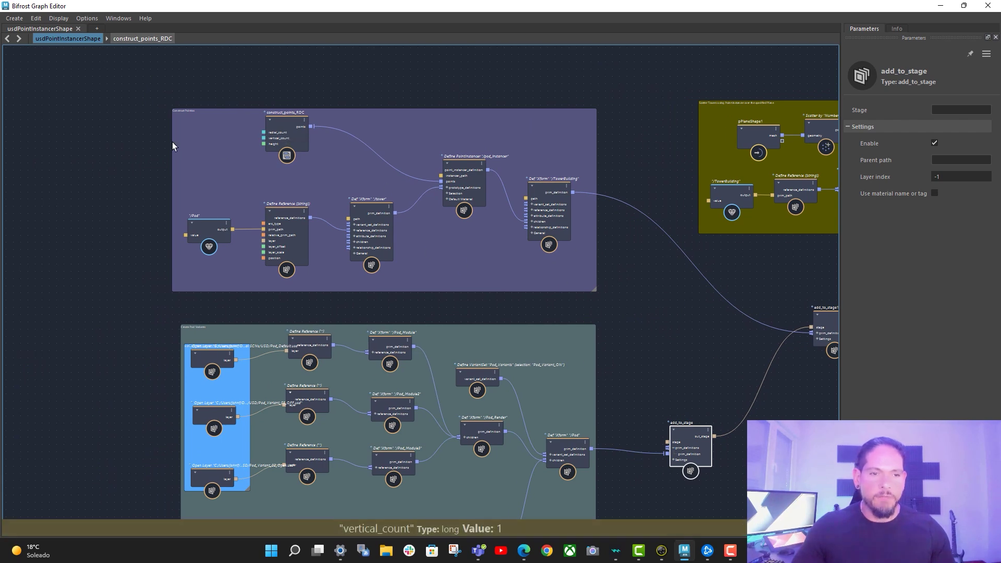
scroll(172, 145, "up", 1)
scroll(232, 148, "up", 1)
middle_click_drag(659, 83, 684, 136, "alt")
scroll(474, 123, "up", 5)
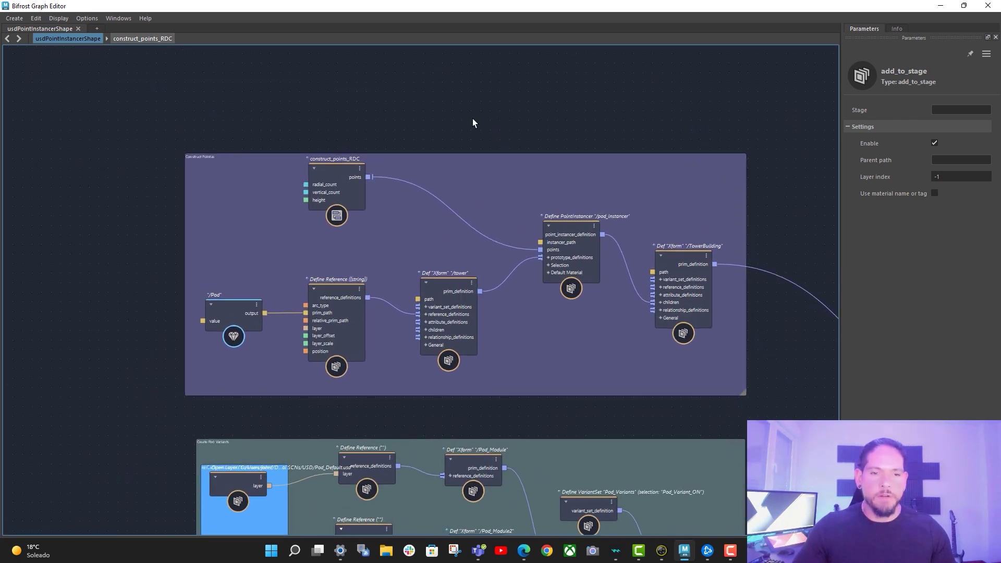
middle_click_drag(383, 144, 372, 71, "alt")
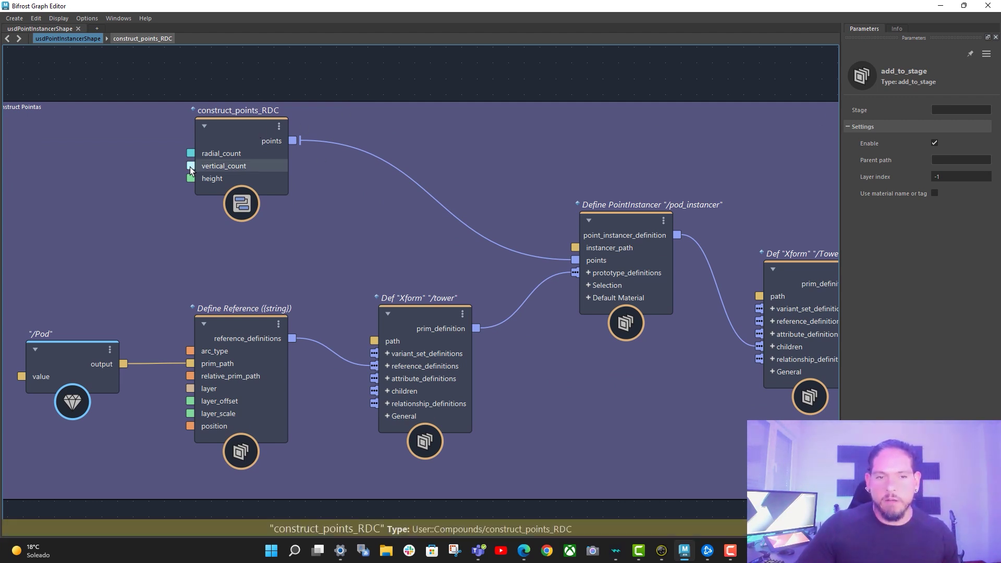
left_click(236, 135)
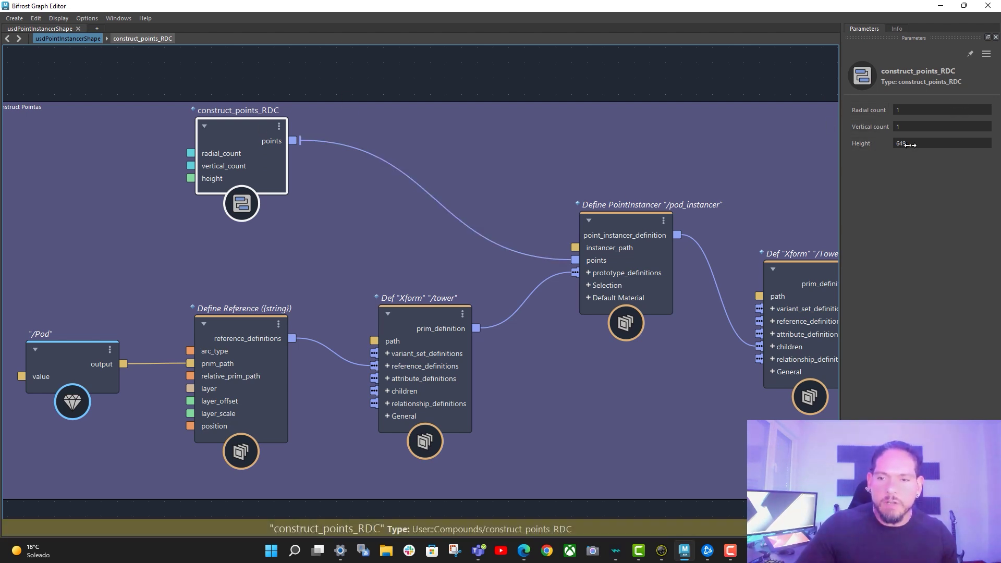
- Return to the Maya viewport and examine the pod's height and vertical axis from the side
left_click(941, 6)
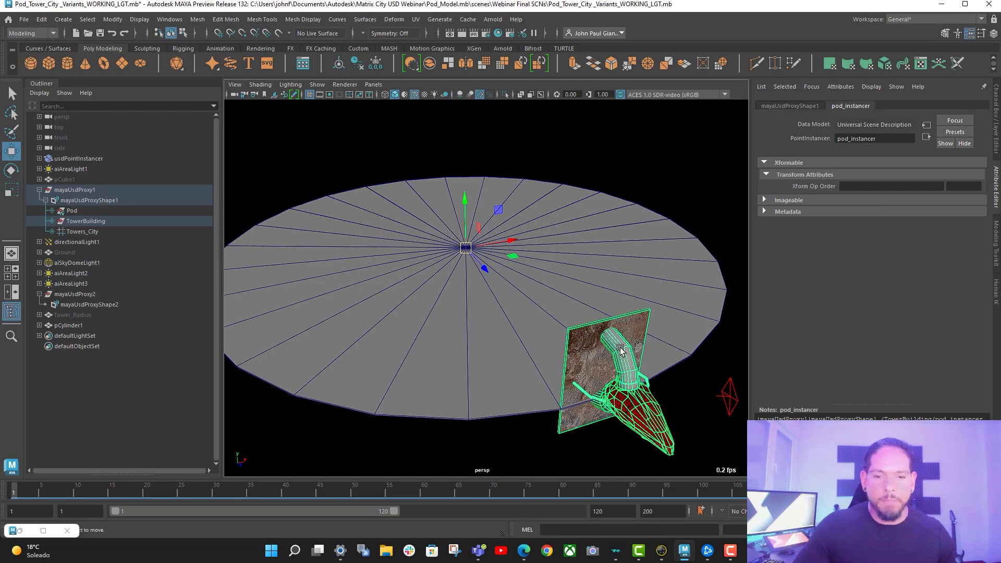
left_click_drag(555, 269, 556, 255, "alt")
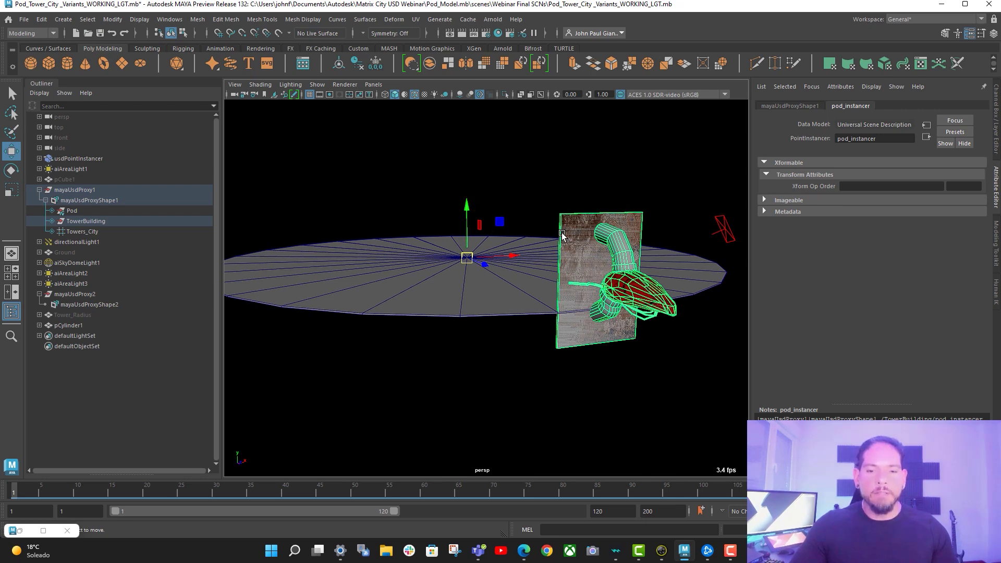
left_click_drag(467, 208, 480, 130)
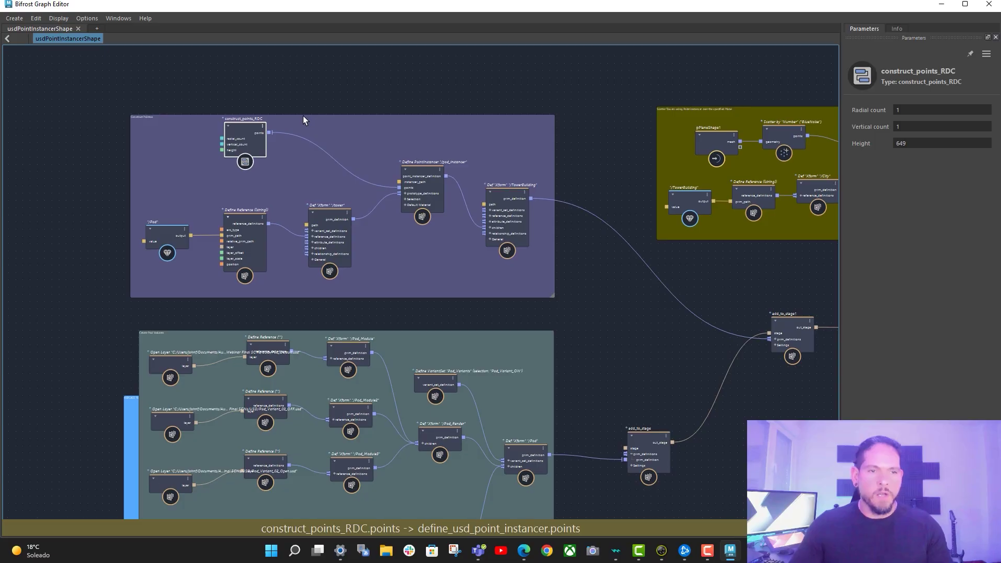
- Open the construct_points_RDC compound in the Bifrost graph and examine its build_point_positions and get_array_indices nodes
scroll(304, 120, "up", 3)
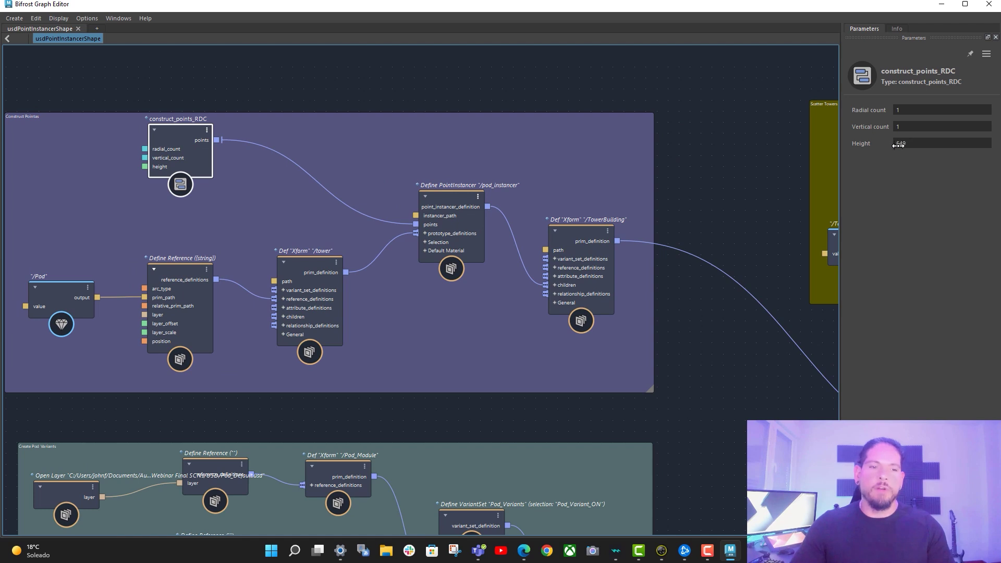
middle_click_drag(506, 82, 531, 81, "alt")
middle_click_drag(415, 86, 448, 88, "alt")
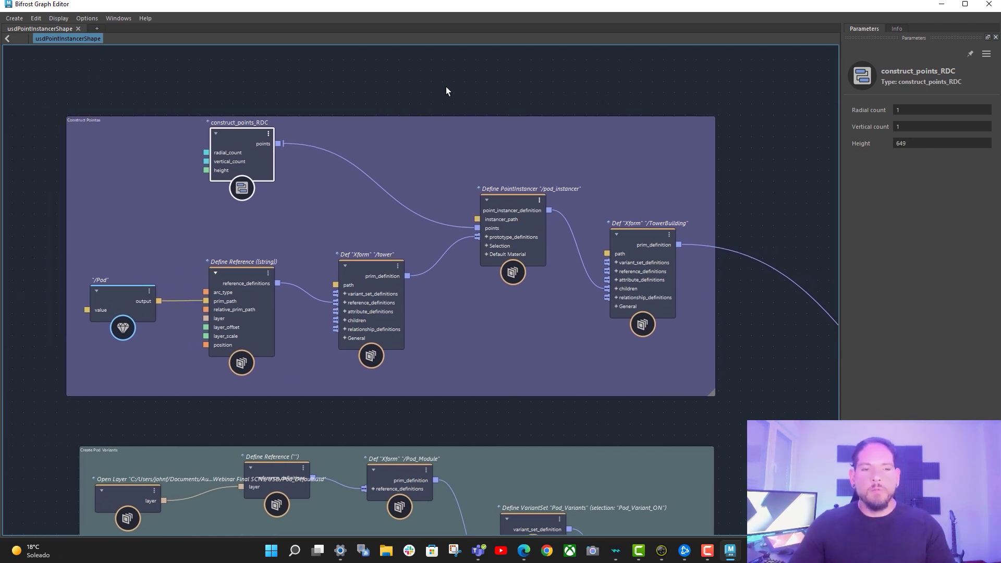
double_click(249, 135)
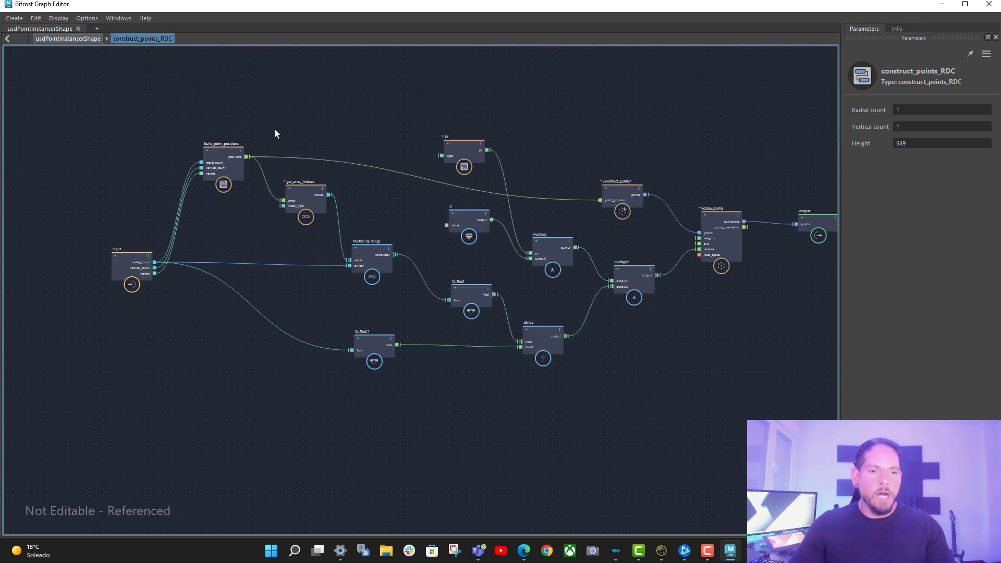
left_click_drag(240, 138, 243, 145)
middle_click_drag(293, 124, 280, 116, "alt")
middle_click_drag(360, 188, 312, 173, "alt")
left_click(293, 175)
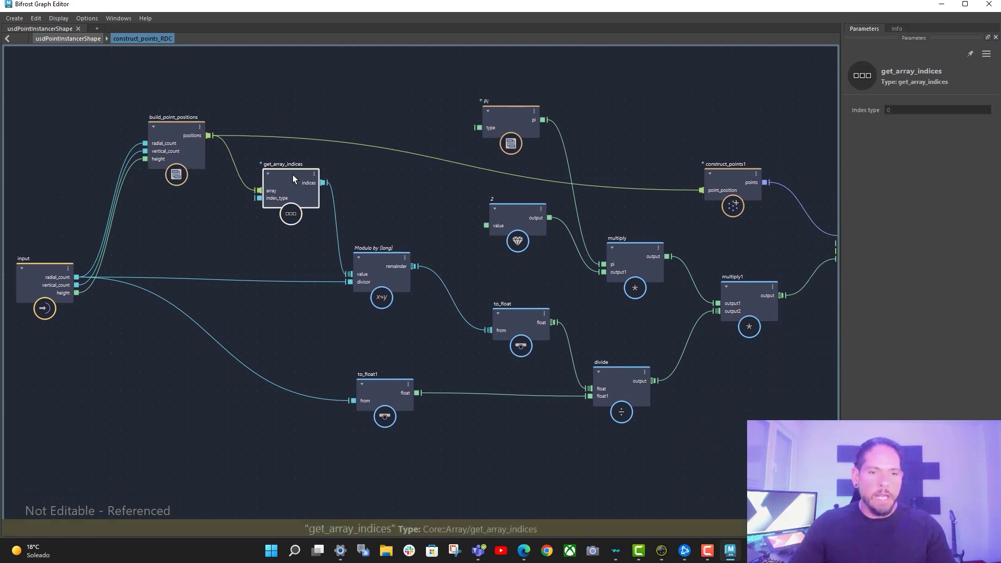
- Examine the modulo, pi, multiply and divide nodes feeding rotate_points, and return to the usdPointInstancerShape graph
middle_click_drag(379, 196, 327, 156, "alt")
left_click(302, 208)
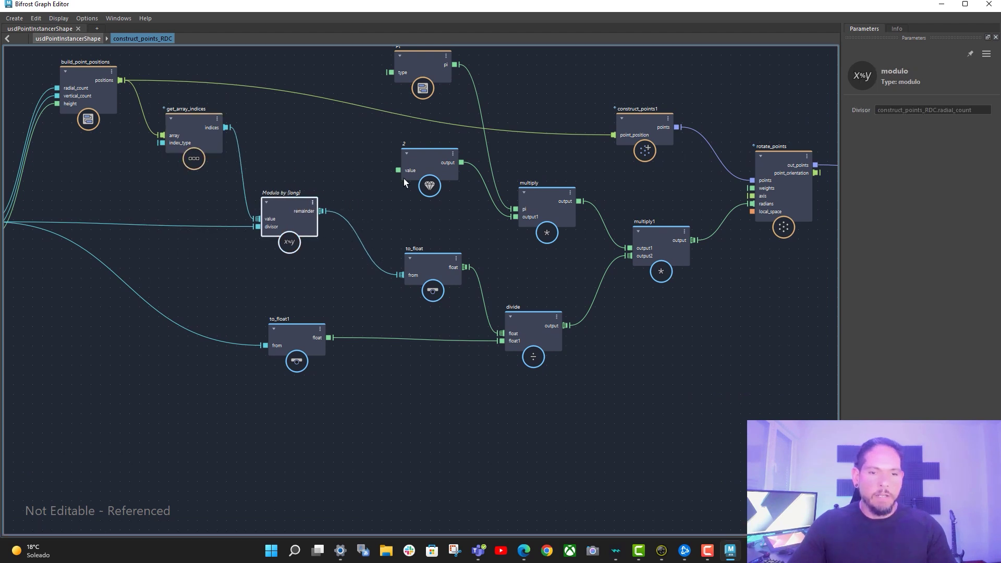
middle_click_drag(468, 107, 430, 138, "alt")
left_click(395, 92)
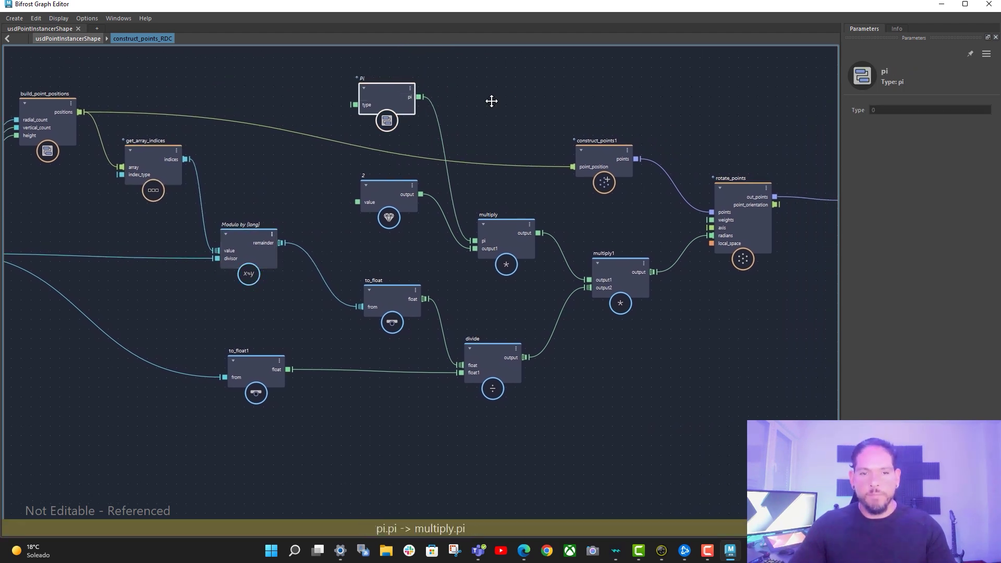
middle_click_drag(490, 101, 478, 115, "alt")
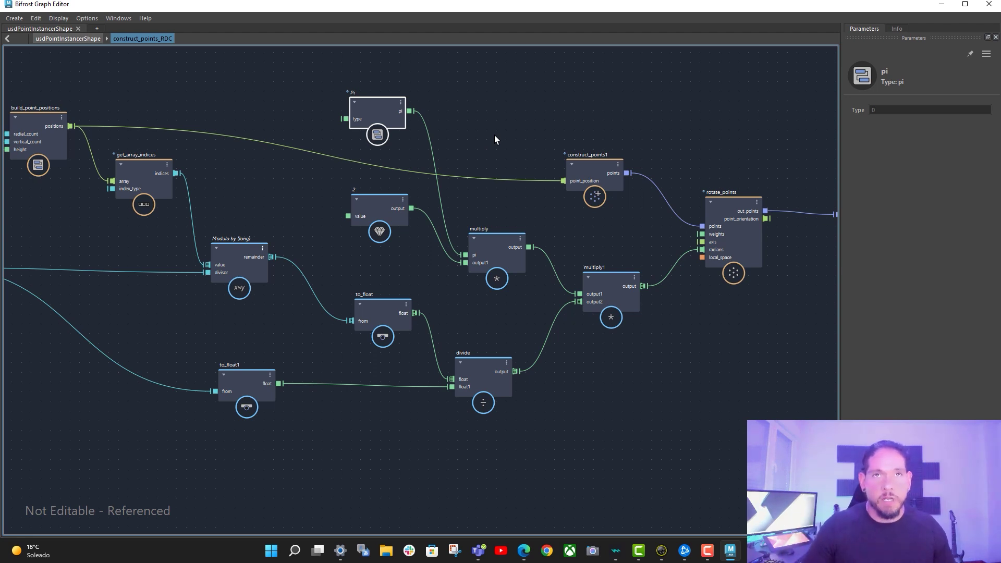
middle_click_drag(488, 148, 513, 132, "alt")
middle_click_drag(541, 203, 501, 171, "alt")
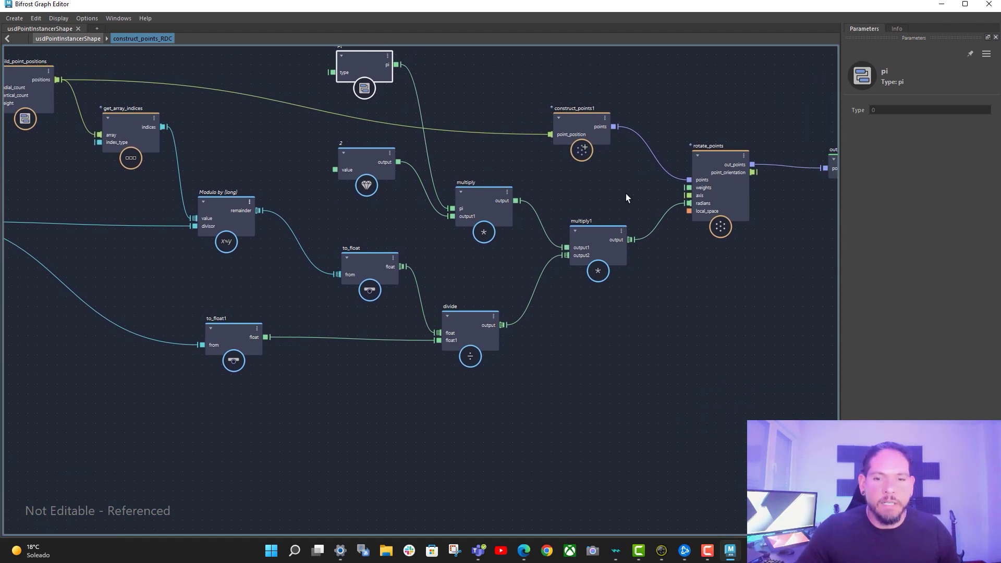
middle_click_drag(623, 191, 552, 190, "alt")
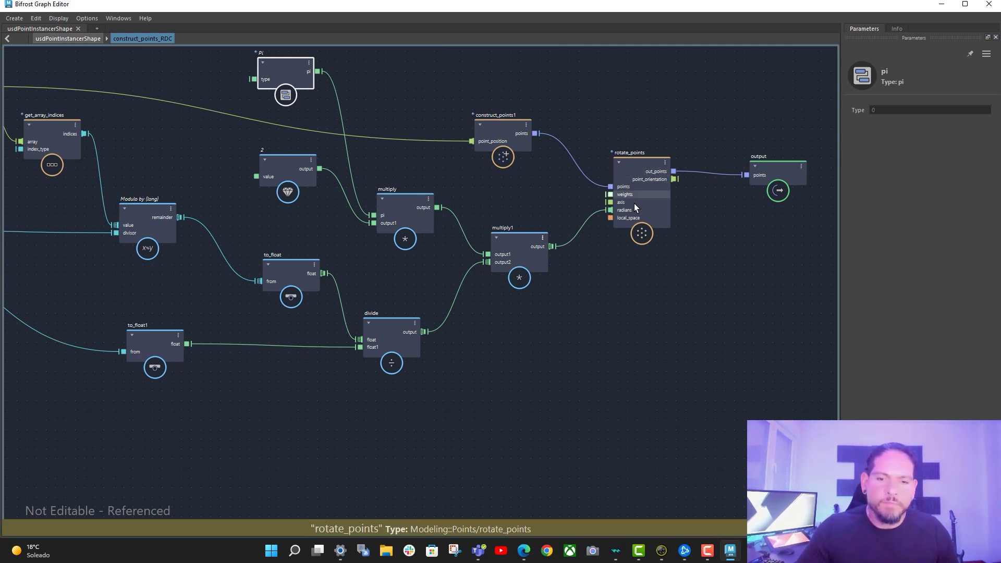
middle_click_drag(527, 192, 665, 232, "alt")
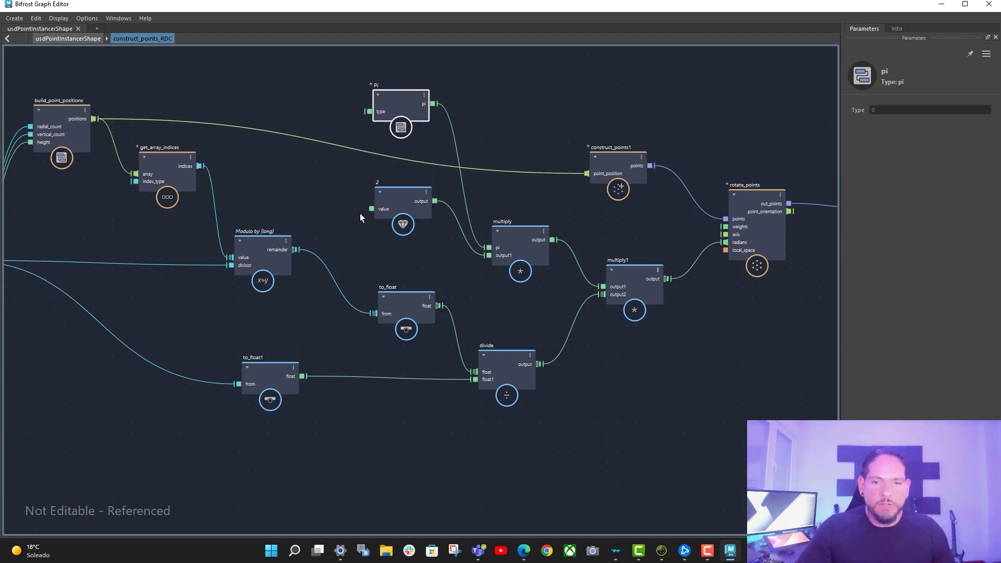
left_click(72, 38)
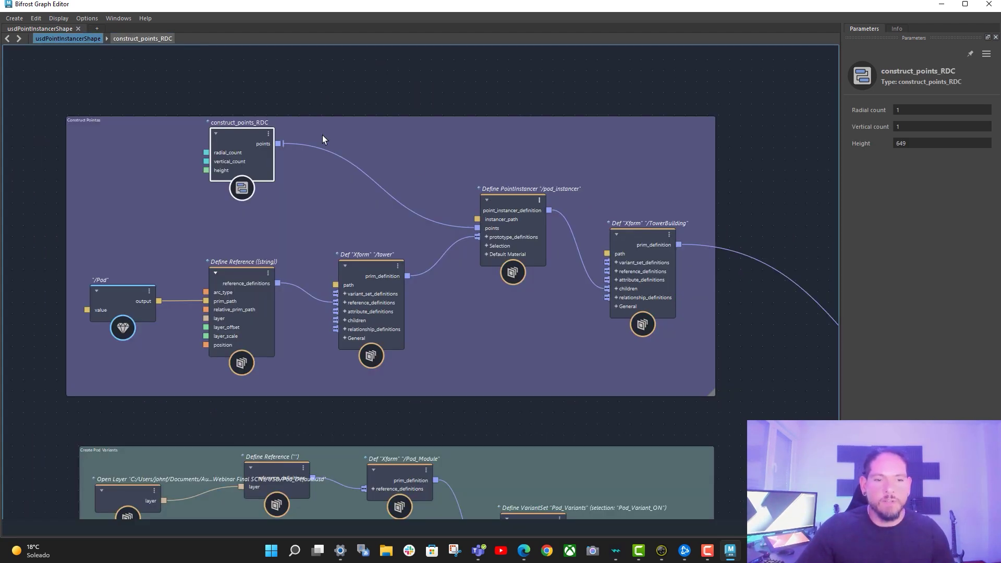
- Switch to the Maya viewport, expand mayaUsdProxy1 in the scene hierarchy and select mayaUsdProxyShape1
left_click(941, 7)
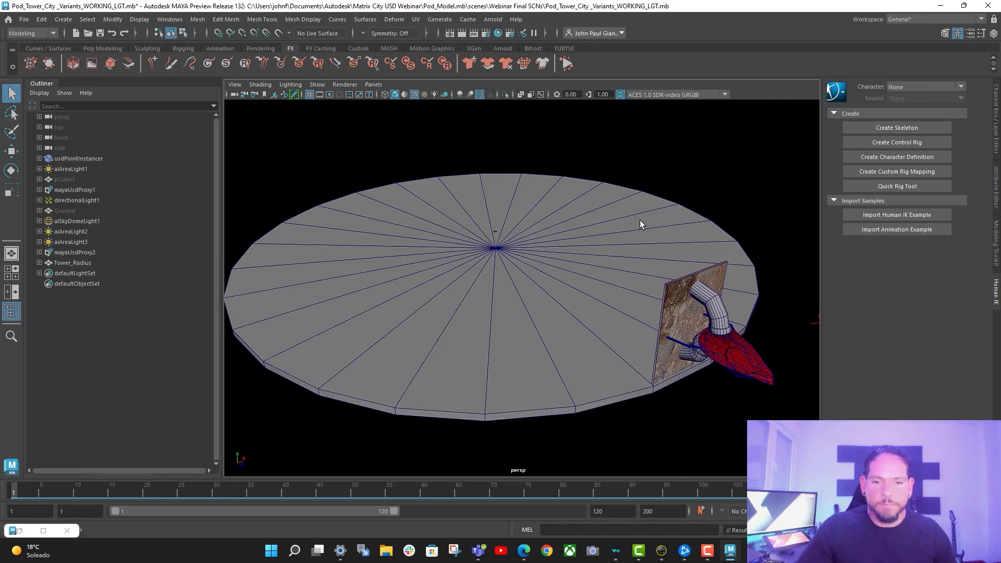
left_click(685, 301)
left_click(77, 190)
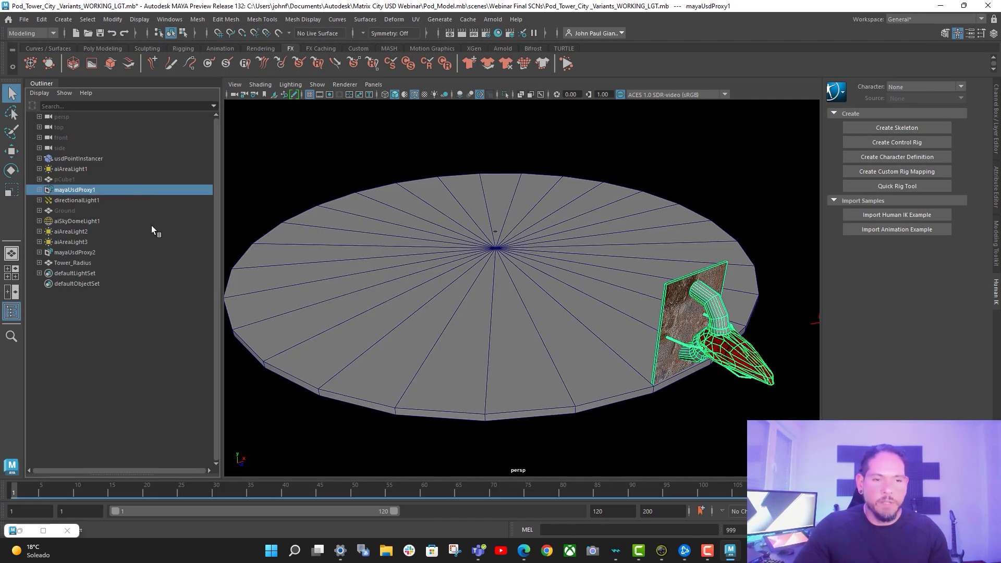
left_click(39, 190)
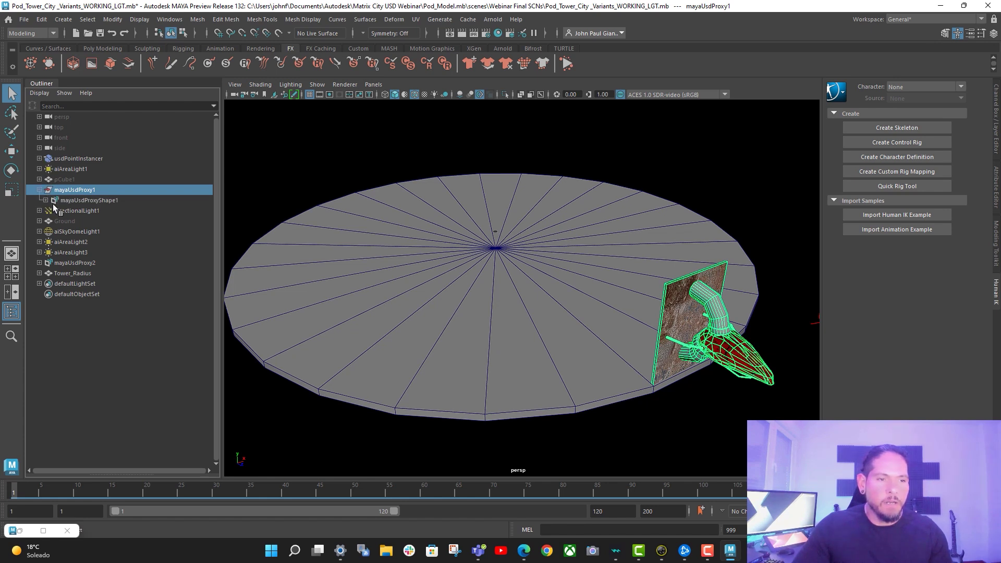
left_click(45, 200)
left_click(72, 211)
left_click(77, 201)
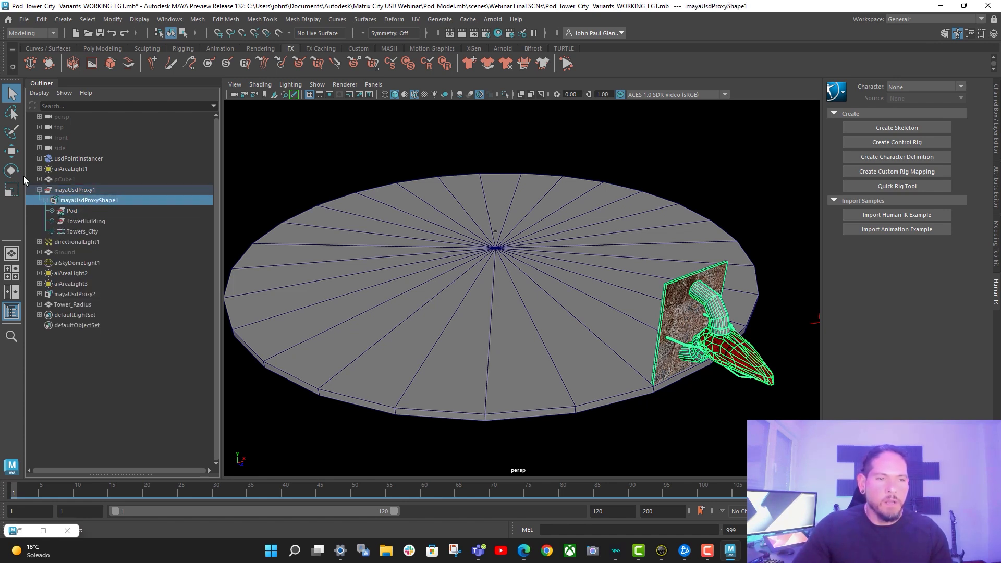
- Activate the Move tool and compare the selected proxy shape's pivot with the center of the Tower_Radius cylinder
left_click(12, 151)
left_click_drag(549, 281, 547, 288, "alt")
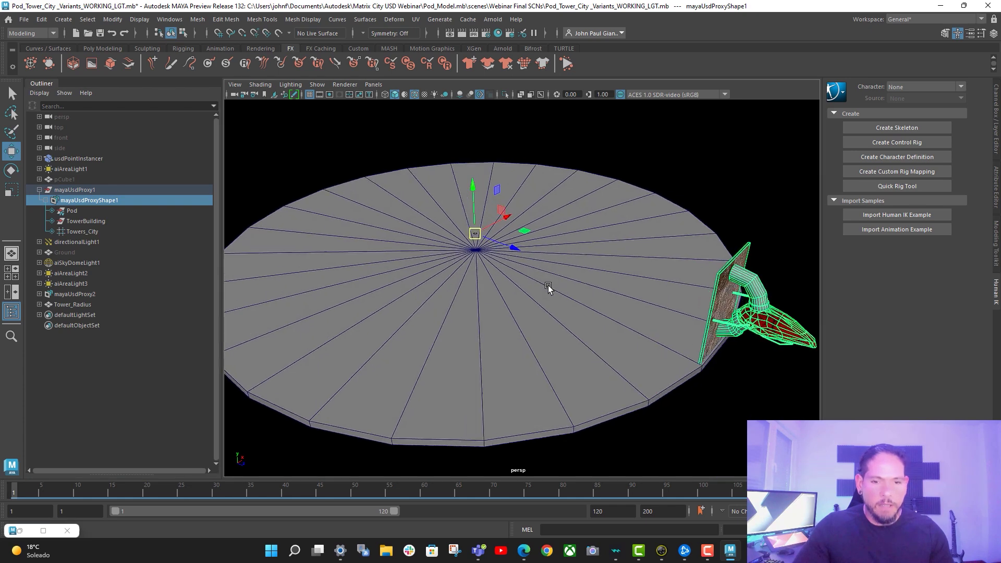
left_click_drag(669, 333, 488, 236, "alt")
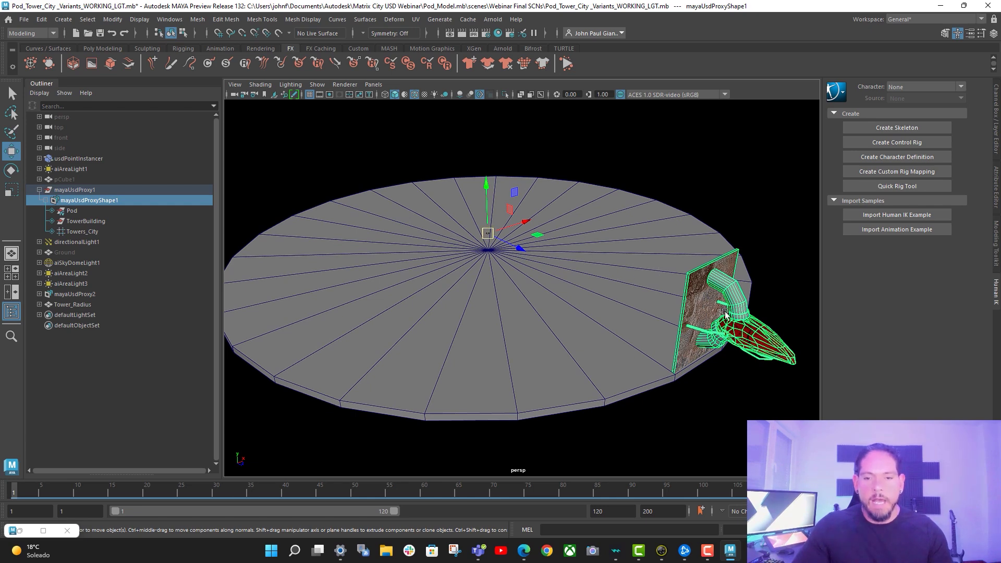
left_click_drag(711, 297, 646, 346, "alt")
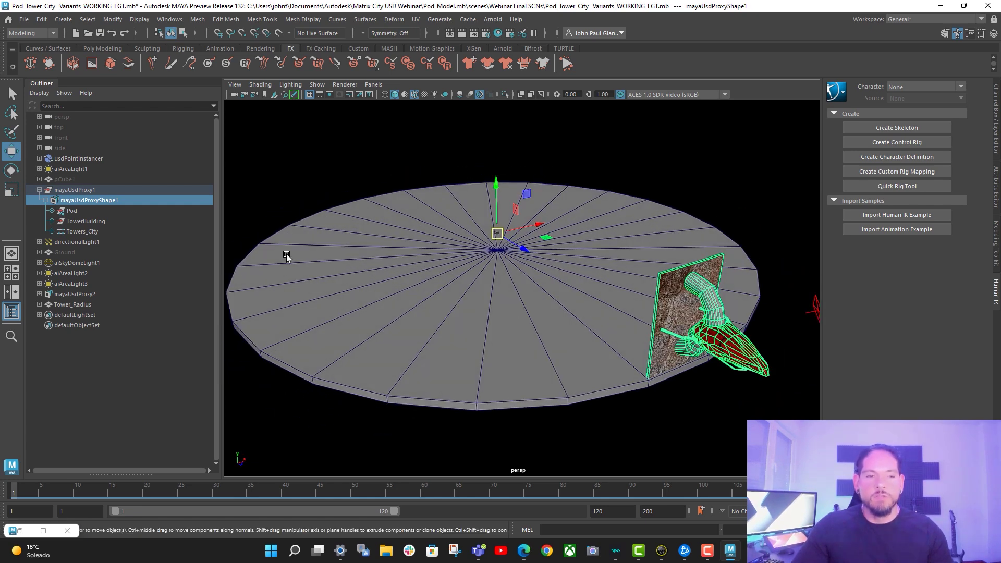
- Try to rotate mayaUsdProxyShape1 around its pivot with the Rotate tool to demonstrate the pod's radial placement
left_click(12, 170)
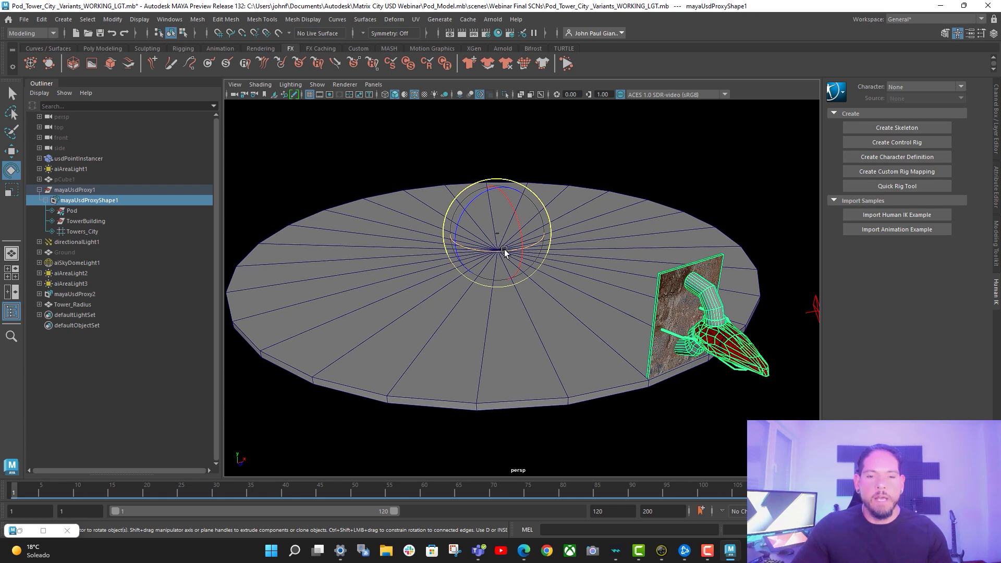
left_click_drag(499, 252, 533, 249)
left_click_drag(550, 237, 524, 268)
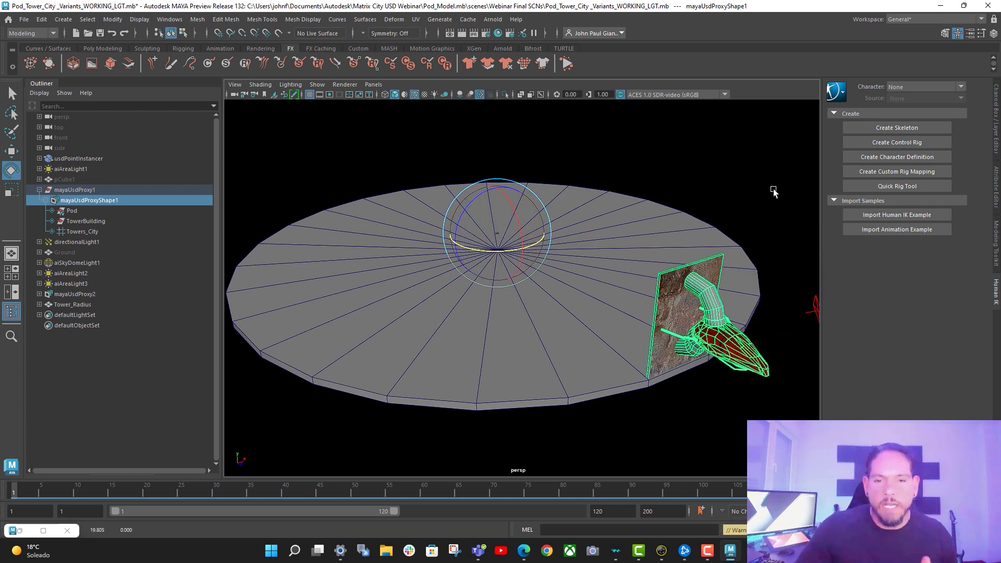
- Review the Construct Pointas node group in the Bifrost Graph Editor and return to the Maya viewport
left_click(23, 531)
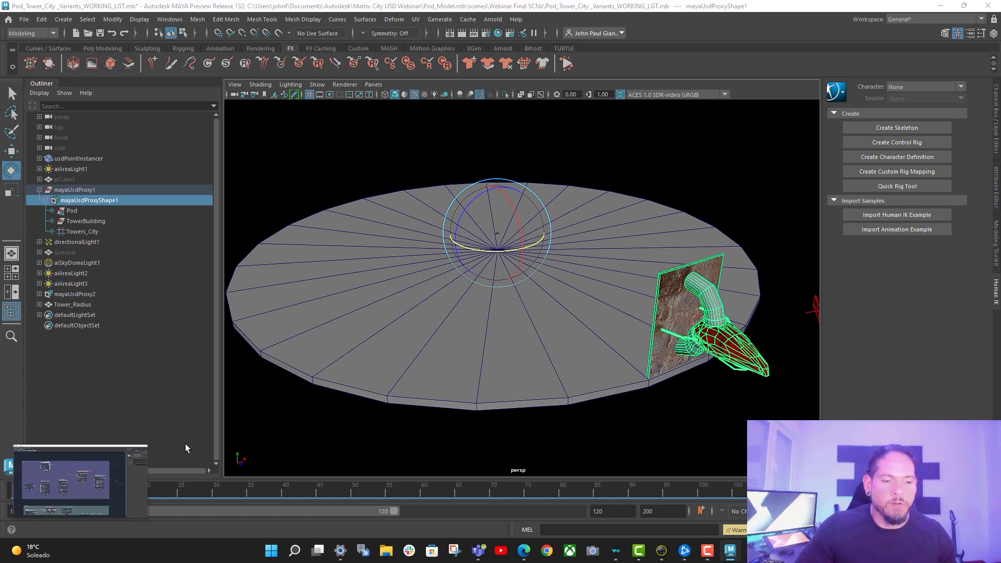
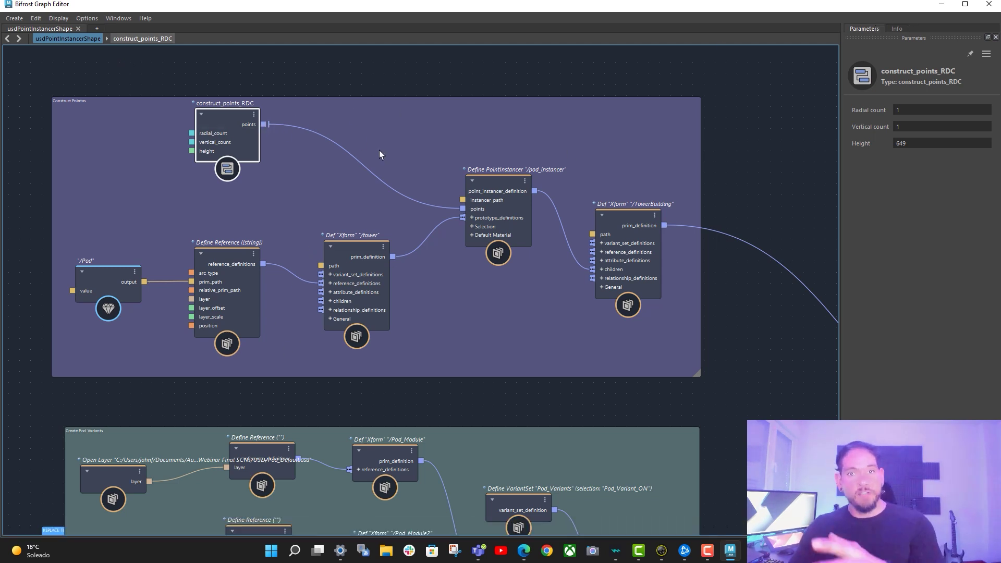
left_click(942, 5)
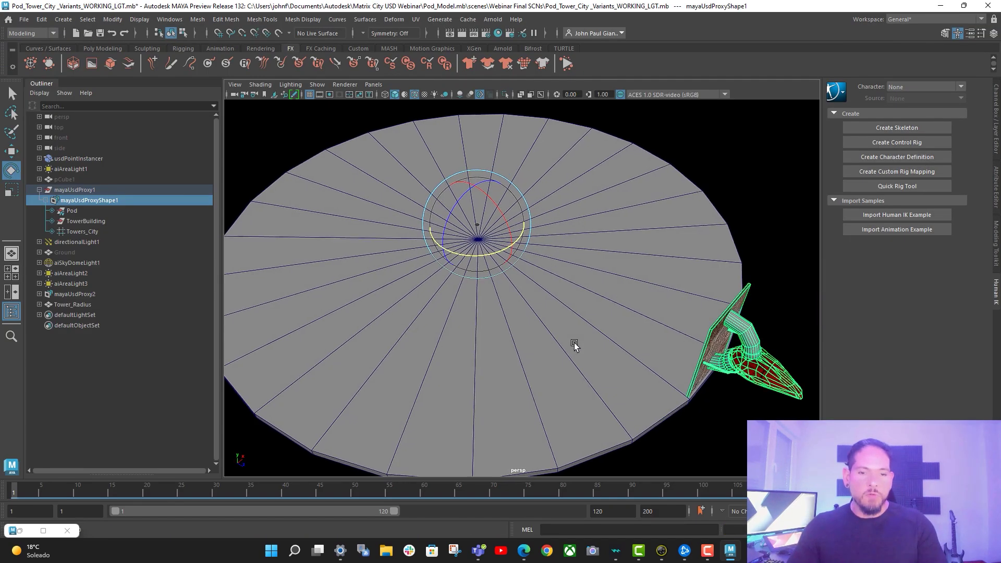
- Activate the Move tool and inspect the selected pod's offset from its pivot on the Tower_Radius disc from several angles
left_click_drag(574, 344, 566, 329, "alt")
left_click(11, 154)
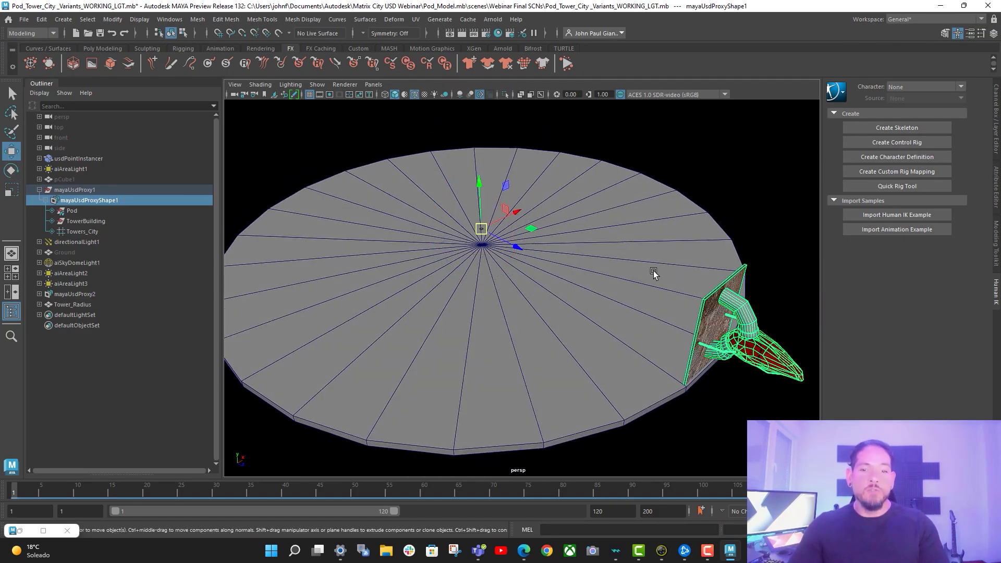
left_click_drag(696, 308, 717, 282, "alt")
left_click_drag(511, 246, 539, 255, "alt")
left_click_drag(655, 304, 628, 295, "alt")
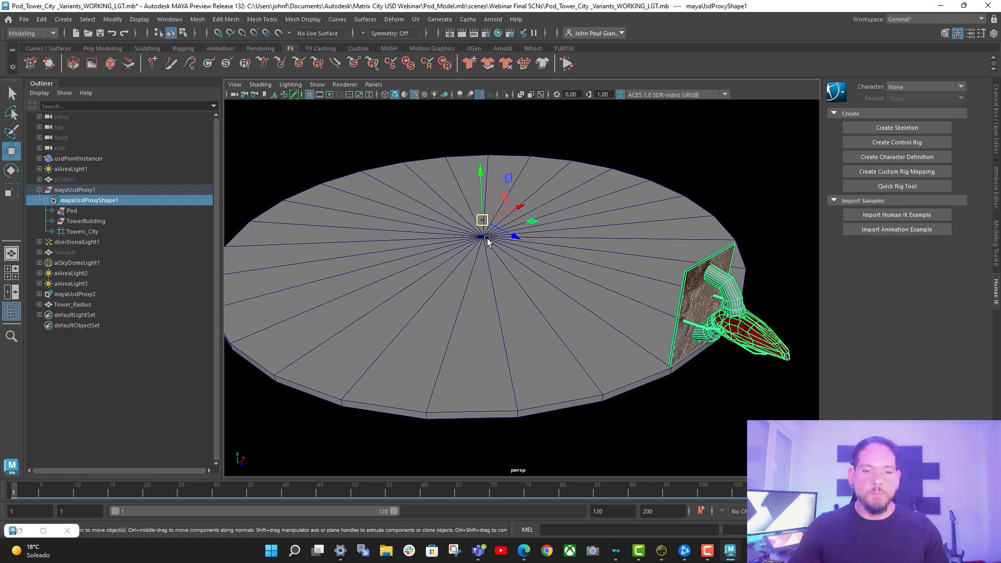
scroll(574, 308, "up", 2)
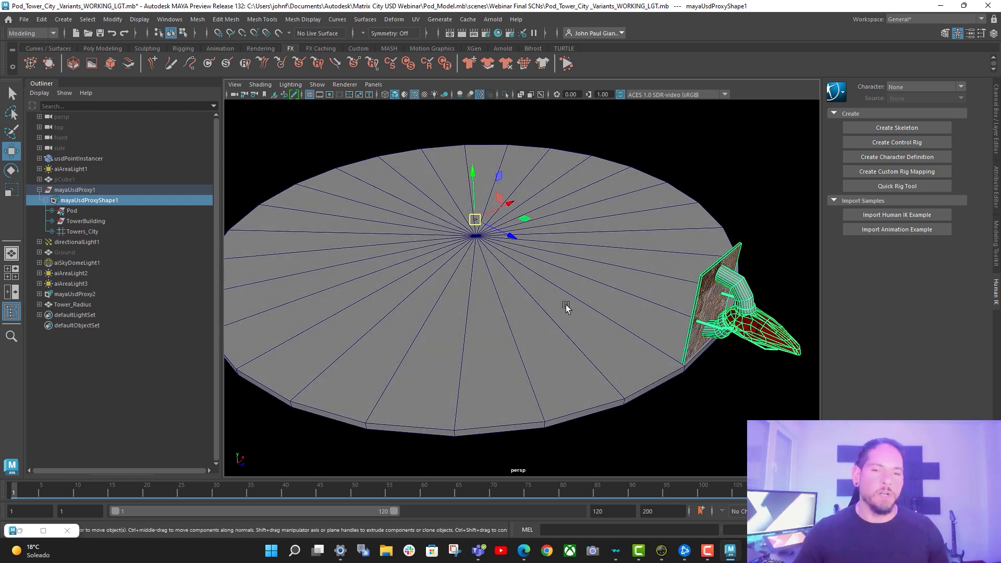
scroll(513, 191, "down", 3)
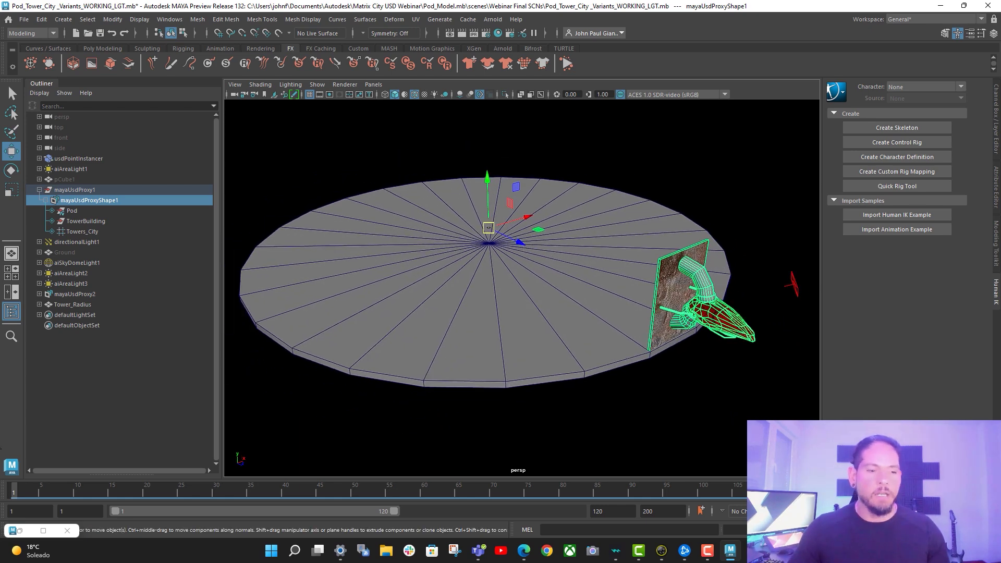
- Switch to the Bifrost Graph Editor and examine how the Construct Pointas and Create Pod Variants groups connect to the add_to_stage nodes
left_click(17, 532)
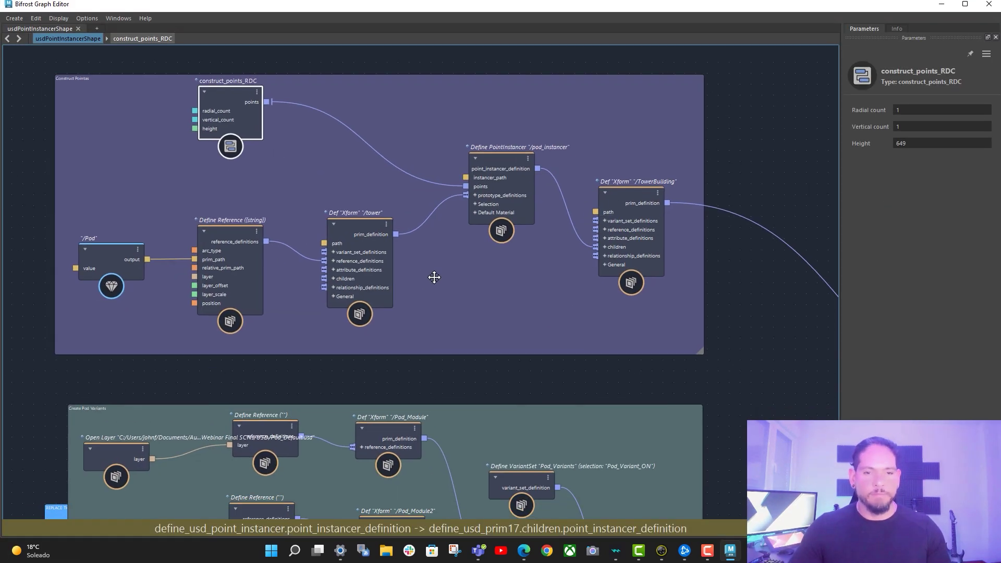
middle_click_drag(715, 314, 696, 315)
middle_click_drag(769, 337, 666, 307)
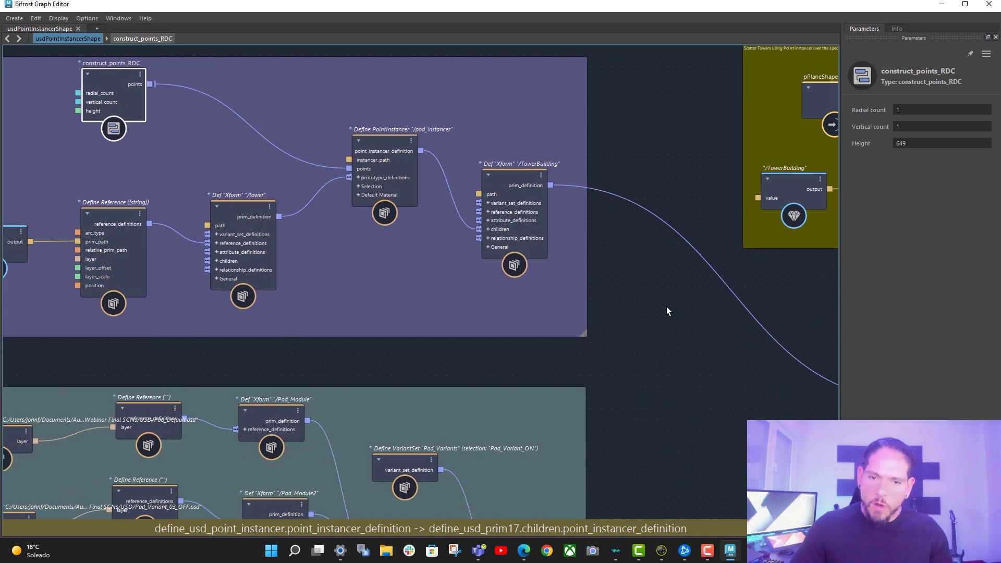
scroll(662, 308, "down", 1)
scroll(595, 513, "down", 1)
middle_click_drag(627, 513, 564, 398)
middle_click_drag(633, 264, 639, 297)
scroll(637, 298, "down", 1)
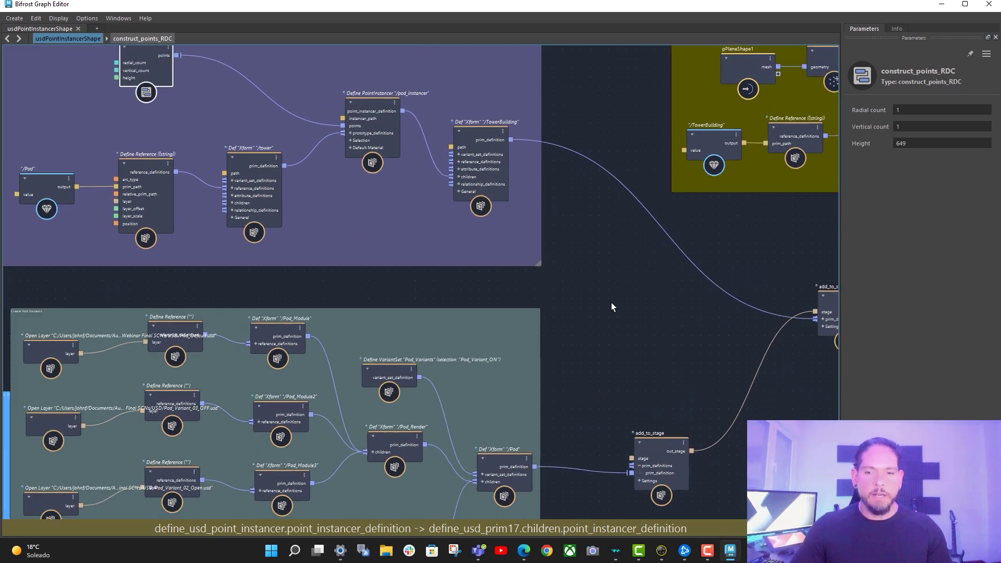
middle_click_drag(646, 348, 627, 346)
scroll(628, 346, "down", 1)
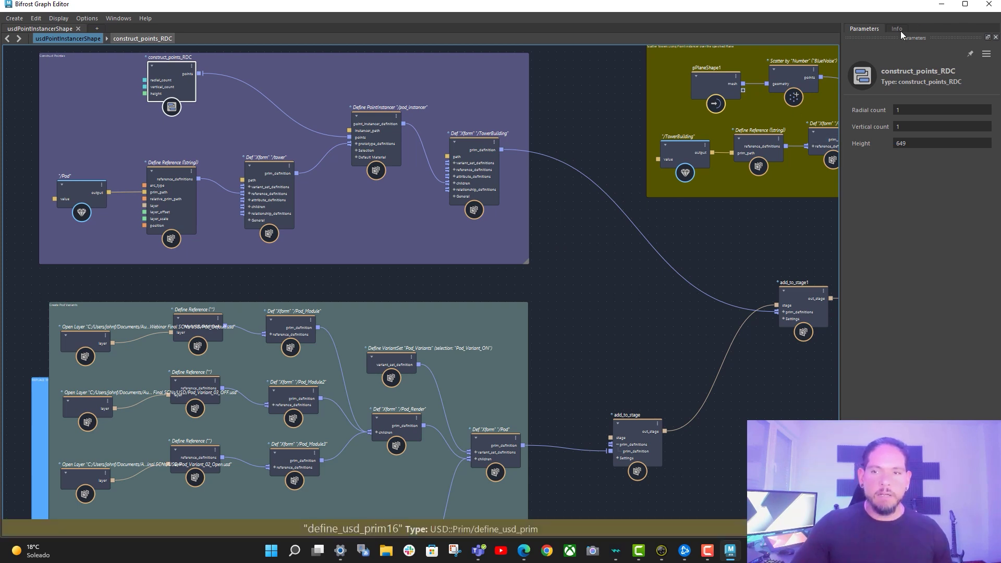
middle_click_drag(629, 290, 630, 300)
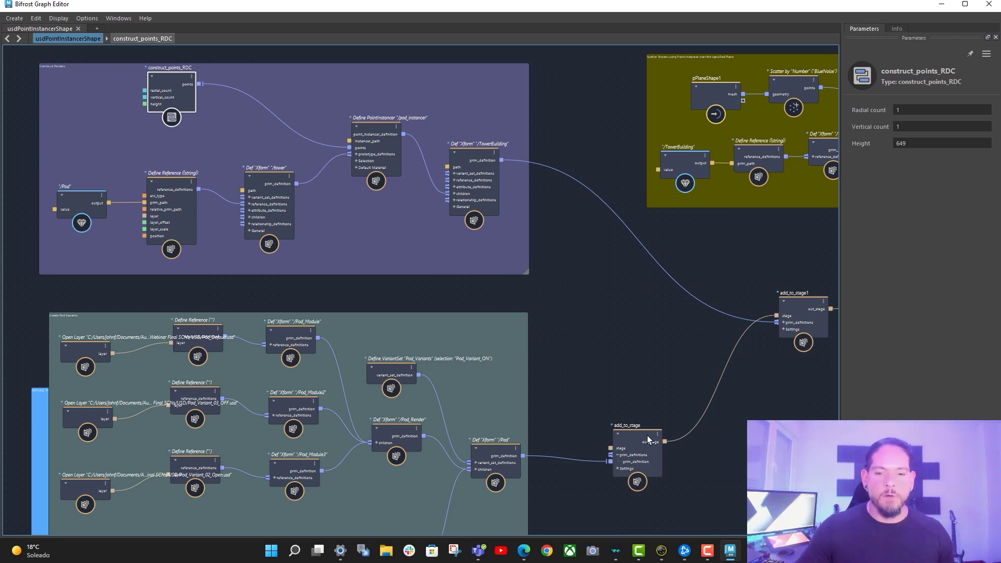
- Select the add_to_stage node and move it slightly closer to the Create Pod Variants group
left_click_drag(647, 436, 629, 434)
middle_click_drag(616, 361, 608, 363)
middle_click_drag(772, 406, 746, 408)
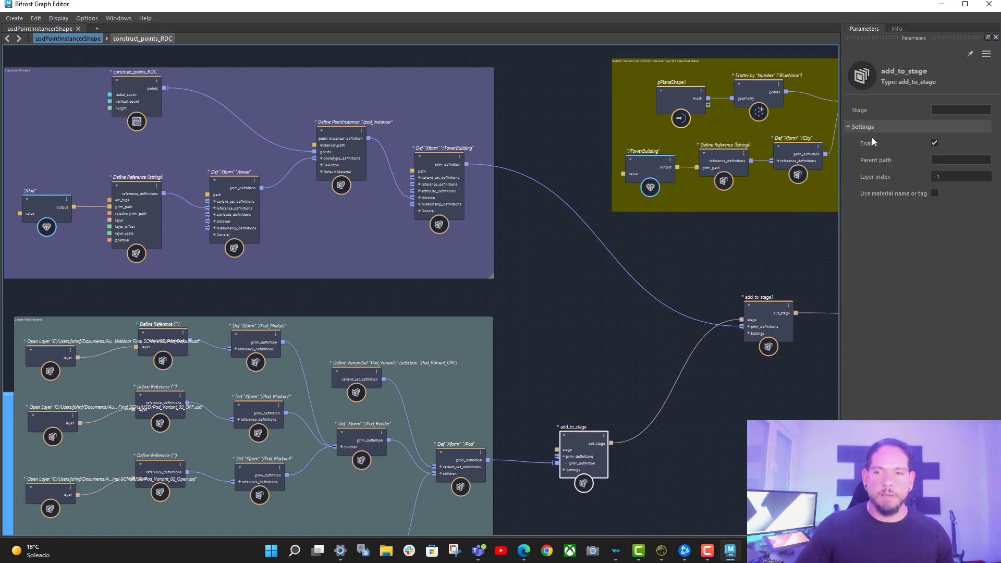
- Return to the Maya scene and select the Pod, TowerBuilding and Towers_City prims under mayaUsdProxyShape1 in turn, ending on TowerBuilding
left_click(941, 6)
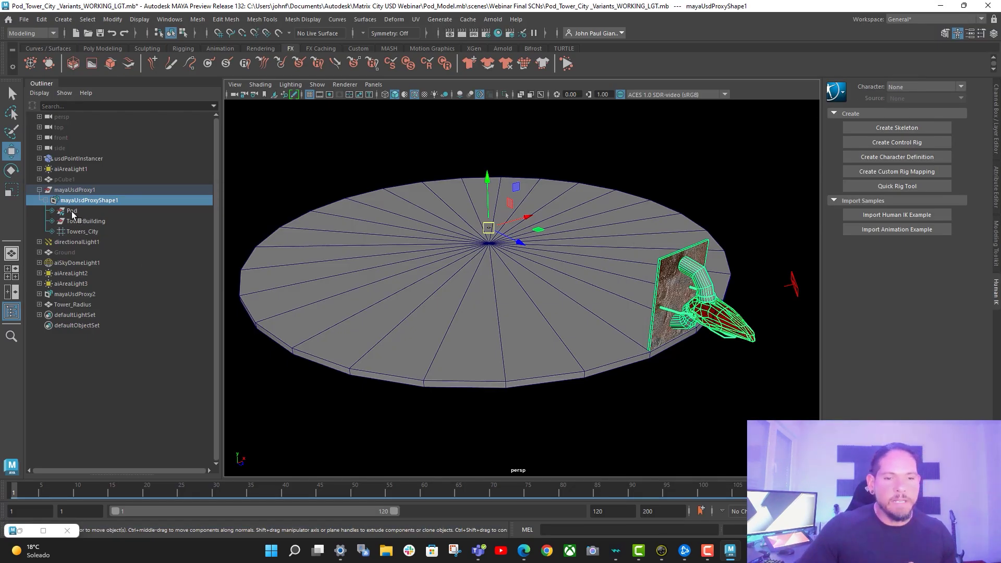
left_click(95, 210)
left_click(93, 200)
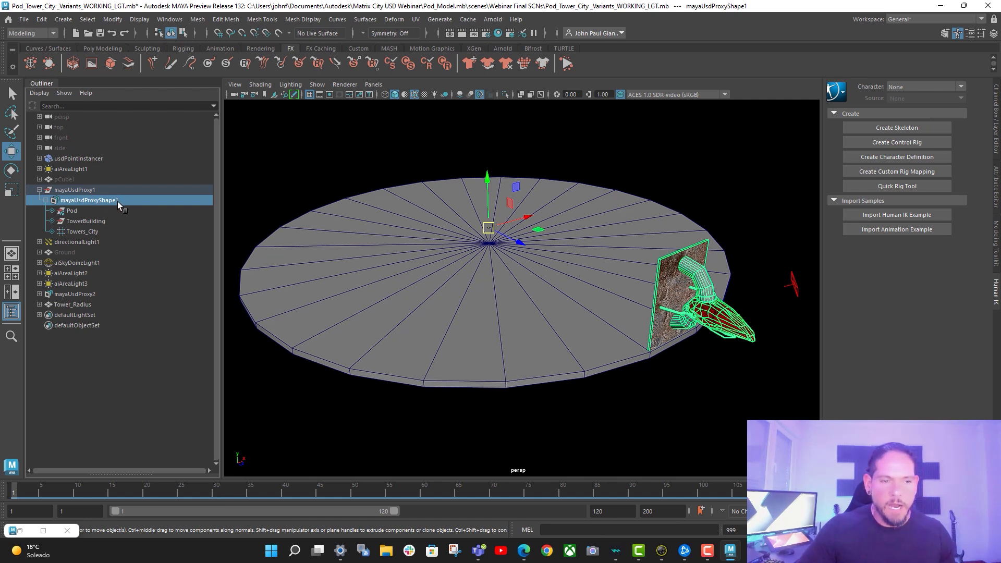
left_click(73, 211)
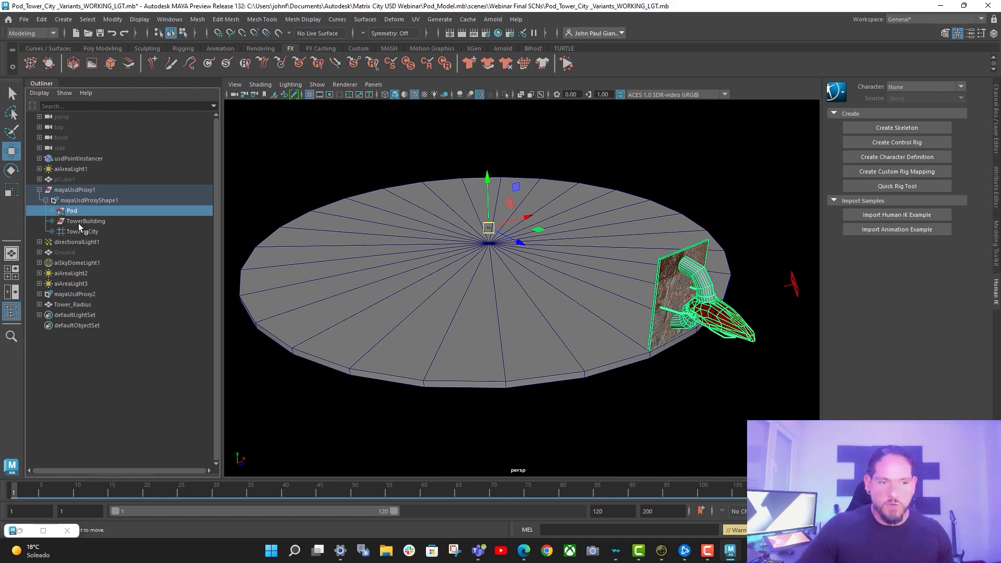
left_click(88, 221)
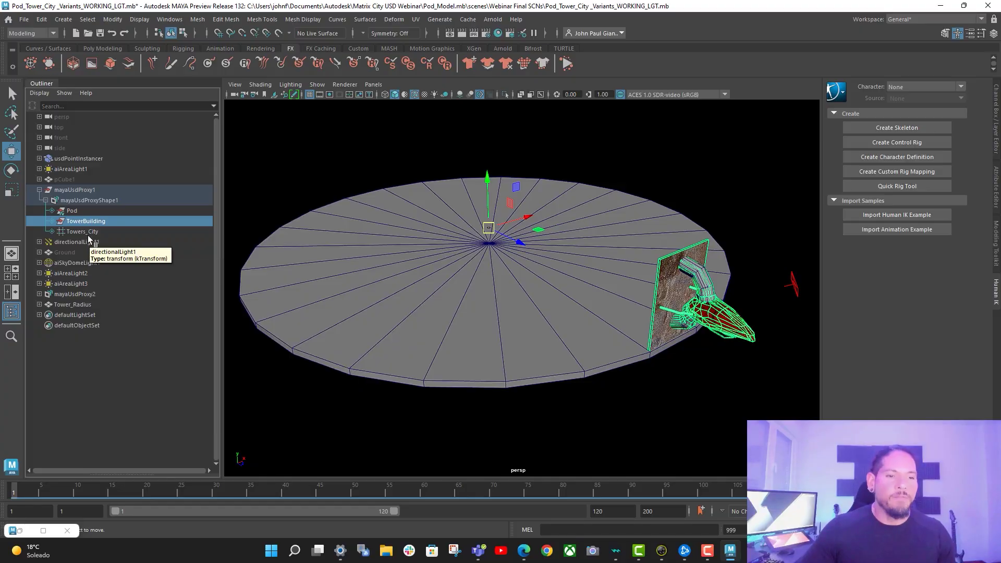
left_click(81, 232)
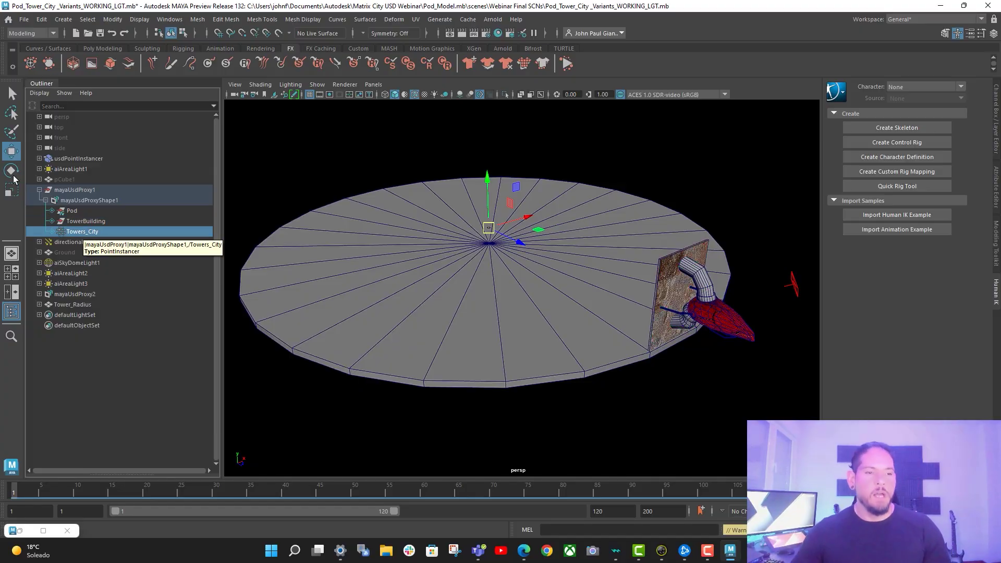
left_click(93, 221)
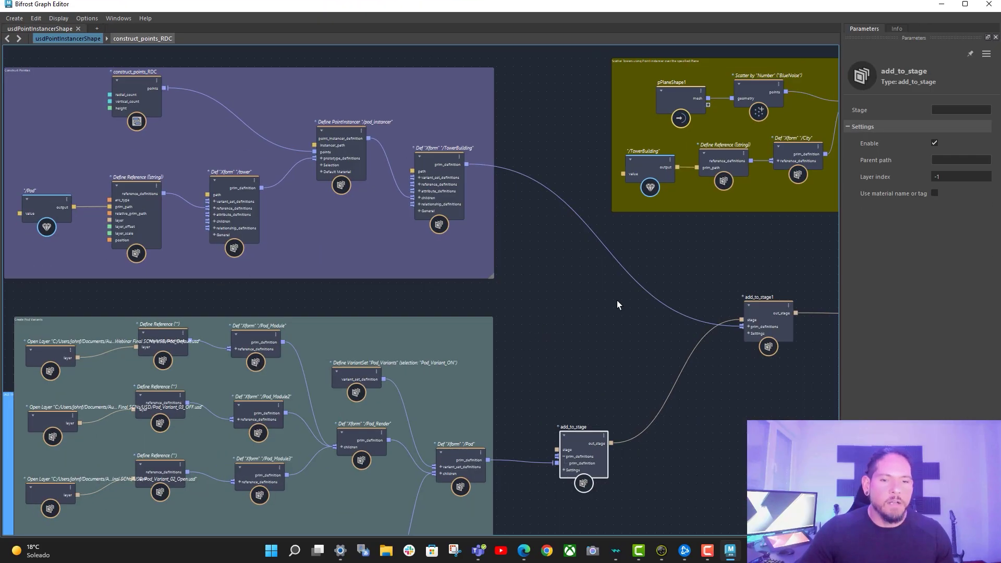
- In the Bifrost Graph Editor, select the add_to_stage1 node and move it slightly closer to add_to_stage
middle_click_drag(635, 310, 566, 308)
left_click(678, 313)
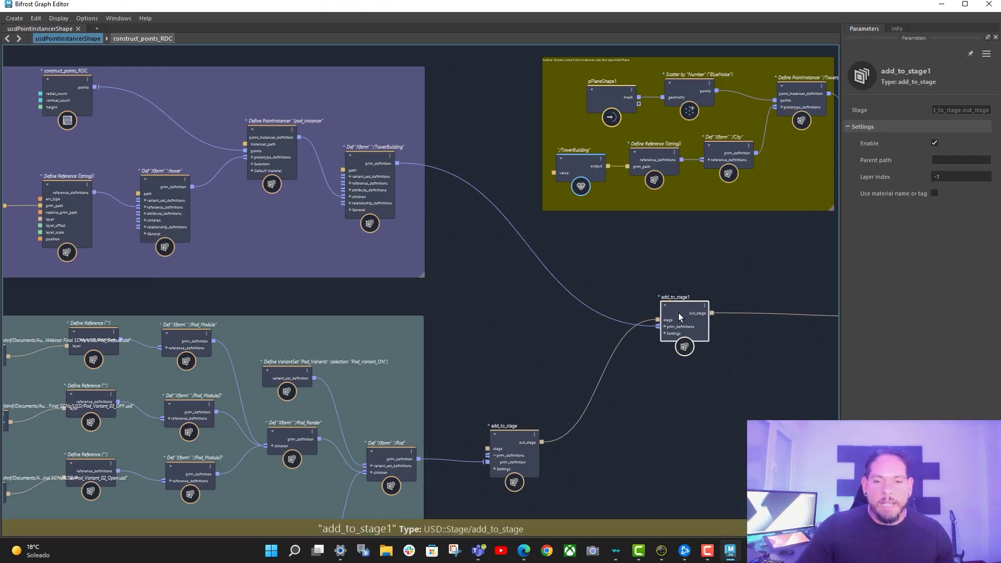
mouse_move(681, 317)
left_mouse_down()
mouse_move(690, 314)
mouse_move(682, 324)
left_mouse_up()
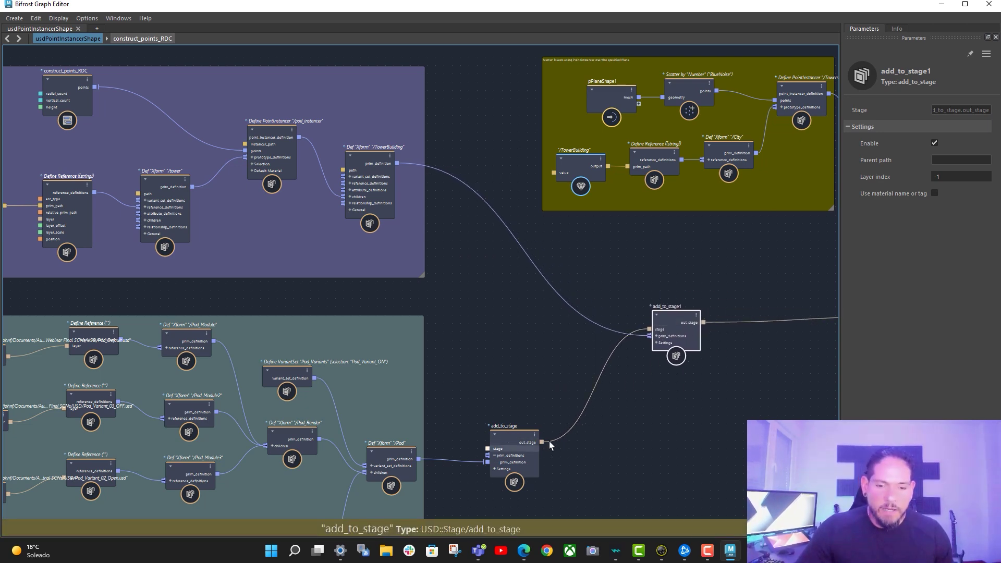
- Shift the add_to_stage node slightly and view the node types that can be created for add_to_stage1's prim_definitions input
left_click_drag(521, 438, 515, 437)
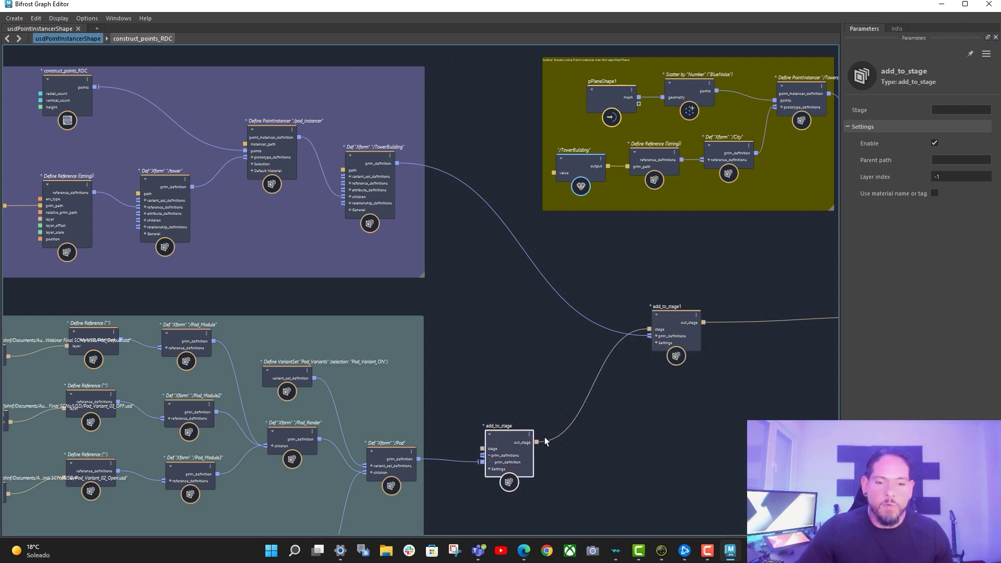
right_click(675, 338)
mouse_move(739, 380)
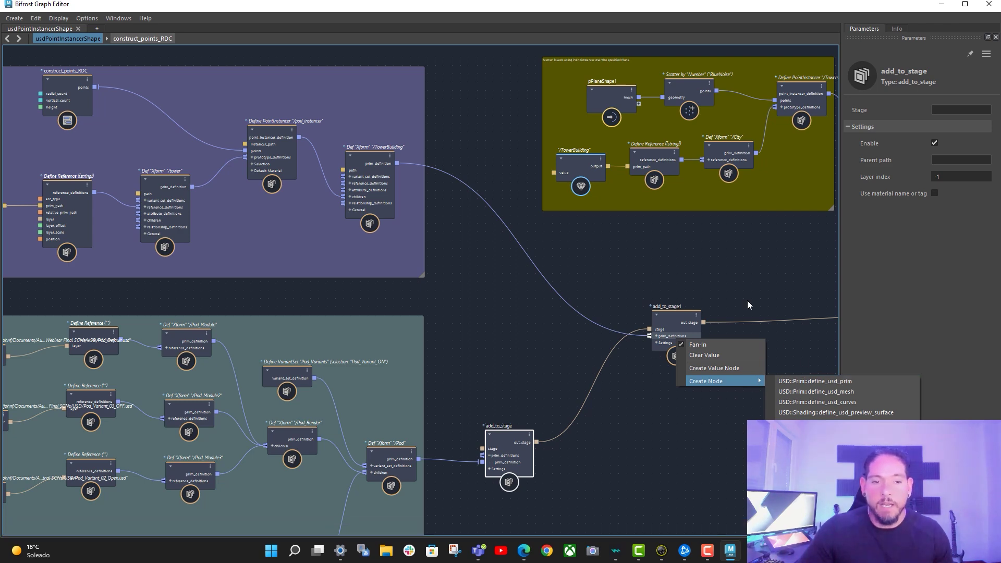
left_click(401, 114)
- Select the "/TowerBuilding" Xform node and examine its path, general parameters and incoming connections
left_click(366, 150)
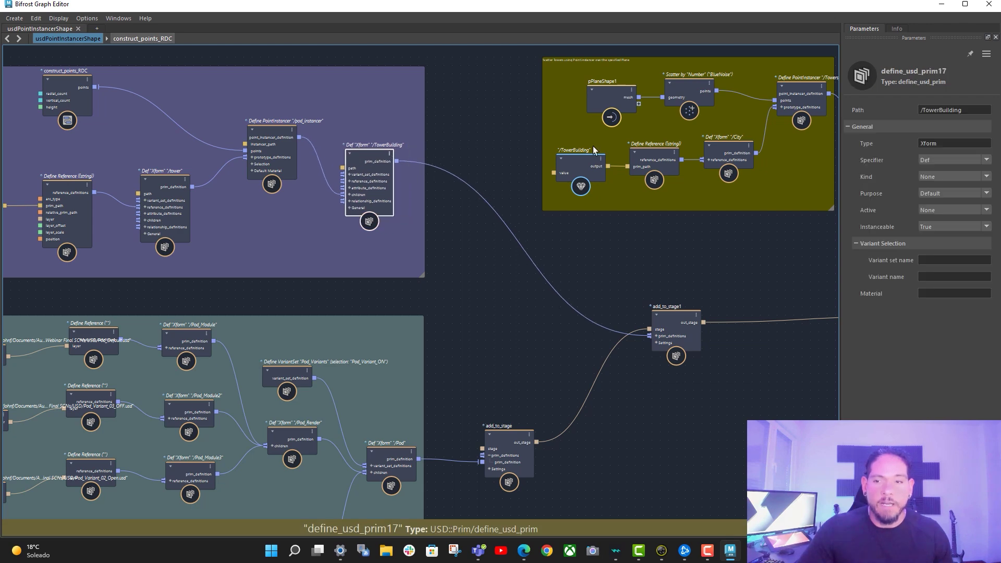
middle_click_drag(427, 115, 449, 126)
scroll(449, 126, "up", 5)
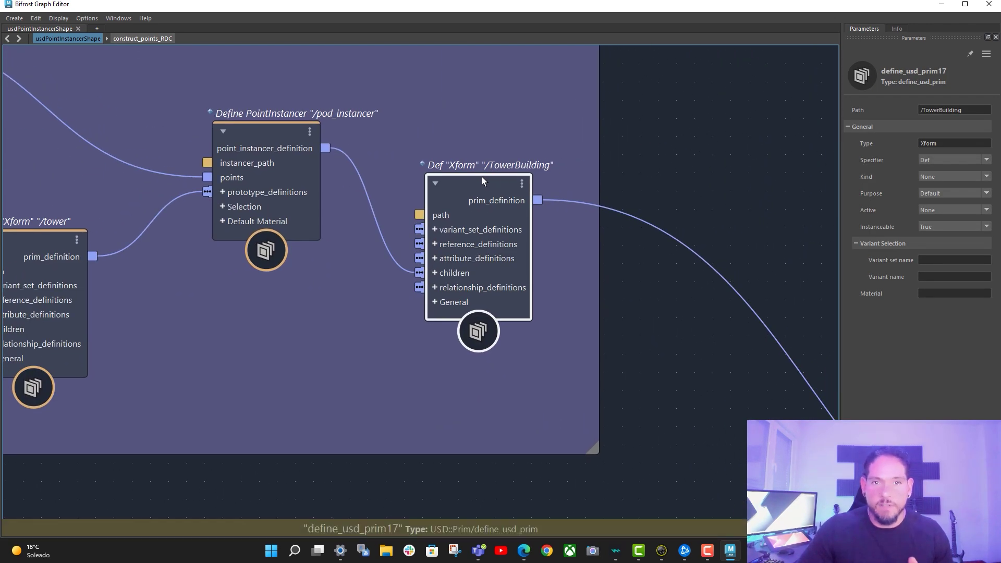
left_click_drag(473, 190, 460, 189)
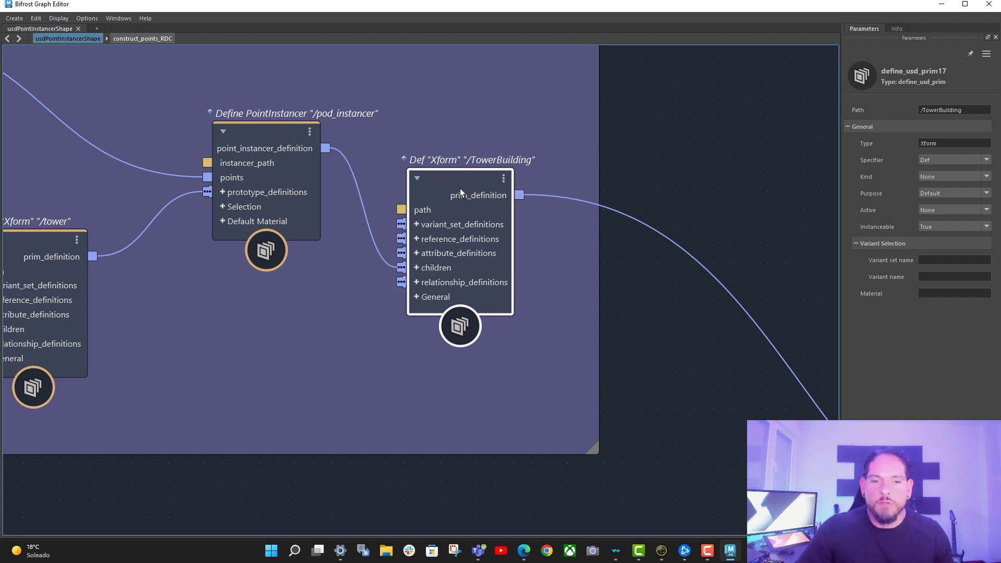
middle_click_drag(688, 158, 694, 164, "alt")
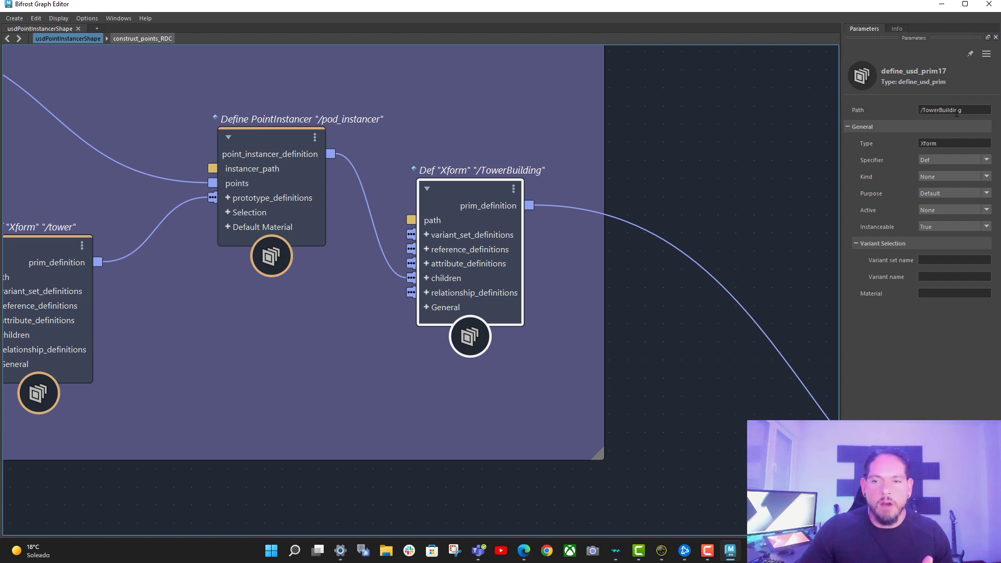
middle_click_drag(710, 157, 742, 160, "alt")
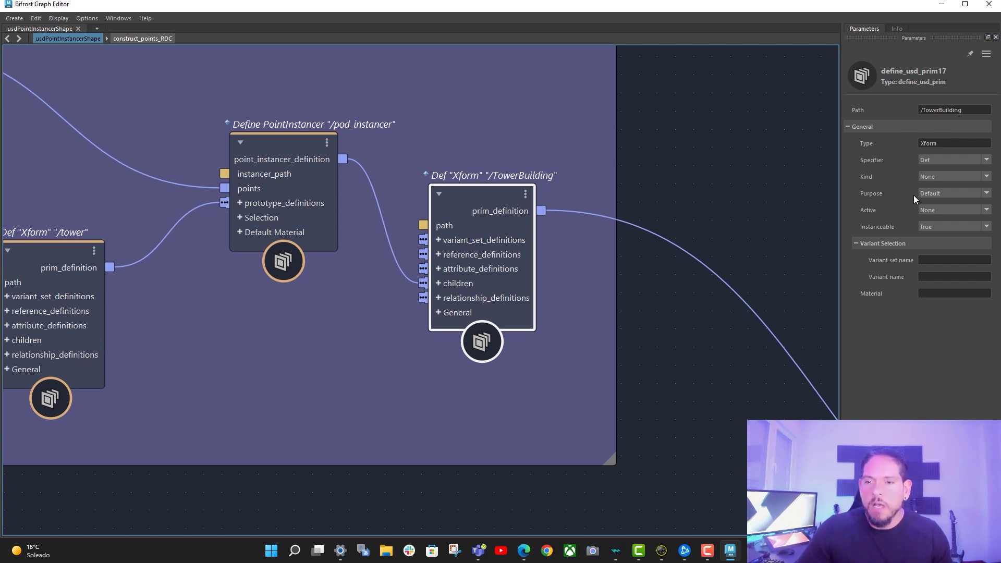
middle_click_drag(718, 214, 816, 206, "alt")
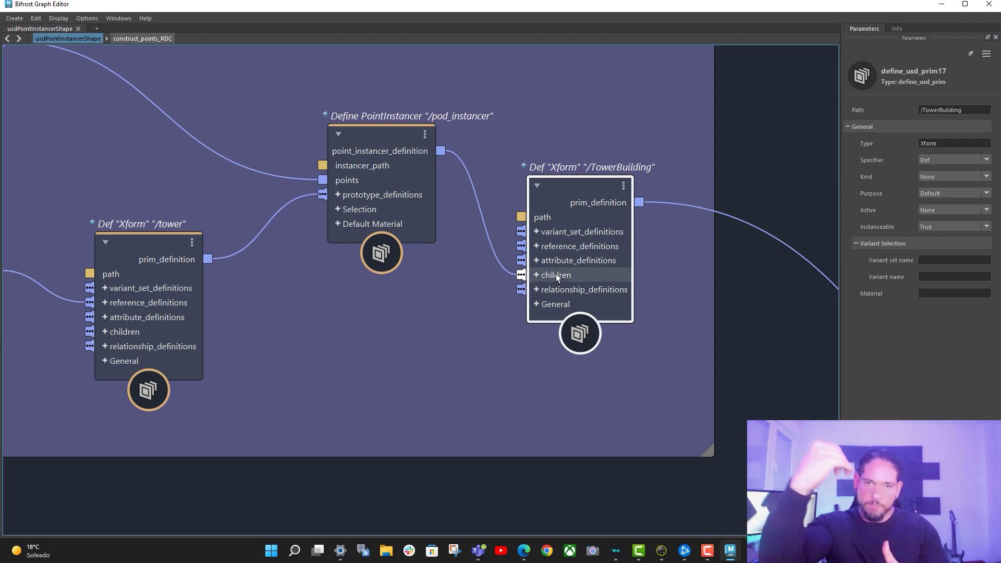
- View the node types that can be created for the "/TowerBuilding" Xform's children input, including define_usd_point_instancer
right_click(555, 273)
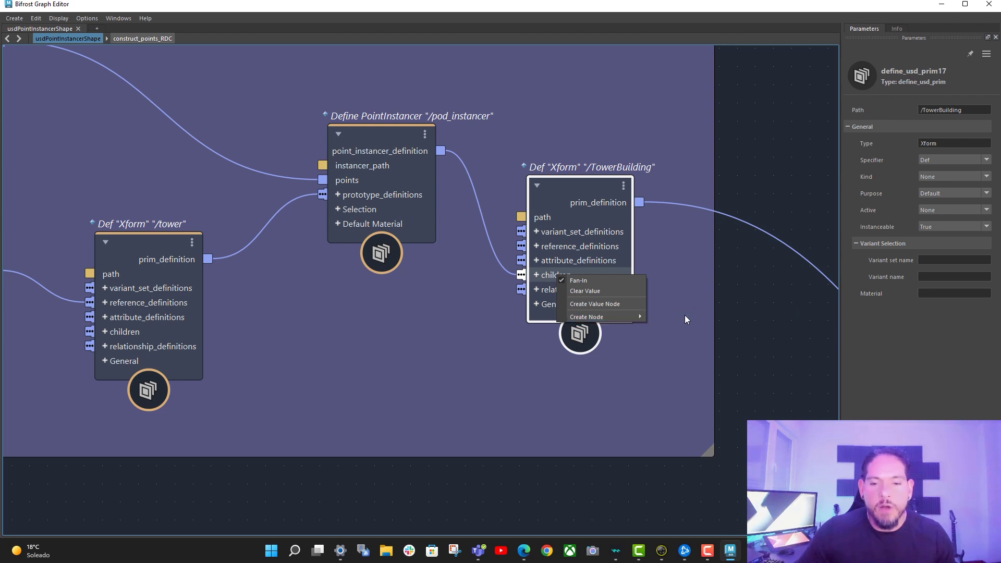
mouse_move(626, 323)
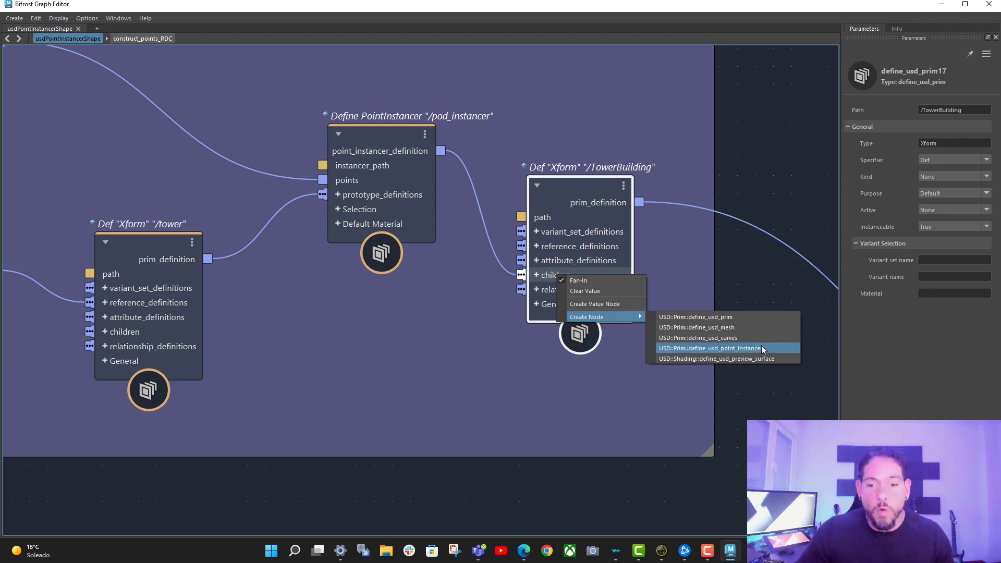
left_click(770, 128)
- Select the "/pod_instancer" PointInstancer node, move it slightly closer to "/TowerBuilding", and widen the parameter area to read its settings
left_click_drag(334, 152, 368, 145)
key("ctrl+z")
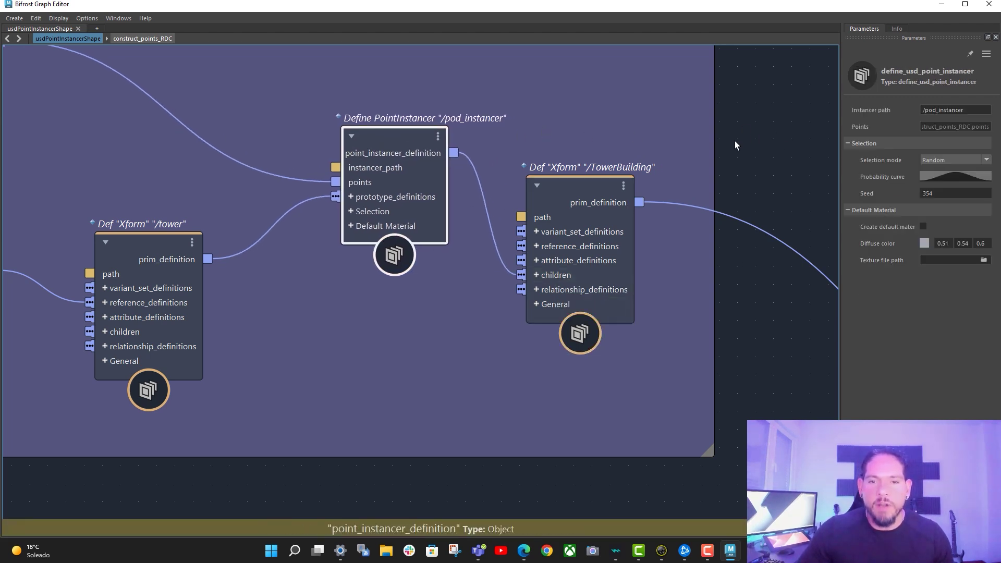
middle_click_drag(735, 145, 692, 156)
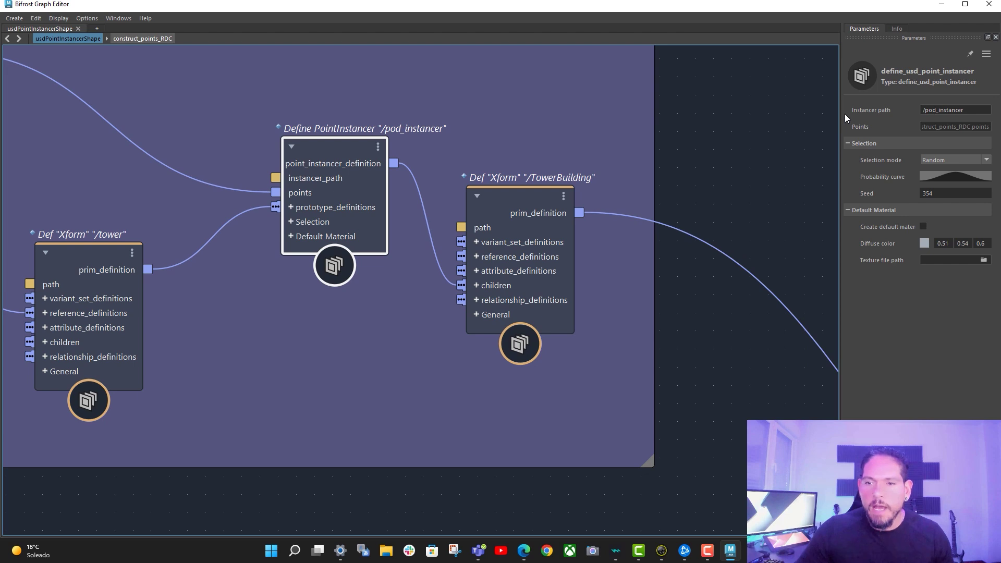
left_click_drag(841, 121, 772, 130)
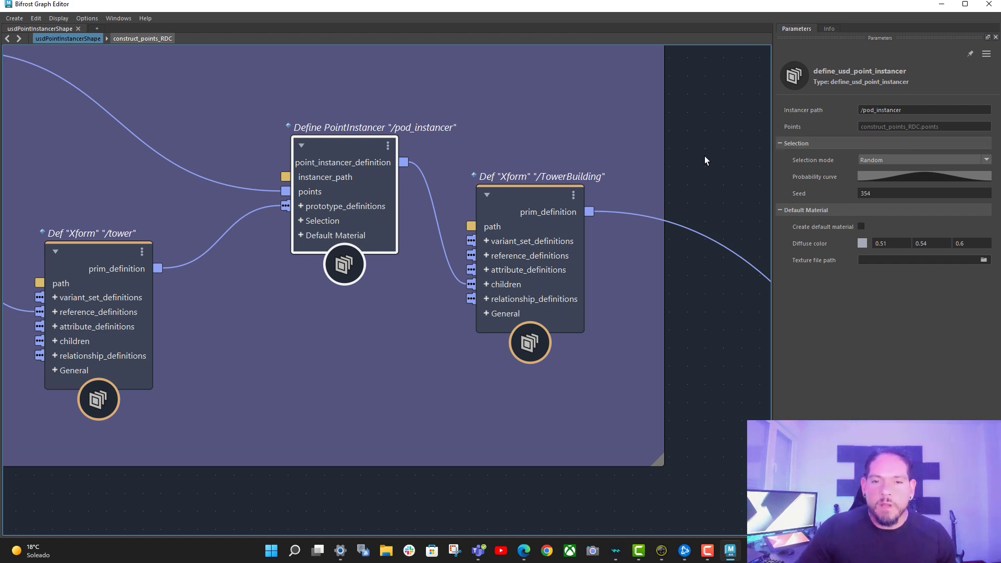
- Create a define_usd_point_instancer node feeding the "/TowerBuilding" Xform's children, and delete it again
right_click(514, 280)
mouse_move(564, 321)
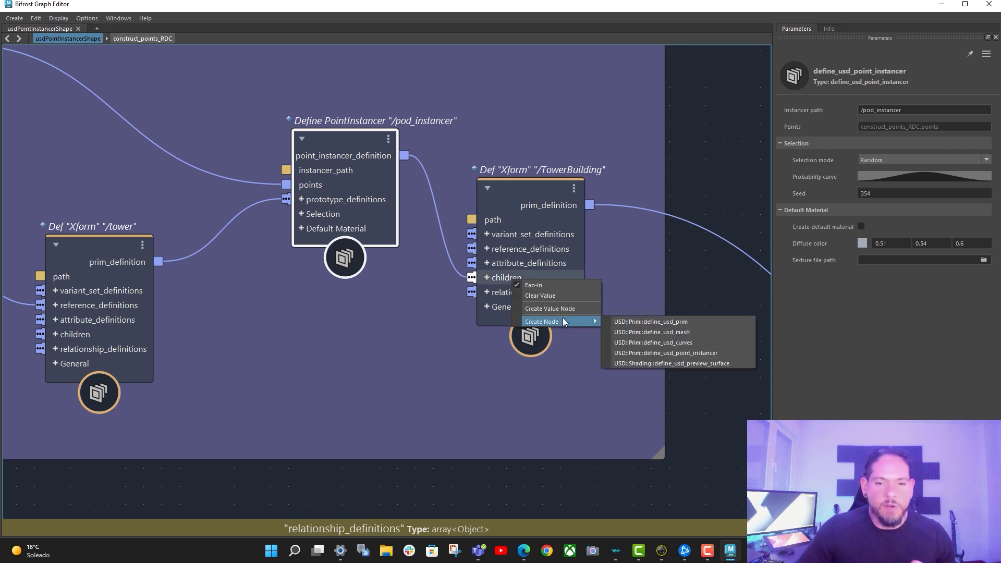
left_click(687, 353)
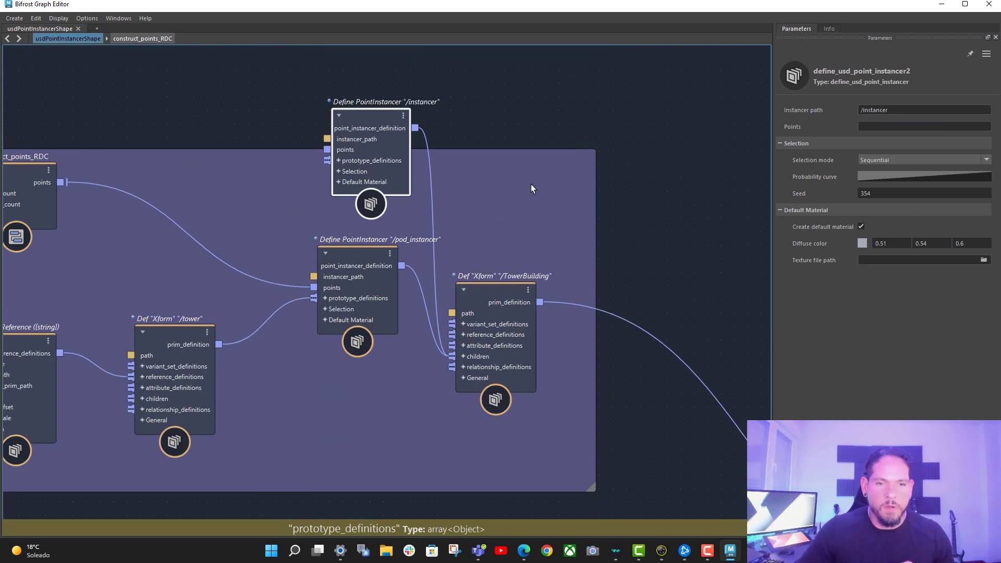
middle_click_drag(531, 186, 533, 193, "alt")
left_click_drag(371, 128, 359, 118)
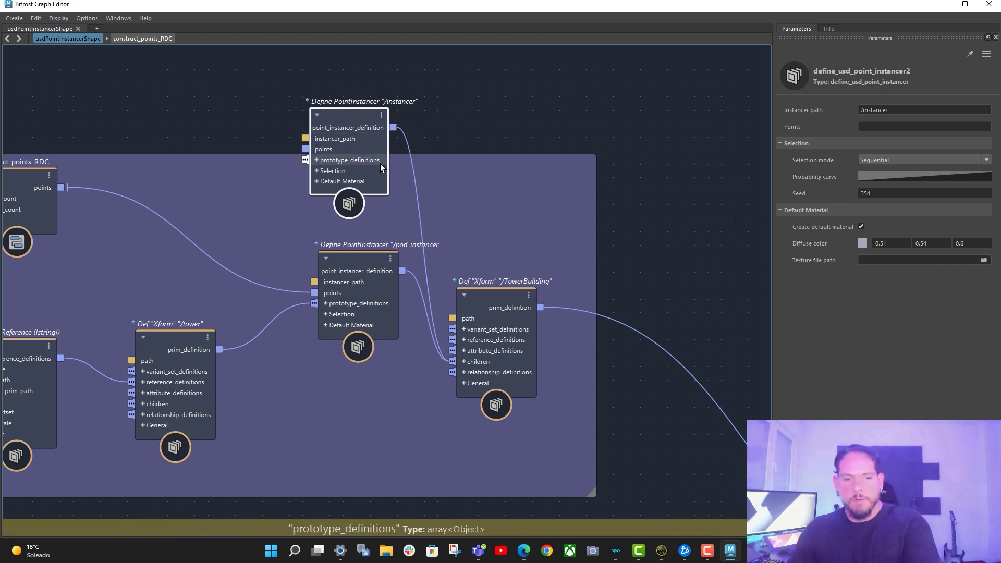
key("Delete")
- Select the "/pod_instancer" node and examine its Selection mode options, keeping Random
left_click_drag(373, 259, 373, 255)
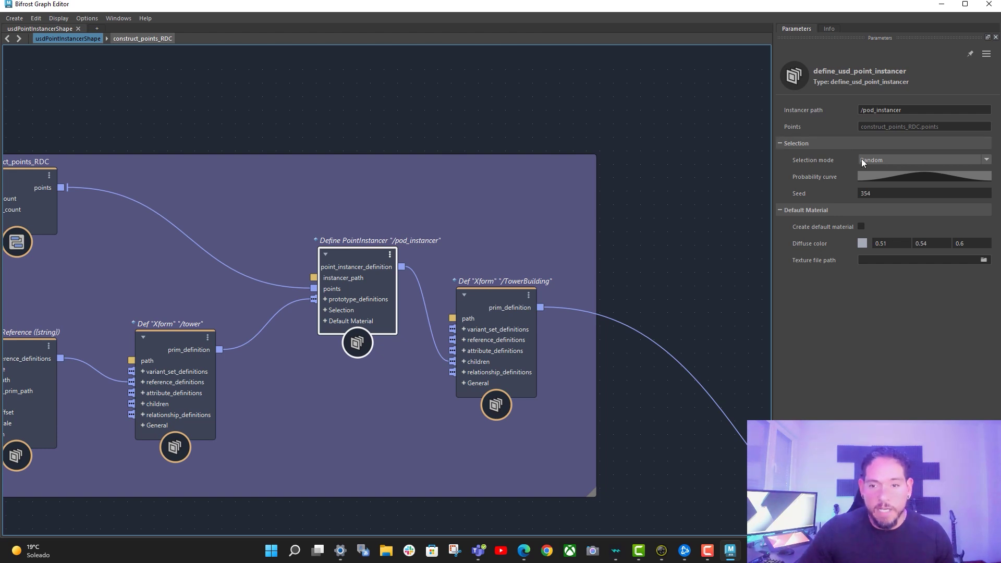
left_click(890, 160)
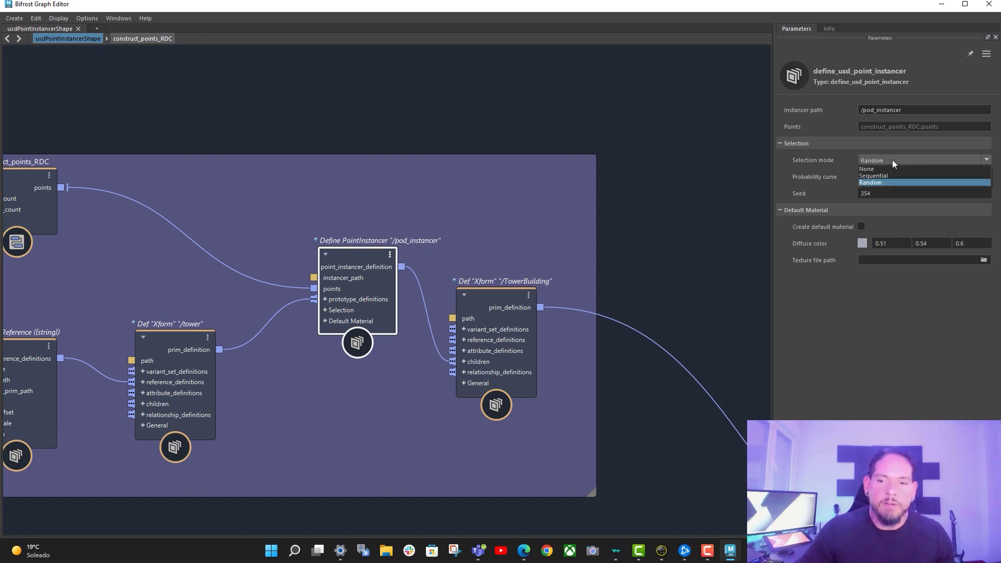
left_click(892, 159)
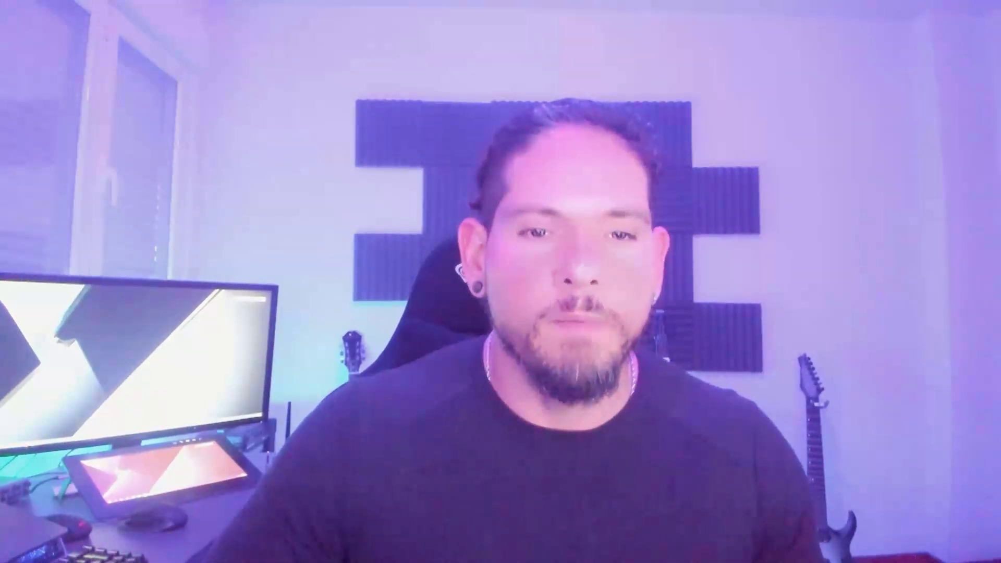
left_click(893, 160)
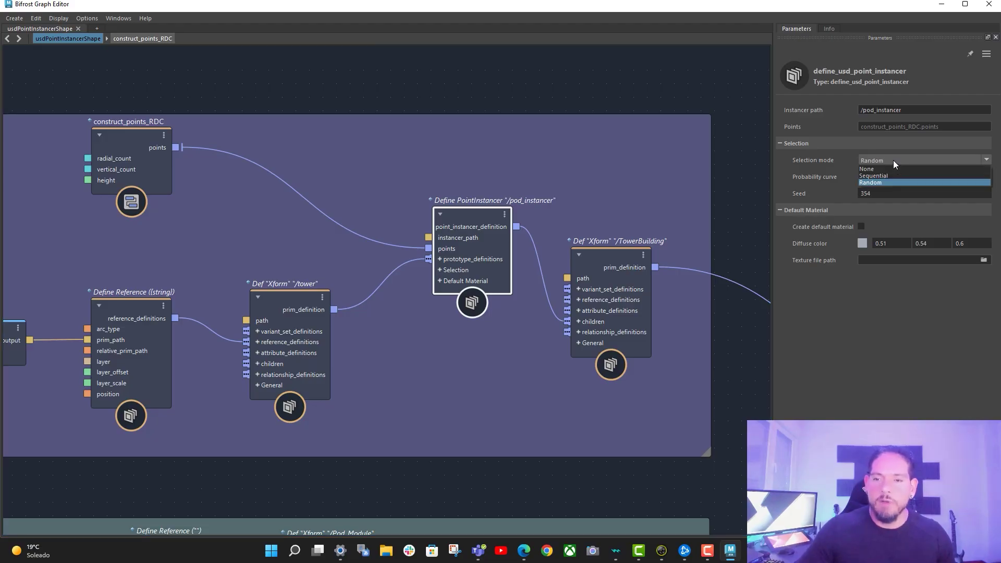
left_click(893, 159)
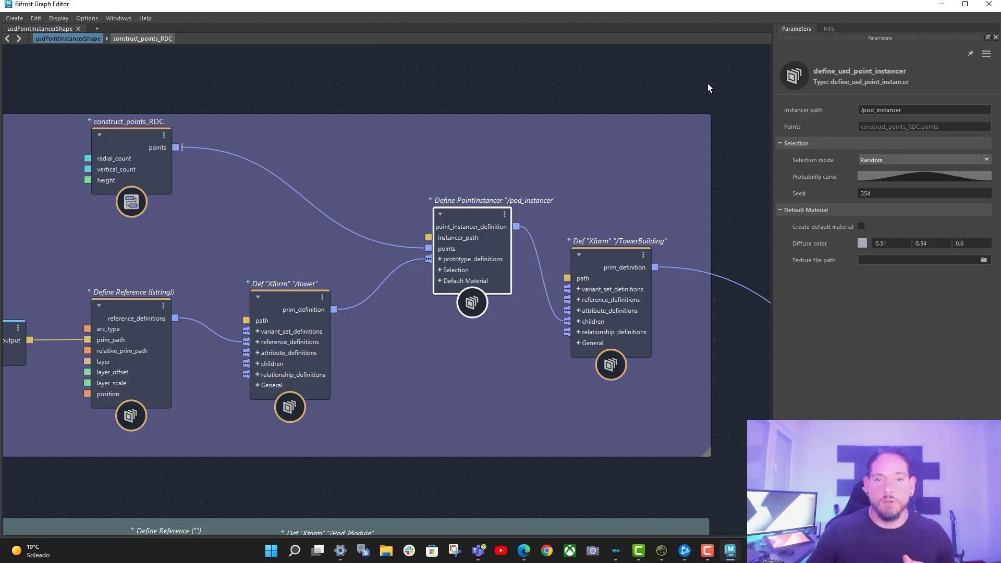
left_click(906, 179)
- Reselect the "/pod_instancer" node and switch Create default material on and off again
left_click(677, 84)
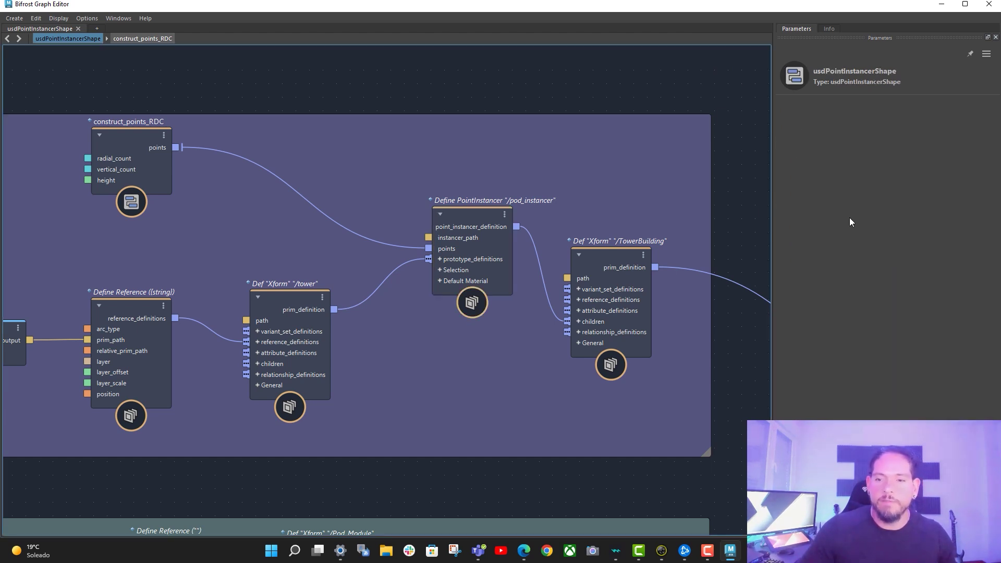
right_click(501, 223)
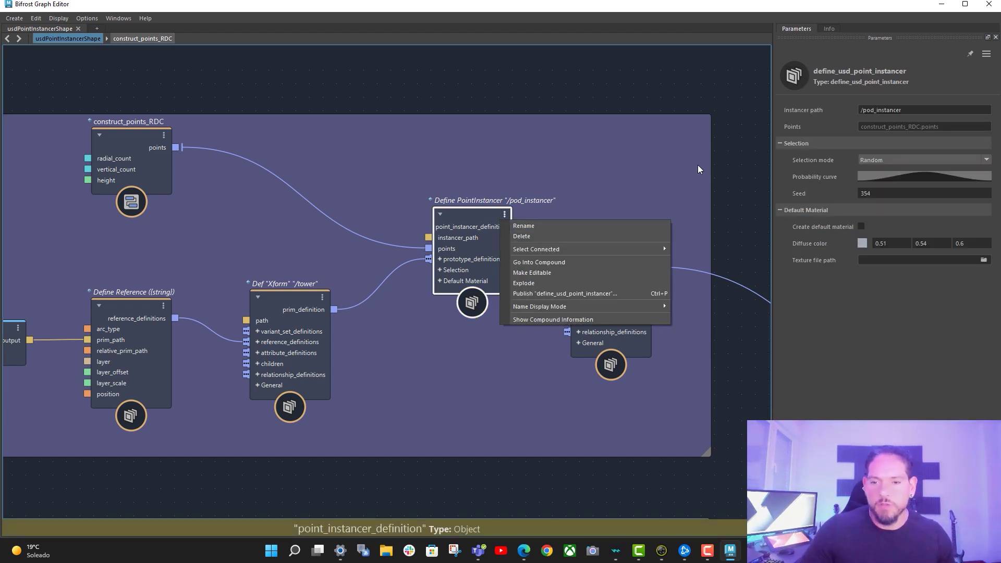
left_click(734, 143)
left_click(483, 214)
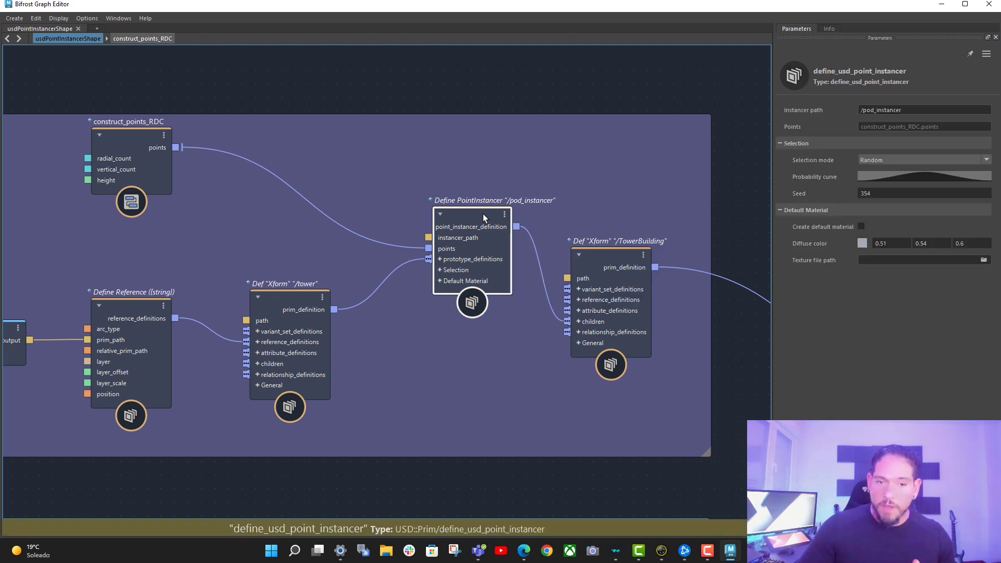
left_click(861, 226)
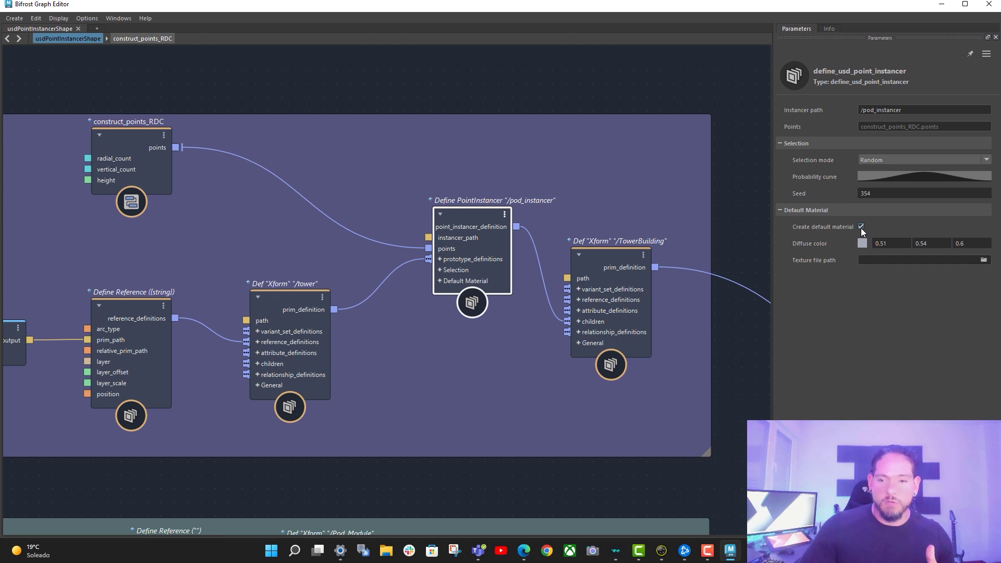
left_click(861, 227)
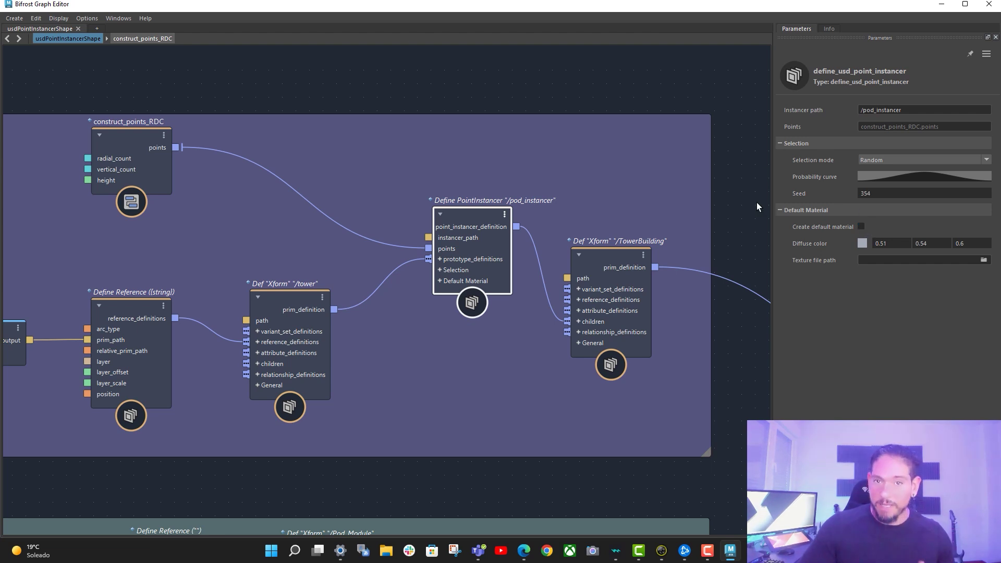
- Clear the value of the points input on the "/pod_instancer" node and deselect the node
middle_click_drag(422, 96, 505, 88, "alt")
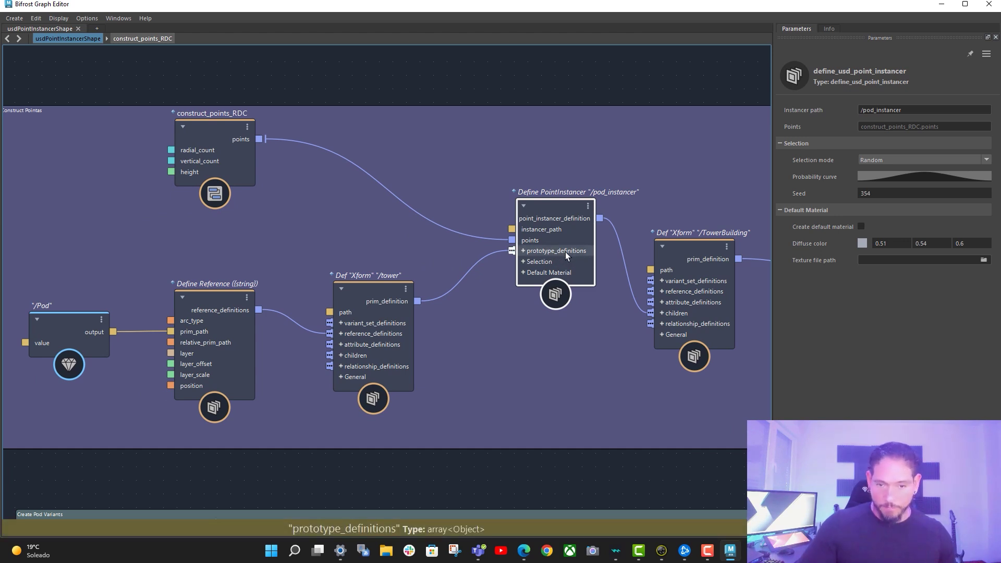
right_click(537, 241)
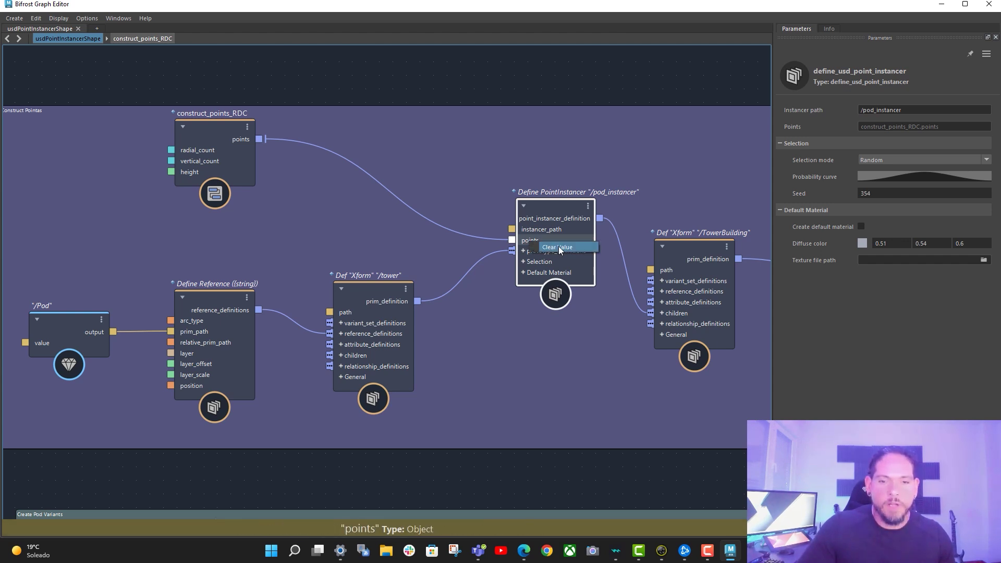
left_click(555, 248)
left_click(493, 73)
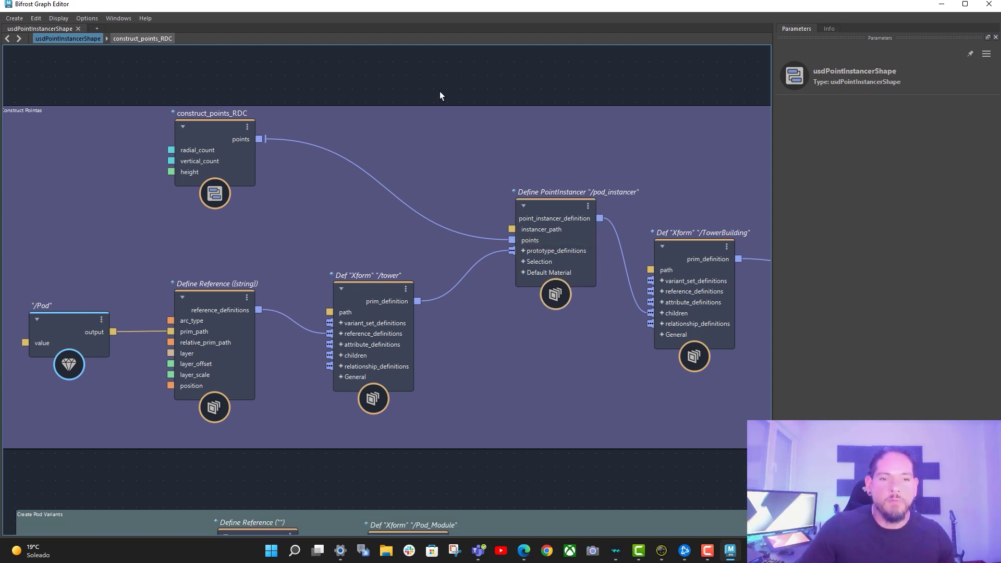
- Select the construct_points_RDC compound and go inside it to view its internal node network
middle_click_drag(284, 116, 318, 92, "alt")
left_click(254, 128)
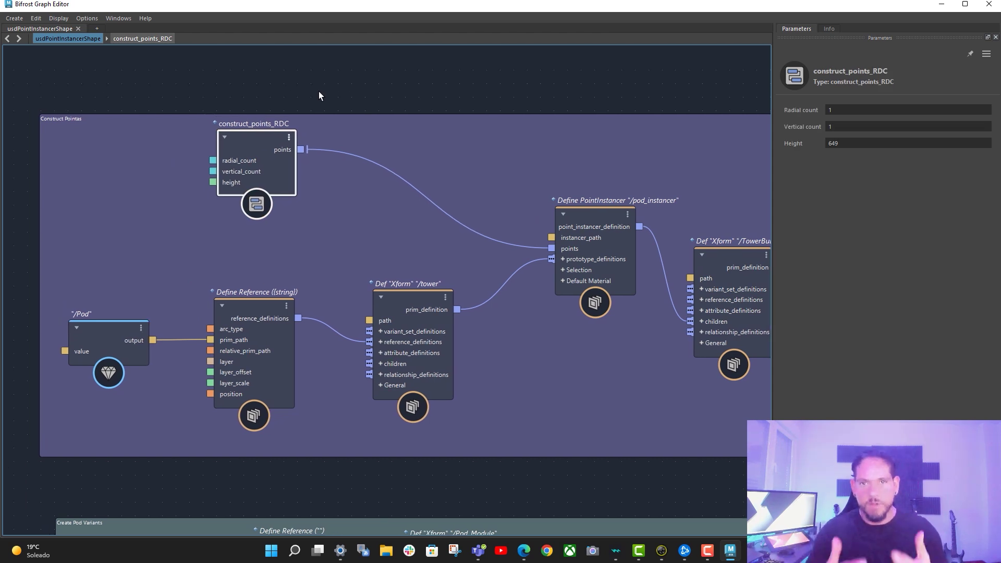
double_click(268, 136)
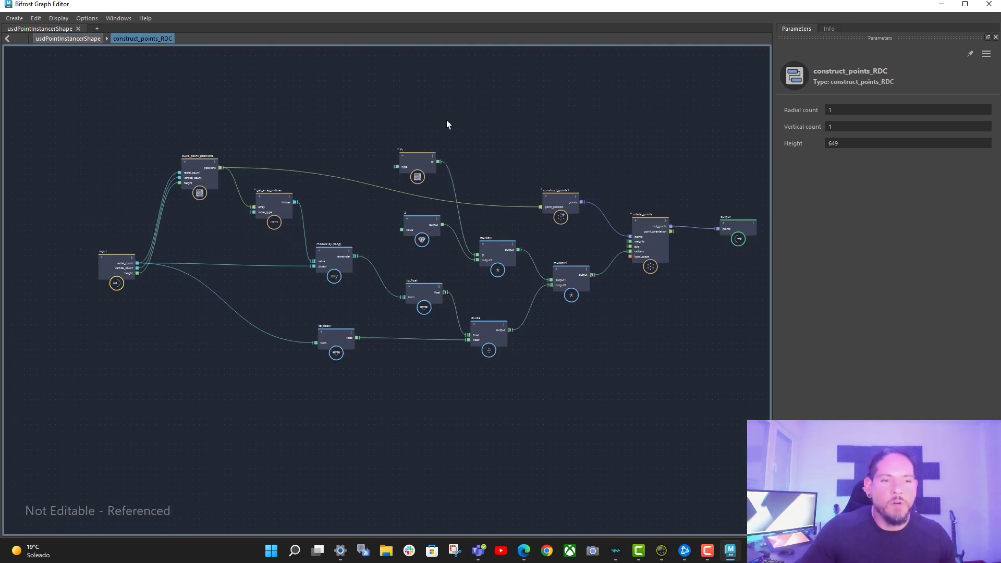
scroll(114, 192, "up", 5)
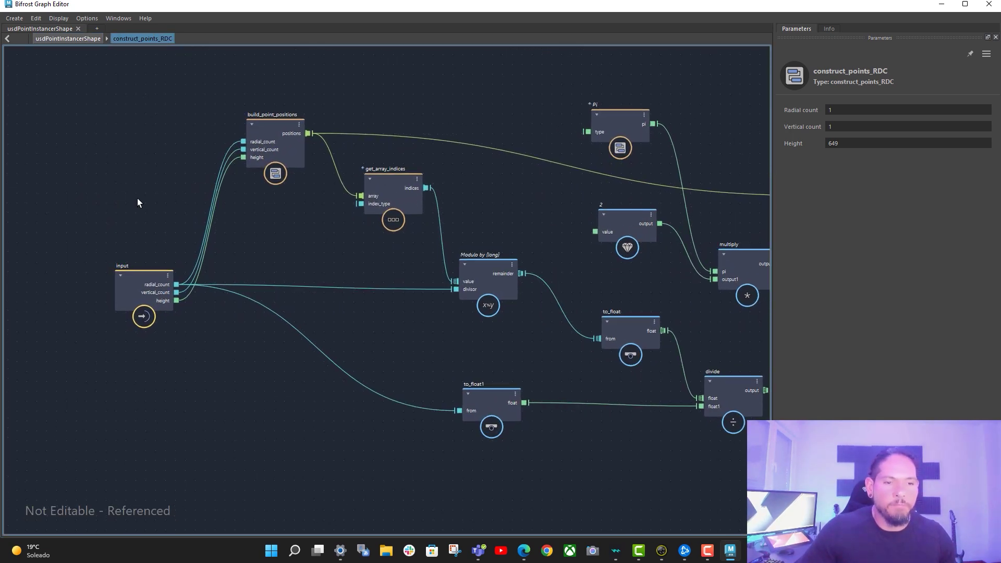
- Select the compound's input node and trace its radial_count, vertical_count and height connections to build_point_positions
left_click(115, 267)
middle_click_drag(220, 236, 214, 244, "alt")
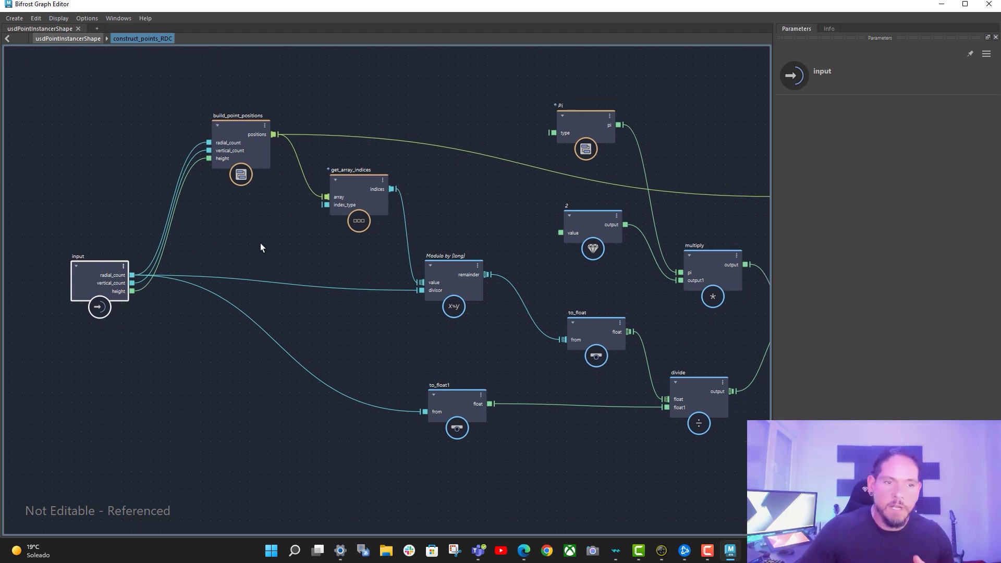
middle_click_drag(256, 247, 244, 281, "alt")
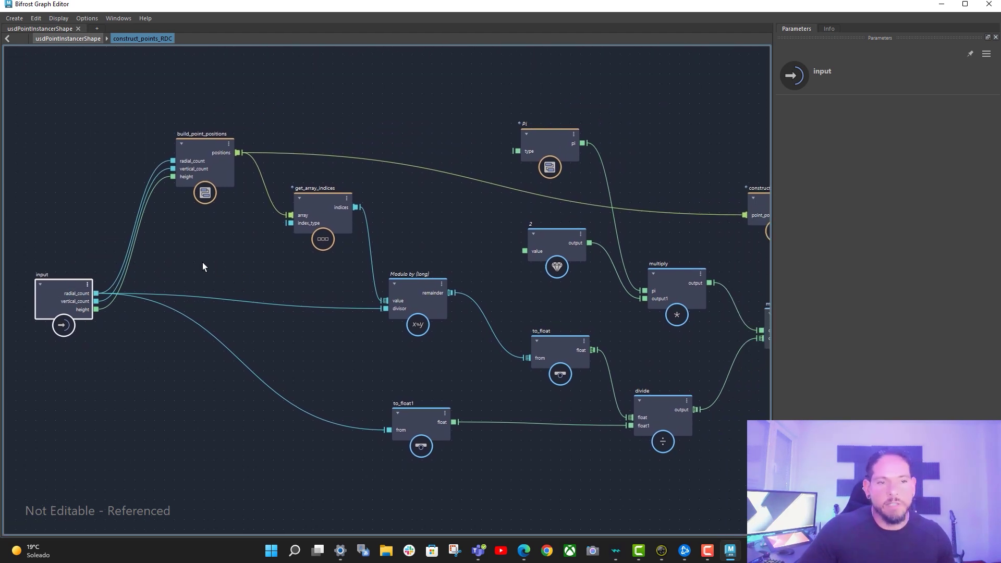
middle_click_drag(176, 256, 203, 255, "alt")
left_click_drag(112, 295, 86, 290)
middle_click_drag(193, 257, 207, 262, "alt")
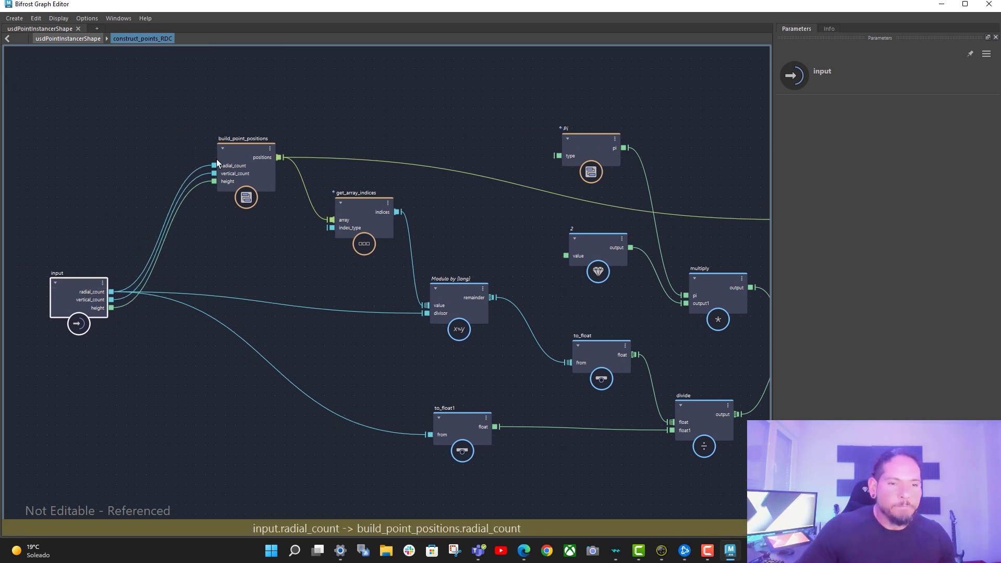
- Select the build_point_positions node and follow its positions output through get_array_indices toward construct_points1 and the math nodes
left_click_drag(251, 153, 230, 161)
middle_click_drag(362, 98, 267, 91, "alt")
middle_click_drag(335, 214, 481, 166, "alt")
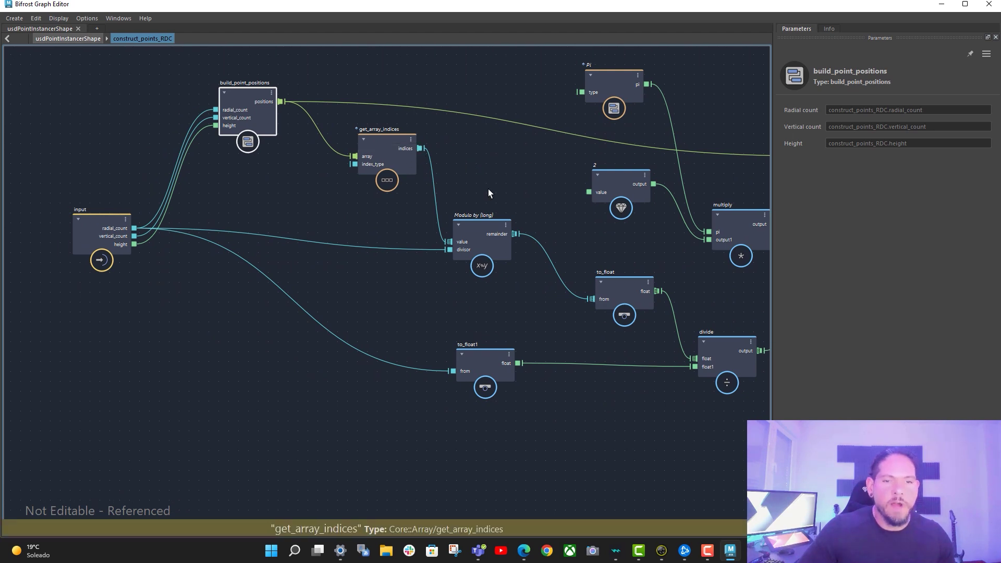
middle_click_drag(554, 201, 331, 174, "alt")
middle_click_drag(348, 207, 321, 193, "alt")
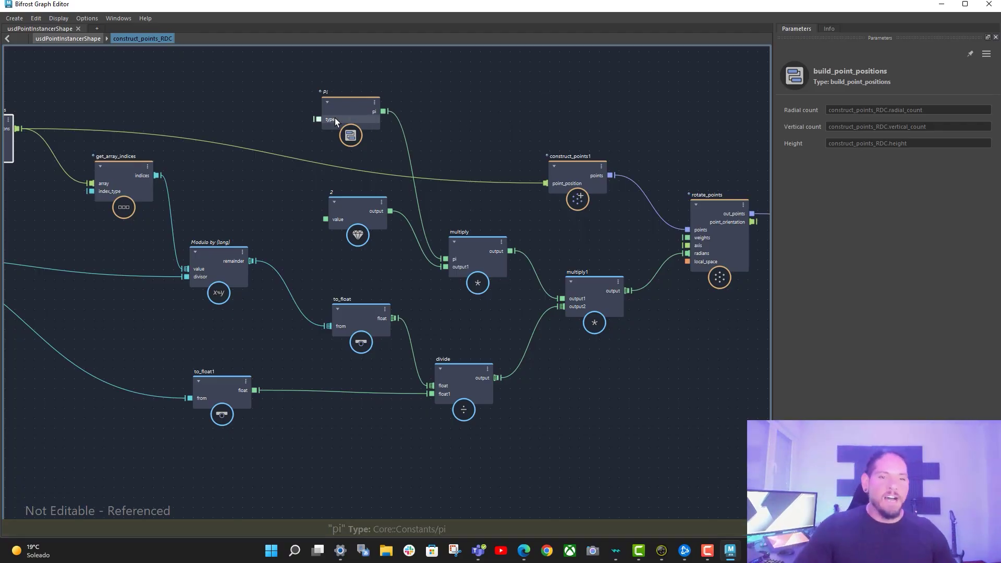
- Select the pi, 2, to_float, multiply, multiply1 and rotate_points nodes in turn to review the rotation calculation
left_click_drag(359, 114, 366, 117)
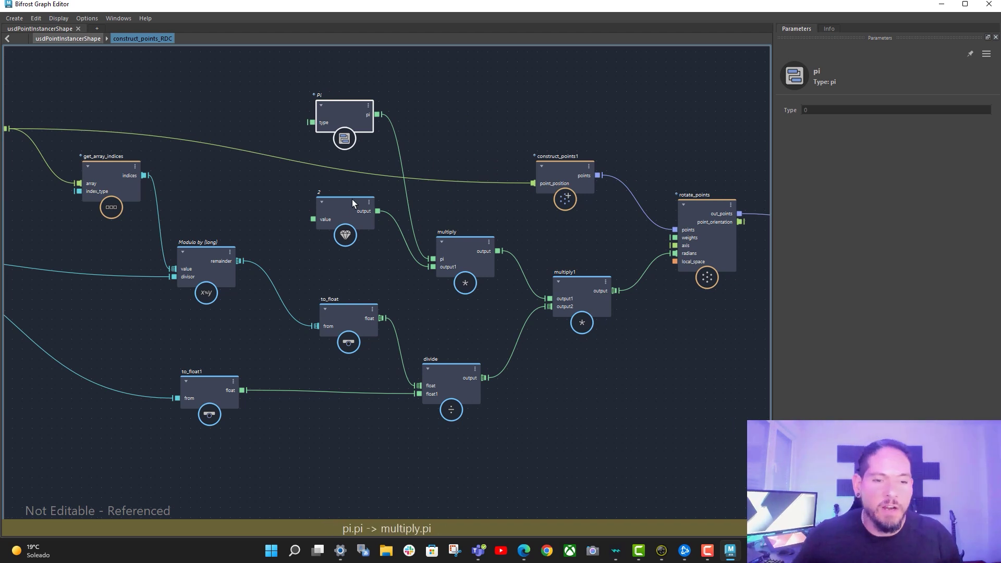
left_click_drag(356, 204, 357, 211)
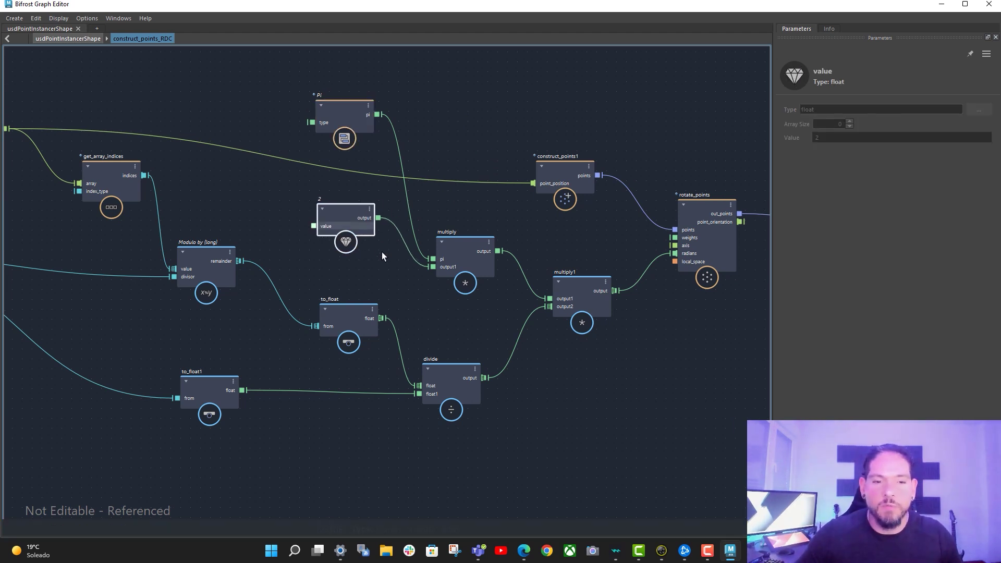
left_click_drag(345, 312, 337, 316)
left_click_drag(475, 249, 466, 246)
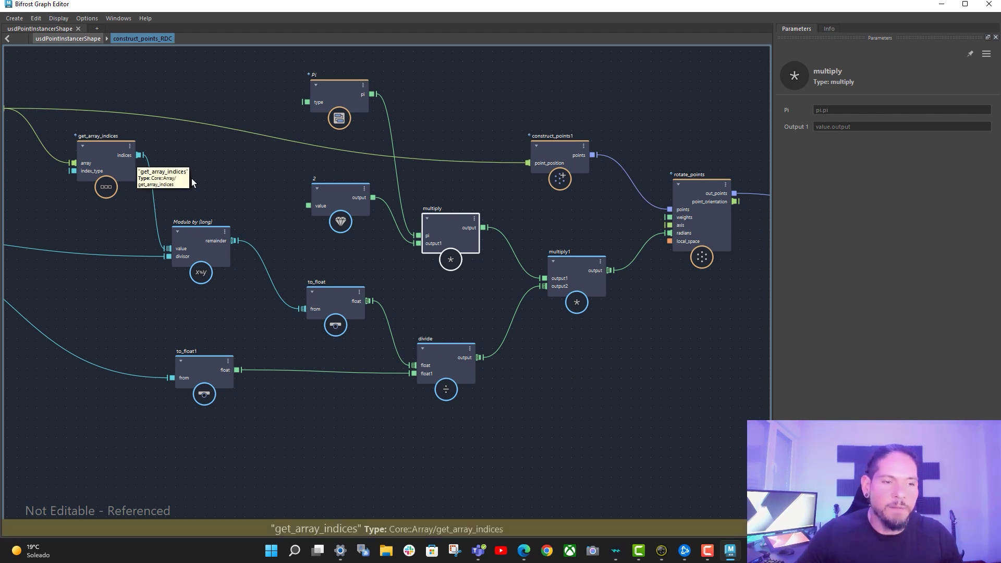
left_click_drag(592, 262, 595, 266)
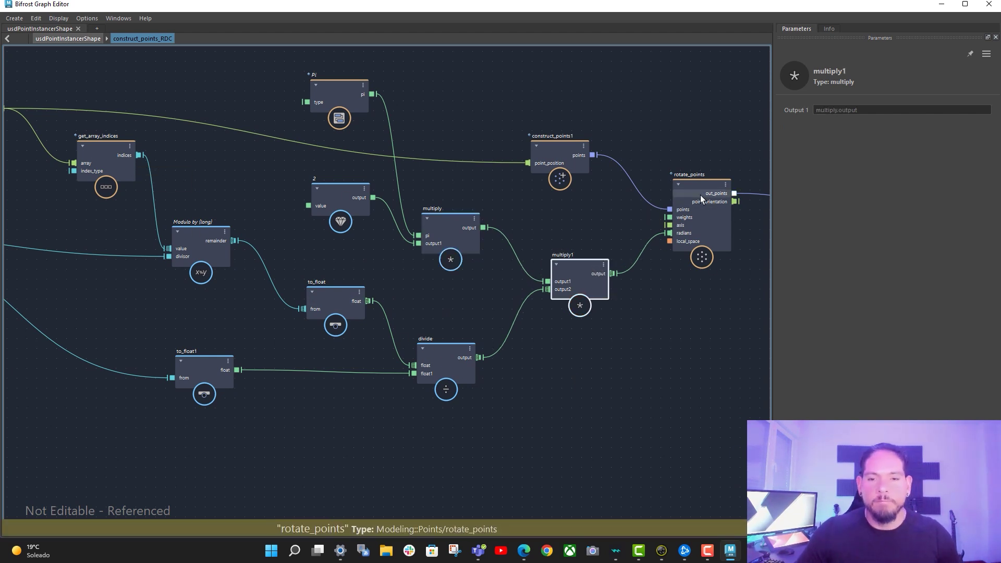
middle_click_drag(677, 320, 521, 331)
left_click_drag(554, 204, 553, 206)
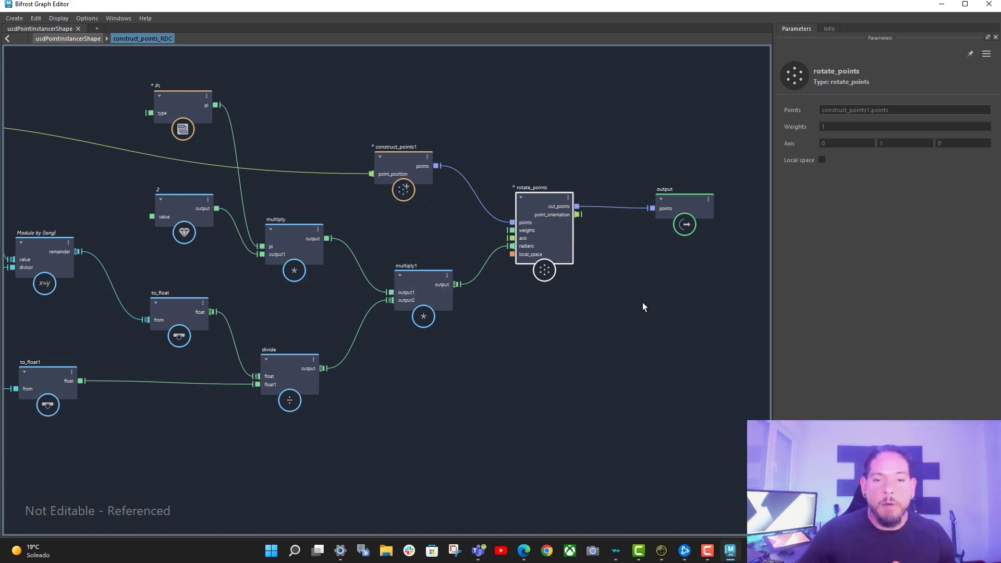
- Go back to the start of the network and select the input node to review its three outputs
middle_click_drag(452, 383, 658, 364, "alt")
middle_click_drag(108, 301, 470, 296, "alt")
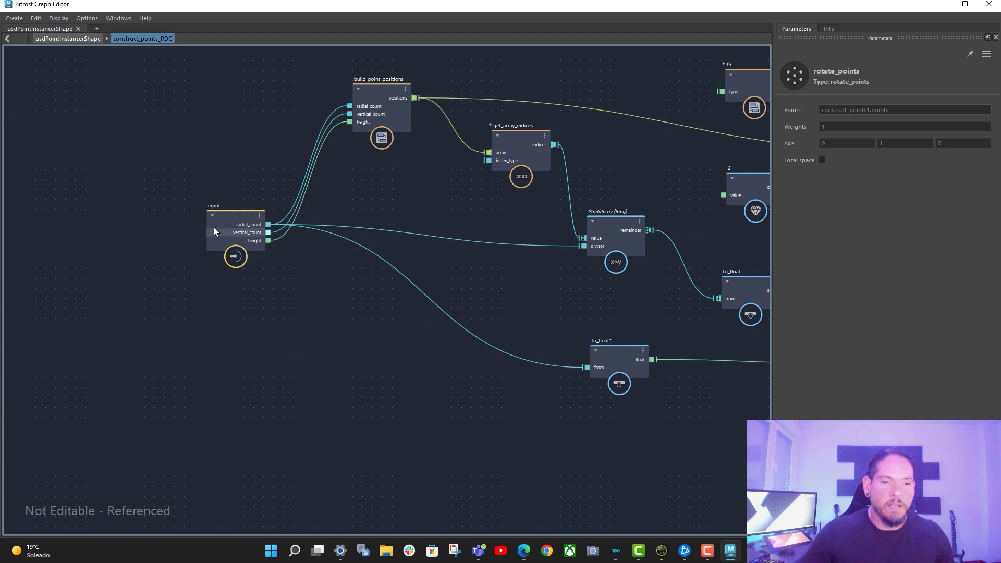
left_click_drag(224, 215, 212, 215)
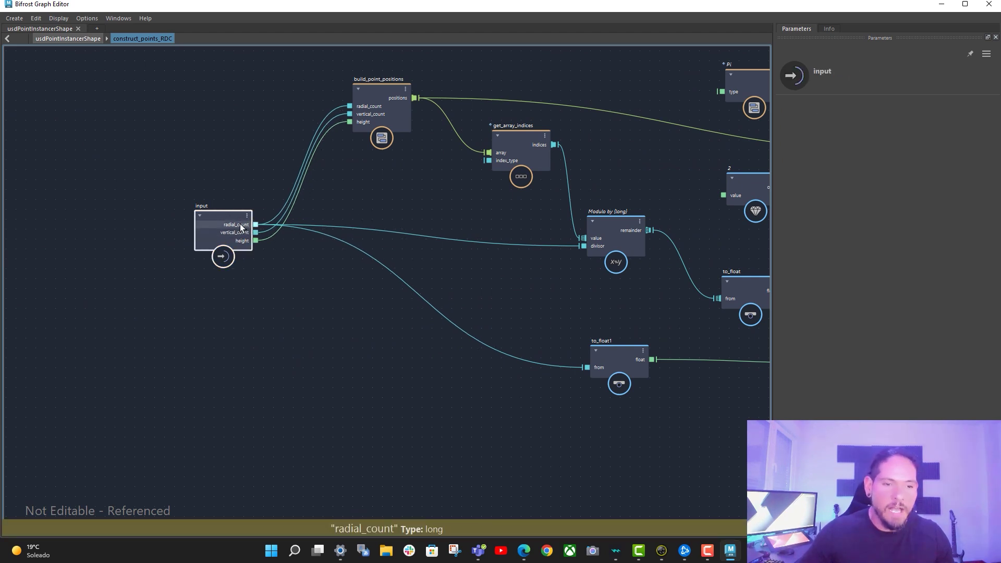
- Return to the usdPointInstancerShape graph level and move the Graph Editor window down to reveal the pod in the viewport
left_click(74, 39)
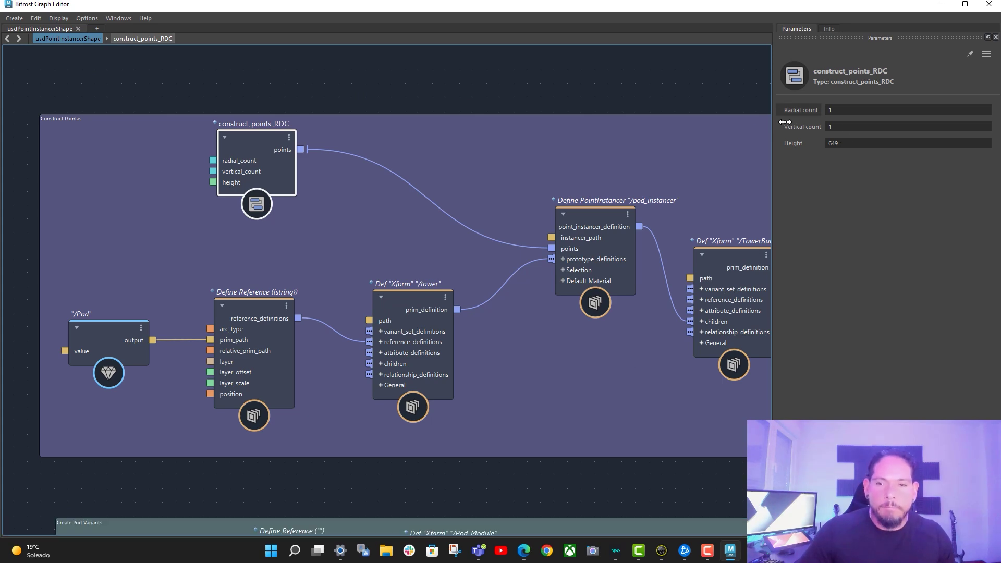
middle_click_drag(640, 96, 605, 93)
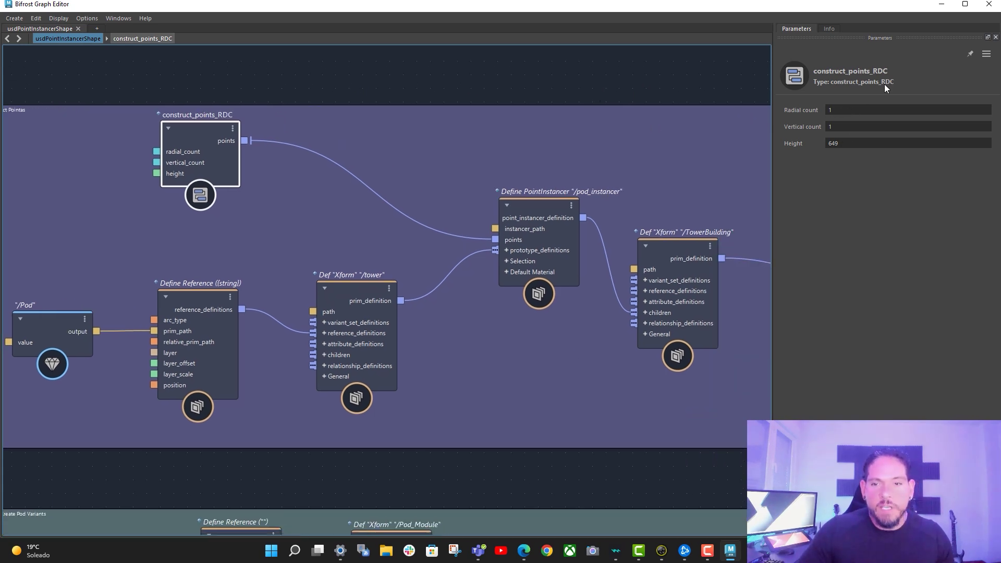
left_click_drag(891, 11, 823, 313)
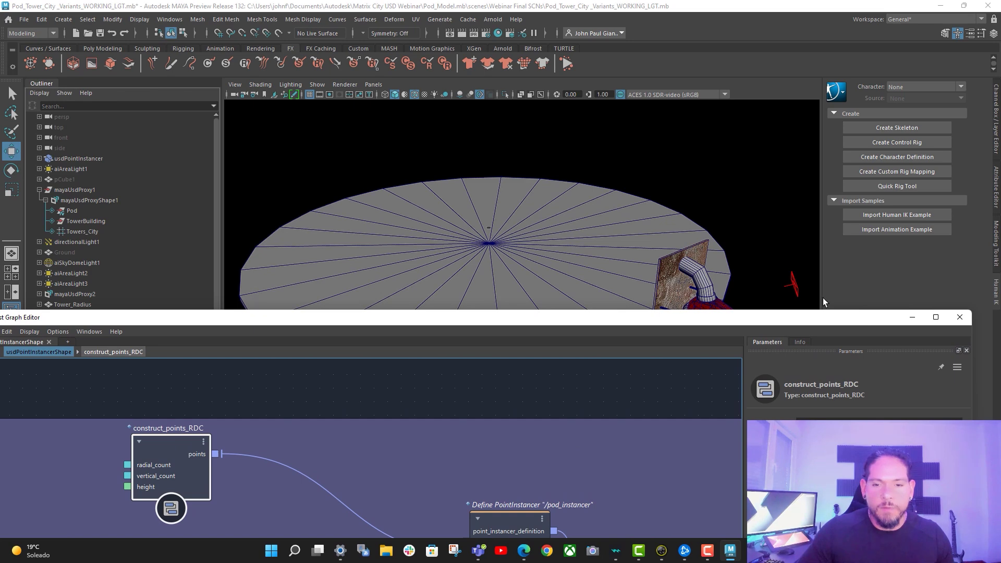
middle_click_drag(571, 168, 567, 161, "alt")
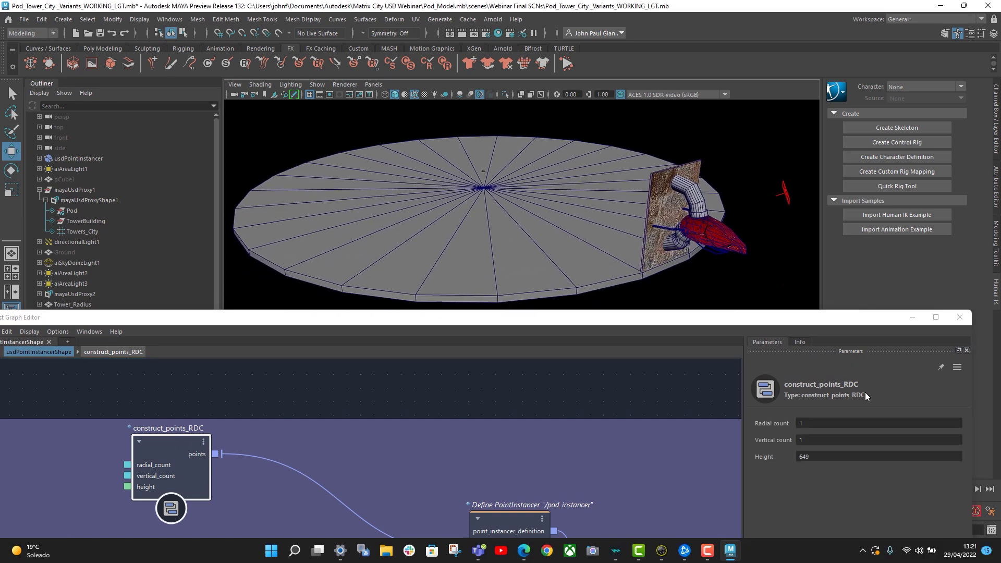
- Set the Radial count of construct_points_RDC to 2 and inspect the pods around the disc
left_click(808, 421)
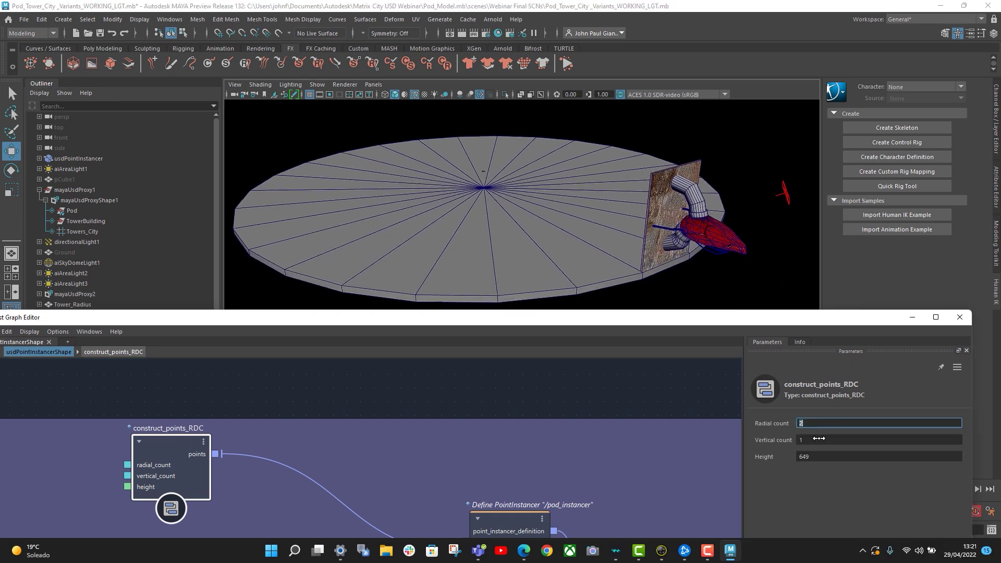
left_click_drag(553, 254, 372, 178, "alt")
left_click_drag(421, 247, 746, 242, "alt")
left_click_drag(619, 250, 623, 259, "alt")
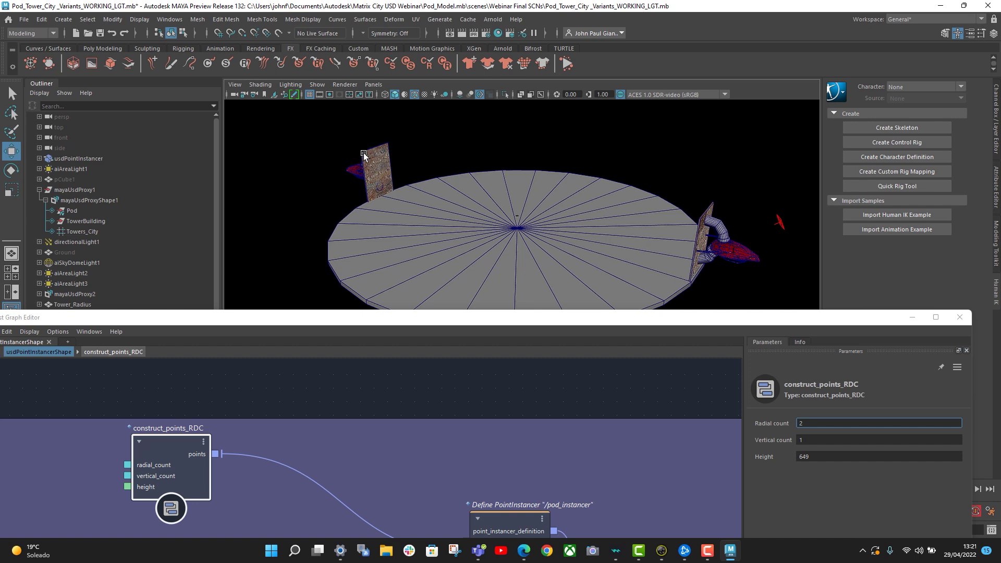
- Set the Radial count of construct_points_RDC to 3 and examine the pod spacing from several angles
left_click(804, 423)
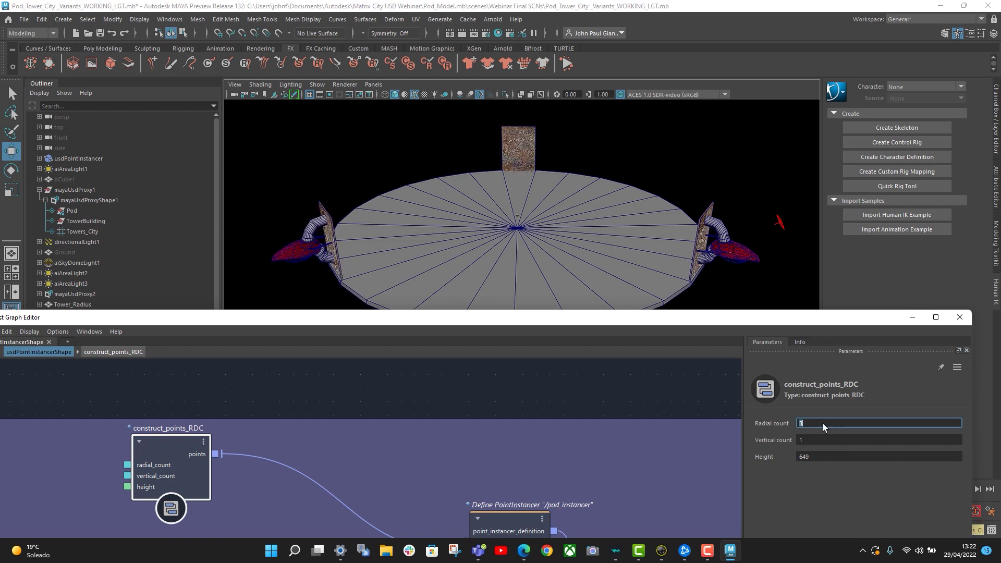
left_click_drag(546, 204, 534, 230, "alt")
right_click_drag(711, 248, 605, 248, "alt")
middle_click_drag(605, 249, 615, 209, "alt")
right_click_drag(615, 208, 669, 225, "alt")
middle_click_drag(669, 225, 649, 244, "alt")
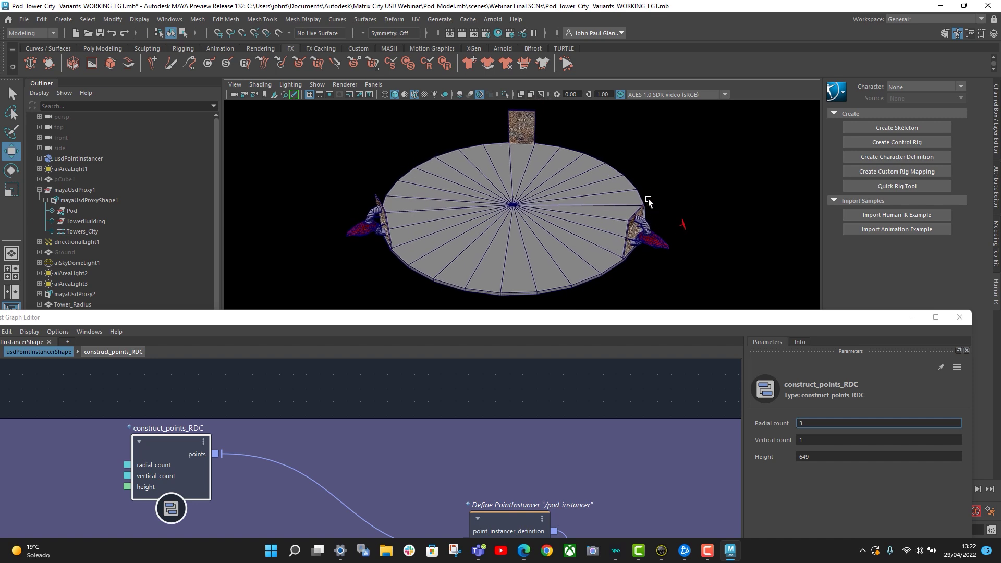
middle_click_drag(471, 223, 469, 229, "alt")
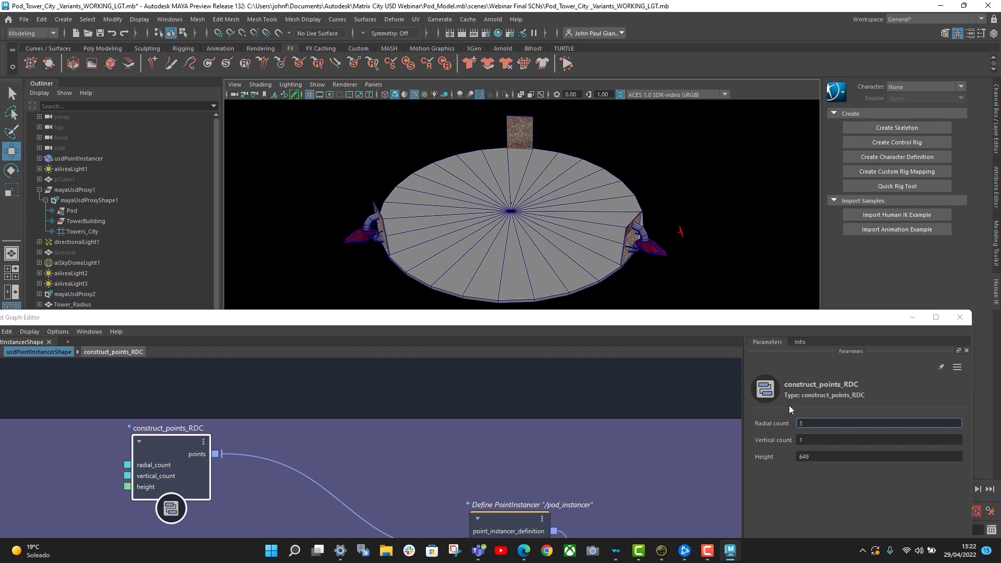
- Set the Radial count of construct_points_RDC to 4 and view the pod distribution from a lower angle
left_click(810, 424)
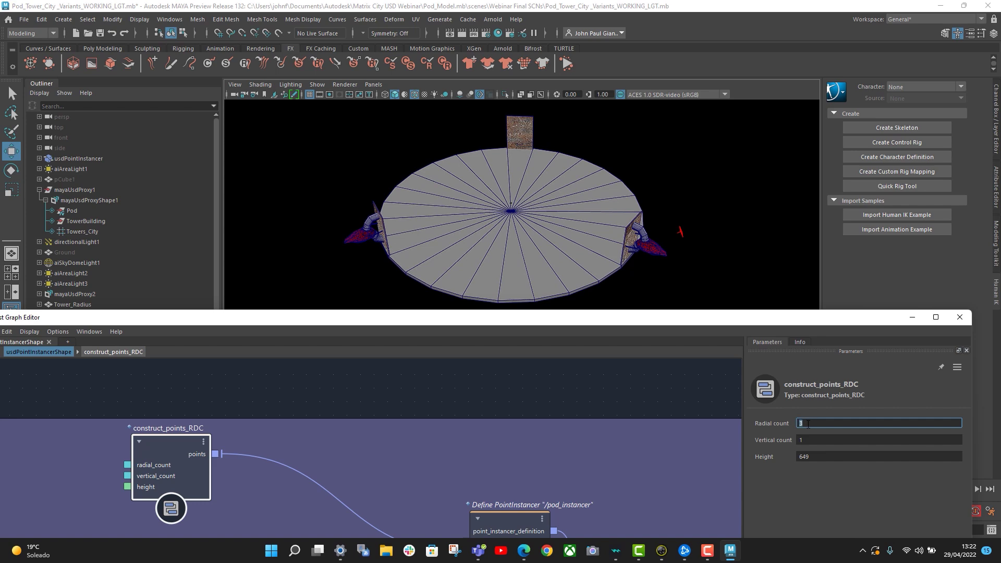
left_click_drag(603, 237, 630, 225, "alt")
left_click_drag(504, 225, 543, 235, "alt")
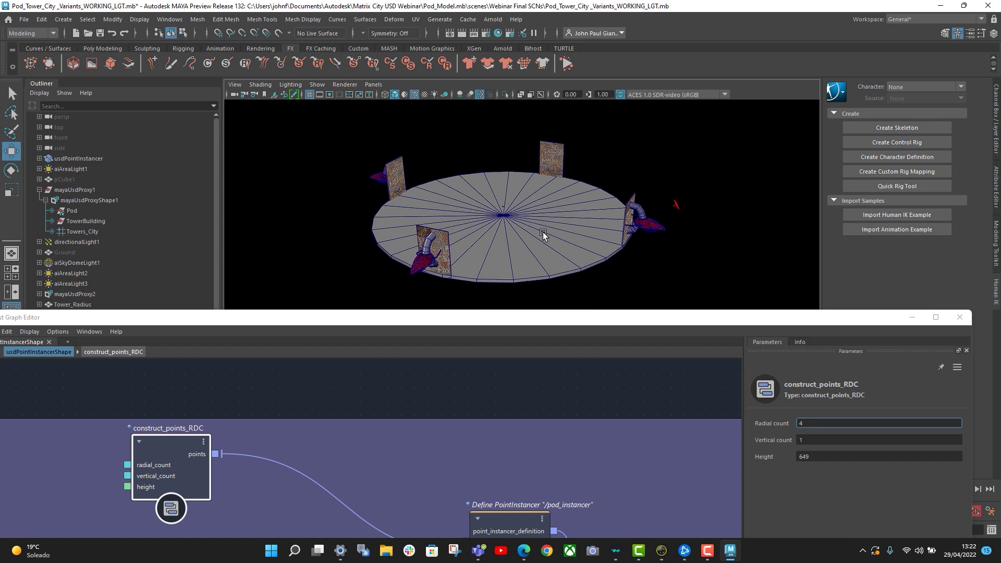
- Set the Radial count of construct_points_RDC to 27 and its Vertical count to 2
left_click(811, 425)
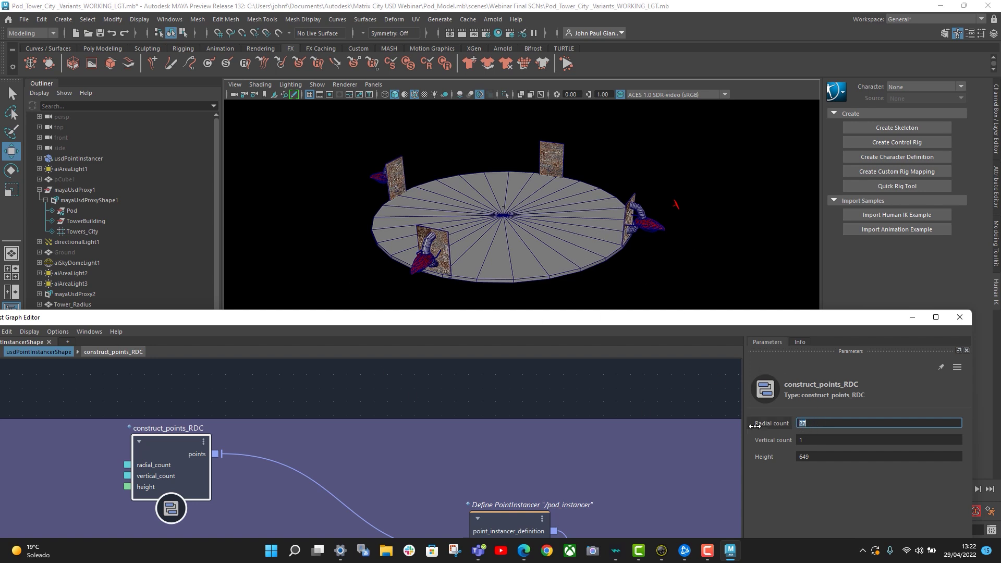
left_click_drag(574, 269, 546, 275, "alt")
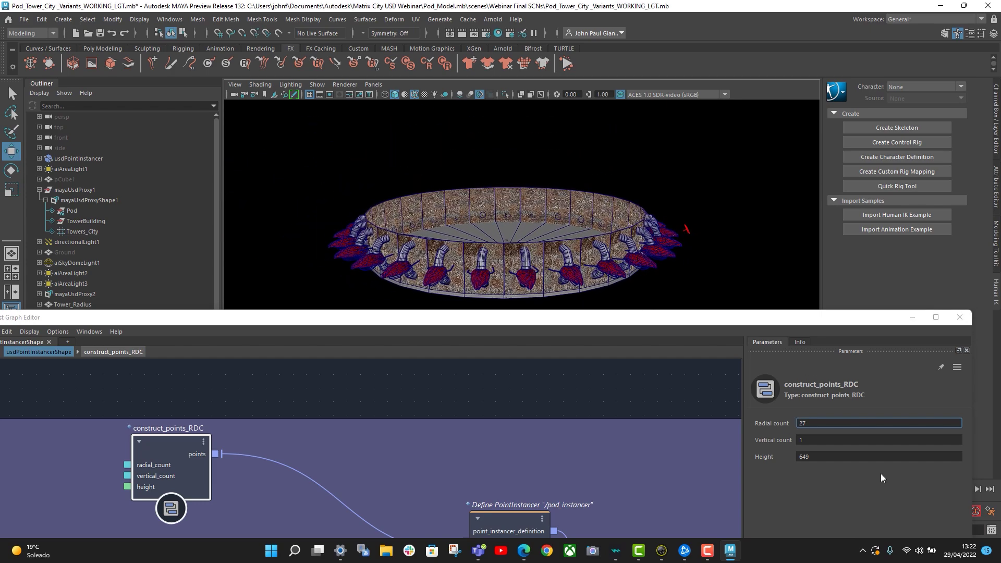
left_click(813, 441)
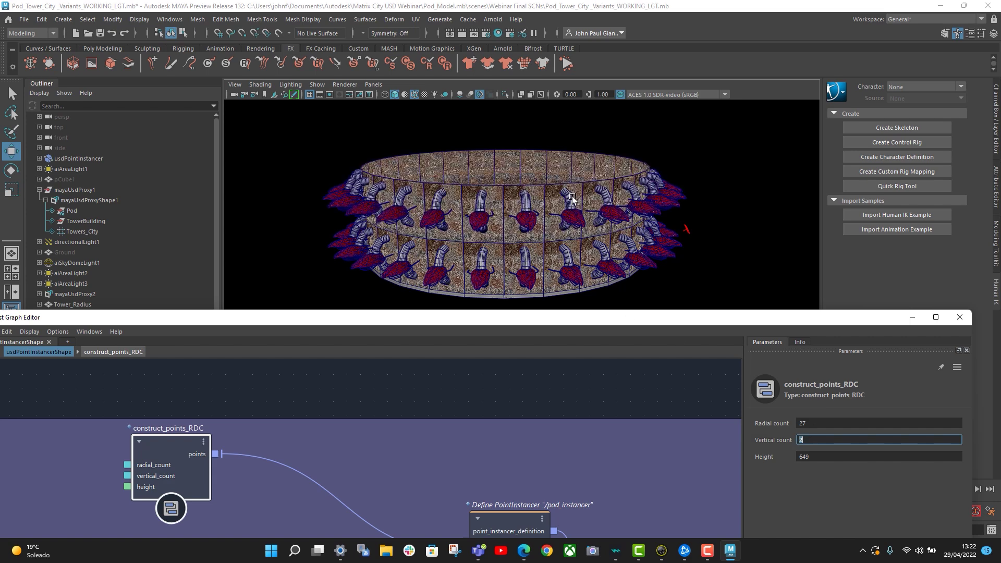
left_click_drag(559, 248, 556, 255, "alt")
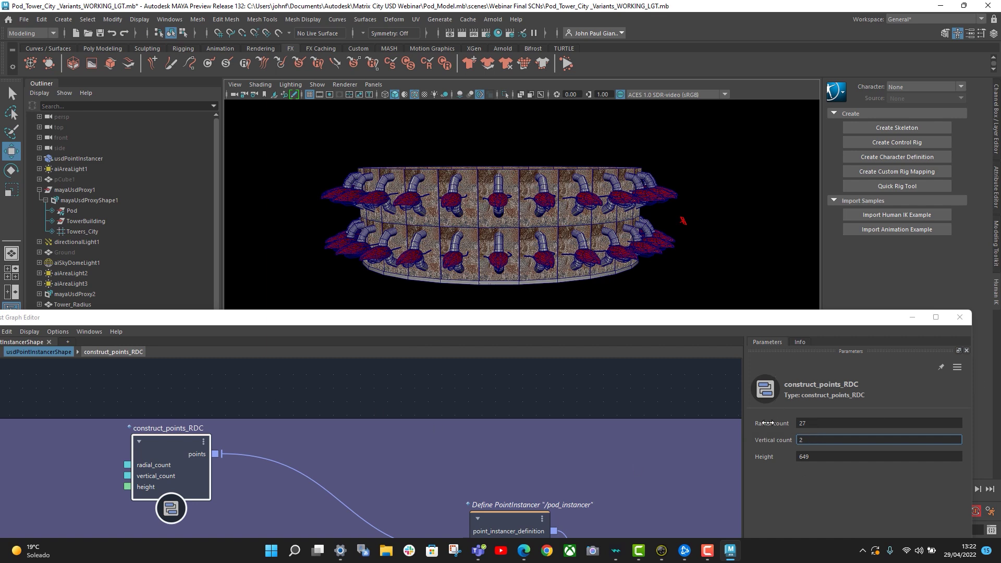
- Raise the Vertical count of construct_points_RDC first to 4 and finally to 30
left_click(806, 440)
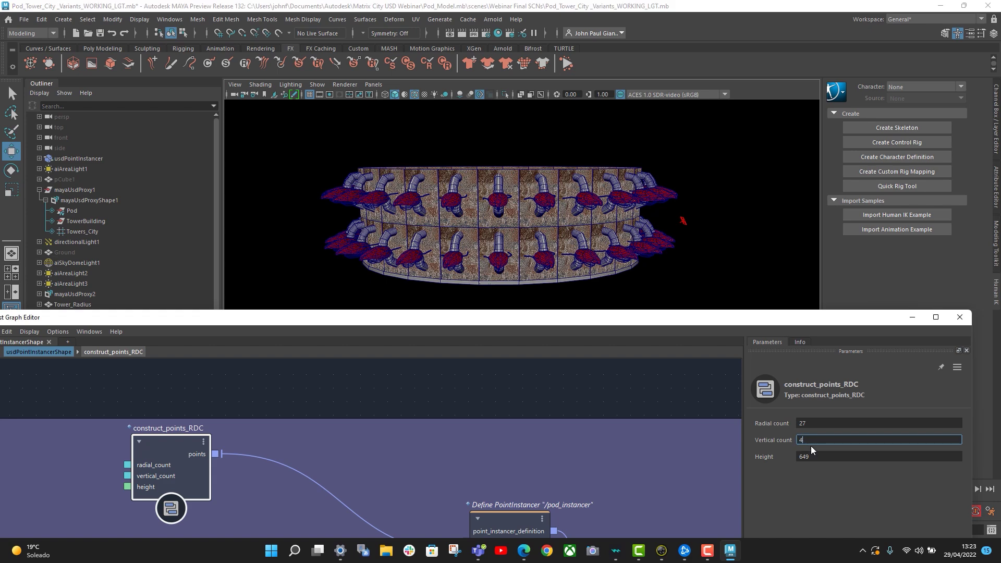
left_click_drag(729, 202, 772, 283, "alt")
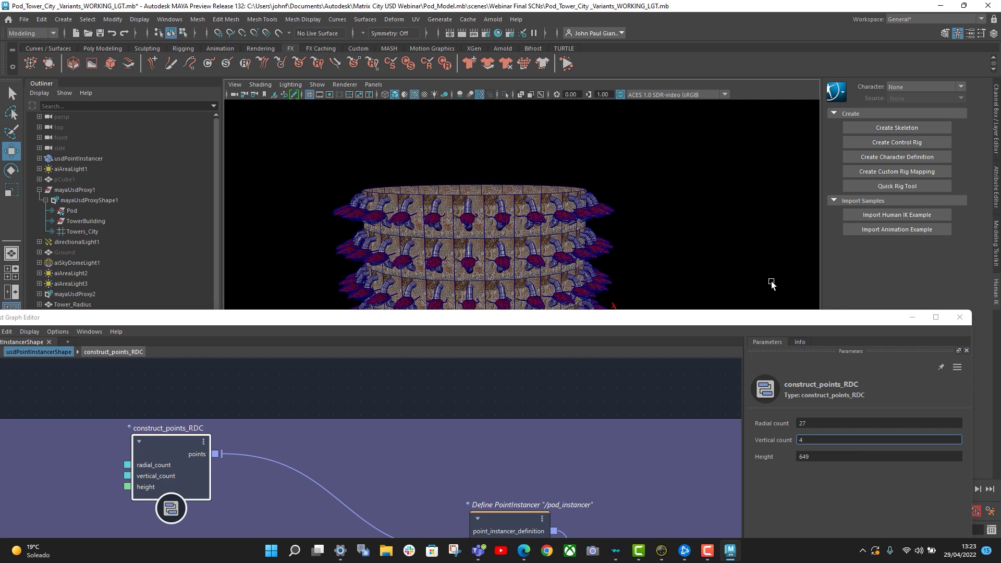
left_click(807, 439)
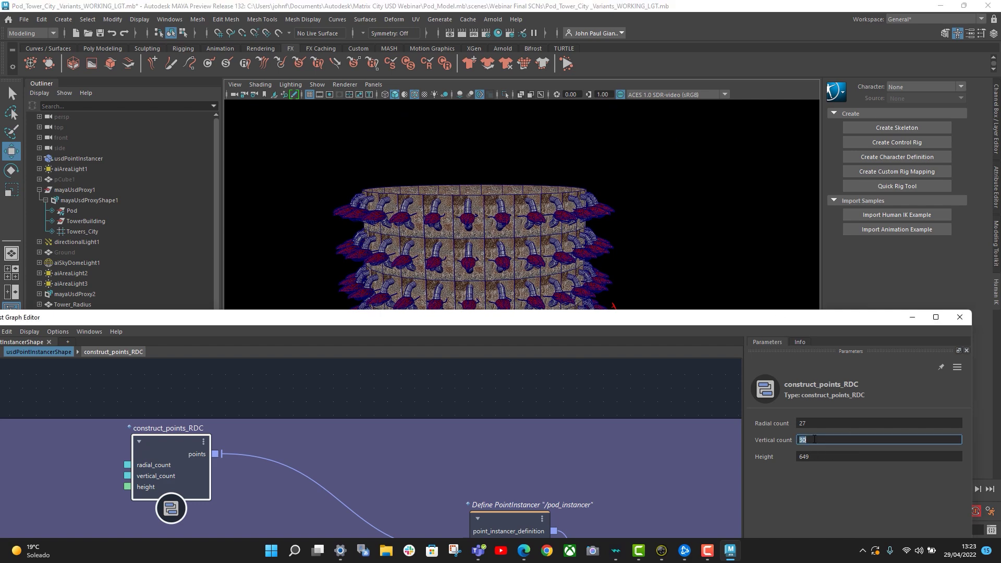
scroll(692, 243, "down", 5)
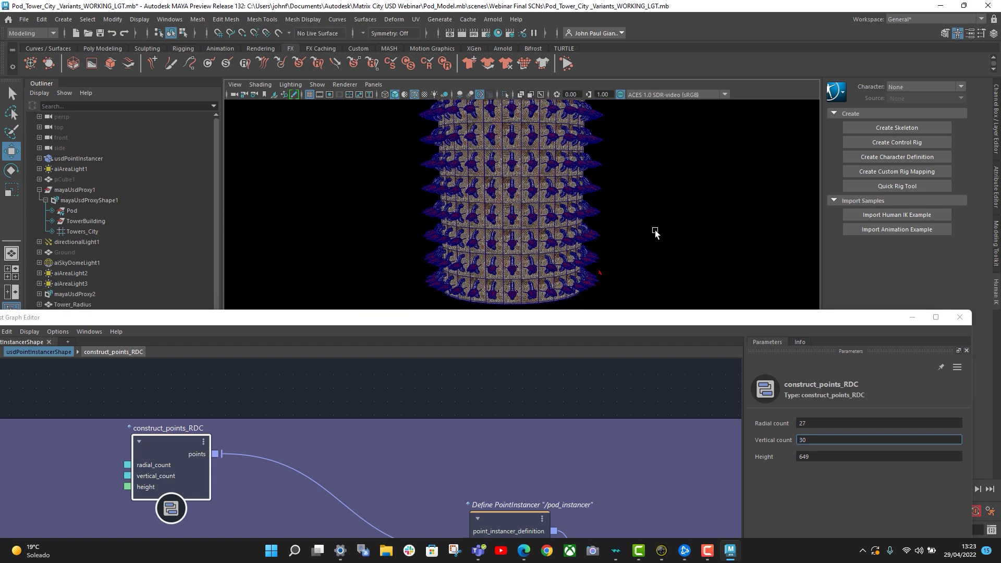
- Try a Radial count of 10 on the tower, return it to 27 and inspect the pod rows up close
left_click(807, 423)
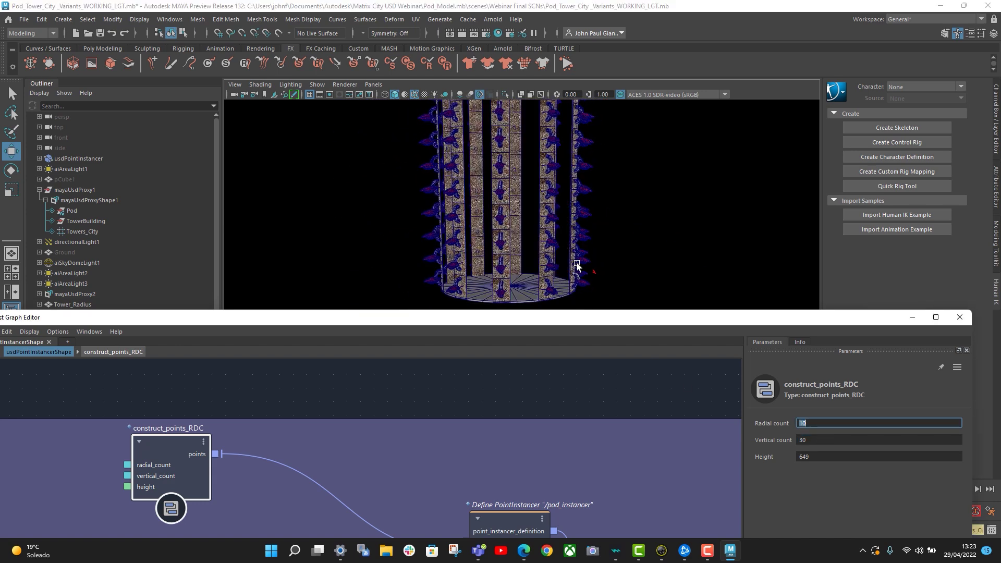
left_click_drag(675, 181, 542, 198, "alt")
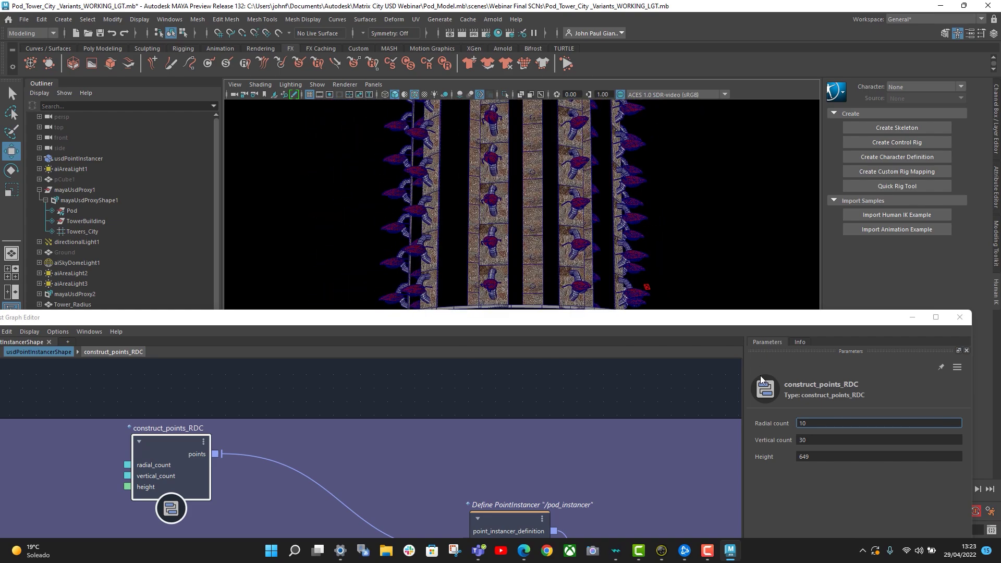
double_click(806, 423)
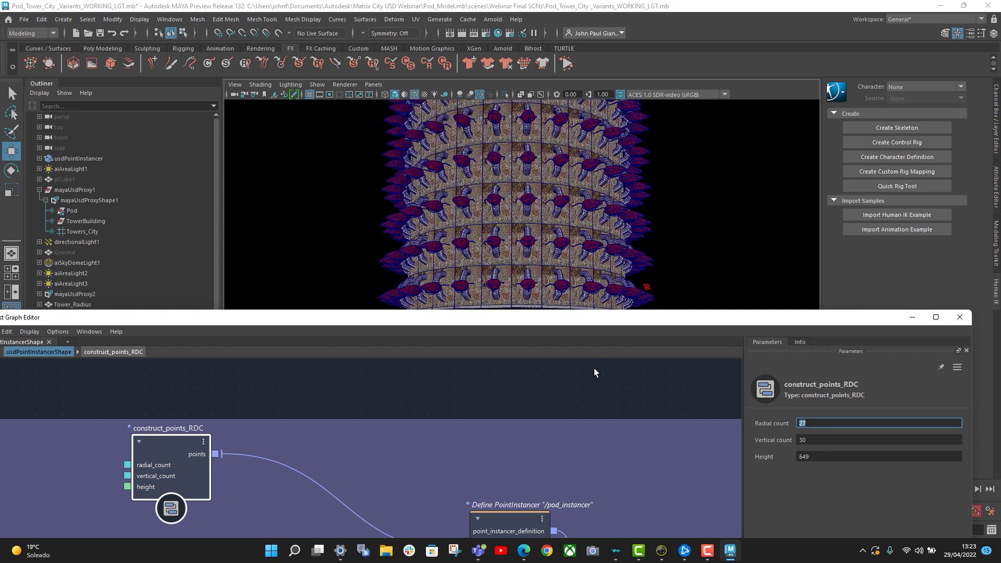
right_click_drag(647, 209, 548, 219, "alt")
left_click_drag(547, 219, 586, 264, "alt")
right_click_drag(585, 264, 694, 274, "alt")
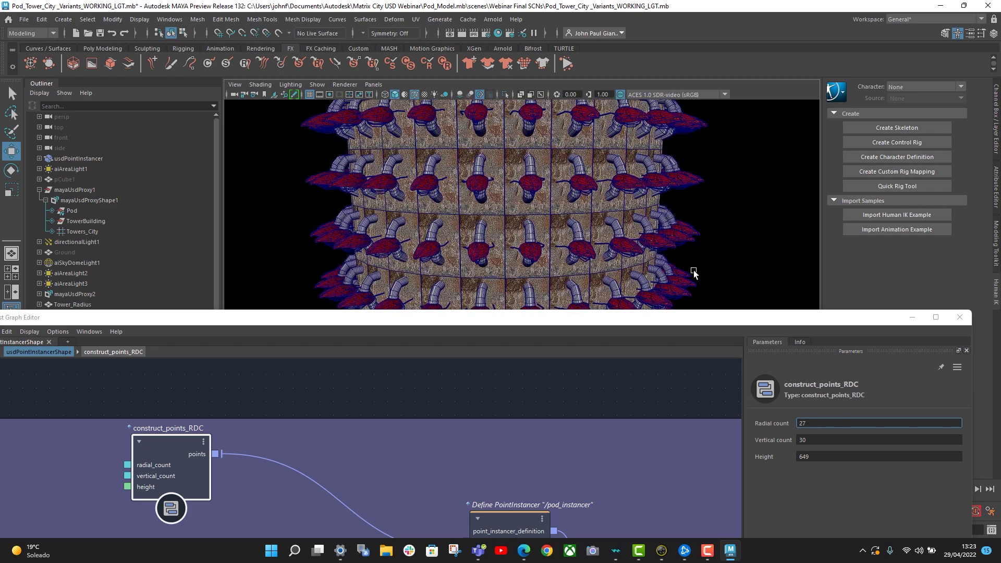
left_click_drag(547, 227, 555, 203, "alt")
middle_click_drag(549, 205, 571, 210, "alt")
right_click_drag(551, 224, 601, 210, "alt")
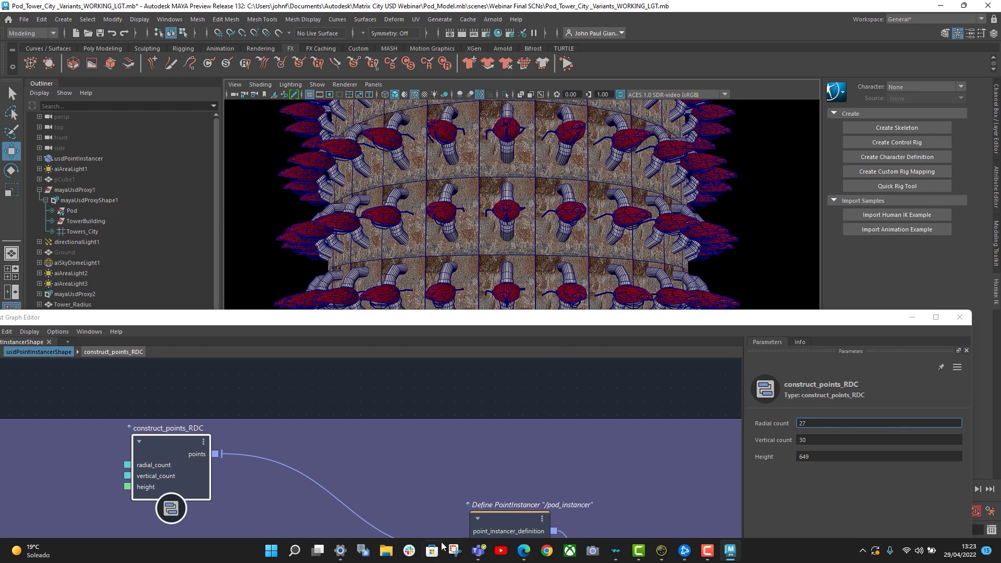
- Examine the node chain from "/Pod" through Define Reference and "/tower" to "/pod_instancer" and "/TowerBuilding"
middle_click_drag(465, 404, 461, 363, "alt")
middle_click_drag(468, 434, 443, 348, "alt")
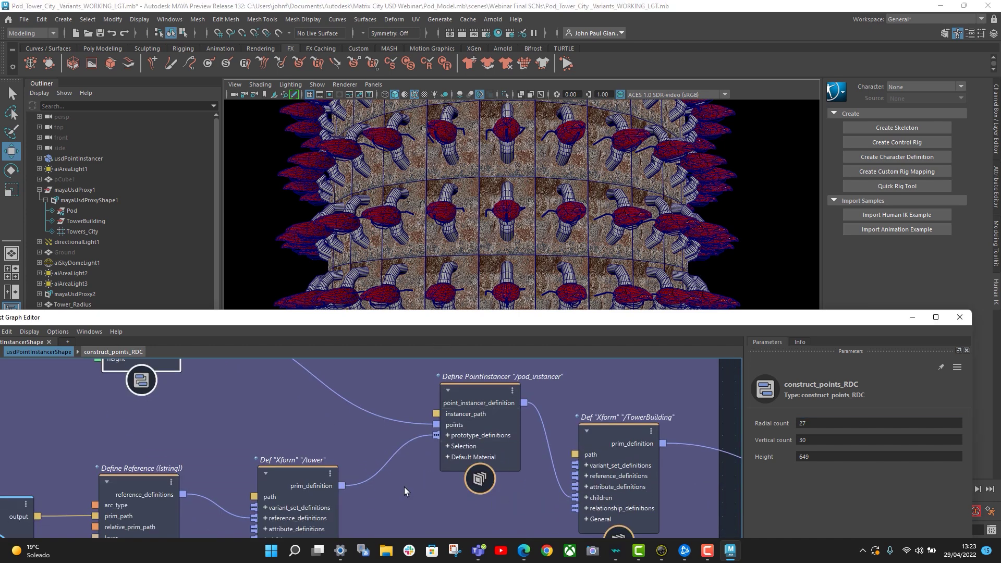
middle_click_drag(404, 487, 477, 467, "alt")
scroll(465, 446, "down", 4)
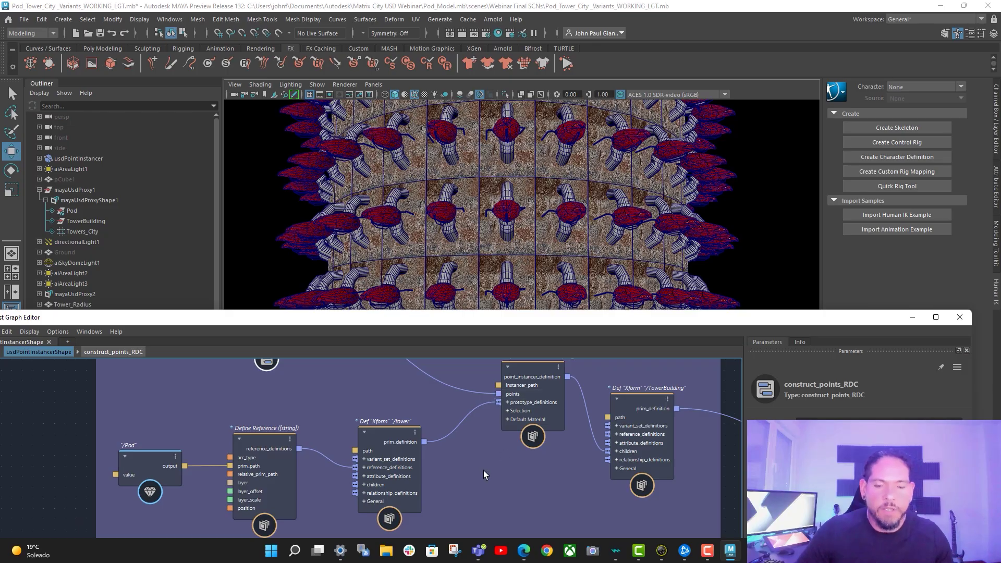
- Enlarge the graph editor and inspect the nodes that can be created for "/pod_instancer" prototype_definitions and the Path of "/tower"
middle_click_drag(483, 470, 521, 456, "alt")
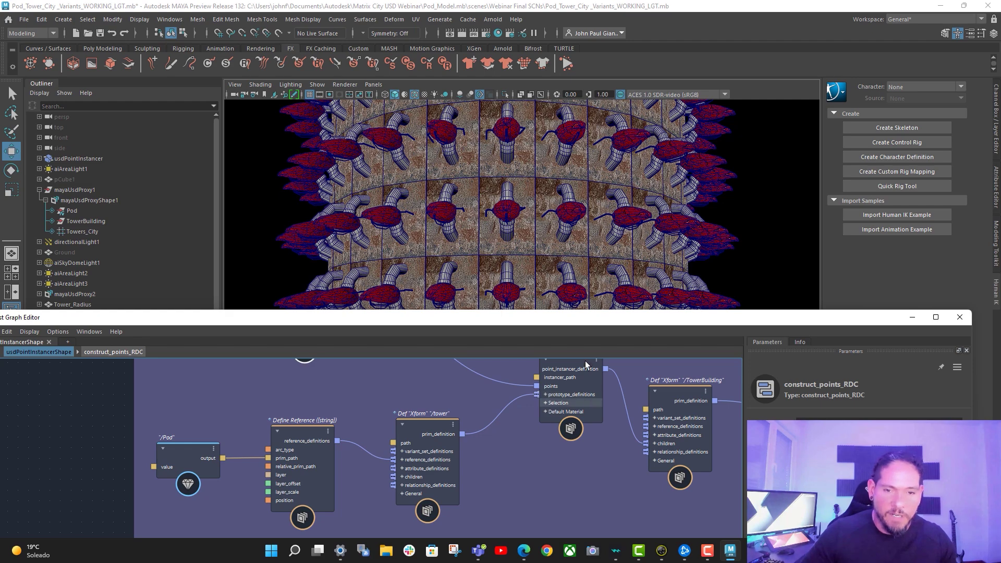
left_click(936, 317)
middle_click_drag(528, 183, 545, 255)
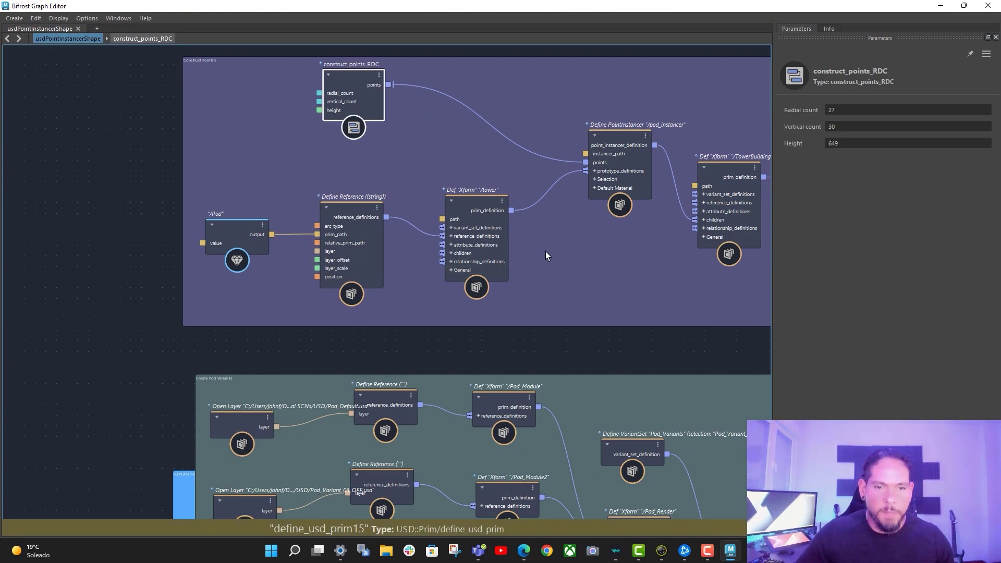
scroll(545, 251, "up", 5)
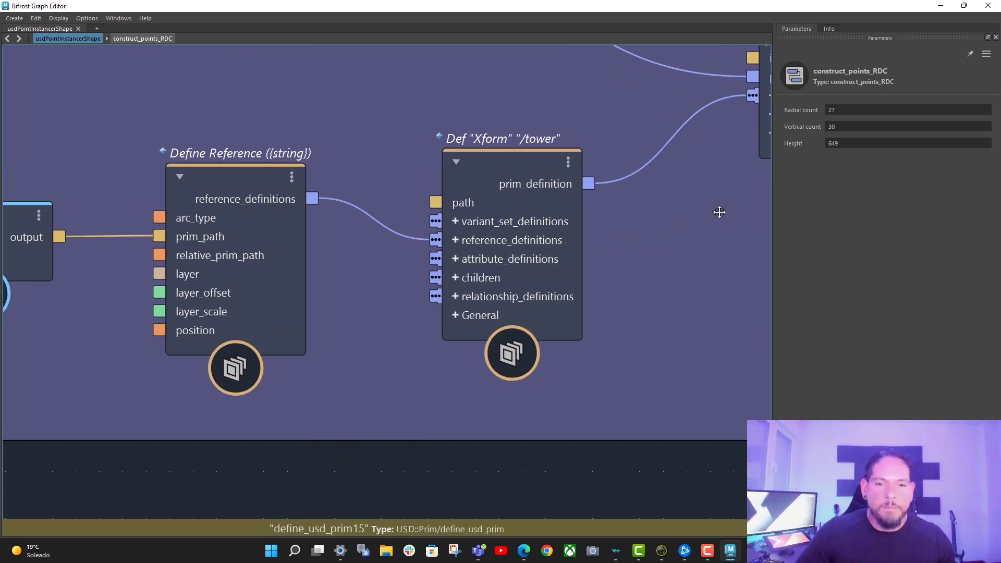
middle_click_drag(720, 212, 509, 286)
right_click(596, 173)
mouse_move(655, 215)
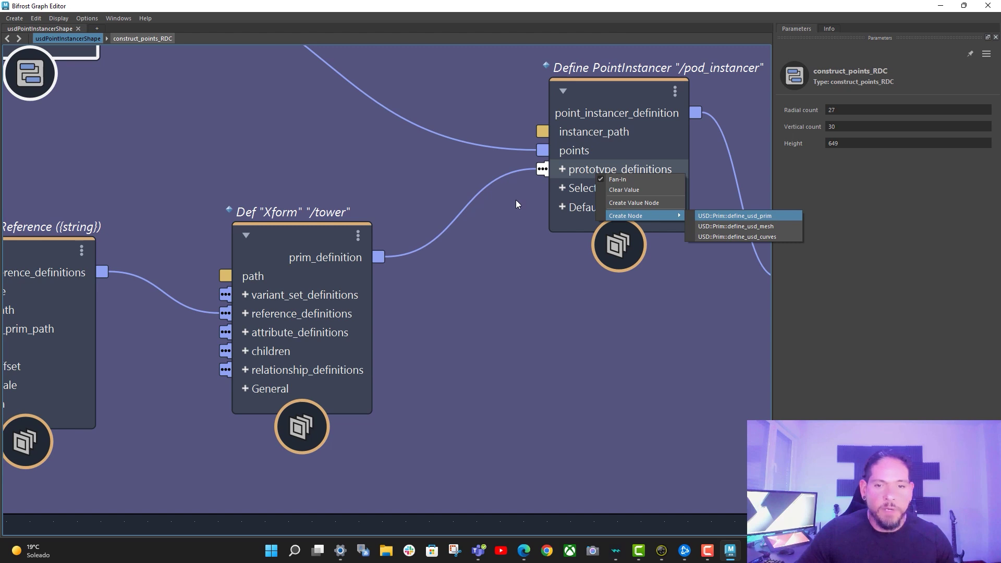
left_click(314, 233)
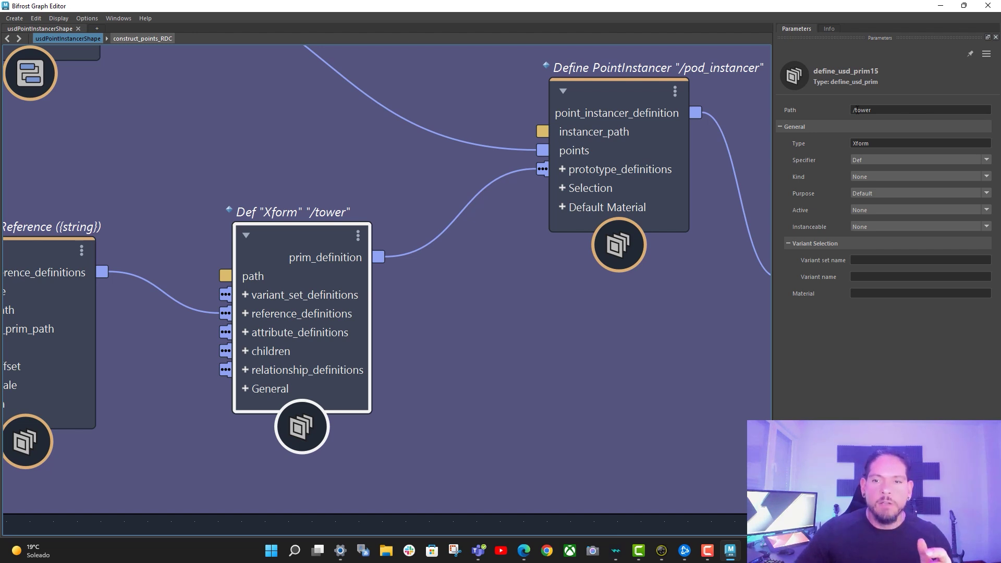
left_click_drag(857, 111, 888, 114)
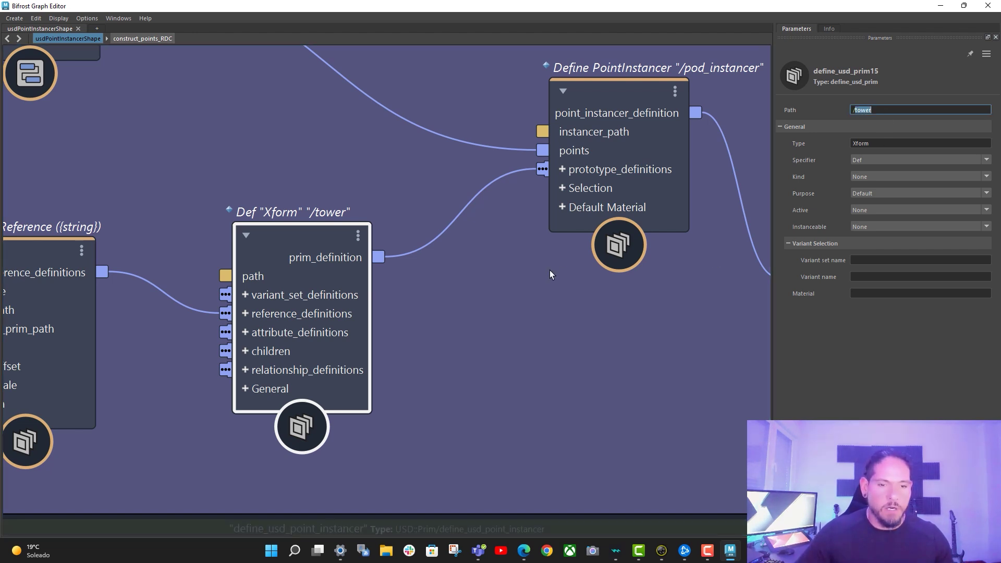
- Inspect the node options for the reference_definitions input of "/tower" and the parameters of its Define Reference node
middle_click_drag(466, 297, 671, 260, "alt")
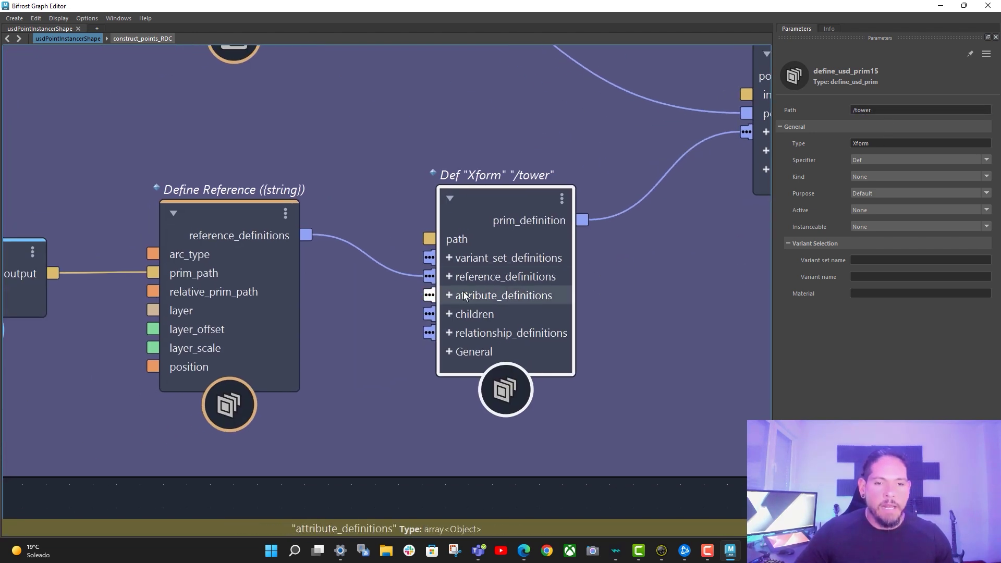
right_click(508, 278)
mouse_move(561, 324)
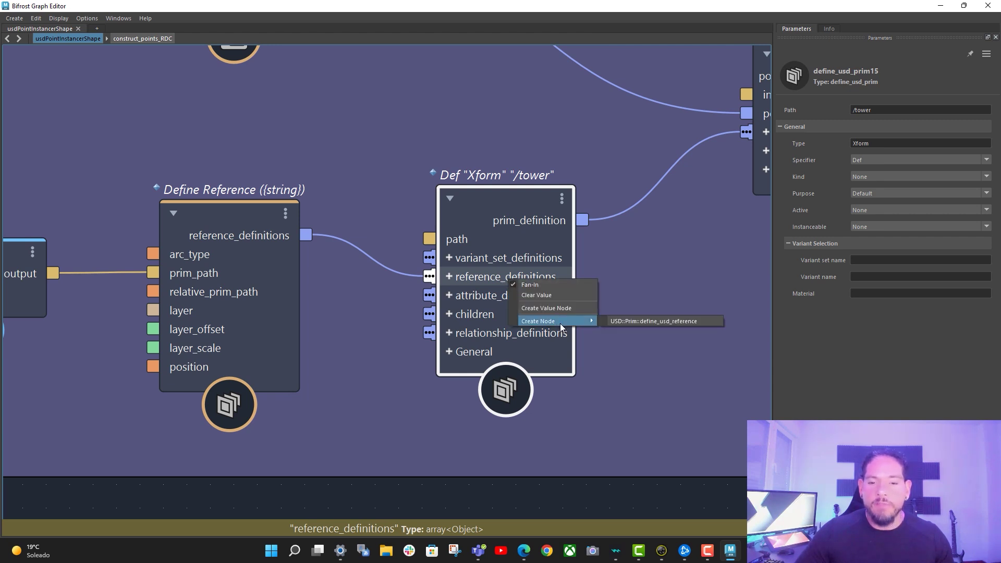
left_click(671, 305)
middle_click_drag(357, 160, 557, 146, "alt")
left_click(446, 197)
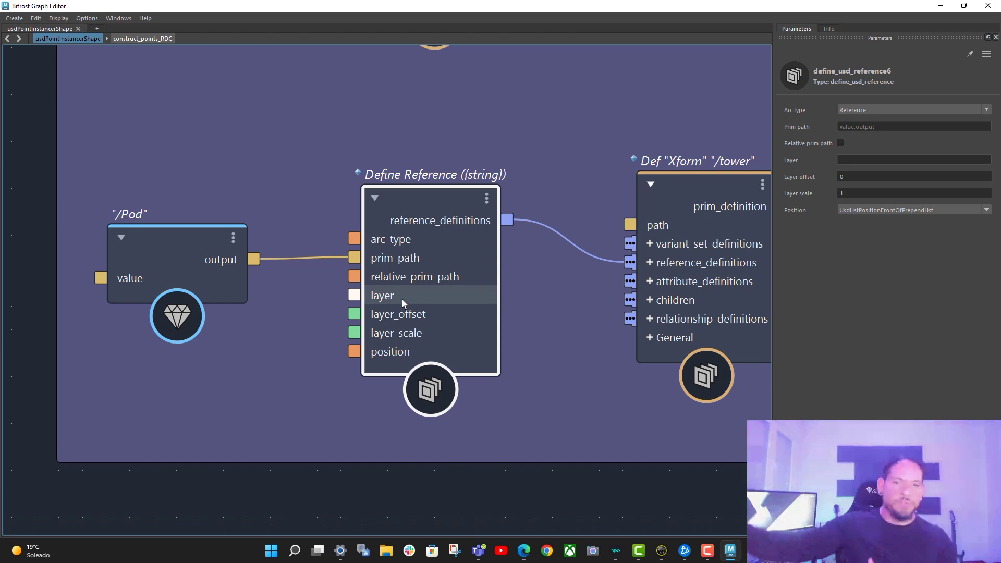
left_click_drag(443, 301, 438, 285)
left_click_drag(431, 176, 437, 179)
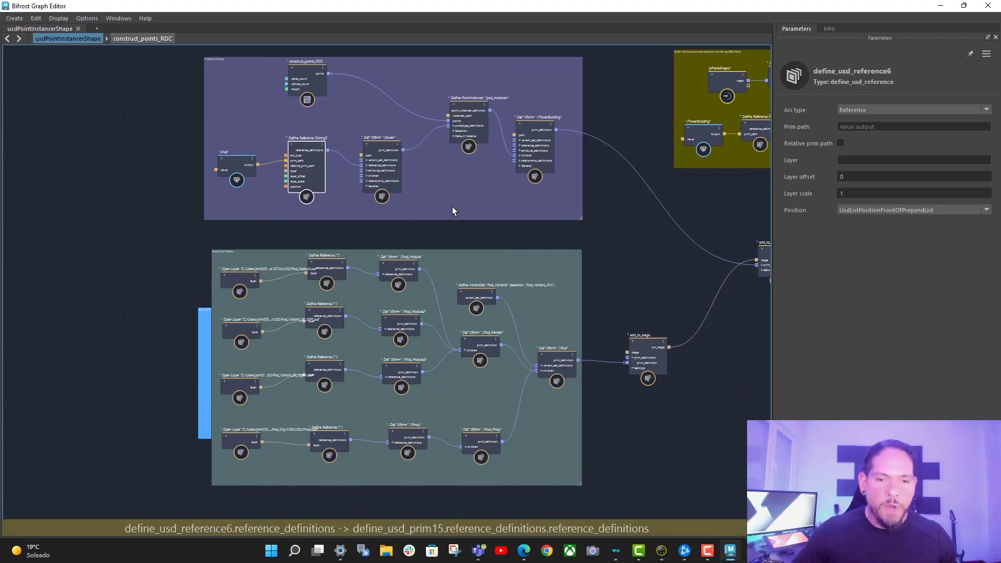
- Nudge the Create Pod Variants backdrop and inspect the Path of its "/Pod" Xform definition
left_click_drag(560, 257, 545, 261)
middle_click_drag(602, 275, 607, 268)
left_click_drag(547, 254, 559, 254)
middle_click_drag(594, 264, 589, 265)
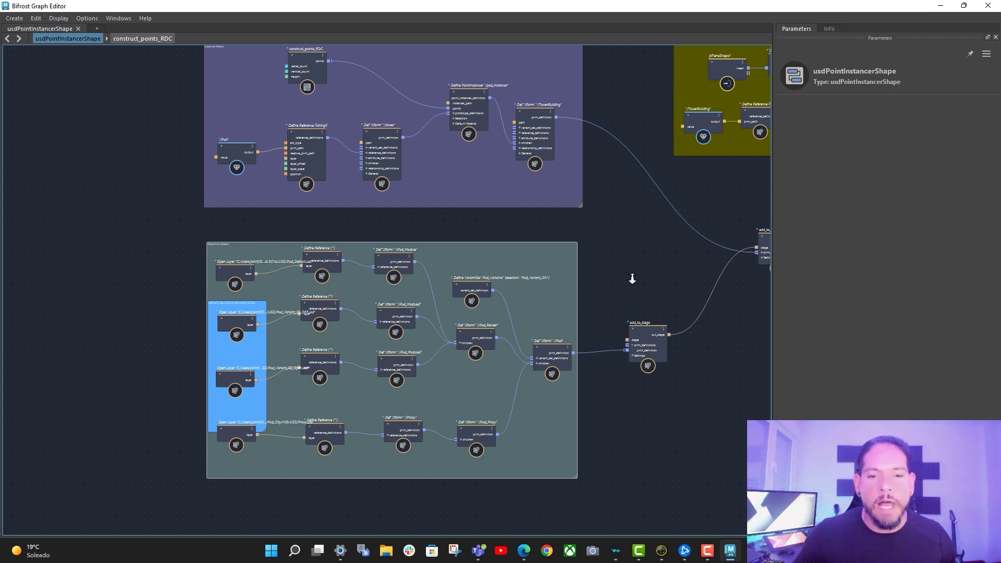
scroll(632, 279, "up", 2)
left_click(543, 381)
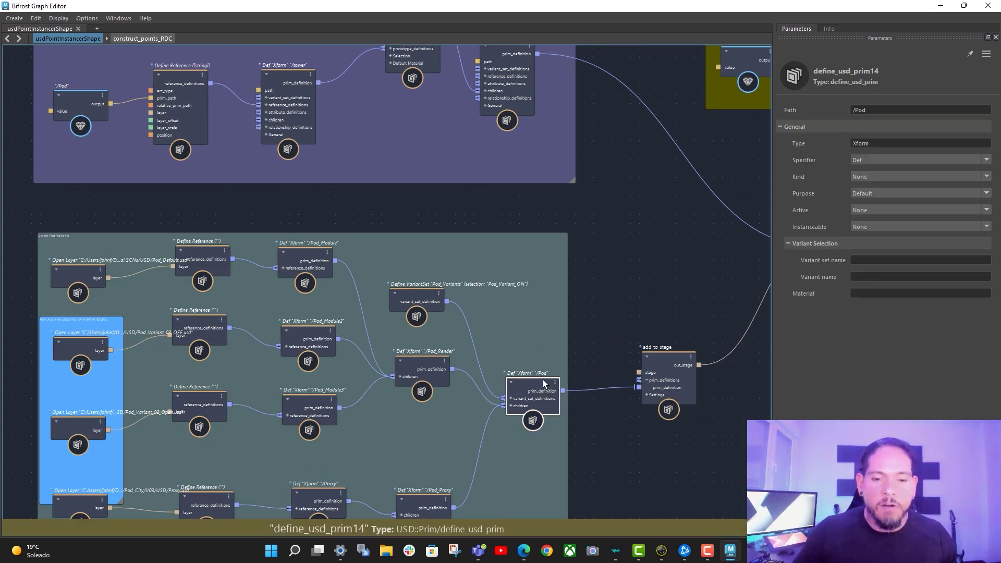
left_click(874, 111)
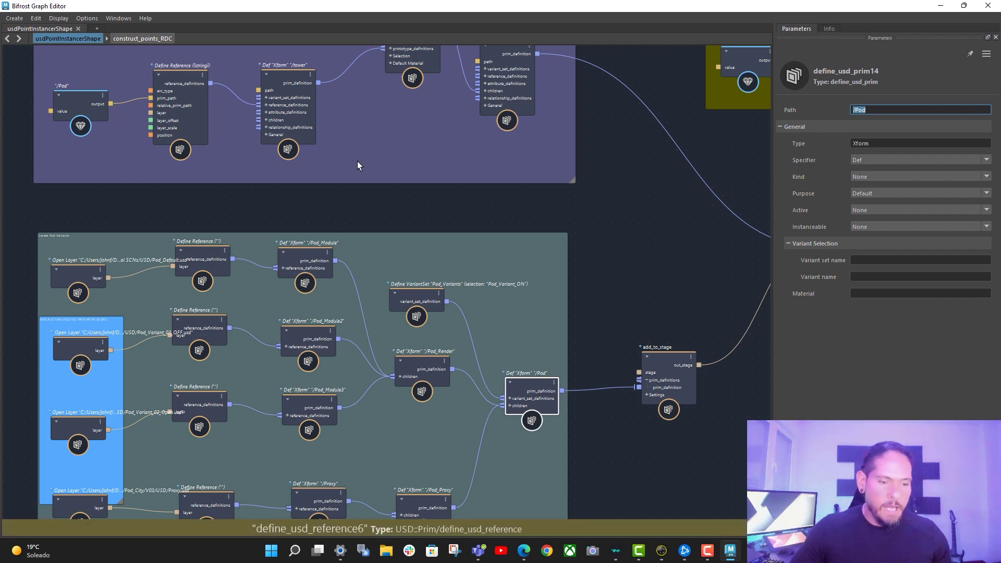
- Disconnect the "/Pod" value node from the prim_path input of the Define Reference node
middle_click_drag(339, 181, 547, 244)
scroll(462, 153, "up", 3)
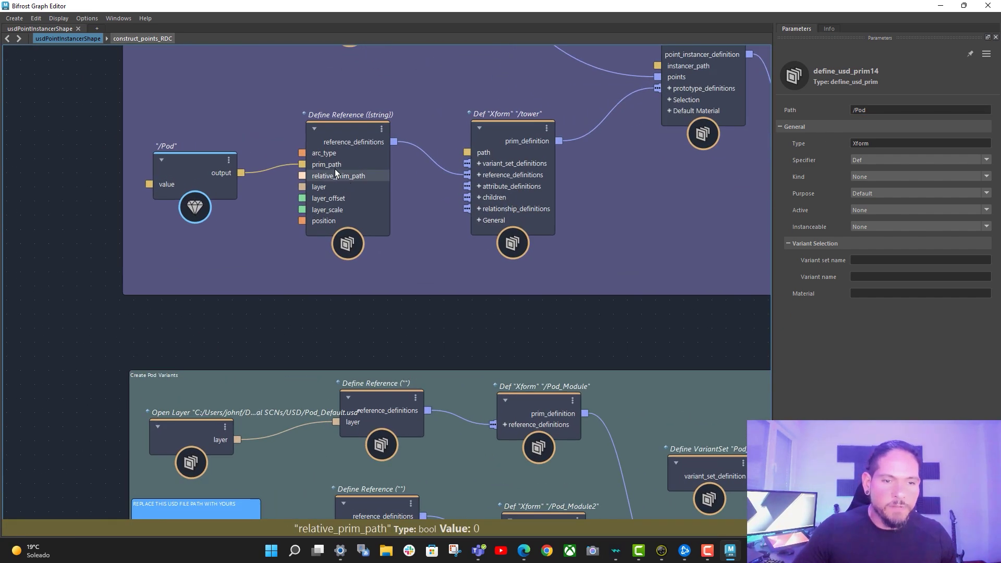
right_click(334, 166)
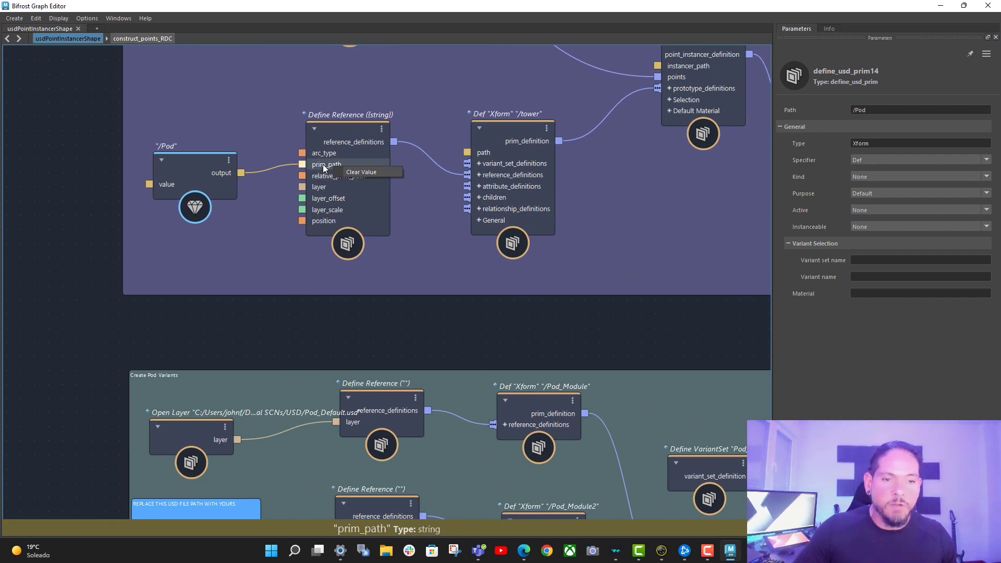
left_click(365, 172)
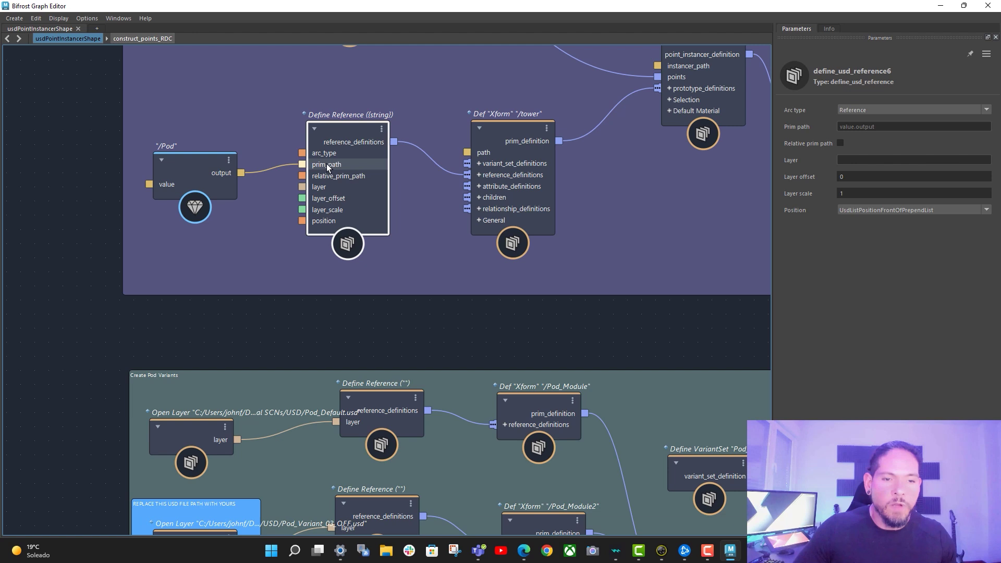
left_click(290, 165)
key("Delete")
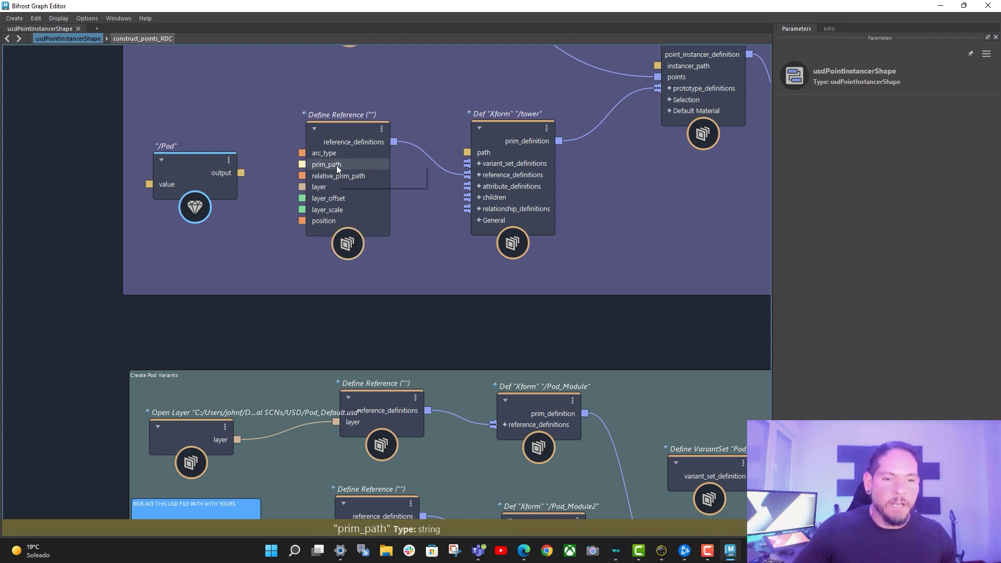
- Create a new value node for the Define Reference prim_path and place it above the existing "/Pod" value node
right_click(336, 165)
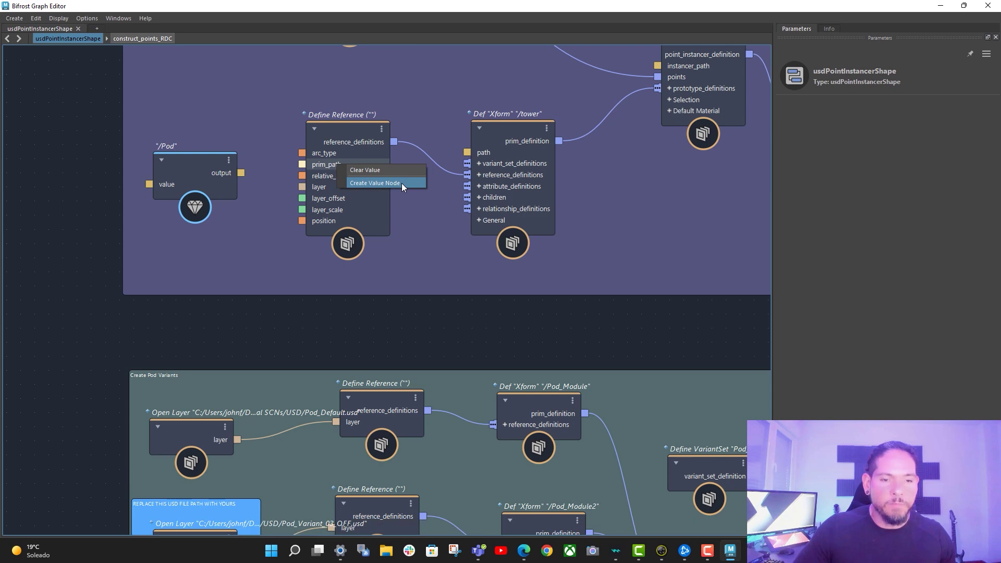
left_click(401, 183)
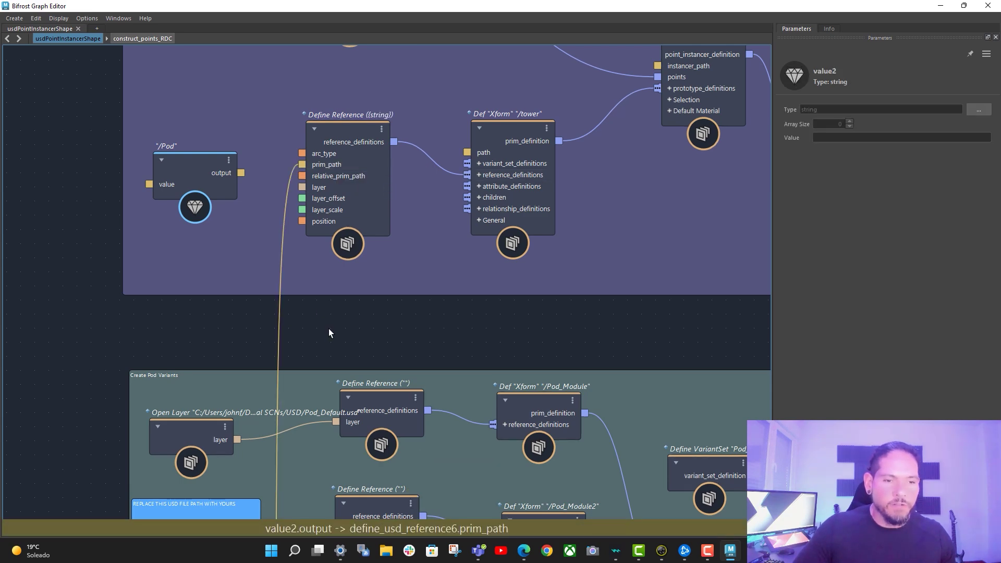
scroll(355, 182, "down", 4)
middle_click_drag(355, 182, 373, 94, "alt")
middle_click_drag(305, 287, 227, 109, "alt")
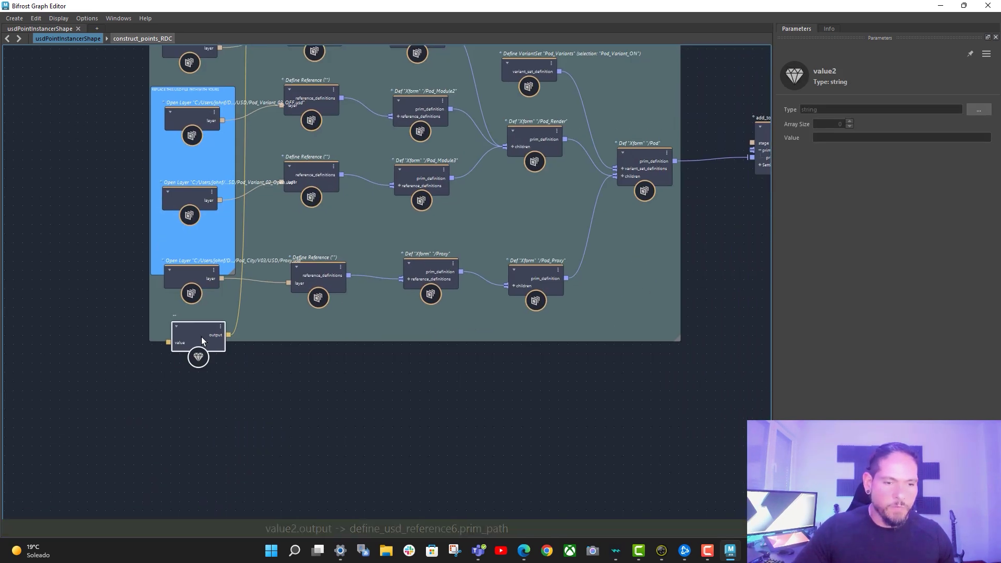
key("Delete")
middle_click_drag(94, 199, 131, 519, "alt")
left_click_drag(151, 313, 234, 147)
left_click_drag(239, 194, 240, 199)
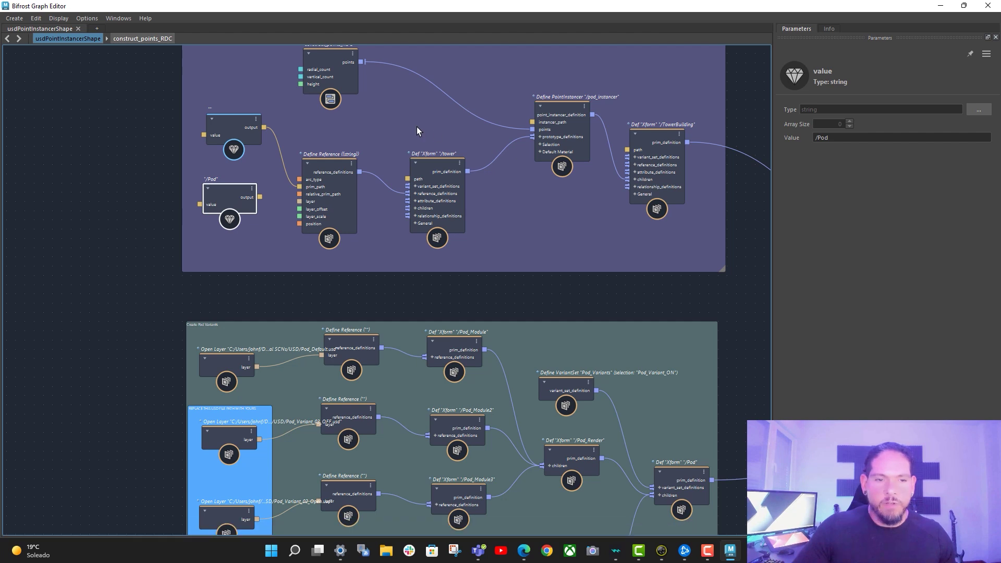
- Set the new string value node's Value to /Pod
left_click_drag(243, 118, 242, 123)
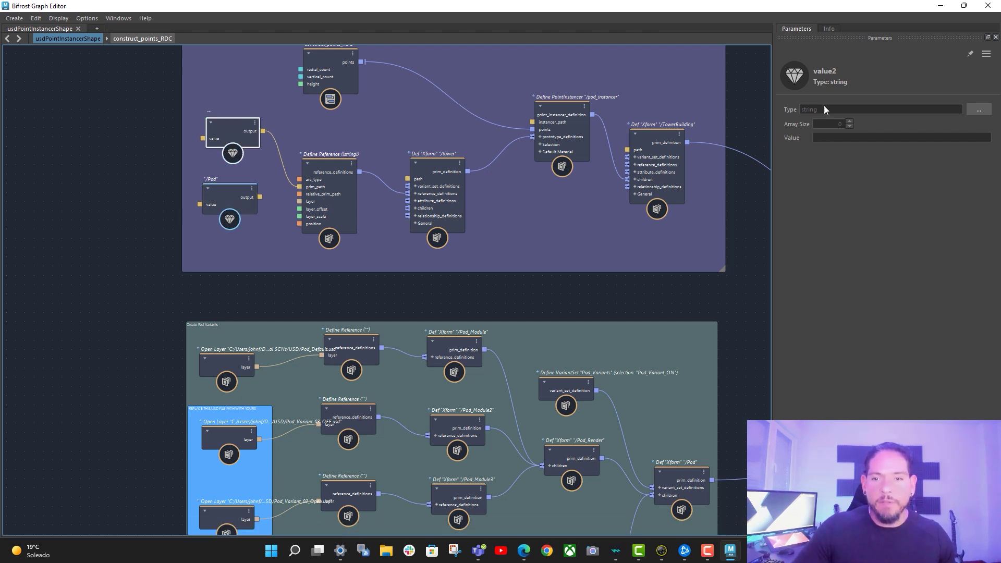
left_click(818, 138)
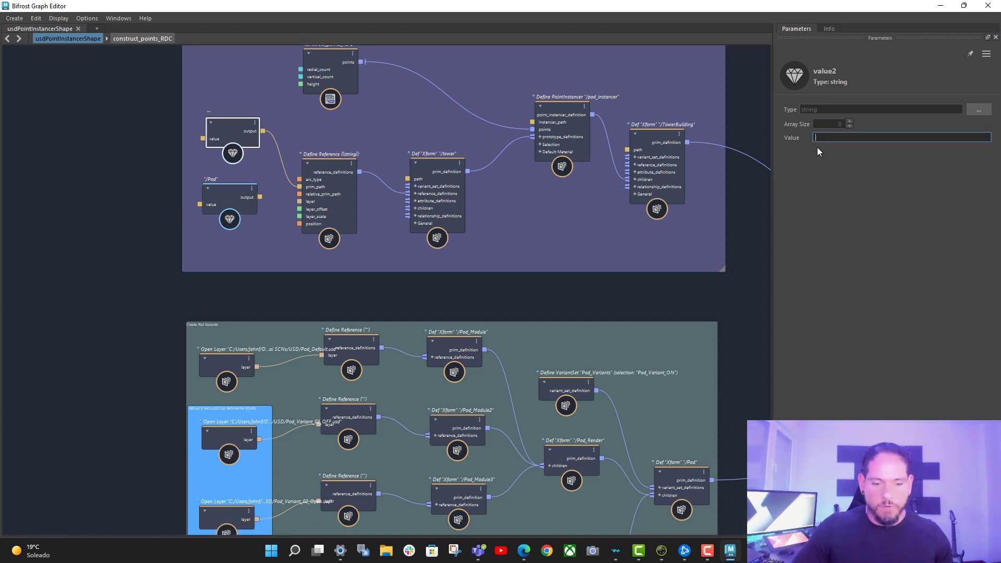
type("/Pod")
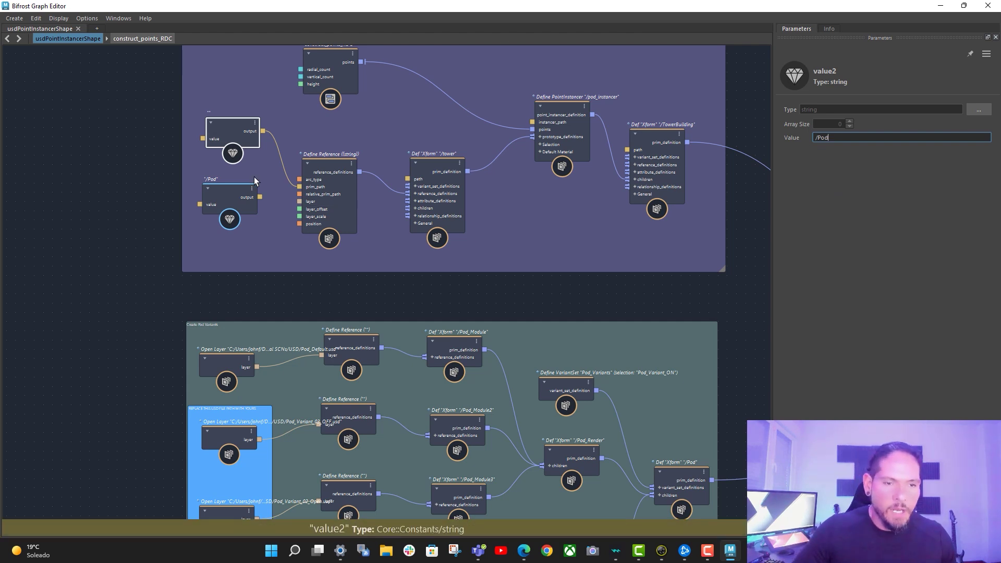
left_click(242, 192)
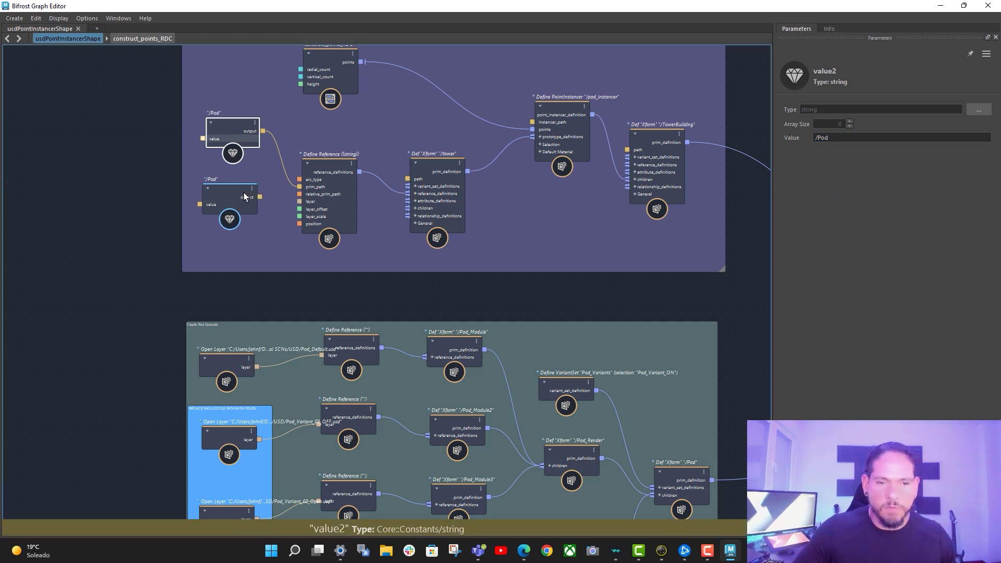
- Delete the new value node and reconnect the original "/Pod" output to the Define Reference prim_path
left_click_drag(232, 131, 232, 137)
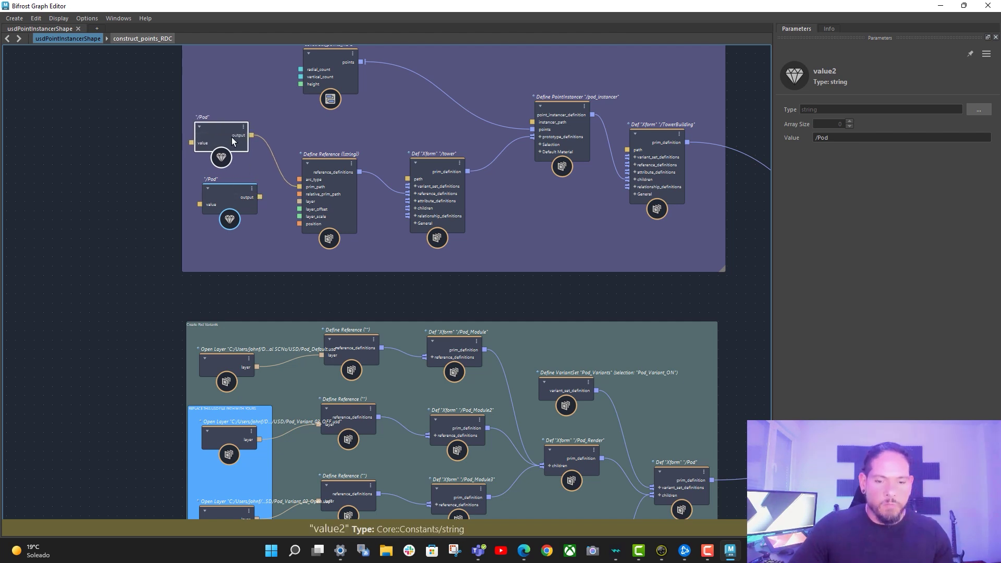
key("Delete")
left_click_drag(259, 198, 299, 186)
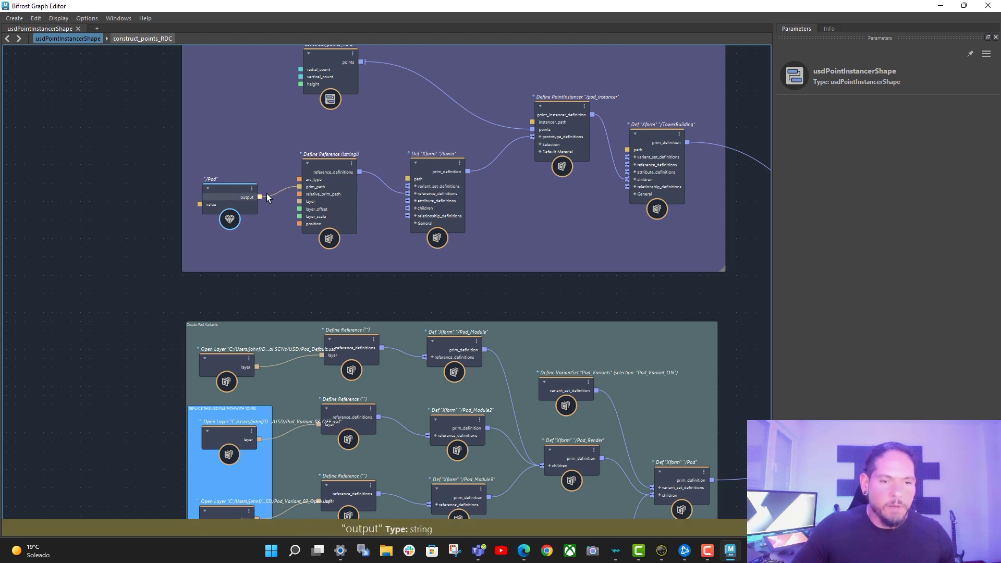
- Compare the "/Pod" value node in the Construct Points group with the "/Pod" definition in Create Pod Variants
middle_click_drag(636, 220, 587, 286)
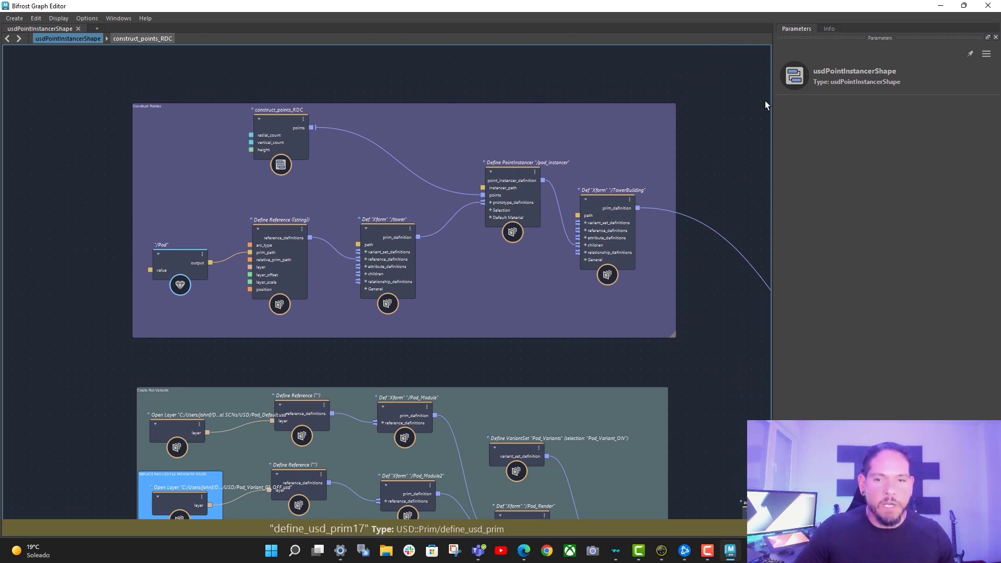
middle_click_drag(703, 162, 676, 159)
middle_click_drag(579, 285, 567, 214)
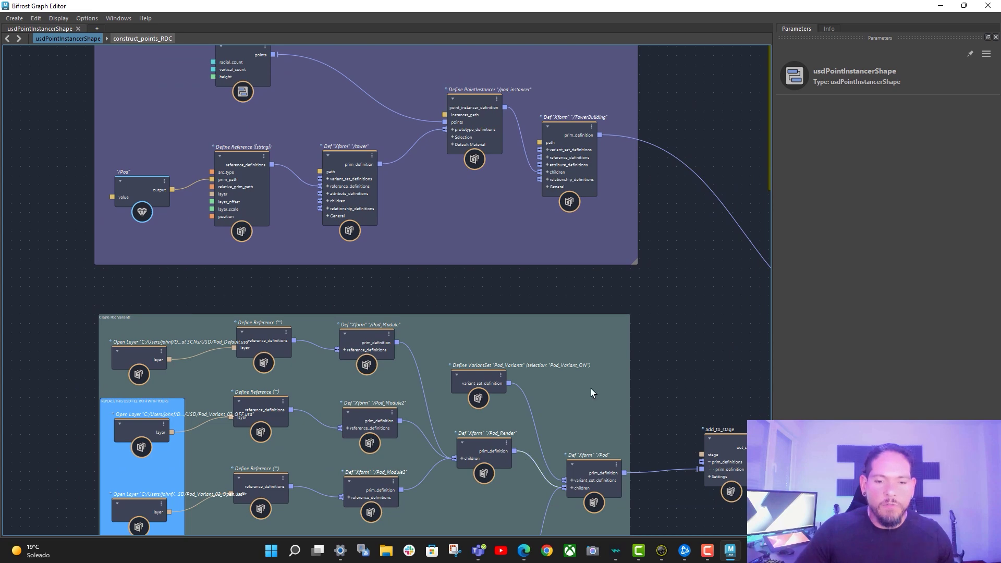
middle_click_drag(640, 313, 654, 193)
middle_click_drag(646, 249, 588, 339)
left_click(146, 163)
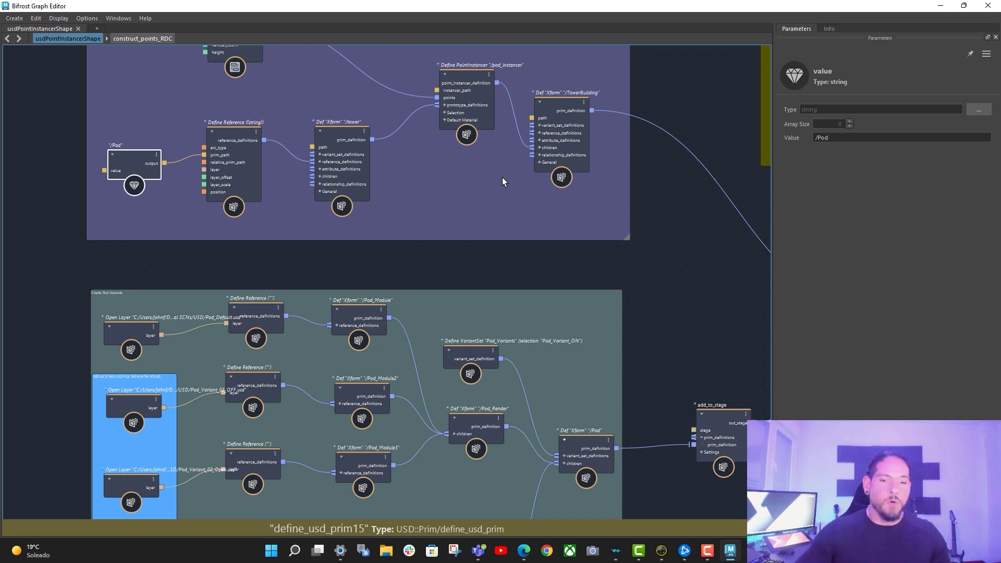
middle_click_drag(636, 357, 631, 321)
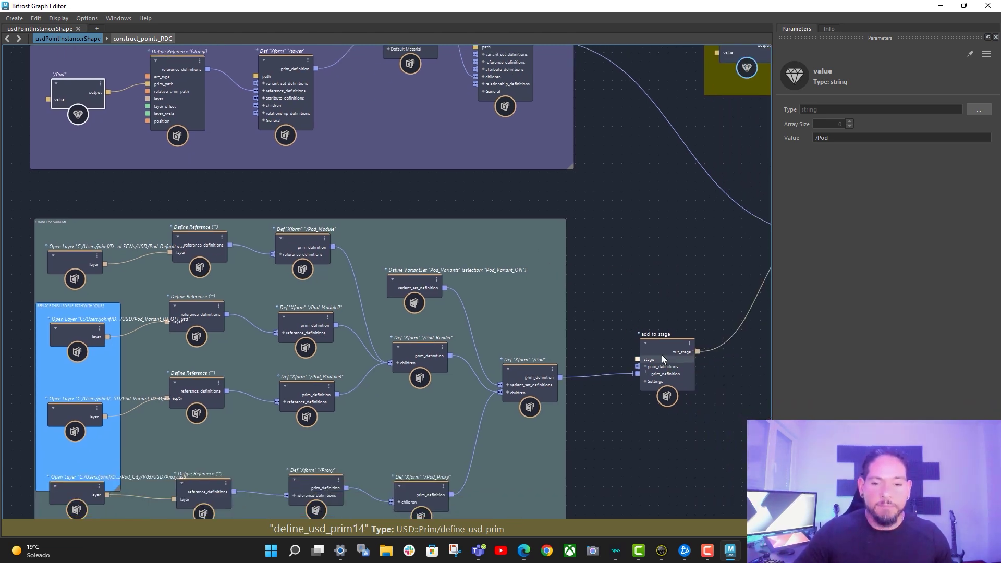
- Select the add_to_stage node fed by "/Pod" and examine its connection to add_to_stage1
left_click_drag(661, 355, 692, 358)
middle_click_drag(626, 303, 588, 295)
middle_click_drag(717, 344, 889, 495)
middle_click_drag(626, 294, 433, 259)
middle_click_drag(529, 304, 506, 258)
middle_click_drag(567, 351, 655, 368)
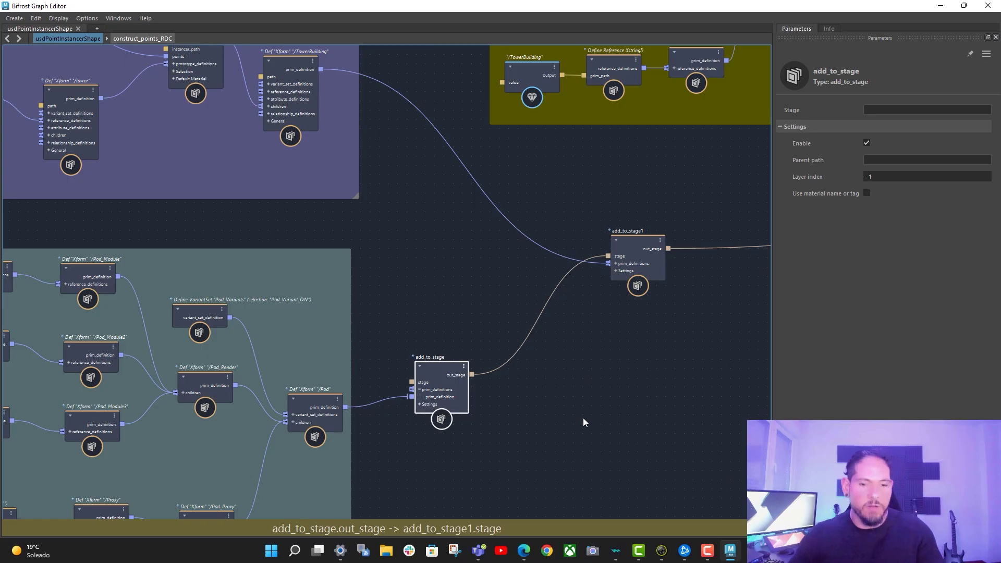
- Add a save_usd_stage node beside add_to_stage and connect add_to_stage's out_stage to its stage input
key("Tab")
type("save")
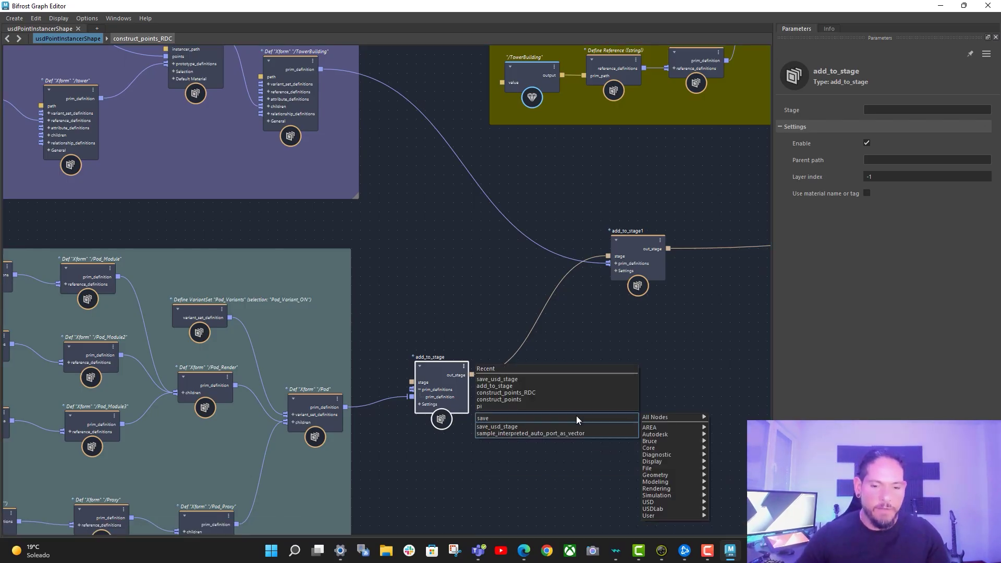
key("Return")
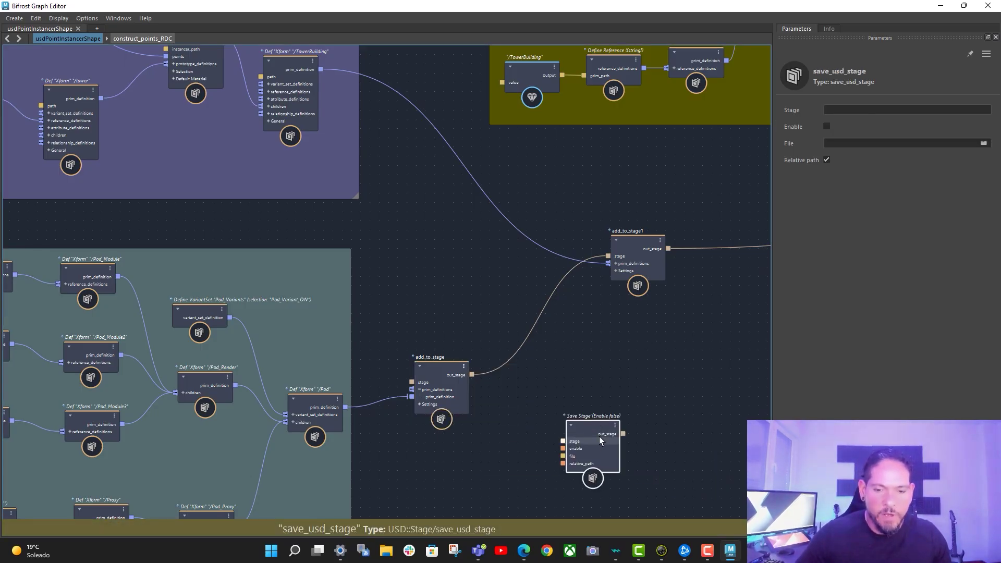
left_click_drag(599, 436, 578, 393)
left_click_drag(473, 376, 542, 398)
middle_click_drag(668, 389, 595, 377)
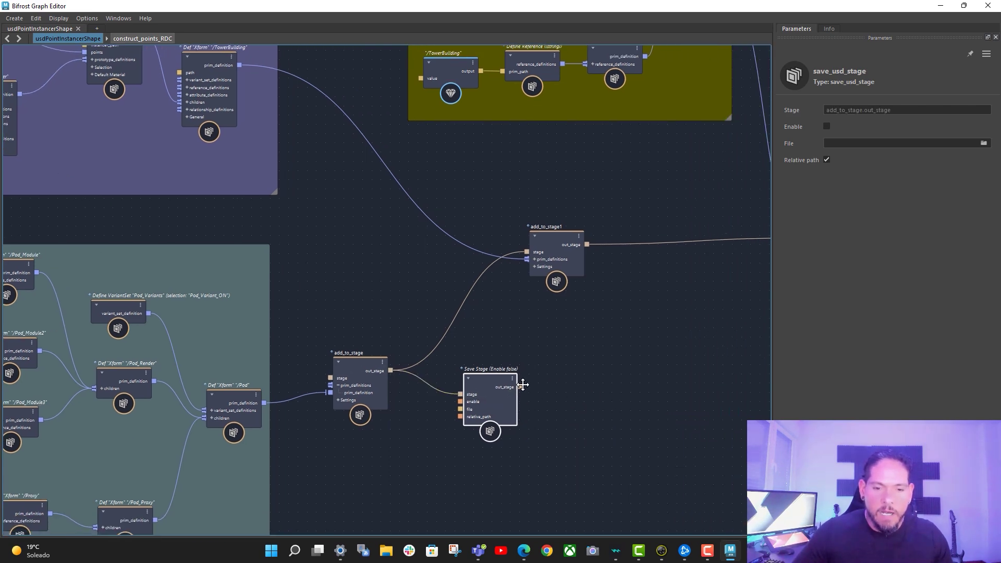
- Connect the save_usd_stage node's out_stage to a new out_stage1 port on the output node and shift the save node toward it
middle_click_drag(760, 358, 484, 346)
scroll(499, 355, "down", 1)
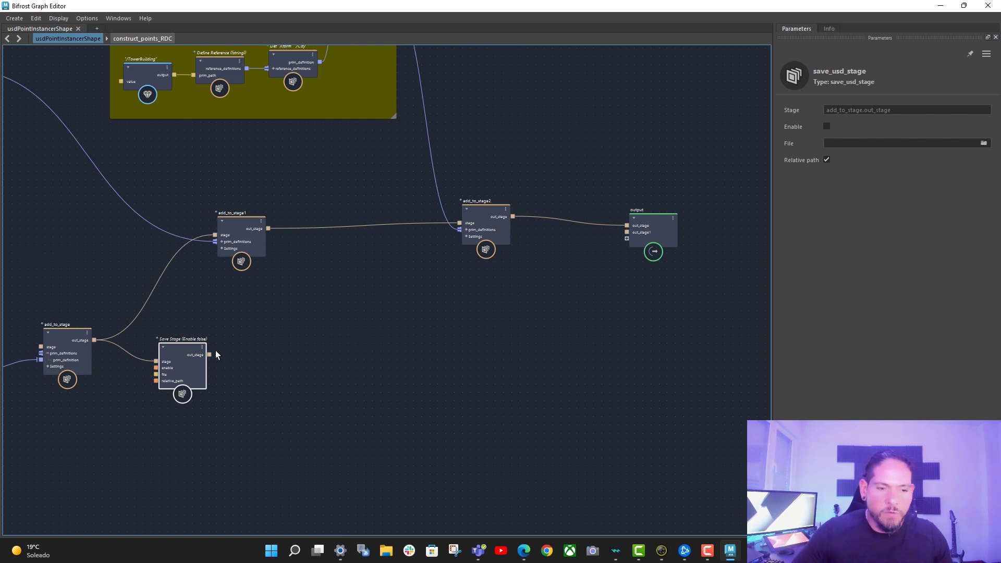
left_click_drag(209, 355, 626, 232)
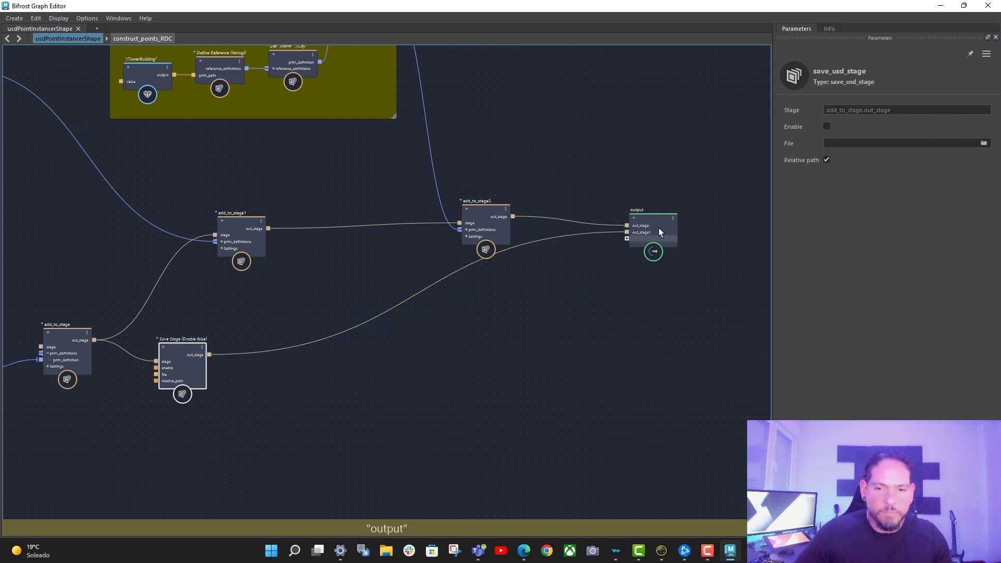
right_click(643, 232)
left_click(675, 253)
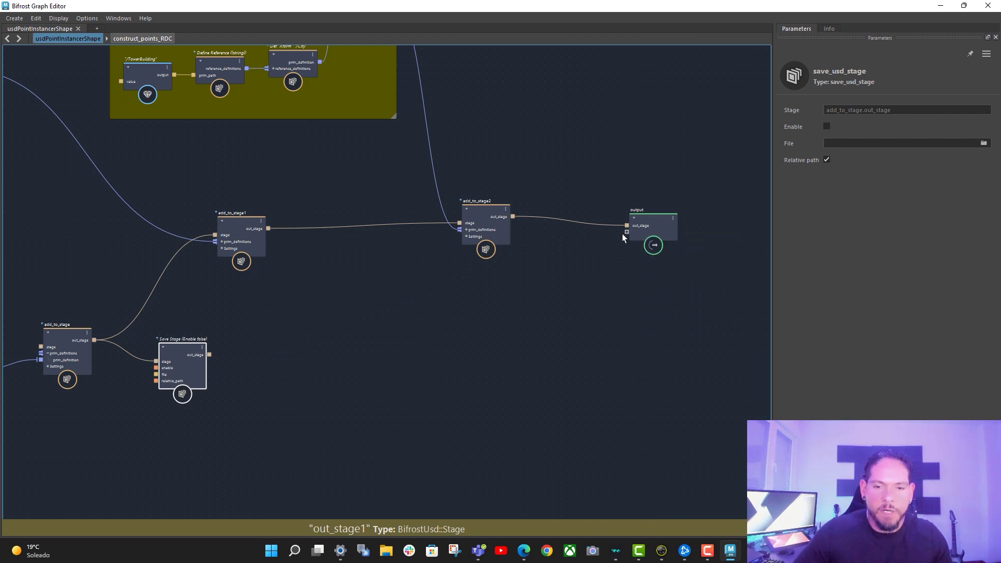
left_click_drag(209, 355, 630, 233)
left_click_drag(205, 386, 268, 376)
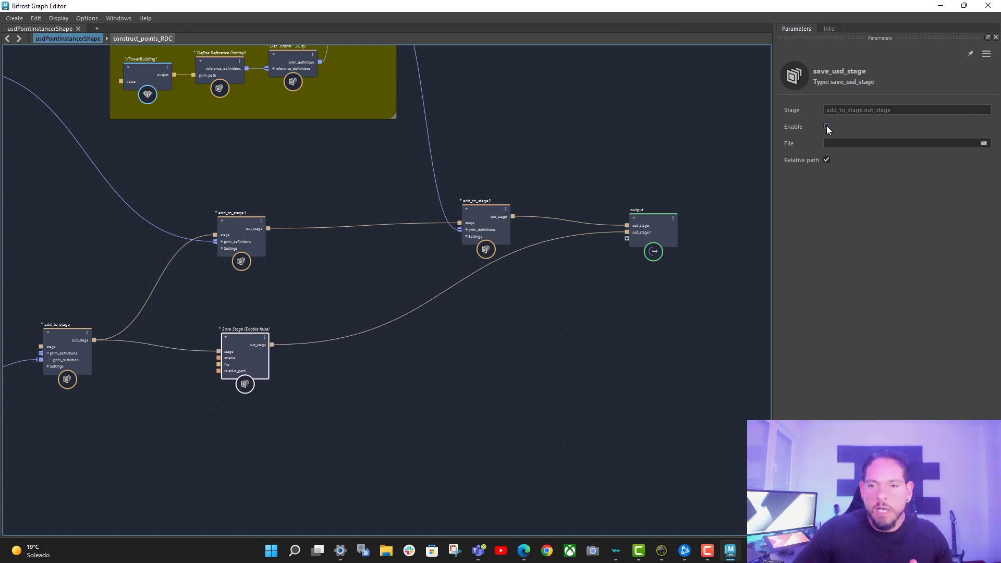
- Set the save_usd_stage file to kkjzhdckjzdf.usd in the Documents folder
left_click(984, 143)
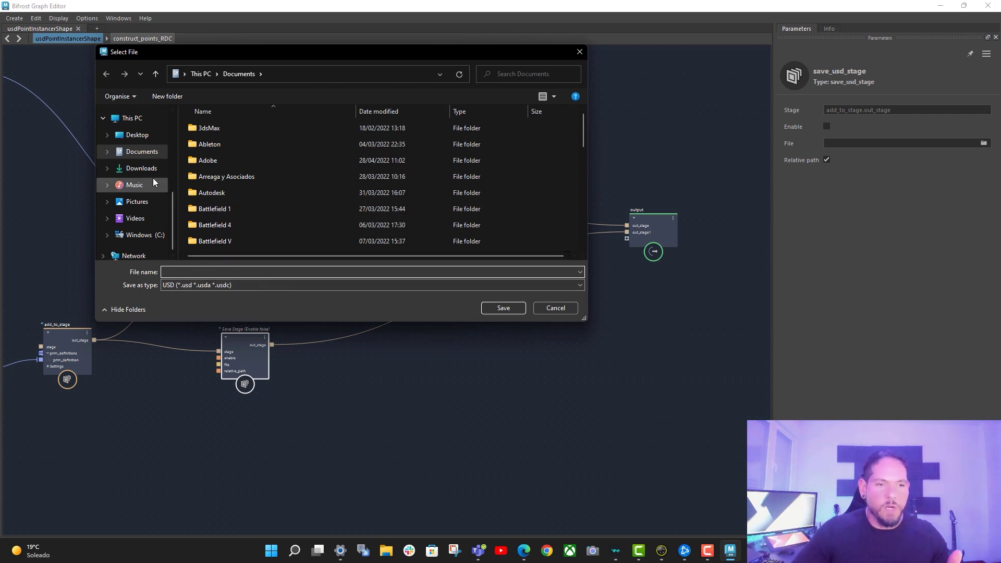
type("kkjzhdckjzdf")
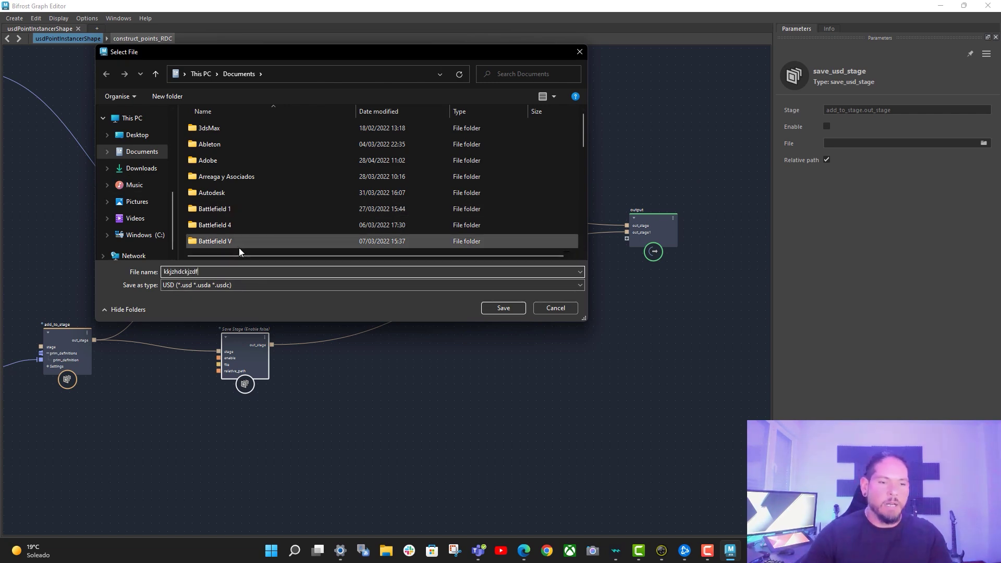
left_click(515, 312)
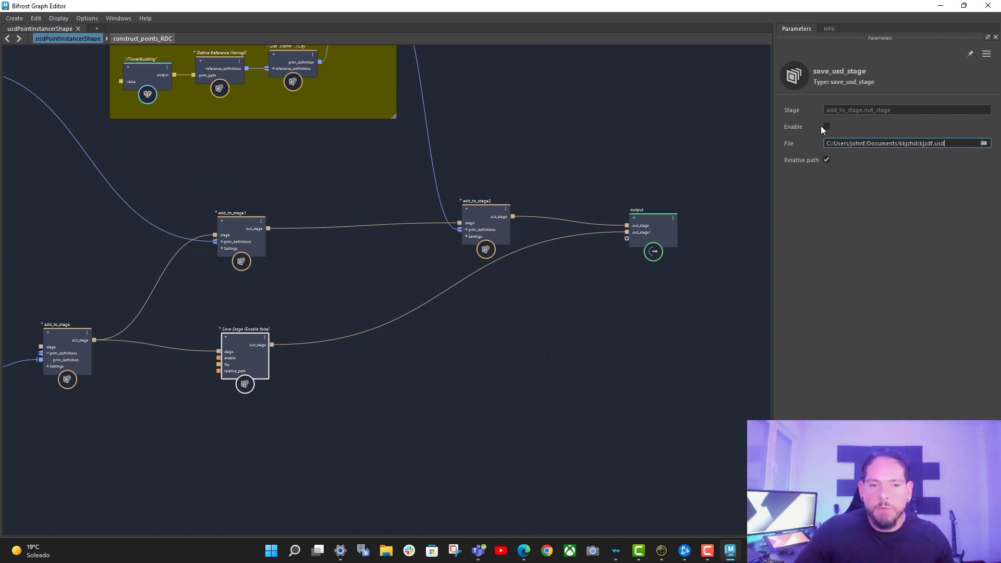
left_click(561, 363)
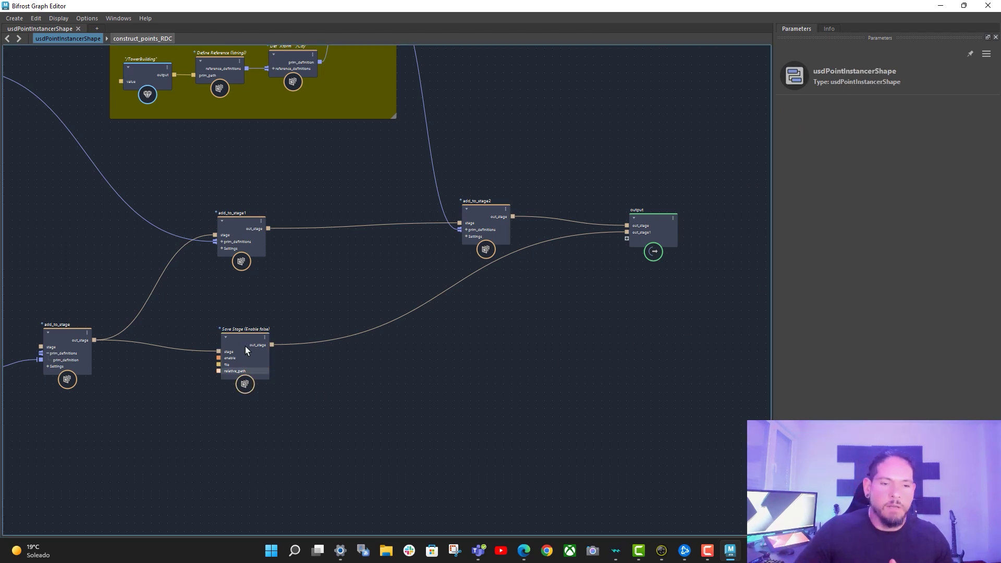
- Delete the save_usd_stage node and remove the out_stage1 port from the output node
left_click(253, 342)
left_click_drag(252, 342, 248, 343)
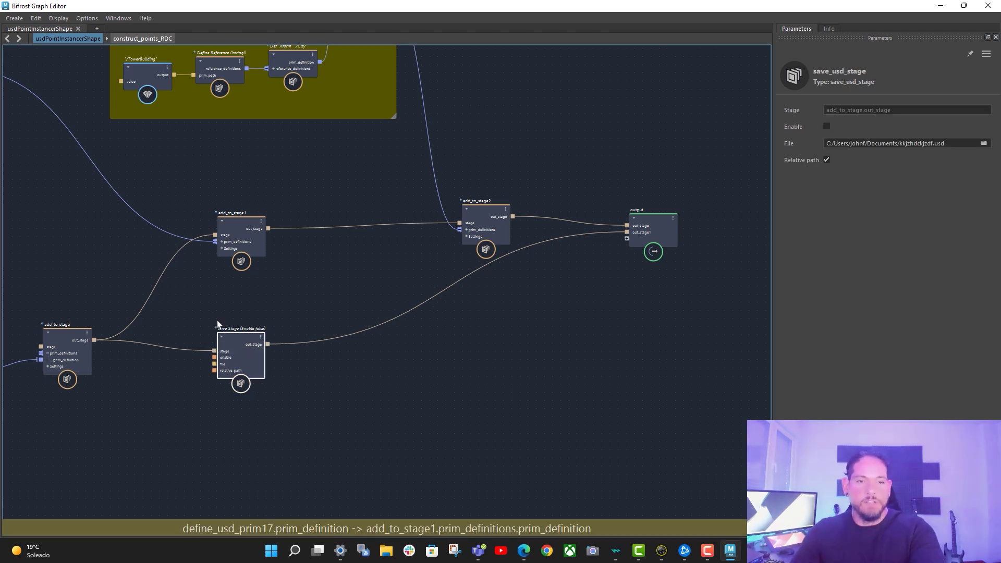
key("Delete")
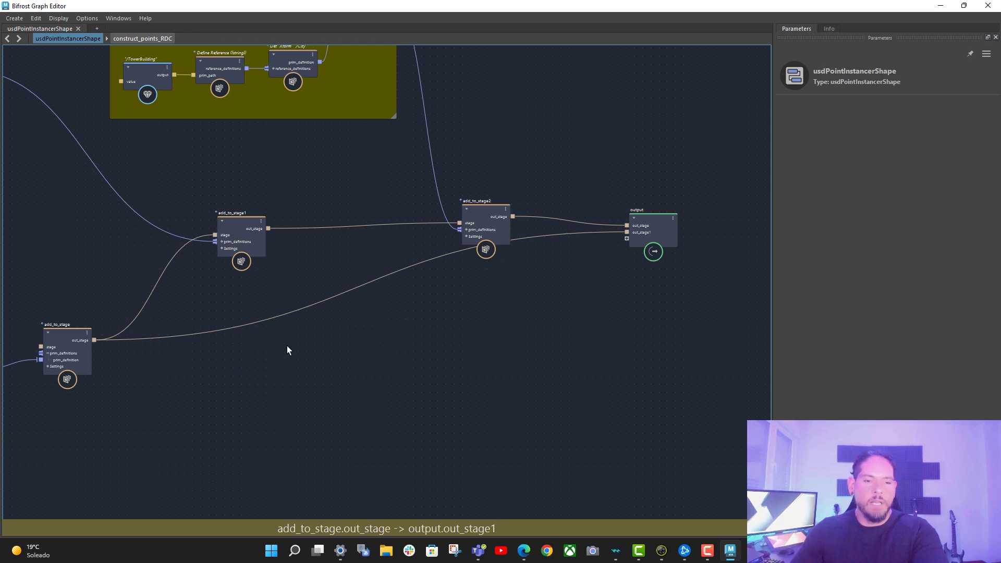
middle_click_drag(394, 388, 552, 378, "alt")
middle_click_drag(694, 282, 561, 310, "alt")
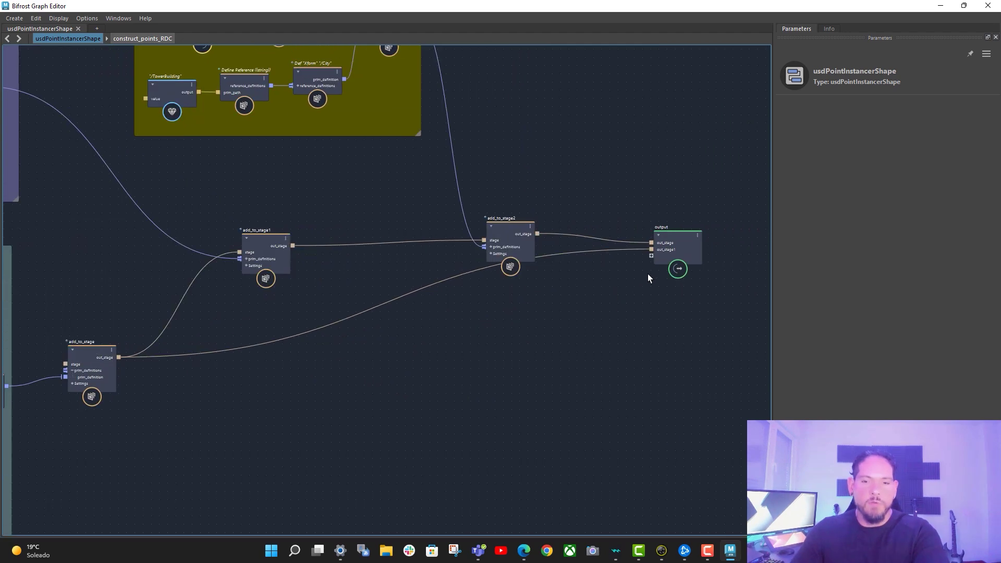
right_click(665, 251)
left_click(688, 265)
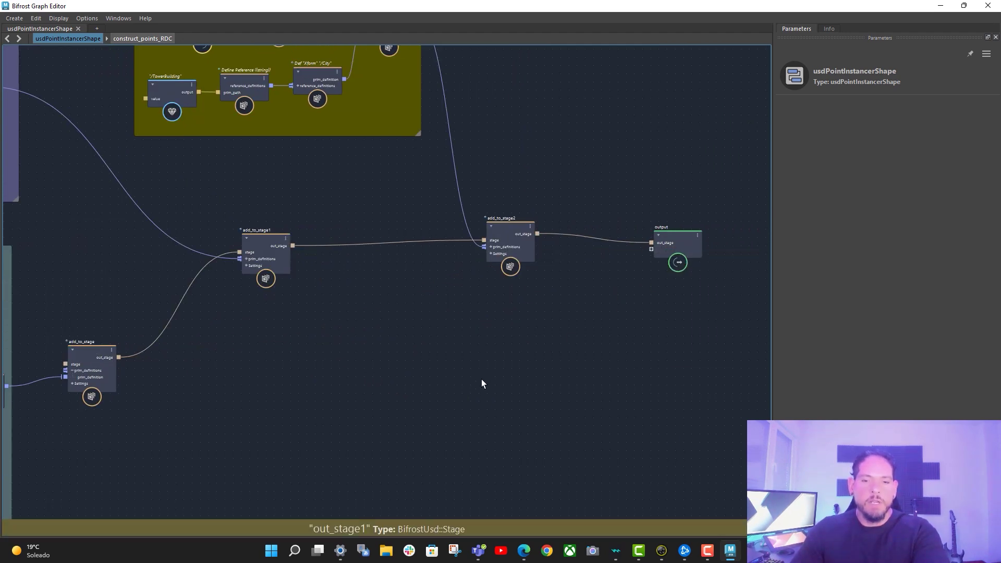
- Inspect the pPlaneShape1 input and the scatter_points settings in the Scatter Towers group
middle_click_drag(427, 380, 584, 355, "alt")
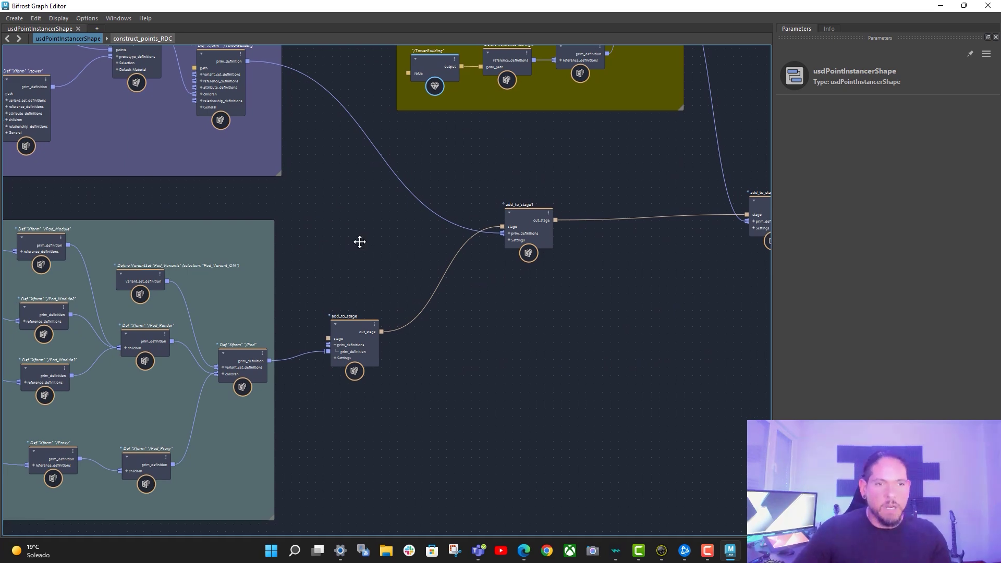
middle_click_drag(360, 239, 406, 328, "alt")
middle_click_drag(696, 288, 641, 277, "alt")
middle_click_drag(476, 318, 356, 344, "alt")
middle_click_drag(598, 292, 524, 304, "alt")
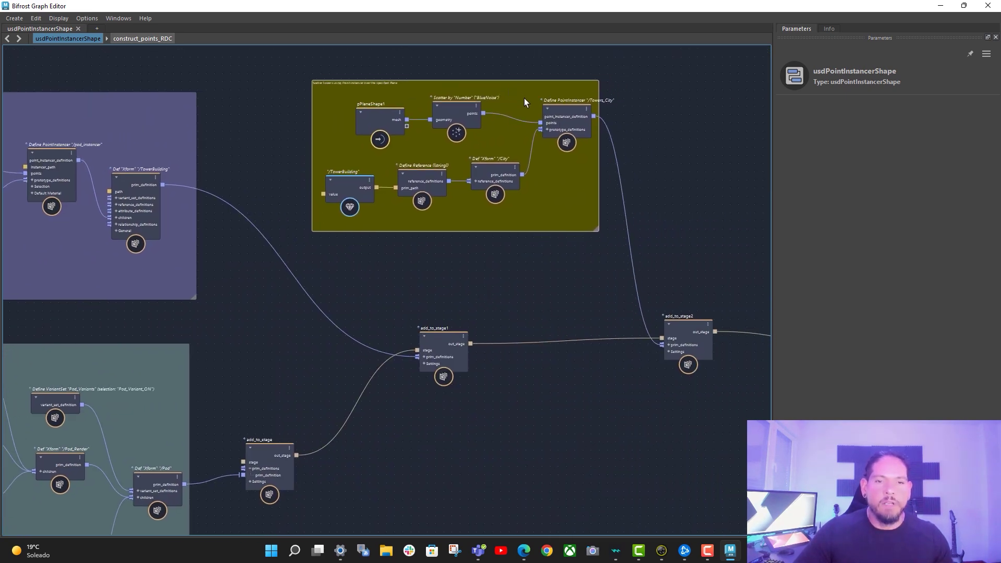
left_click(377, 109)
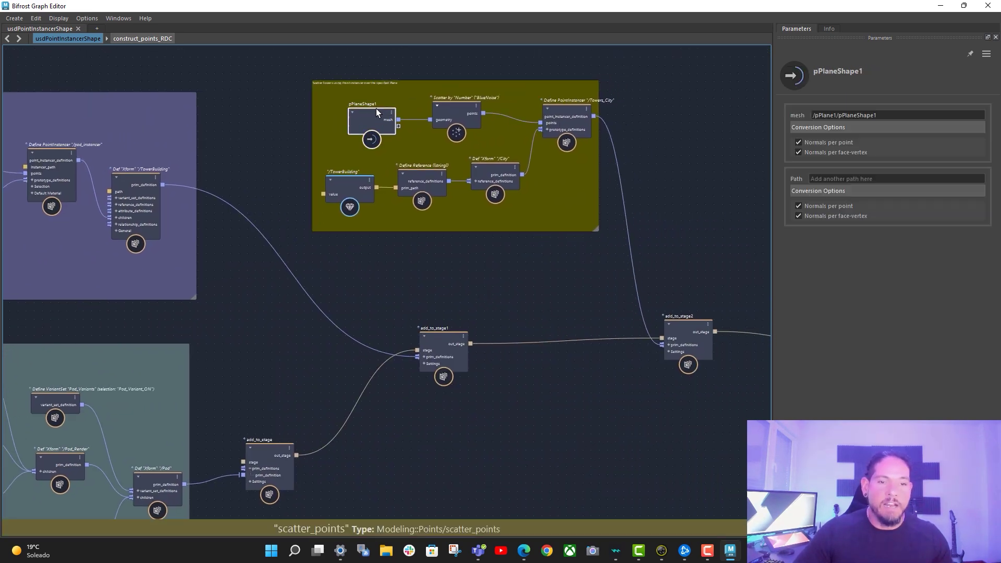
left_click(455, 104)
- Inspect the "/TowerBuilding" Xform definition that feeds add_to_stage1
middle_click_drag(464, 259, 727, 218, "alt")
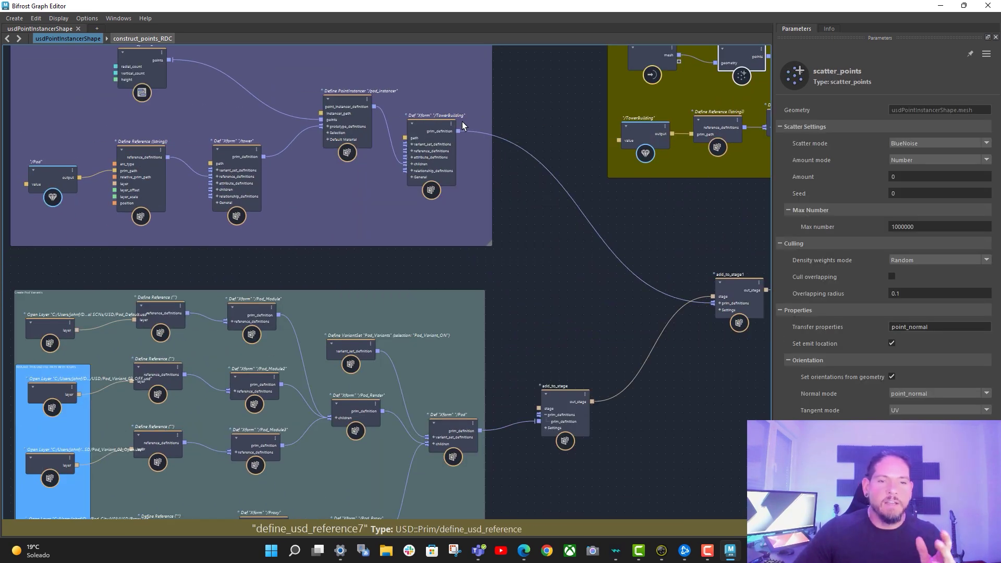
left_click(453, 125)
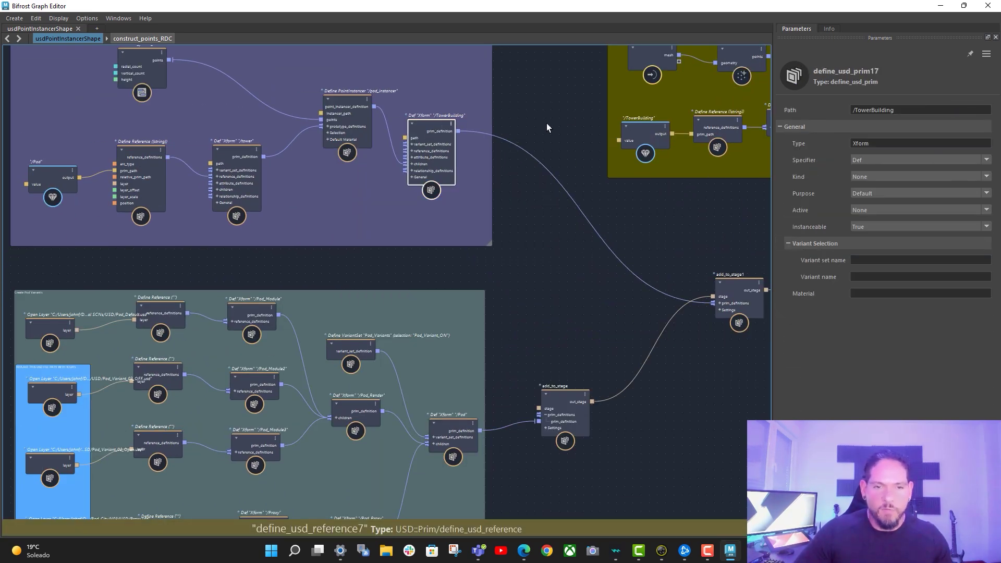
middle_click_drag(545, 123, 504, 134, "alt")
mouse_move(377, 134)
left_mouse_down()
mouse_move(396, 133)
mouse_move(381, 133)
left_mouse_up()
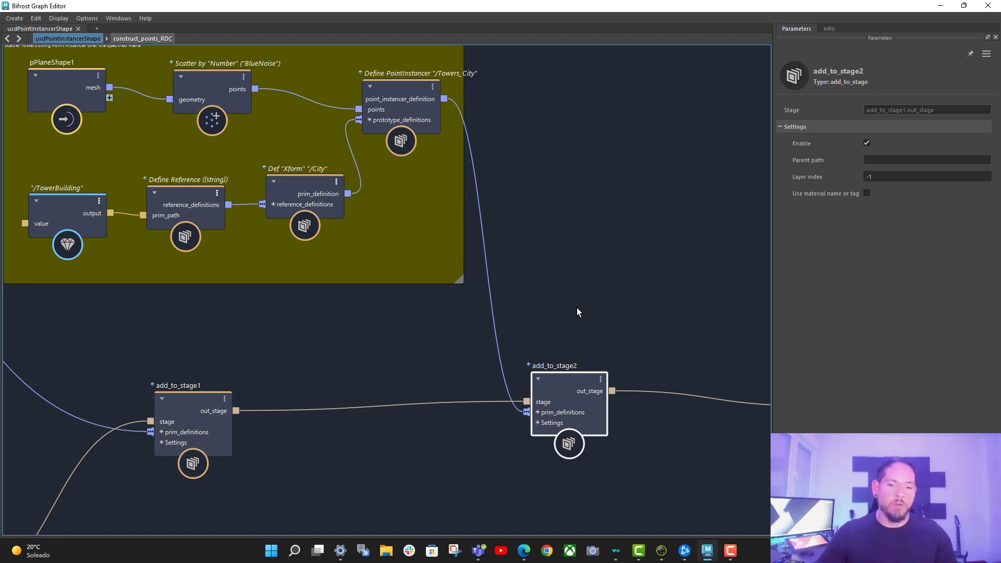
- Examine add_to_stage2 and the Scatter Towers group that supplies its prim_definitions
left_click(571, 305)
left_click_drag(575, 373, 577, 386)
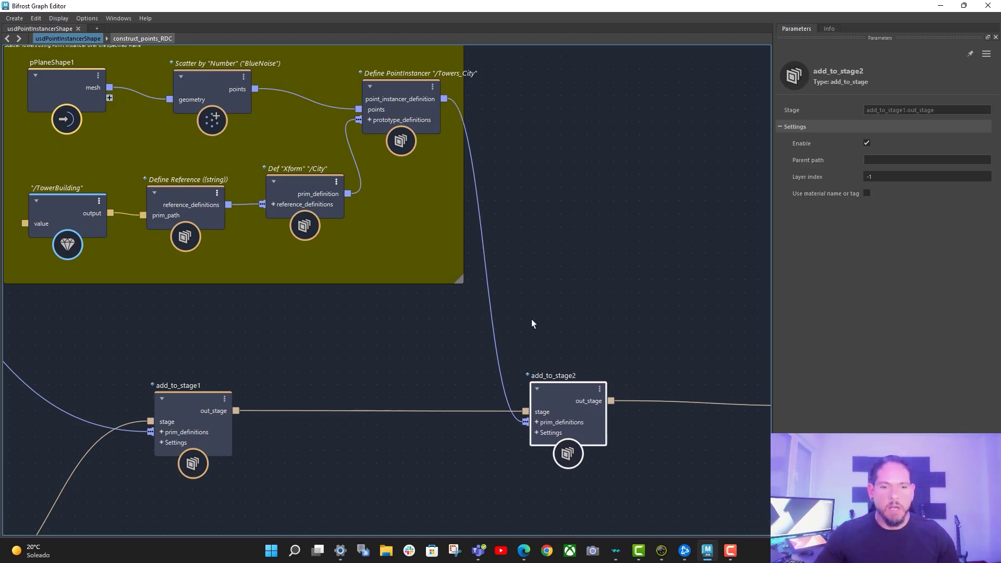
middle_click_drag(531, 319, 570, 324)
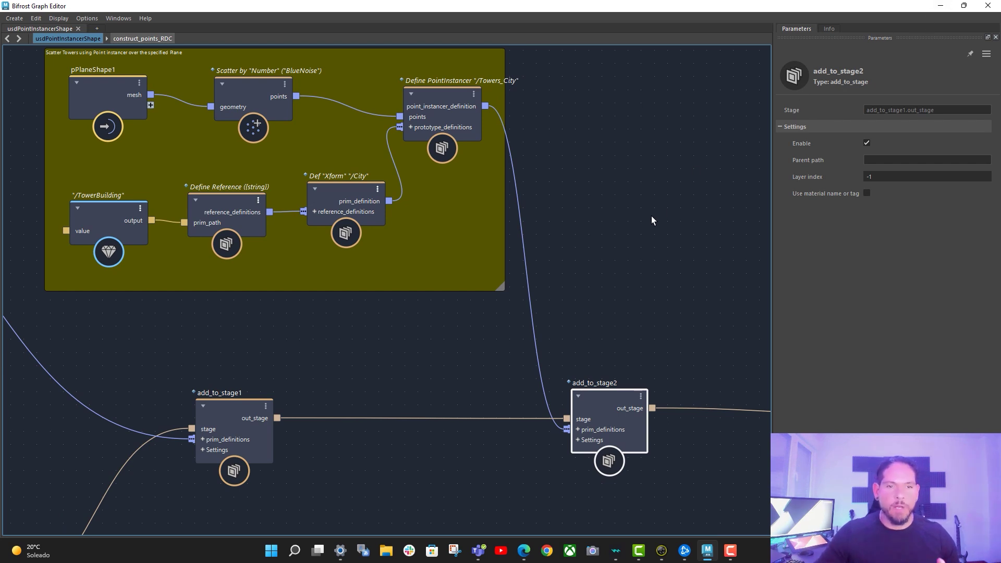
middle_click_drag(594, 230, 615, 239)
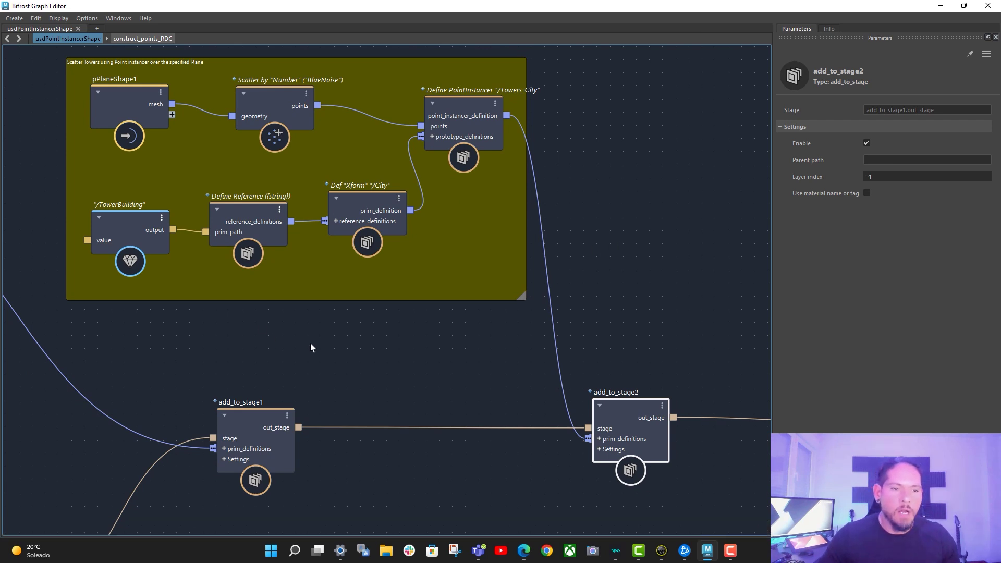
middle_click_drag(310, 355, 321, 373)
middle_click_drag(628, 388, 569, 358)
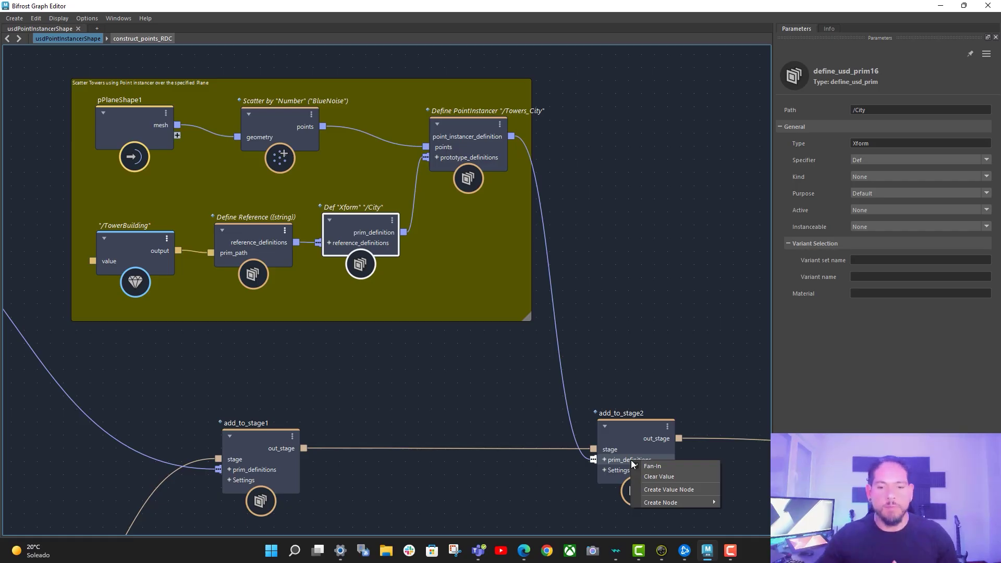
- Review which node types can be created for add_to_stage2's prim_definitions input, repositioning the node for a clearer view
mouse_move(693, 503)
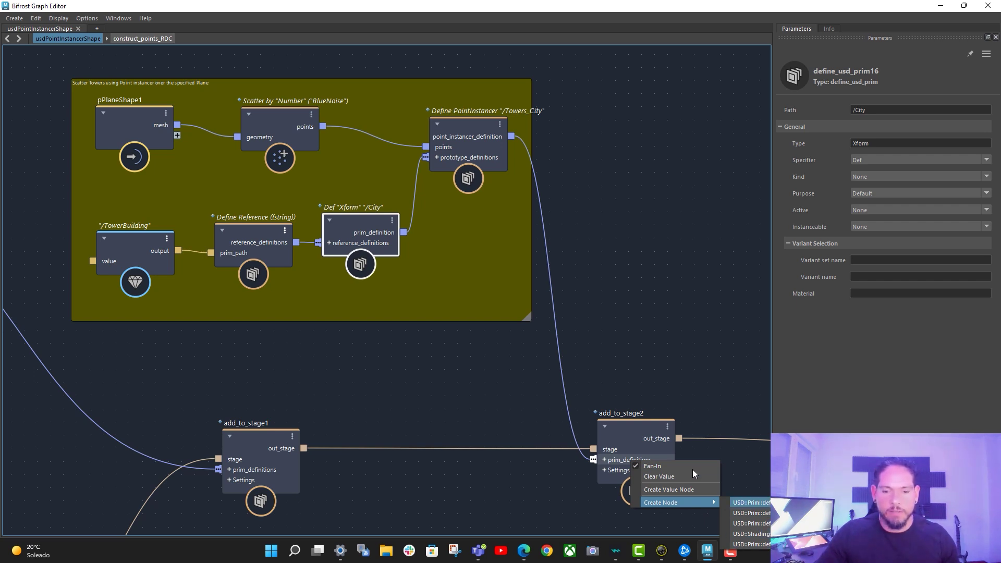
left_click_drag(654, 445, 618, 265)
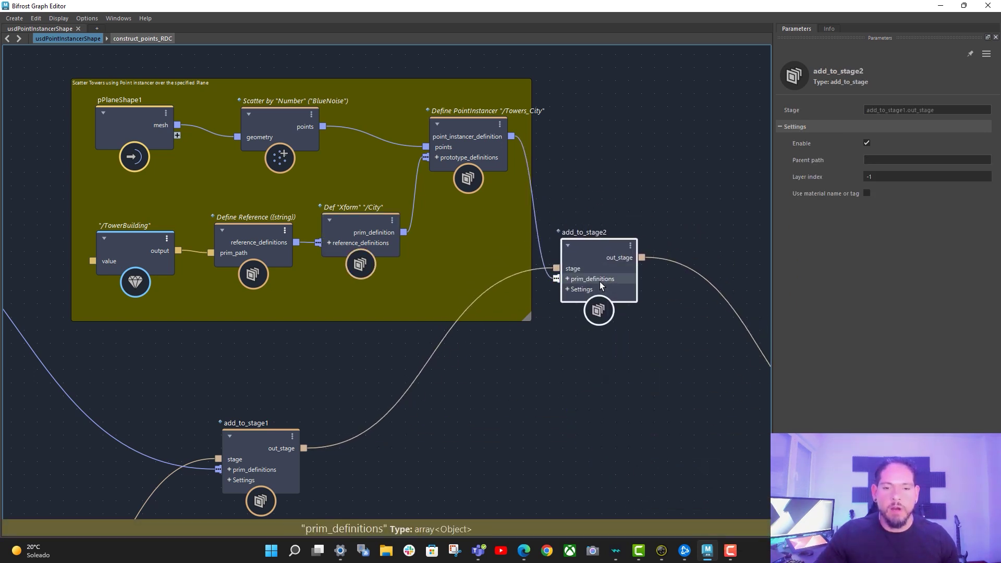
right_click(597, 282)
mouse_move(662, 322)
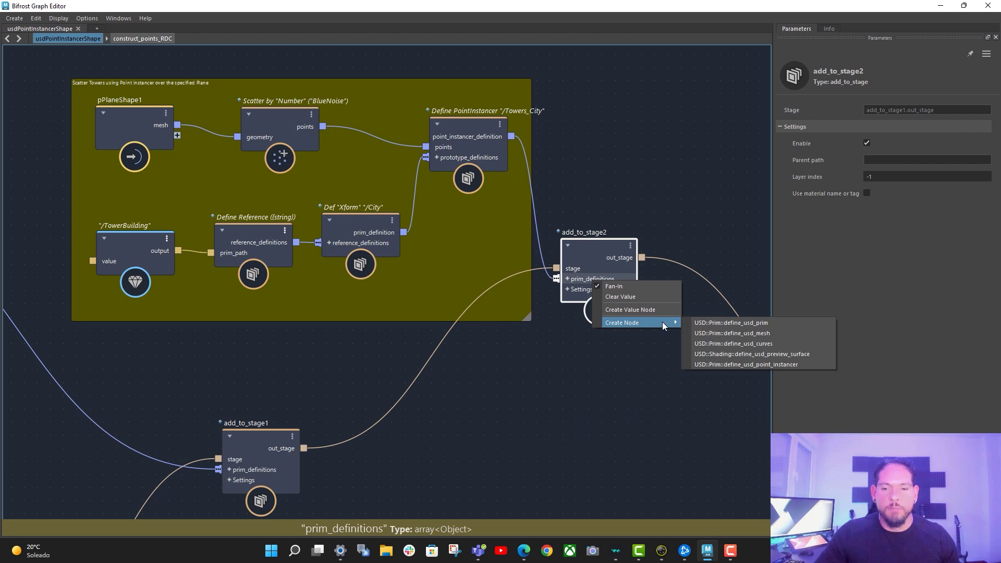
left_click(658, 137)
left_click_drag(602, 248, 599, 363)
- Inspect the settings of the "/Towers_City" point instancer and the scatter_points node feeding its points
left_click_drag(447, 117, 438, 119)
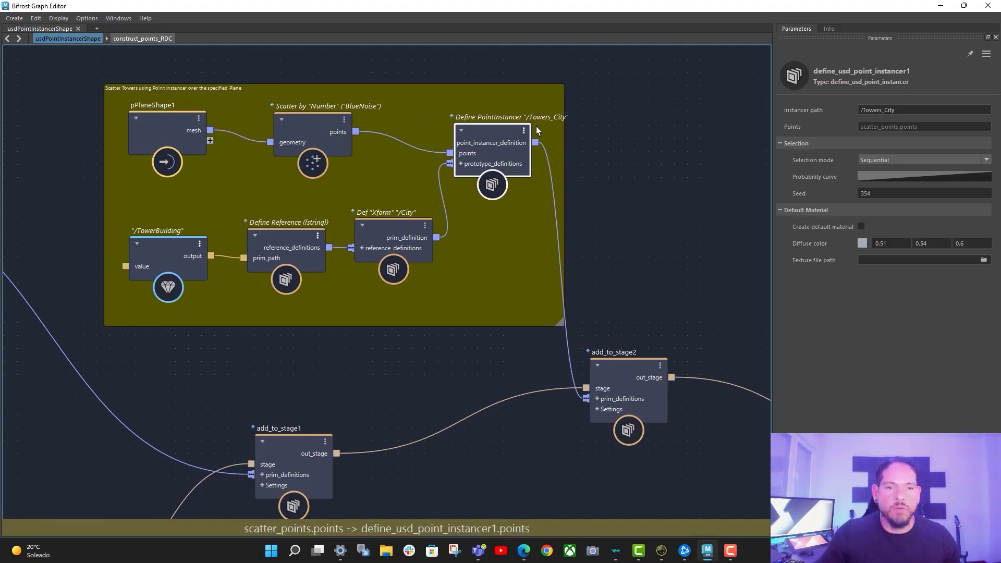
middle_click_drag(605, 127, 618, 131, "alt")
left_click_drag(514, 138, 520, 139)
left_click_drag(324, 125, 334, 124)
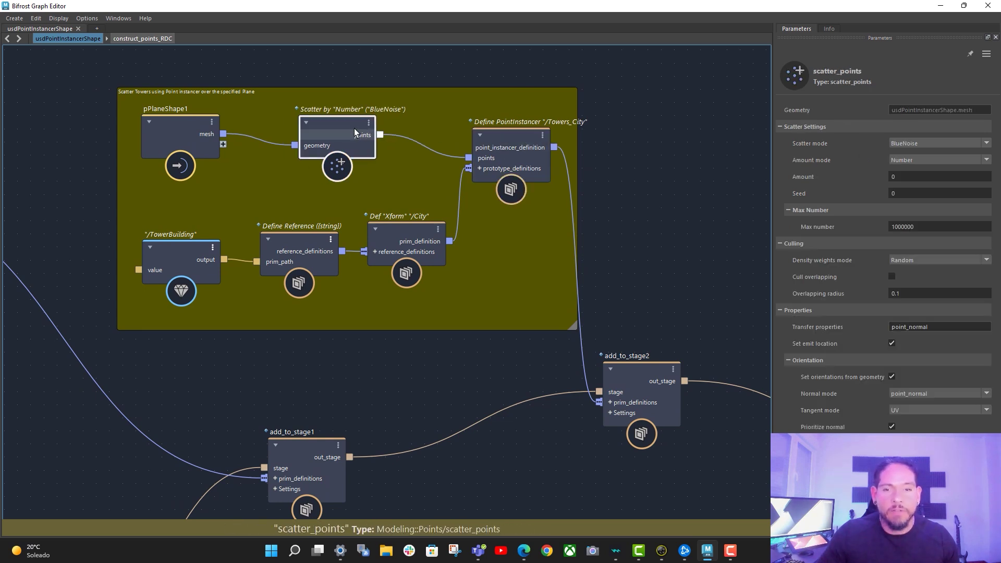
- Add a new scatter_points node and place it above the Scatter Towers group
middle_click_drag(429, 70, 461, 102, "alt")
left_click(458, 92)
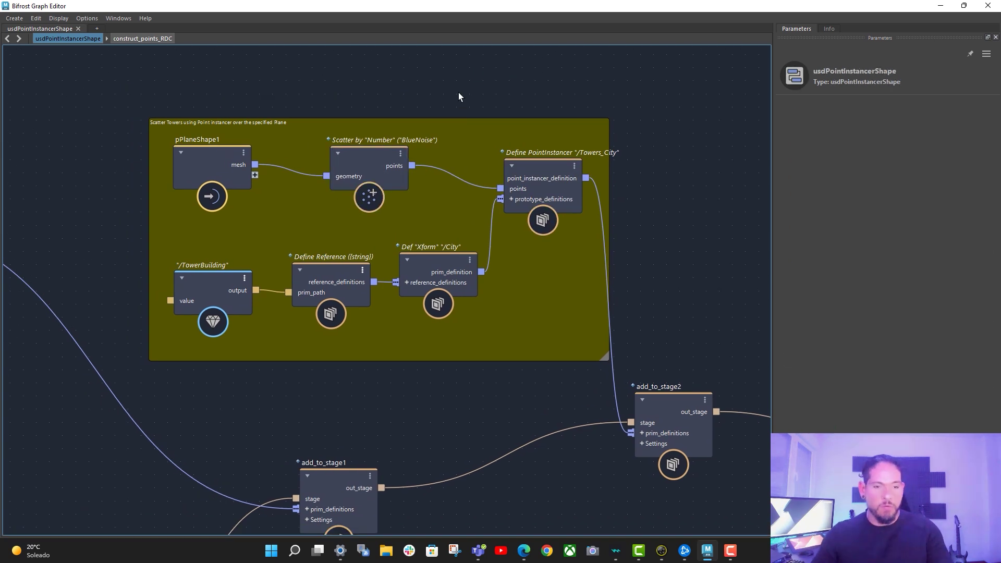
key("Tab")
type("scatter")
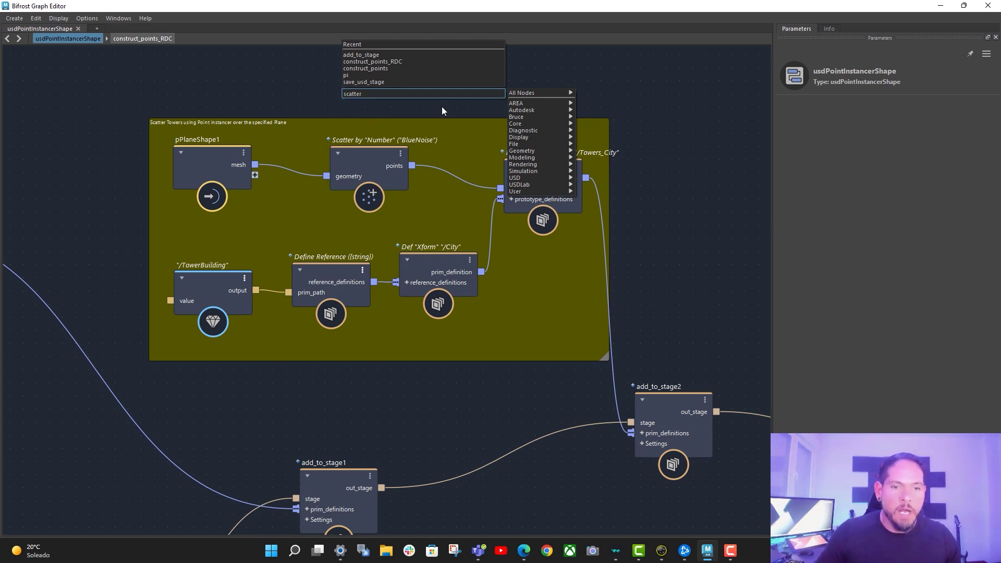
left_click(443, 103)
left_click_drag(455, 93, 474, 73)
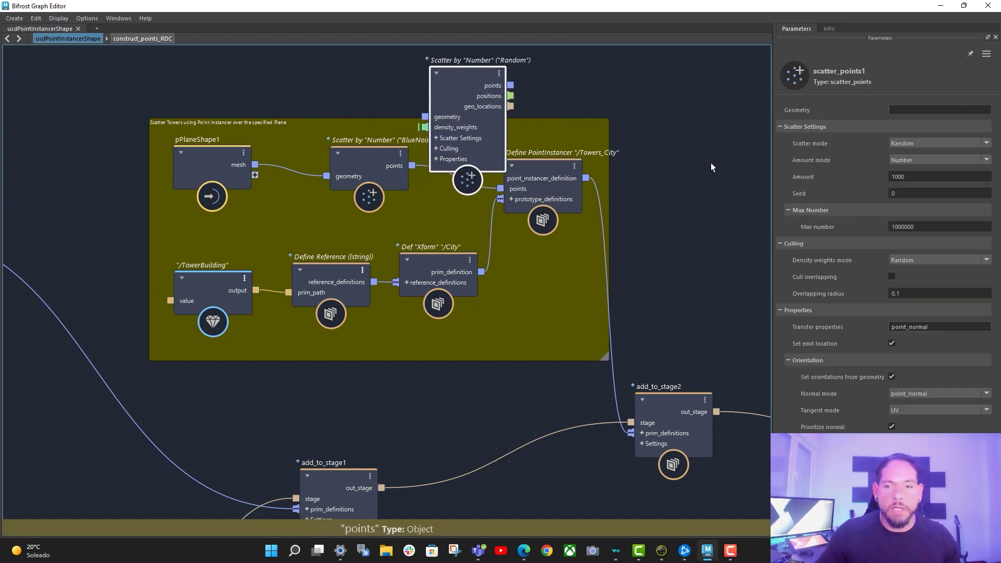
middle_click_drag(654, 131, 593, 163, "alt")
left_click_drag(417, 106, 376, 73)
middle_click_drag(481, 97, 494, 139, "alt")
left_click_drag(387, 126, 379, 84)
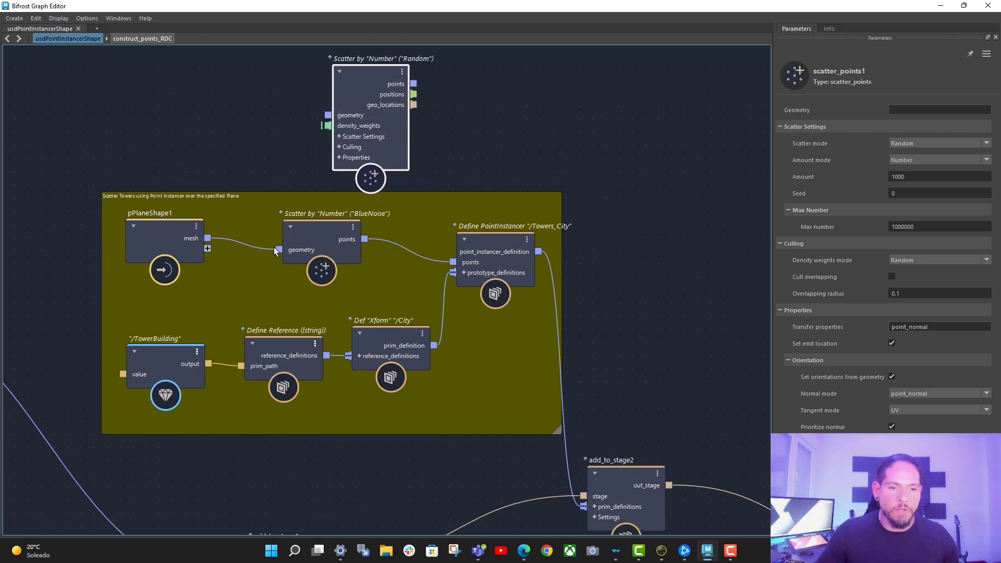
- Expand the ports of the existing BlueNoise scatter_points node and compare it with the new Random scatter node
left_click(306, 224)
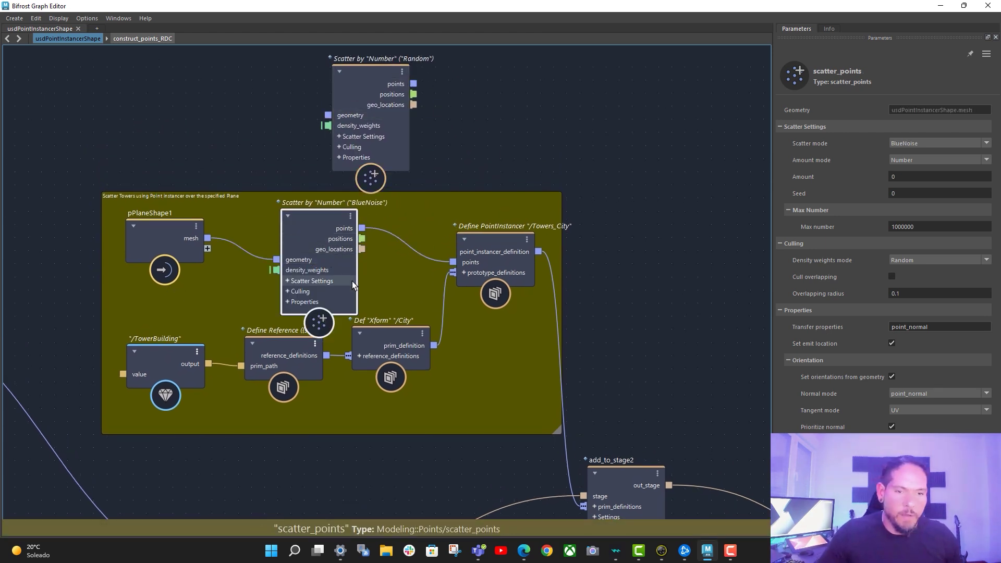
left_click_drag(327, 216, 321, 206)
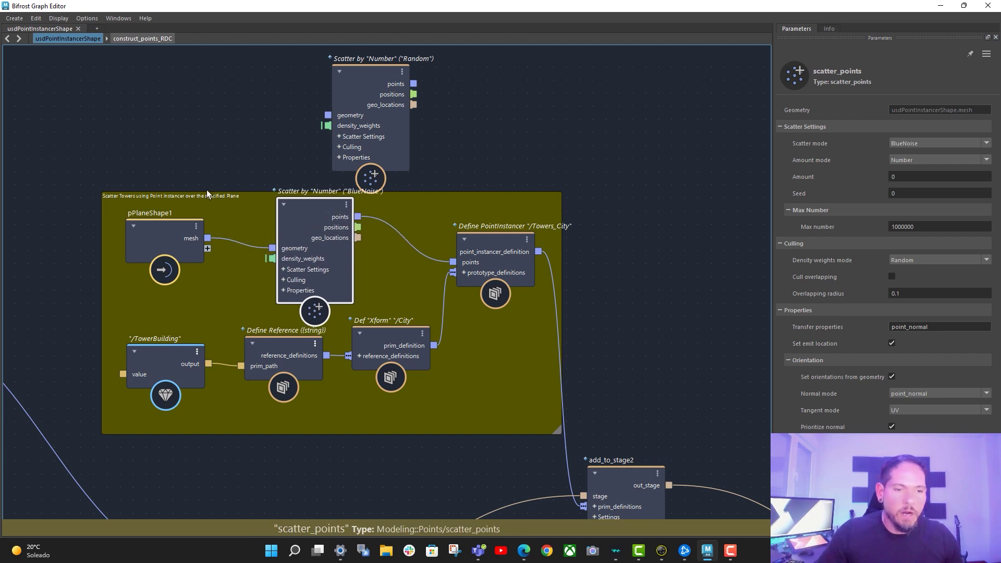
middle_click_drag(206, 189, 269, 197, "alt")
left_click_drag(440, 93, 433, 87)
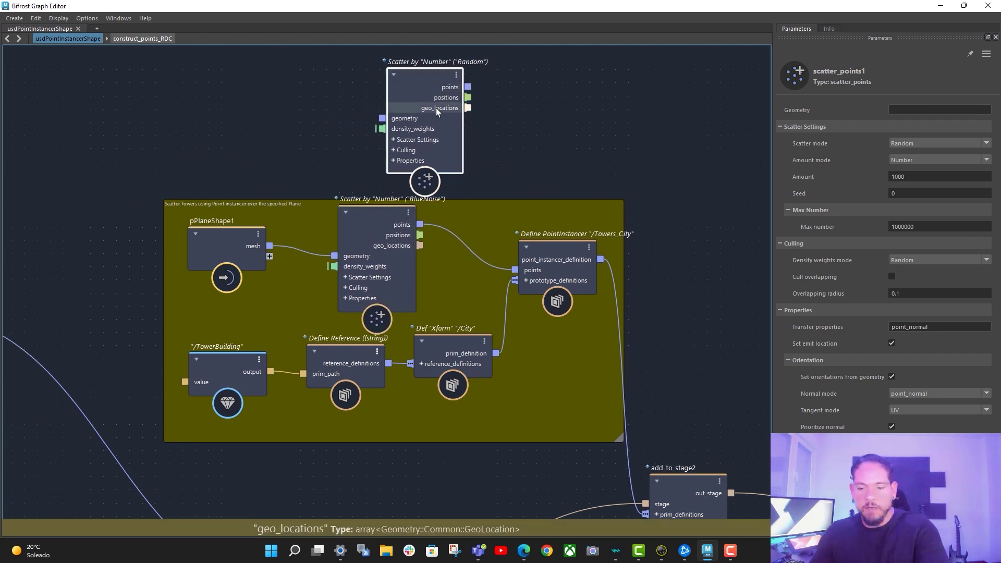
- Delete the new Random scatter node and collapse the BlueNoise scatter_points node to its connected ports
key("Delete")
left_click_drag(381, 214, 380, 228)
key("2")
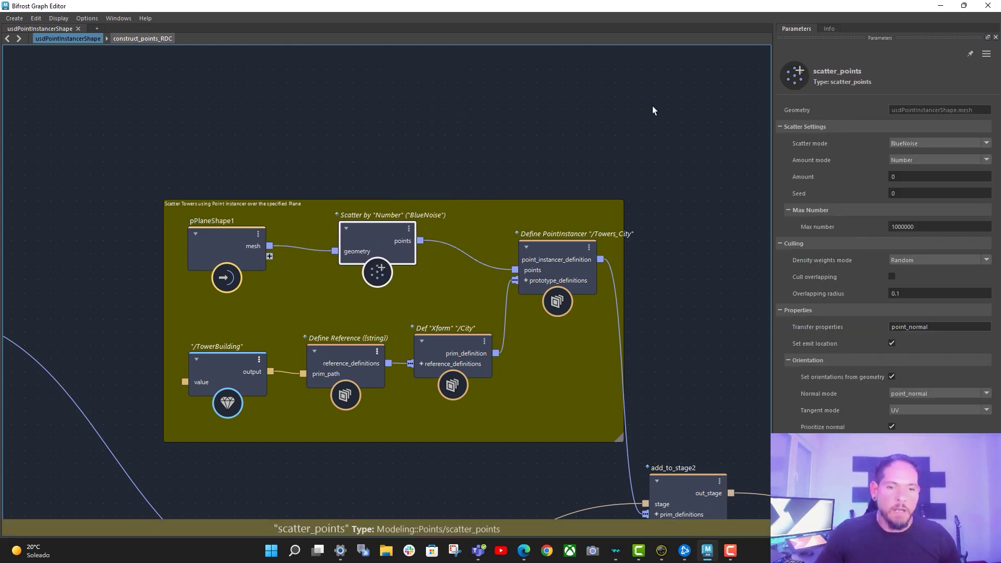
- Unhide the Ground plane in the Maya scene, bring the whole plane into view and display its polyPlane1 attributes
left_click(941, 6)
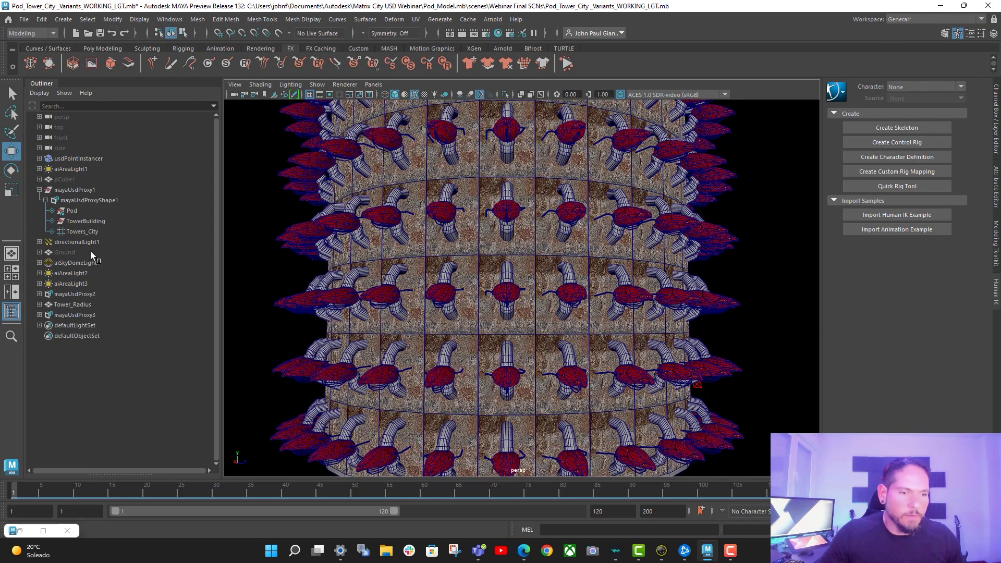
left_click(65, 253)
scroll(544, 312, "down", 10)
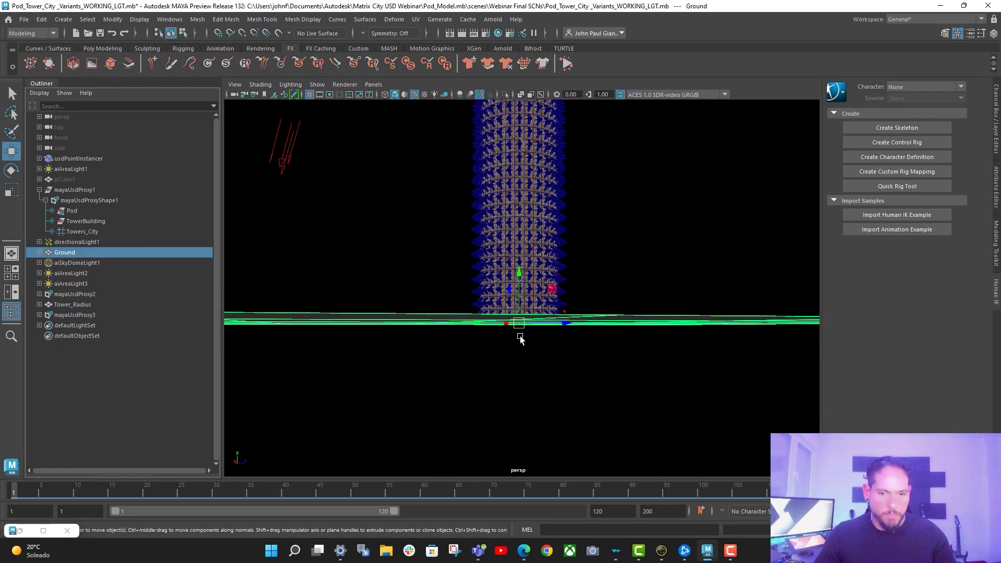
mouse_move(519, 335)
left_mouse_down("alt")
mouse_move(730, 376)
mouse_move(558, 346)
mouse_move(567, 377)
mouse_move(547, 342)
mouse_move(511, 328)
left_mouse_up("alt")
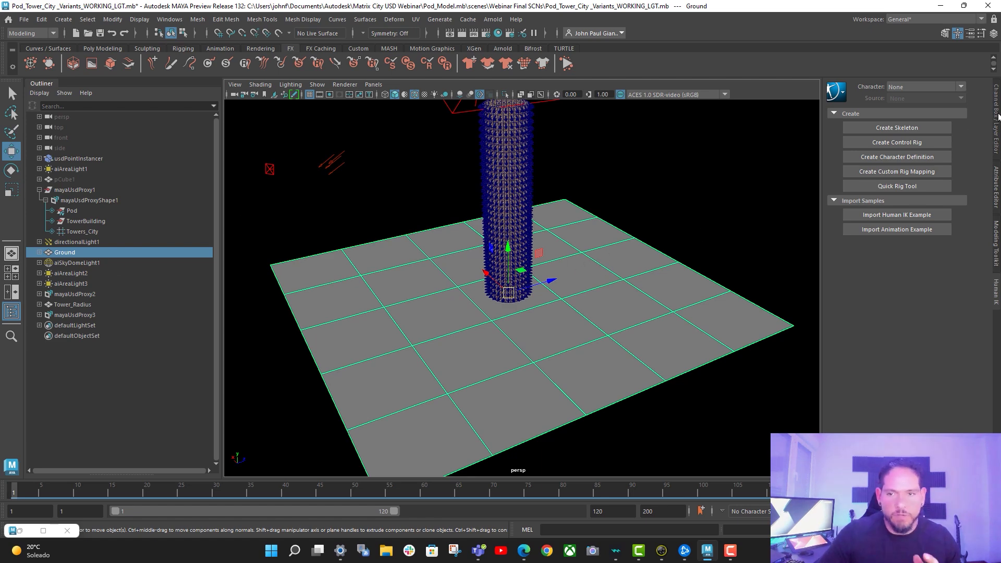
left_click(995, 180)
left_click(866, 106)
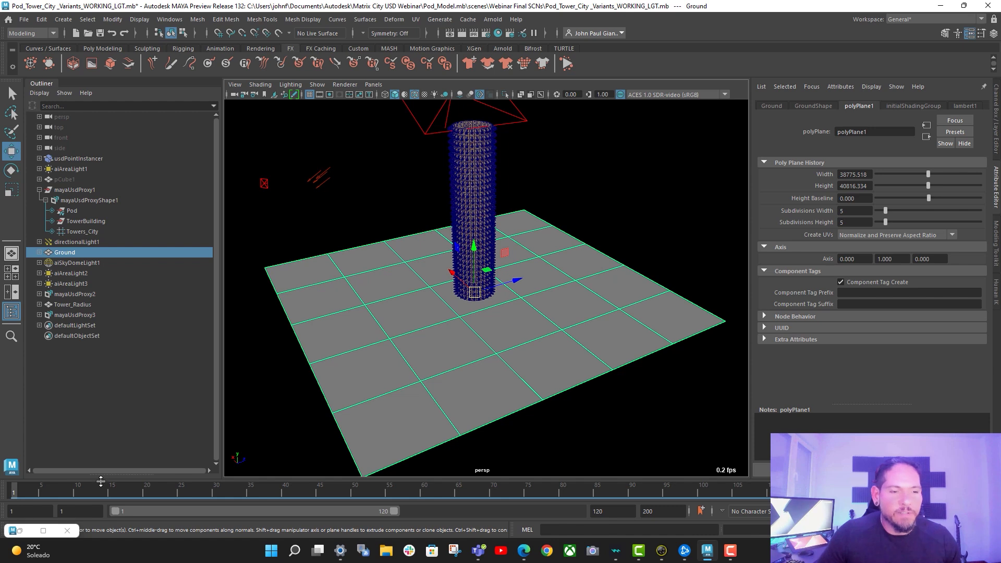
- Examine the Pod, TowerBuilding and Towers_City prims under mayaUsdProxyShape1, including the prototypes nested in Towers_City
left_click(73, 210)
left_click(93, 222)
left_click(84, 233)
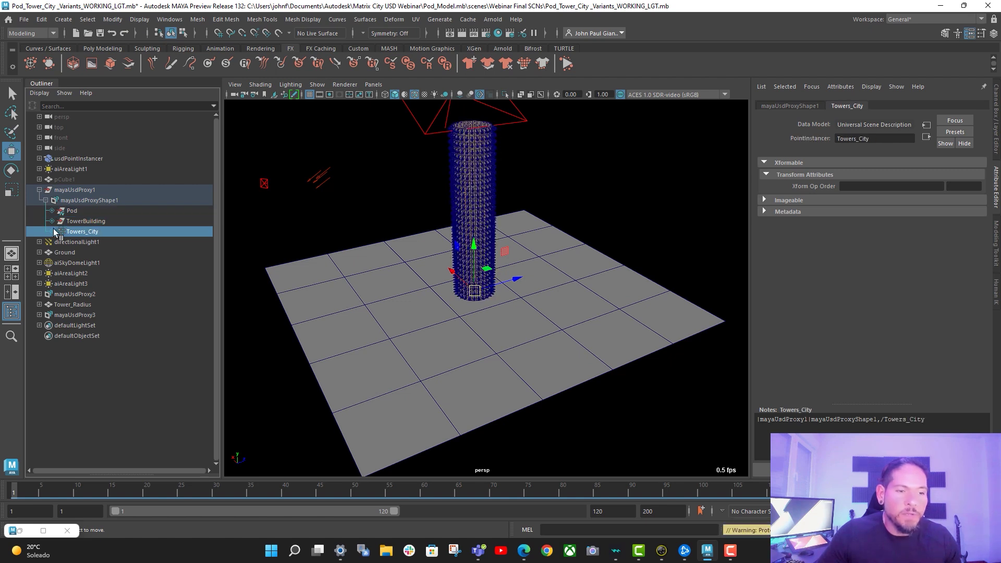
left_click(53, 232)
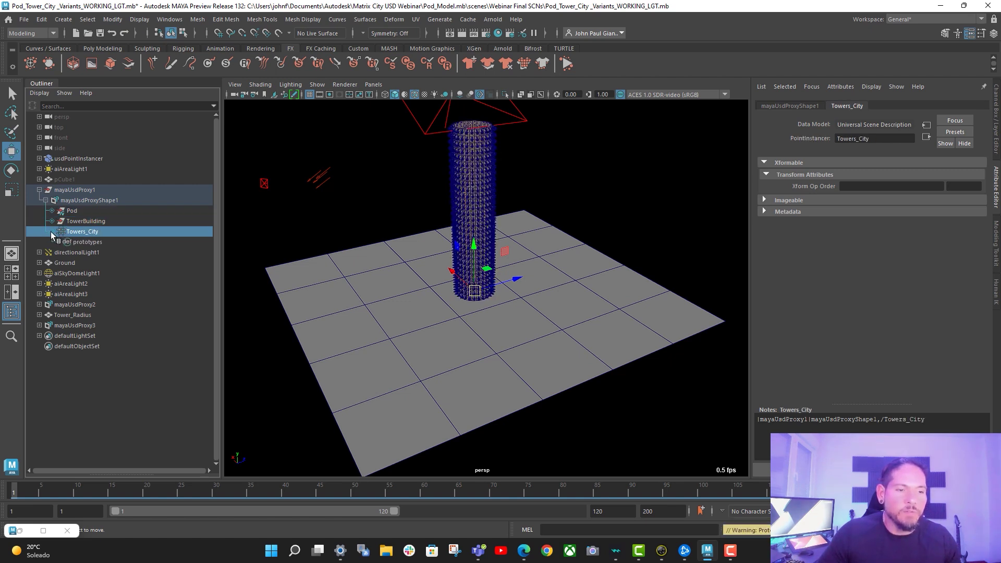
left_click(51, 232)
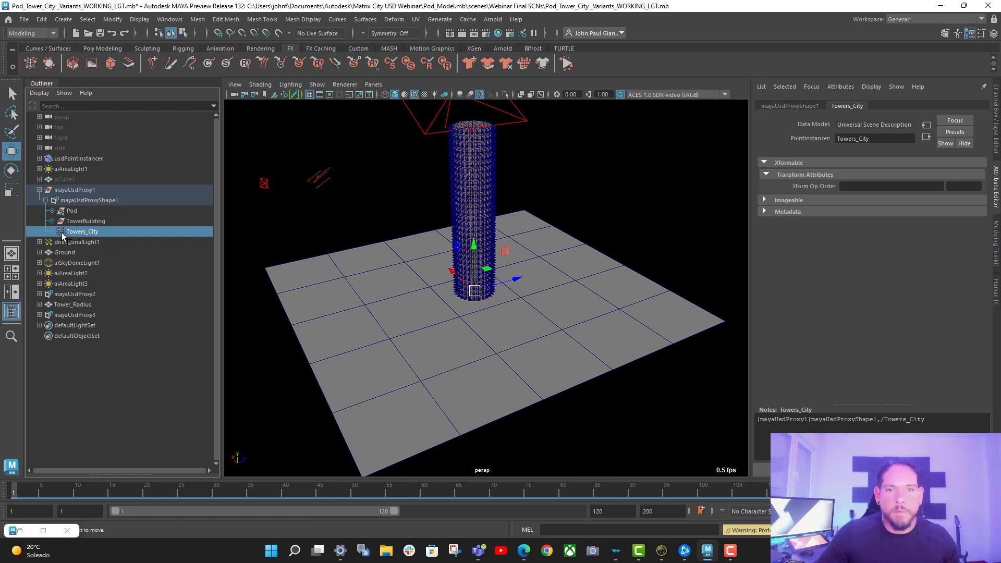
- Add the Ground mesh to the Bifrost graph as an input node above the Scatter Towers group and delete it again
left_click(21, 530)
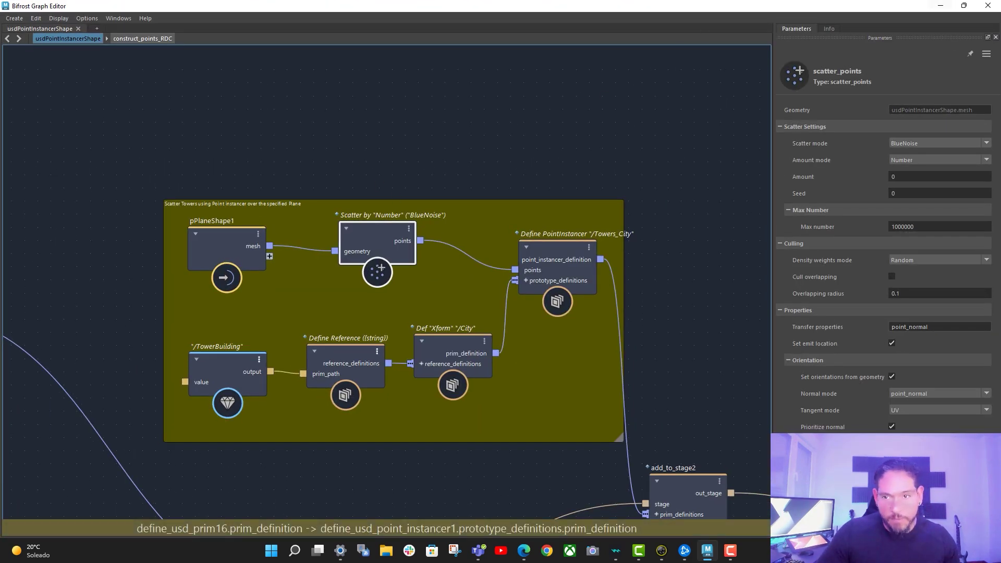
left_click(964, 6)
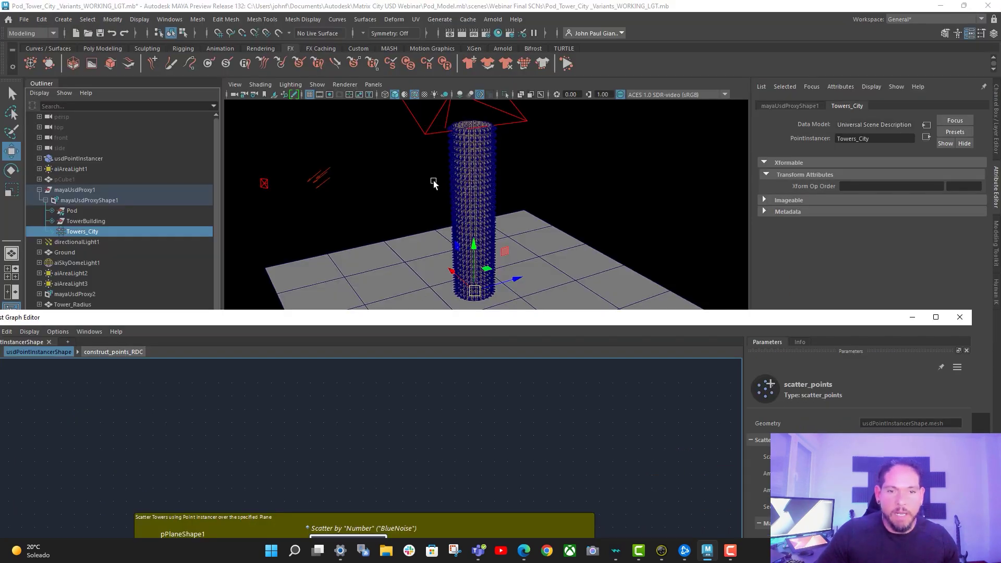
left_click_drag(331, 324, 681, 130)
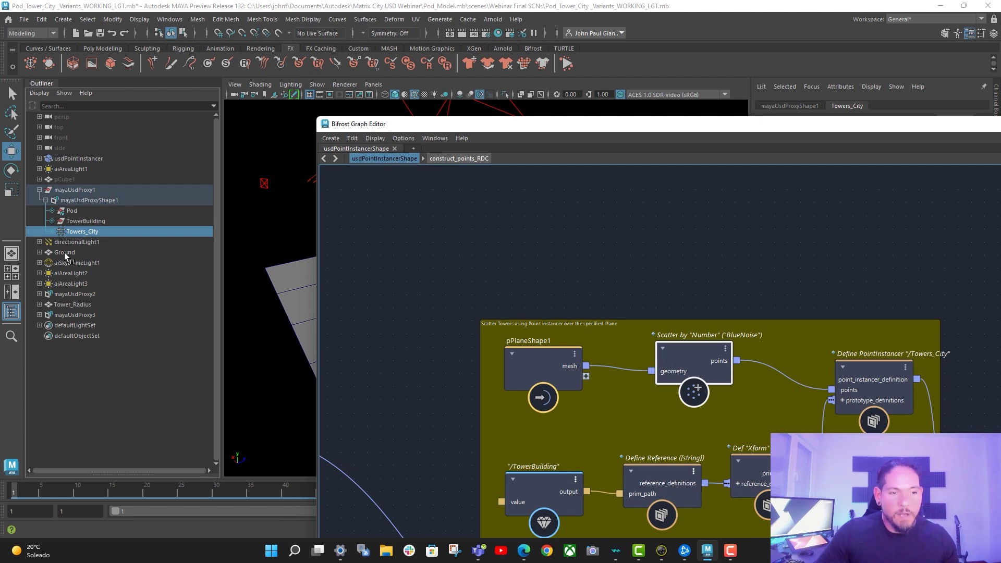
left_click_drag(65, 252, 520, 252)
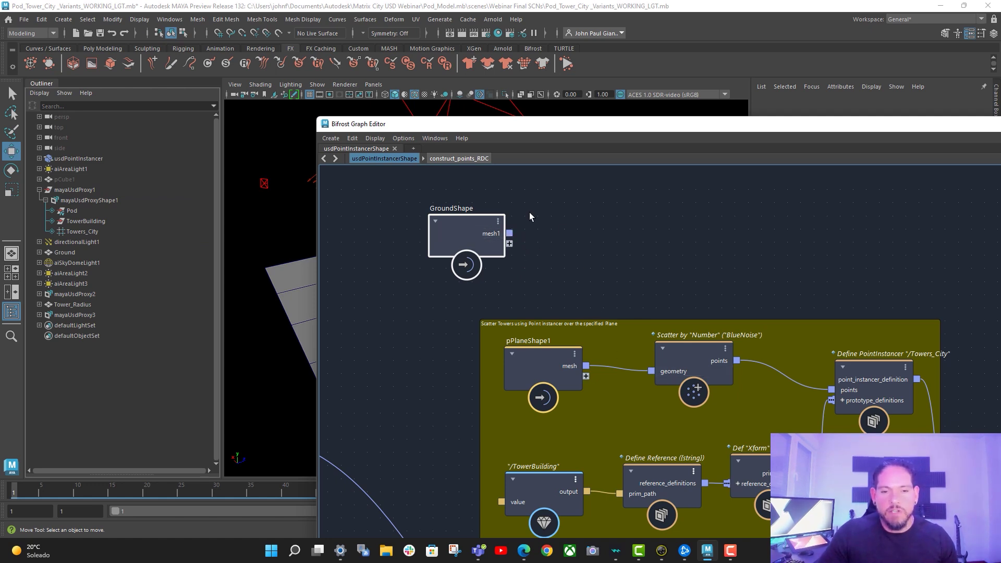
left_click_drag(477, 230, 446, 228)
key("Delete")
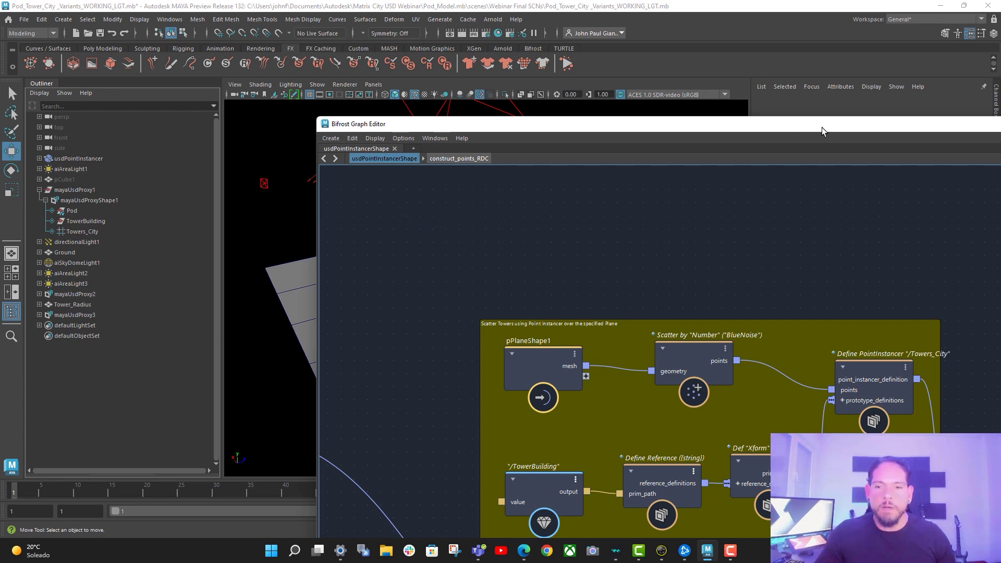
- Maximize the graph editor and check which node types can be created for the "/Towers_City" point instancer's prototype_definitions port
left_click_drag(822, 127, 743, 127)
left_click_drag(937, 125, 740, 110)
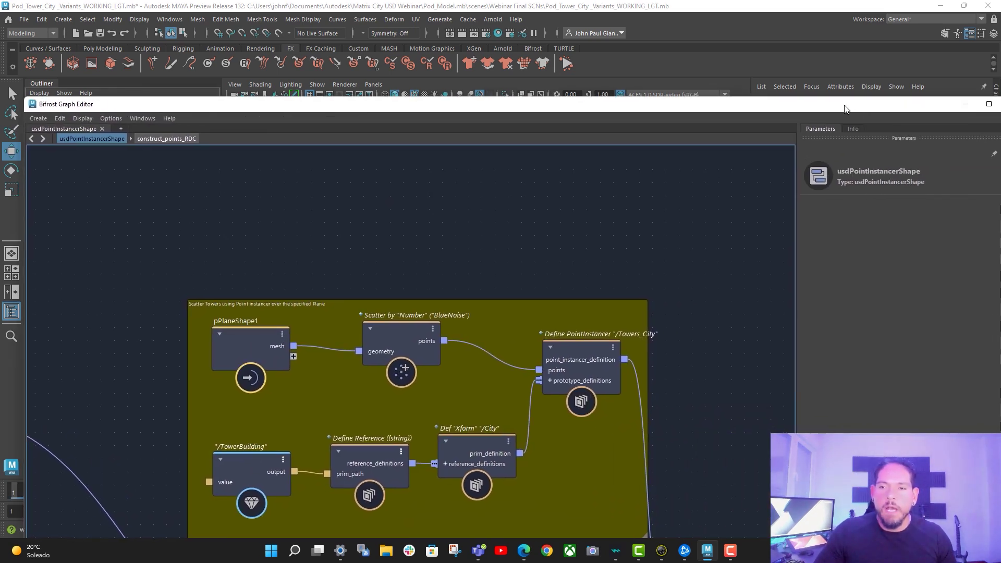
double_click(980, 107)
middle_click_drag(530, 163, 588, 119, "alt")
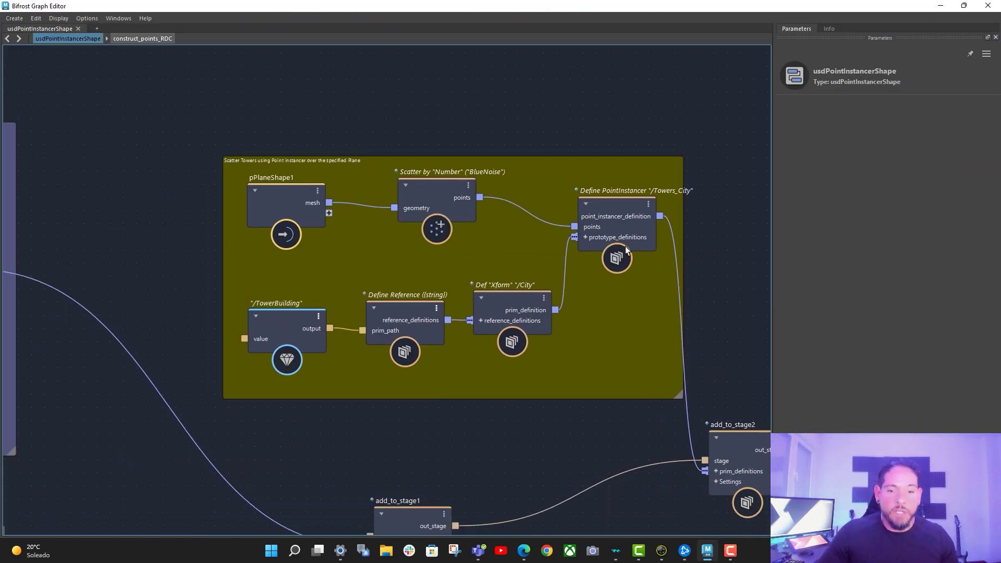
middle_click_drag(718, 258, 669, 233, "alt")
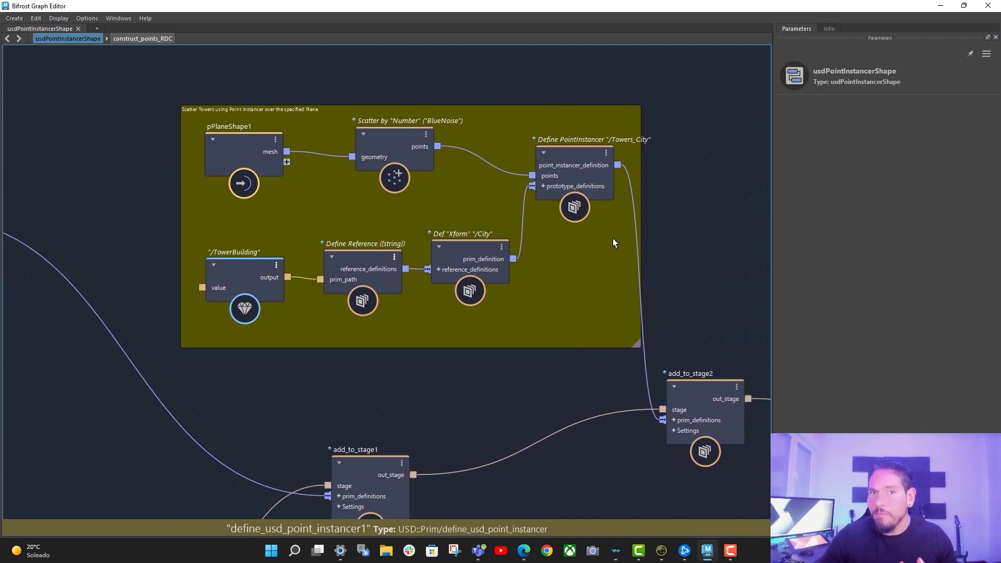
right_click(586, 189)
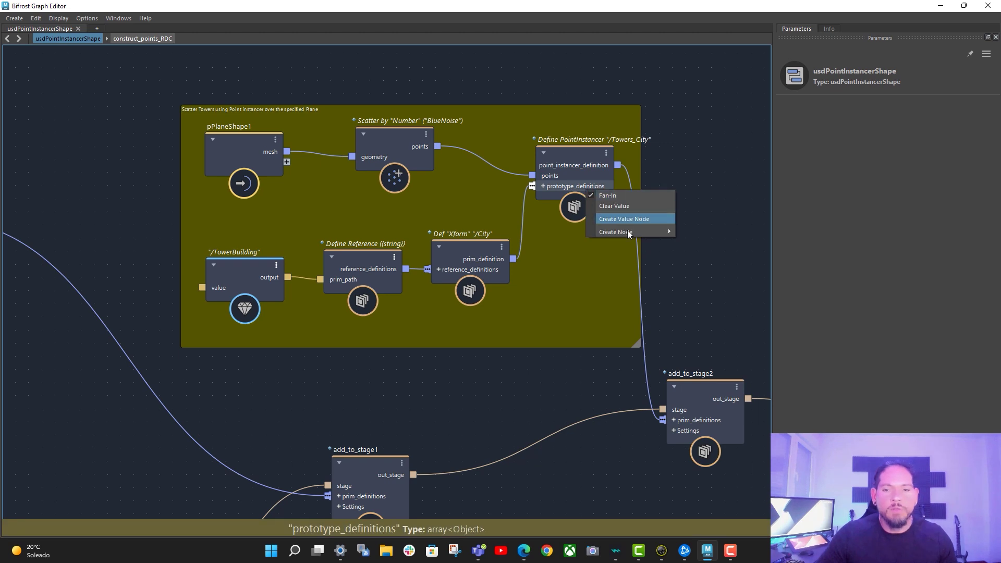
mouse_move(627, 232)
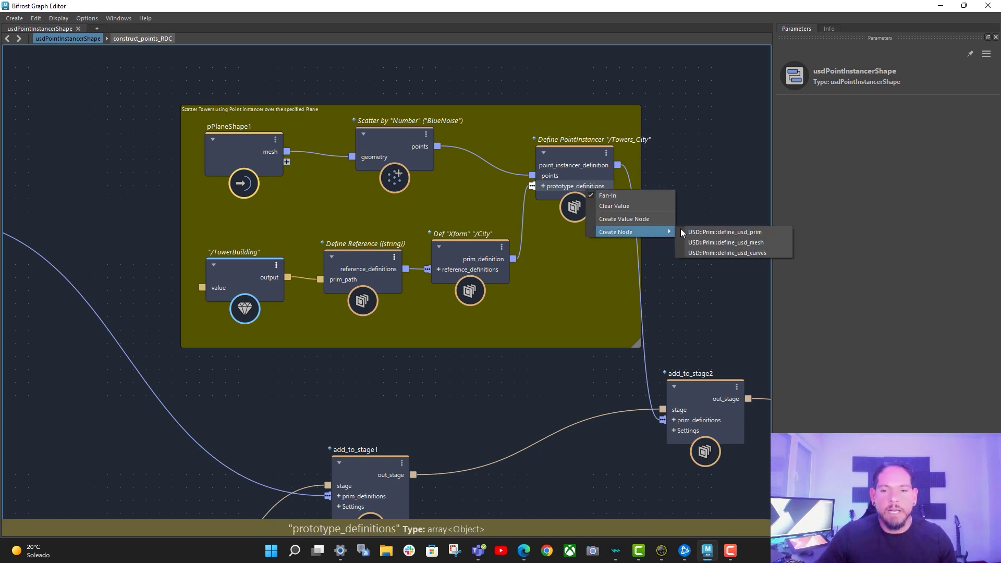
left_click(759, 233)
- Inspect the "/City" Xform prim, its Define Reference node and the "/TowerBuilding" string value that sets the prim path
left_click(476, 250)
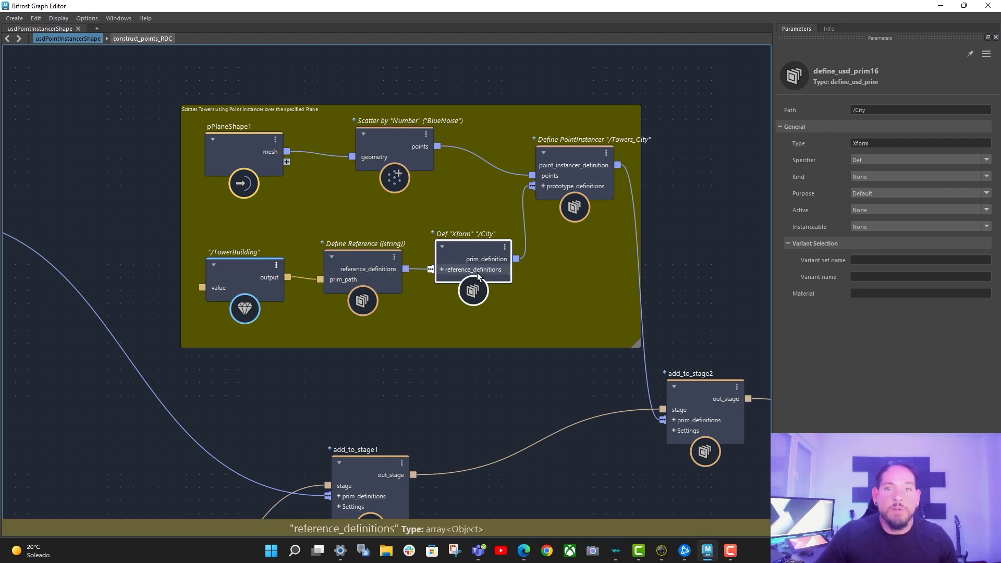
left_click_drag(354, 266, 333, 266)
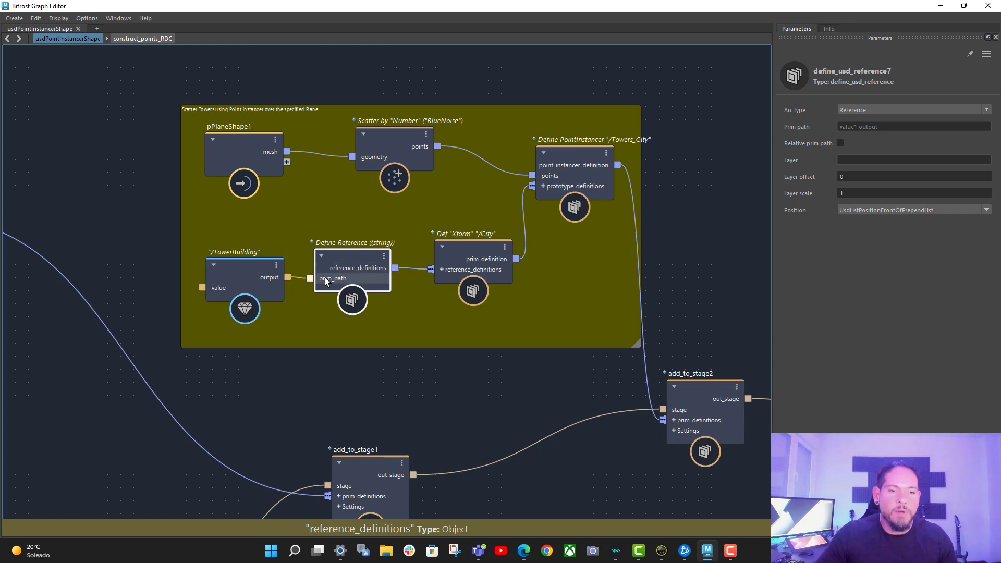
left_click_drag(264, 267, 262, 266)
- Examine the parameters of the "/TowerBuilding" Xform prim fed by the "/pod_instancer" point instancer
middle_click_drag(413, 375, 518, 282)
scroll(453, 362, "down", 2)
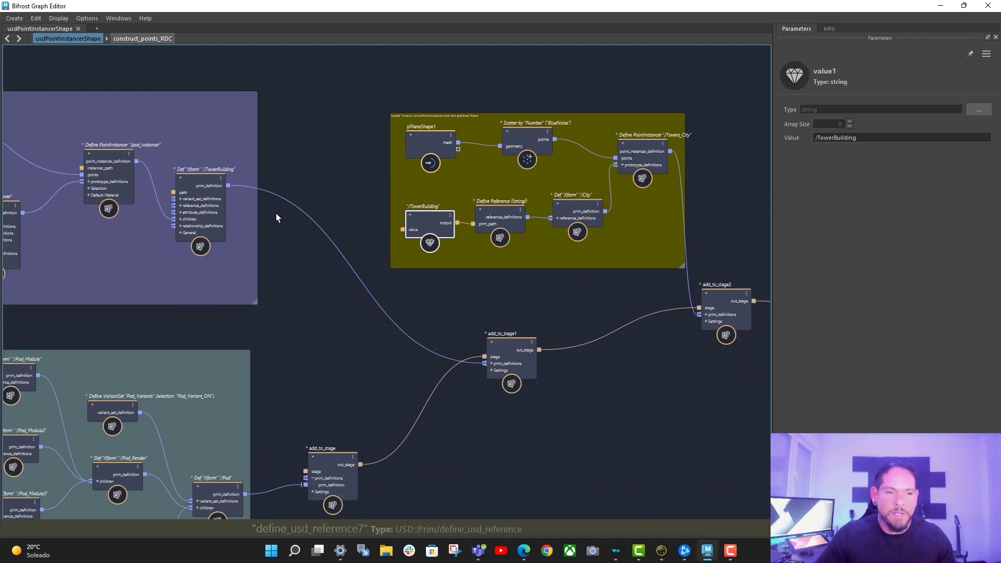
left_click(210, 180)
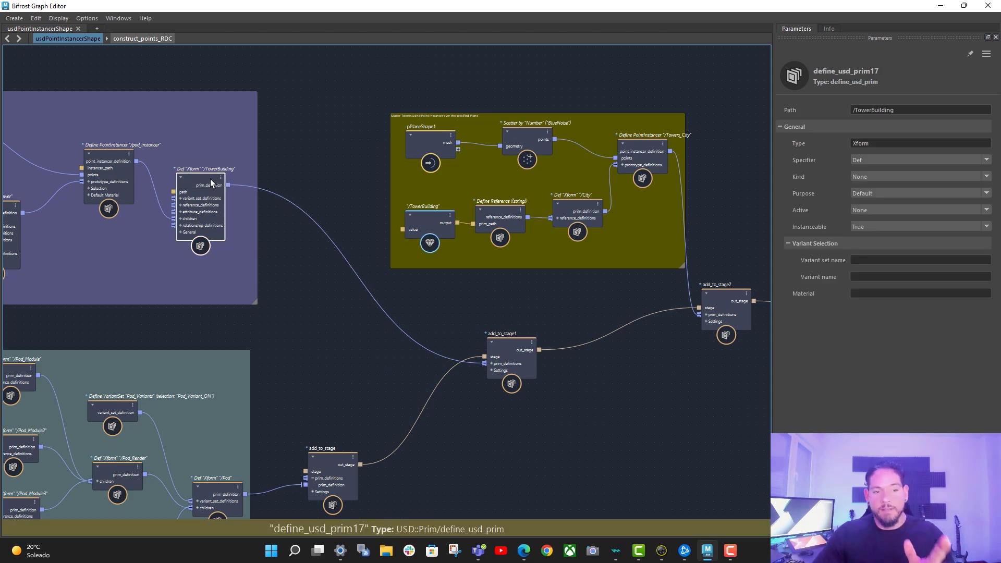
middle_click_drag(400, 190, 529, 192)
scroll(411, 174, "up", 4)
middle_click_drag(436, 173, 487, 170)
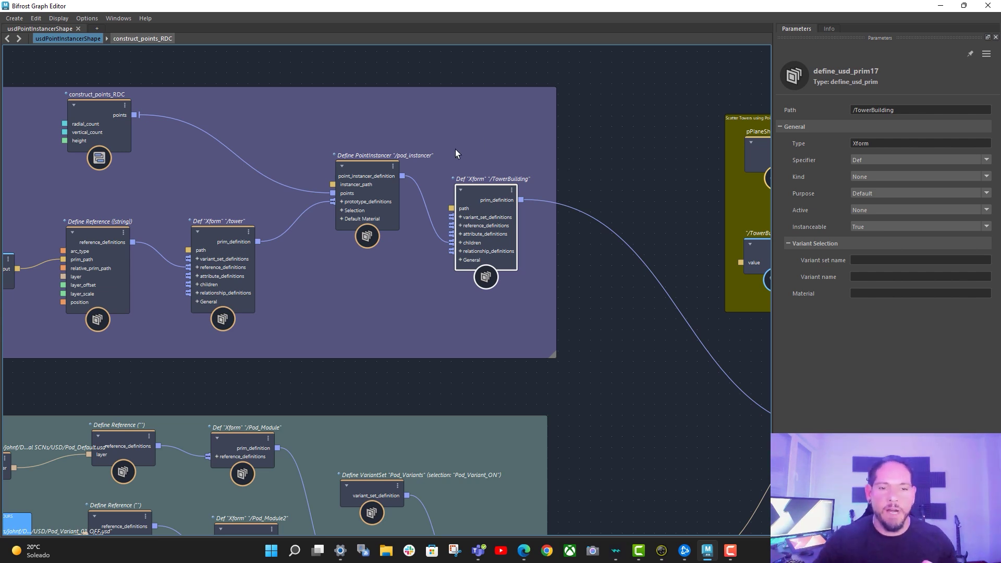
left_click_drag(476, 198, 479, 197)
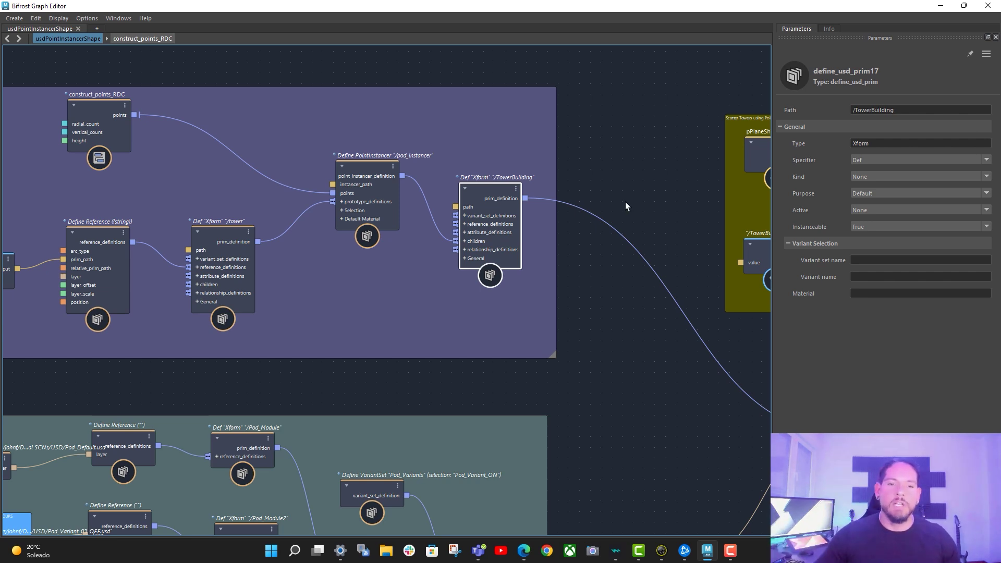
middle_click_drag(642, 184, 584, 179, "alt")
left_click_drag(427, 190, 437, 182)
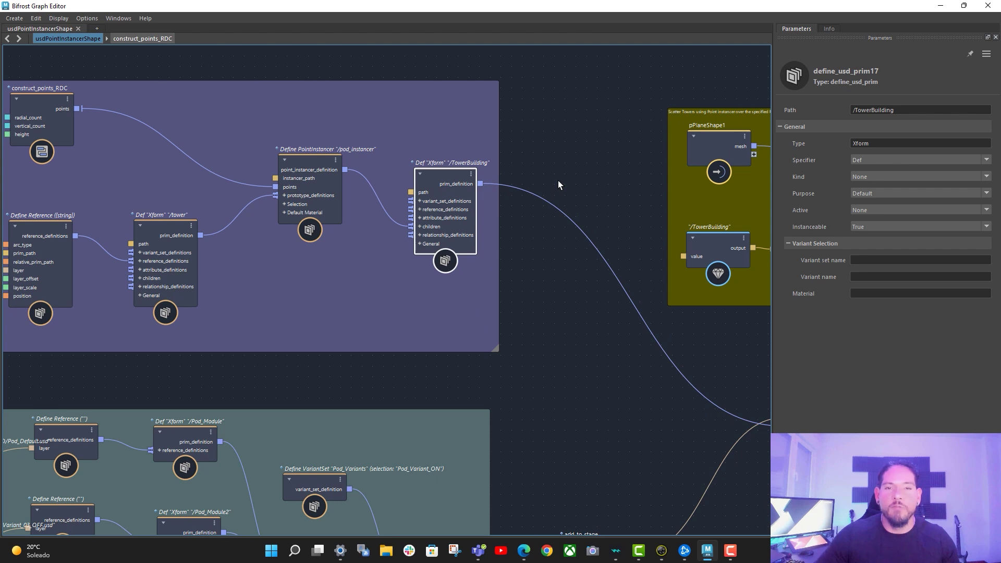
- Compare the "/TowerBuilding" string value in the Scatter Towers group with the path of the original tower prim
middle_click_drag(559, 184, 406, 170, "alt")
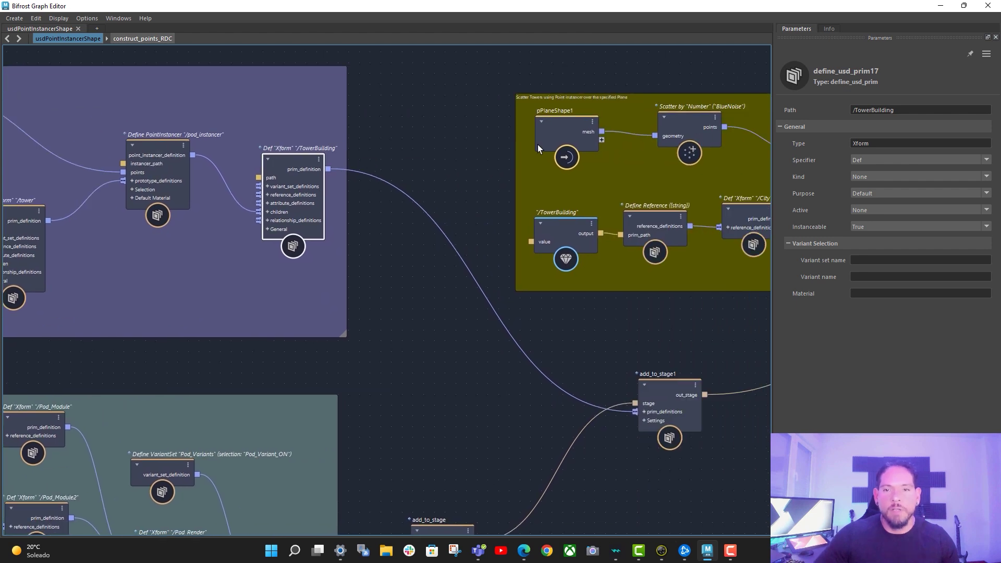
left_click(574, 227)
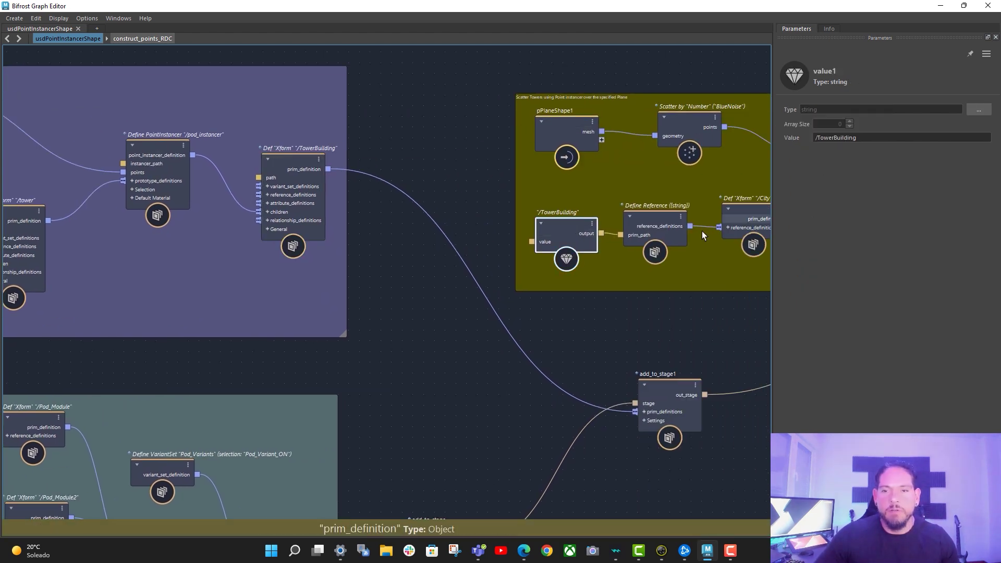
middle_click_drag(440, 172, 386, 172, "alt")
left_click_drag(502, 221, 494, 222)
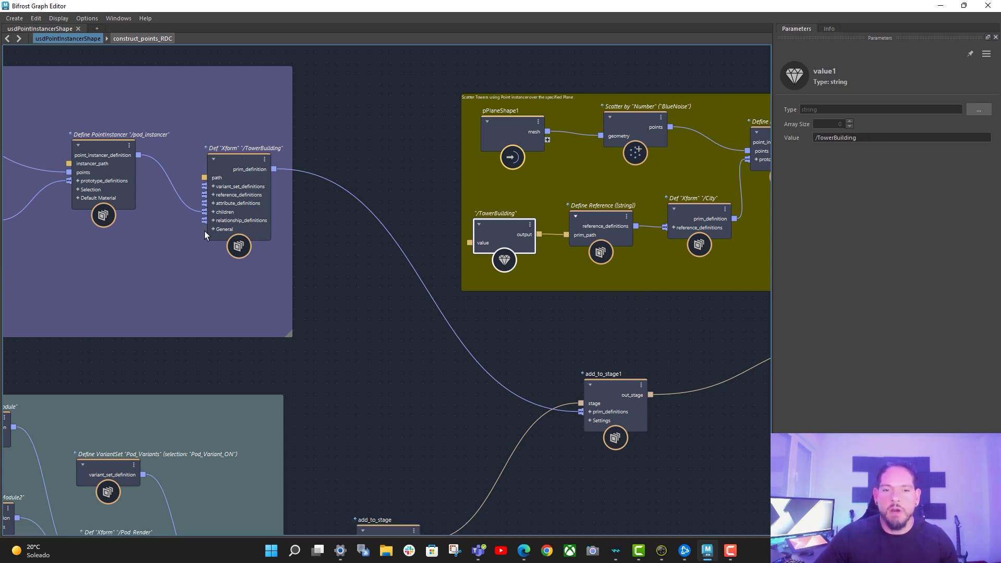
middle_click_drag(349, 136, 264, 139, "alt")
- Set the BlueNoise scatter_points Amount to 2 with the graph editor window placed below the Maya viewport
left_click_drag(562, 121, 558, 123)
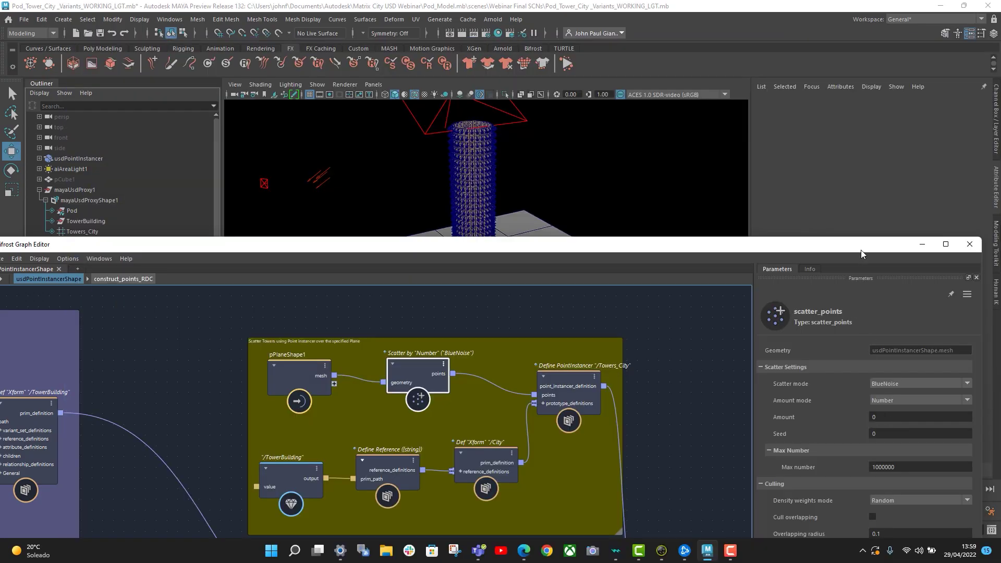
left_click_drag(860, 251, 860, 275)
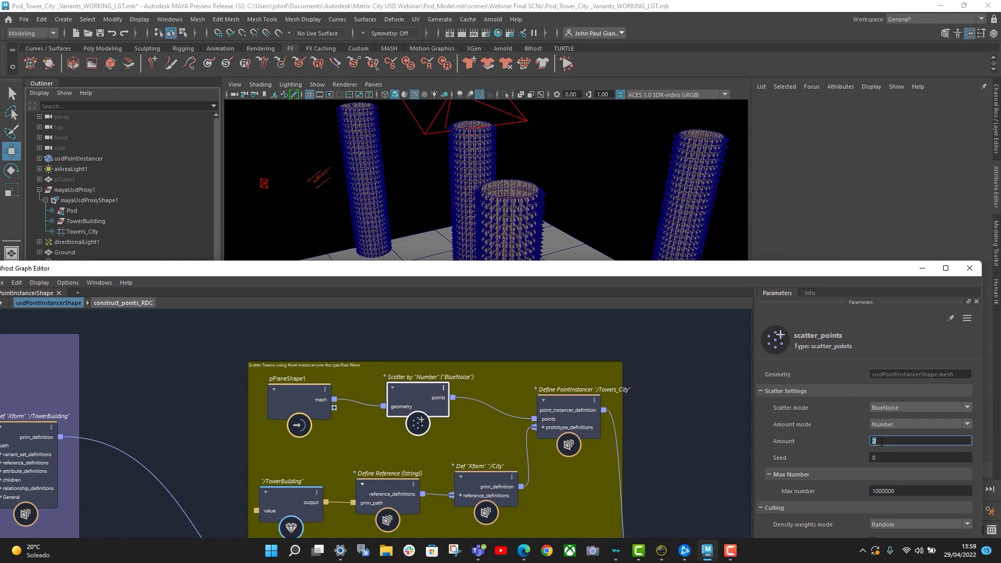
left_click_drag(760, 268, 748, 351)
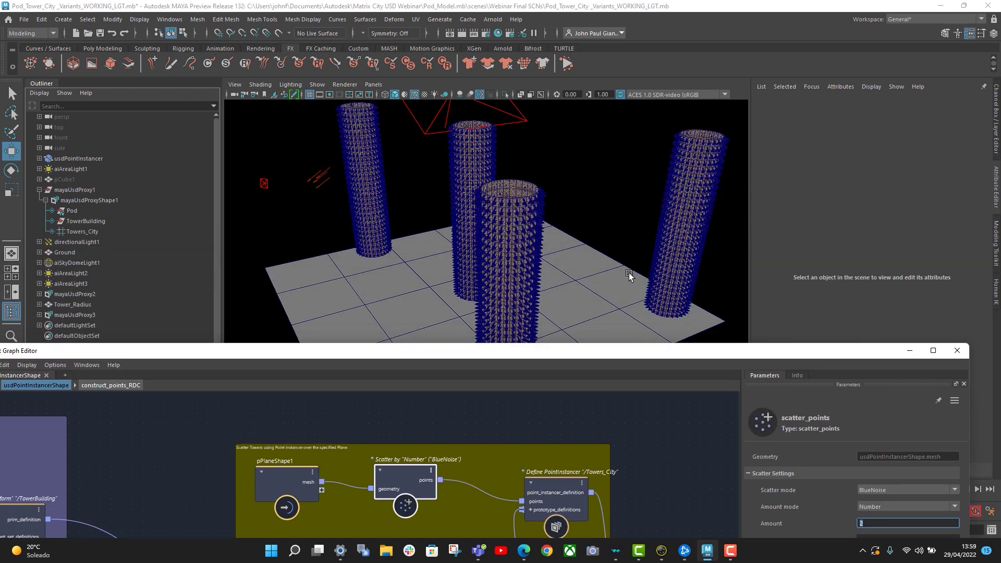
right_click_drag(629, 274, 590, 276, "alt")
left_click_drag(437, 245, 470, 257, "alt")
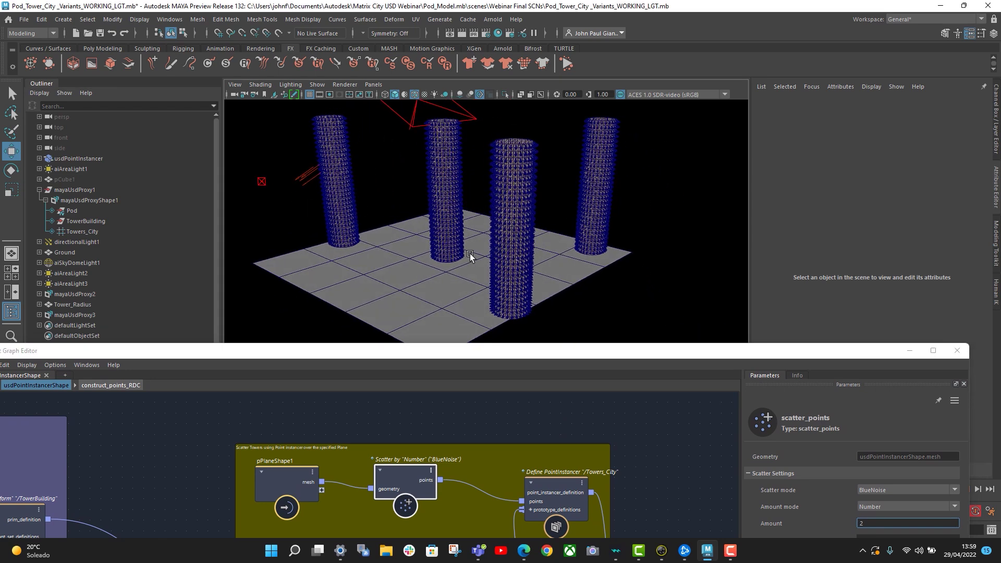
- Try an Amount of 4 on the scatter_points node and increase it to 6 while checking the towers on the plane
left_click_drag(840, 358, 818, 345)
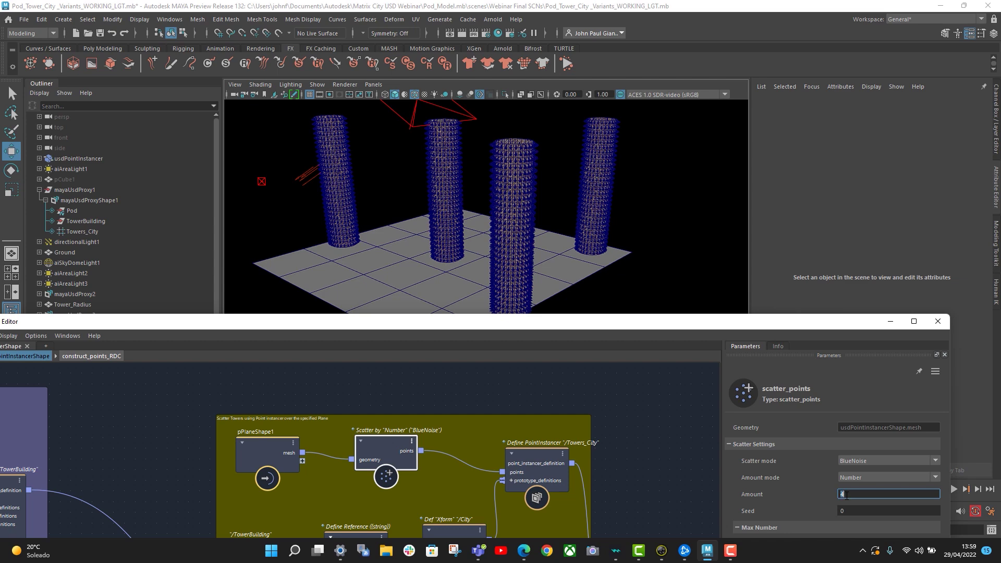
type("7")
key("Return")
left_click_drag(543, 238, 547, 244, "alt")
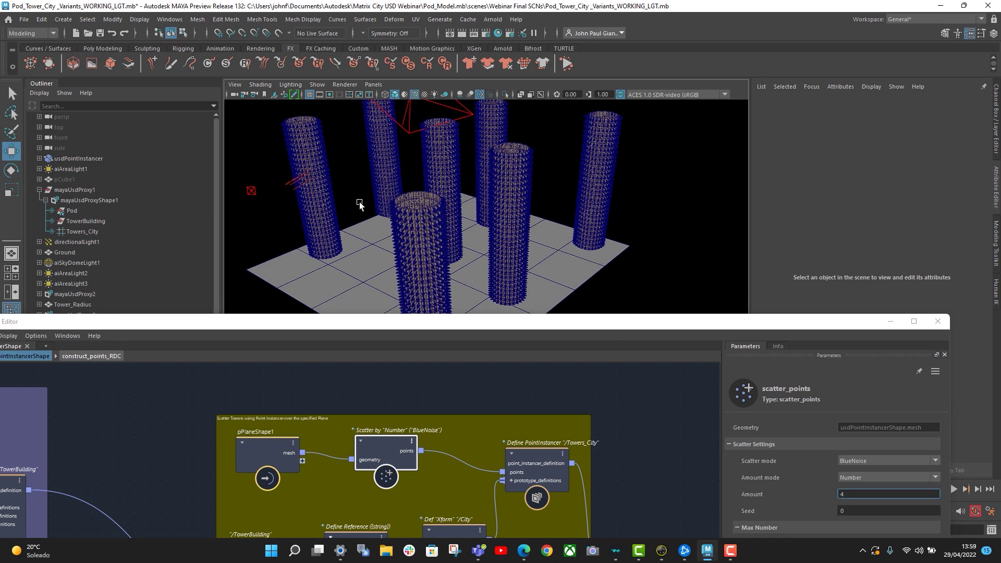
left_click(841, 494)
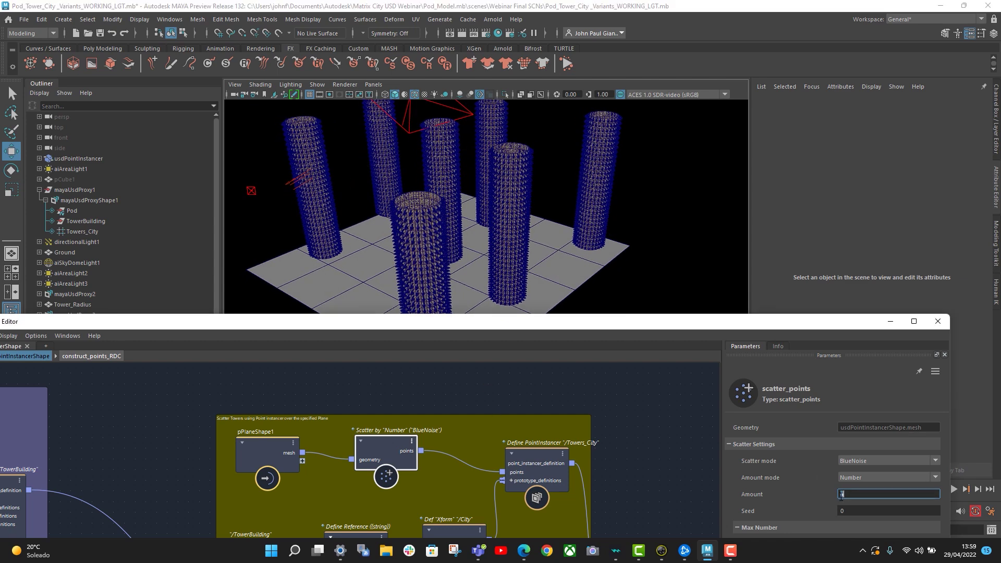
type("6")
key("Return")
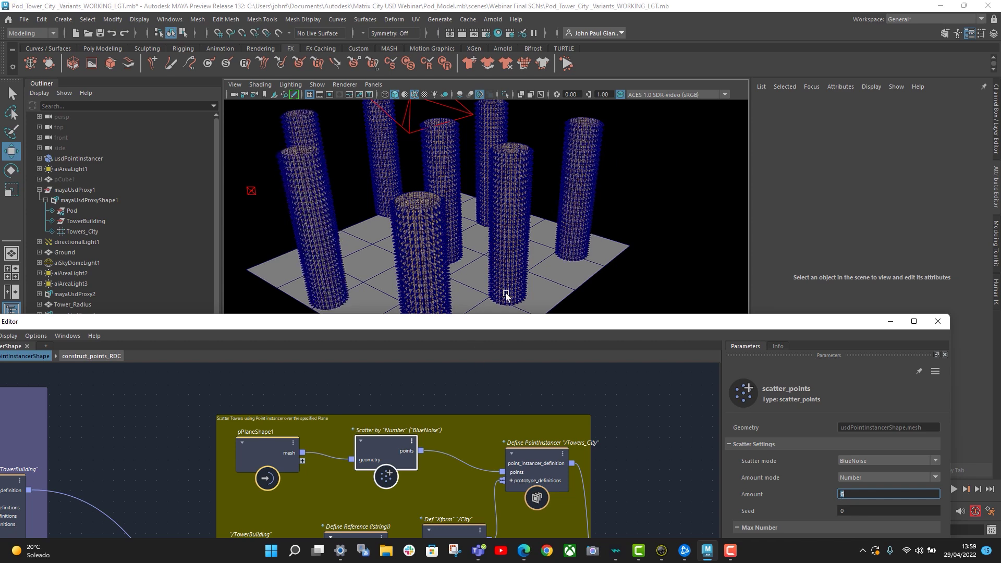
- Try the Random scatter mode on the scatter_points node, check the tower distribution, and return the mode to BlueNoise
left_click_drag(590, 248, 582, 224, "alt")
left_click_drag(780, 316, 756, 198)
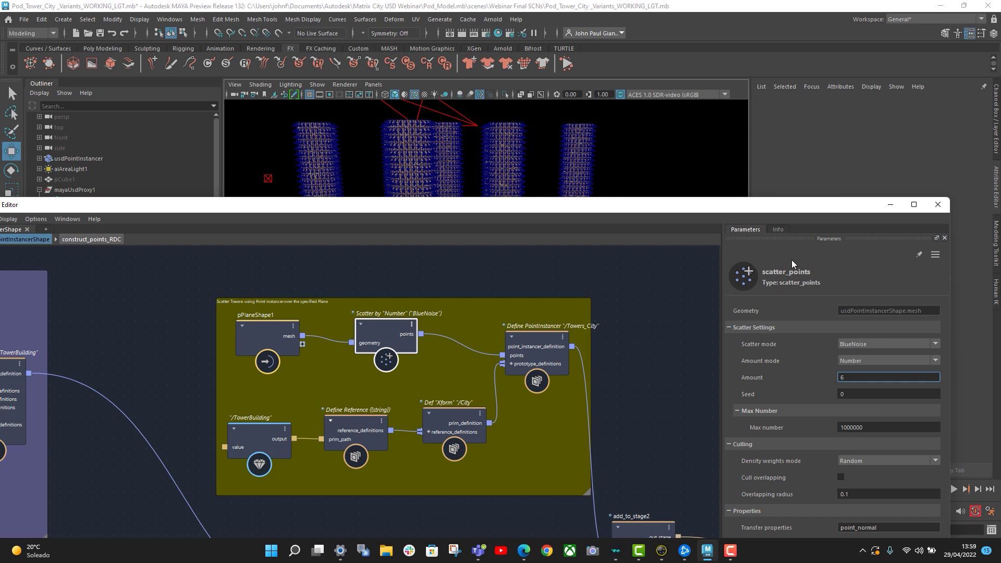
left_click_drag(806, 208, 781, 283)
left_click(839, 412)
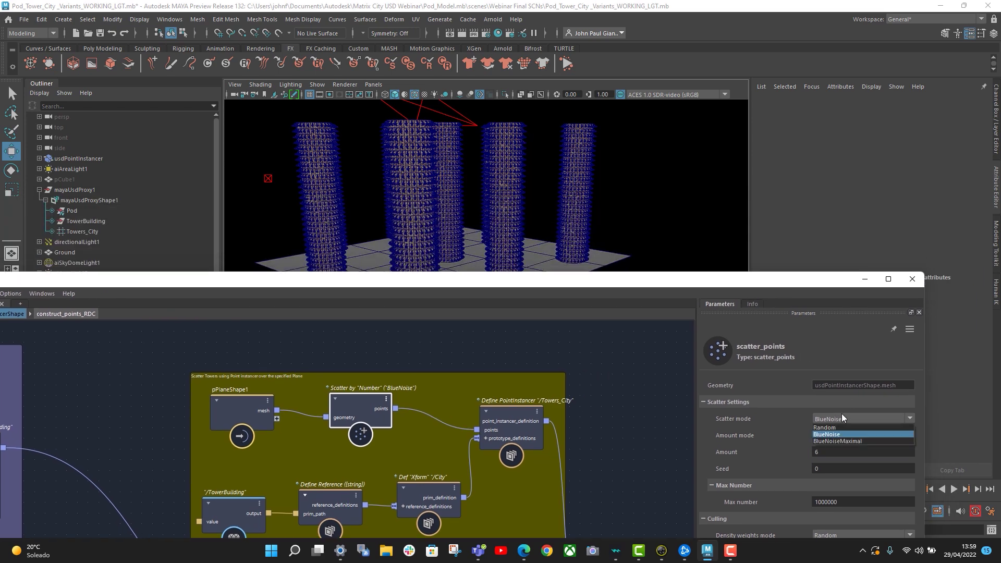
left_click(843, 429)
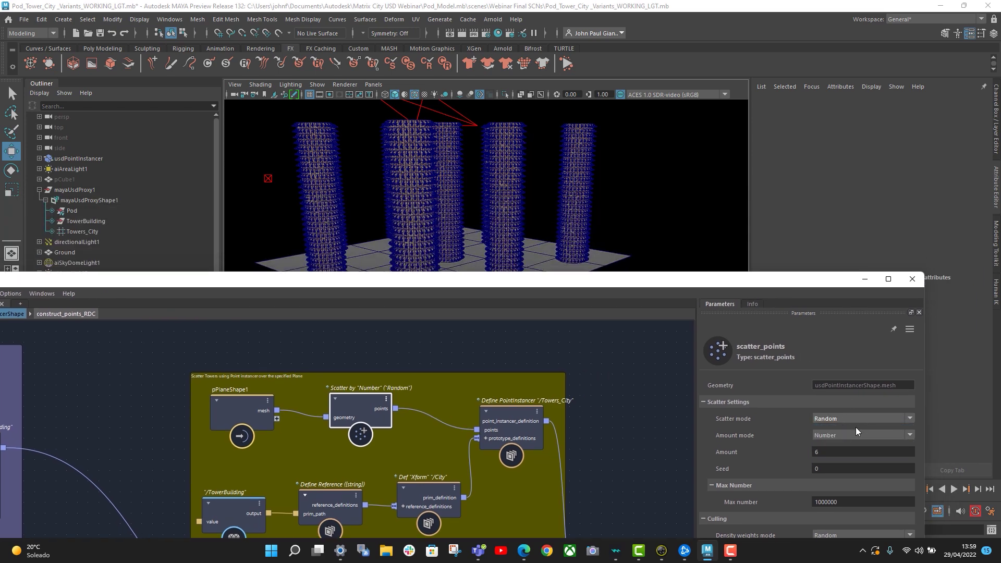
left_click_drag(588, 206, 580, 227, "alt")
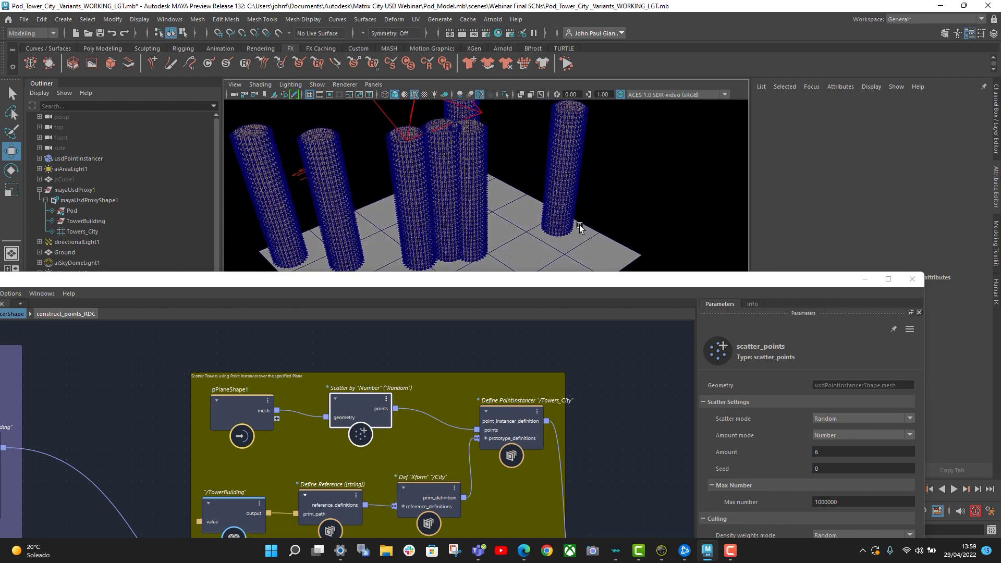
middle_click_drag(479, 159, 549, 196, "alt")
scroll(549, 196, "up", 3)
left_click_drag(549, 196, 500, 182, "alt")
scroll(523, 196, "down", 3)
left_click(859, 417)
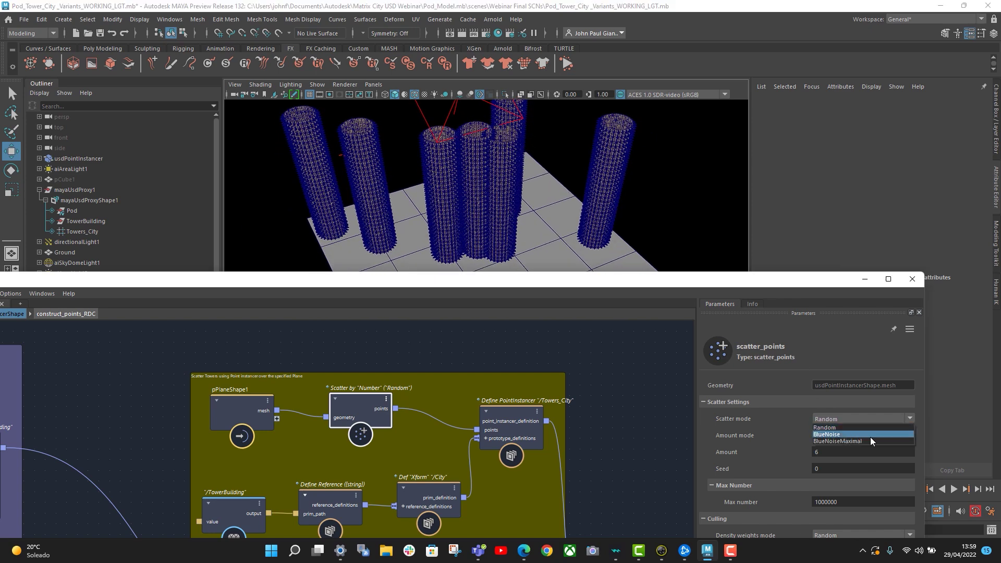
left_click(871, 437)
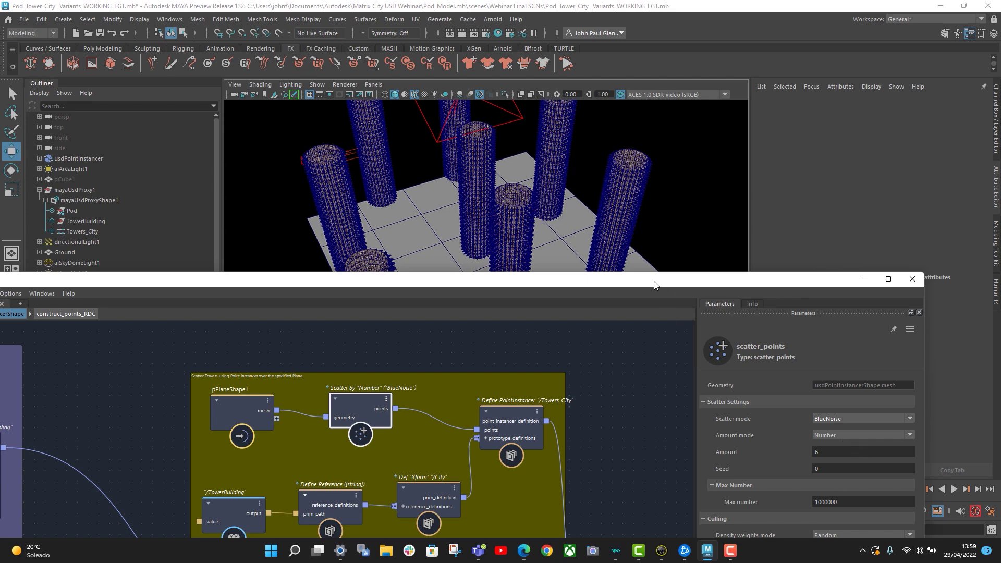
- Set the scatter_points Amount to 10 and check the towers on the ground plane
double_click(824, 452)
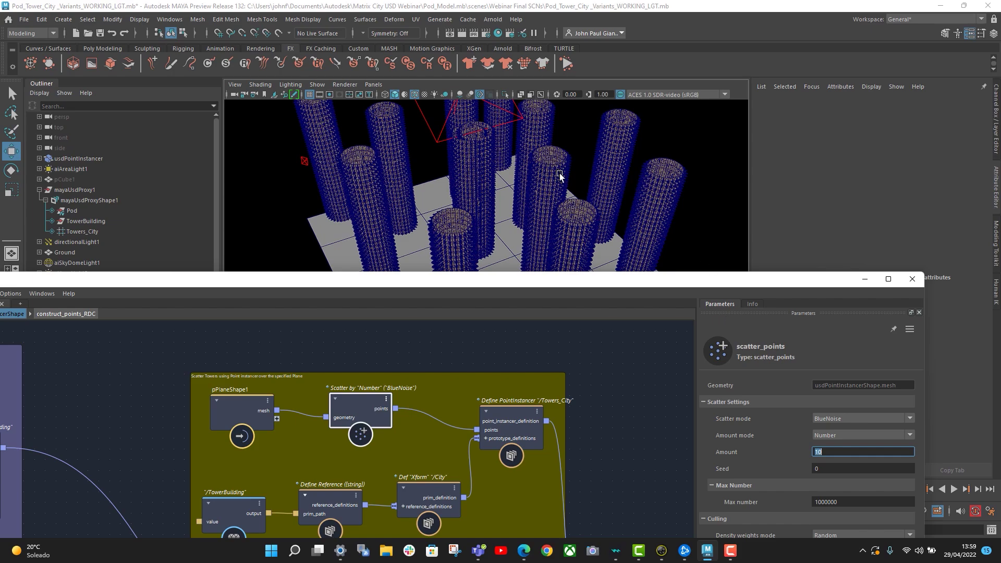
left_click_drag(526, 181, 572, 200, "alt")
right_click_drag(572, 199, 532, 177, "alt")
left_click_drag(532, 177, 582, 205, "alt")
right_click_drag(583, 205, 633, 203, "alt")
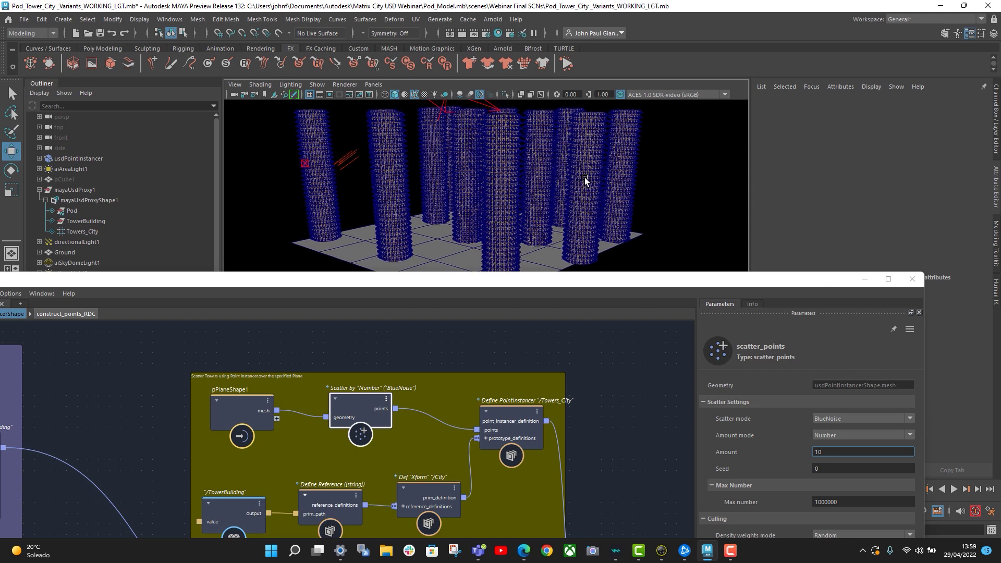
- Try a Seed of 2 on the scatter_points node and change it to 4
left_click(833, 470)
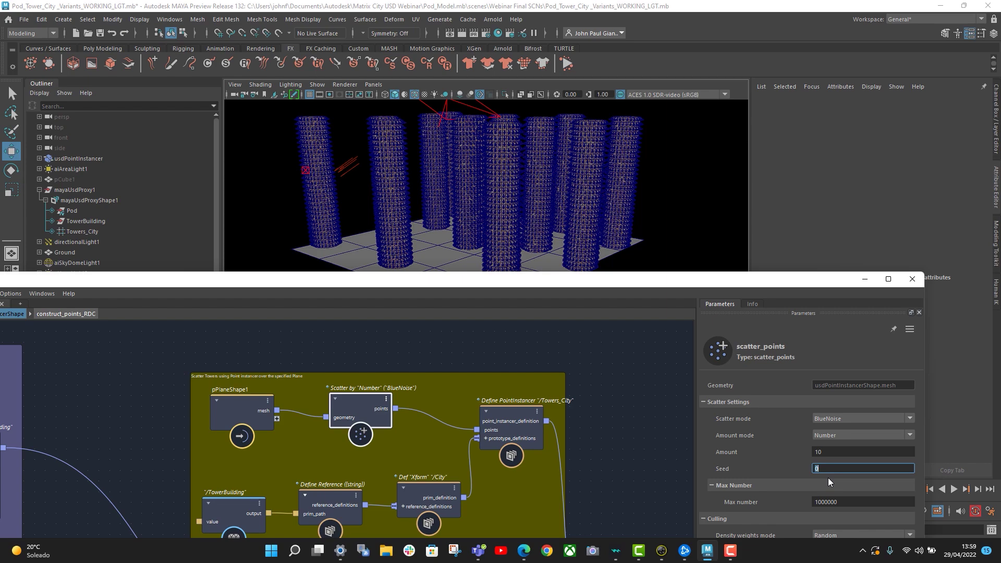
key("Return")
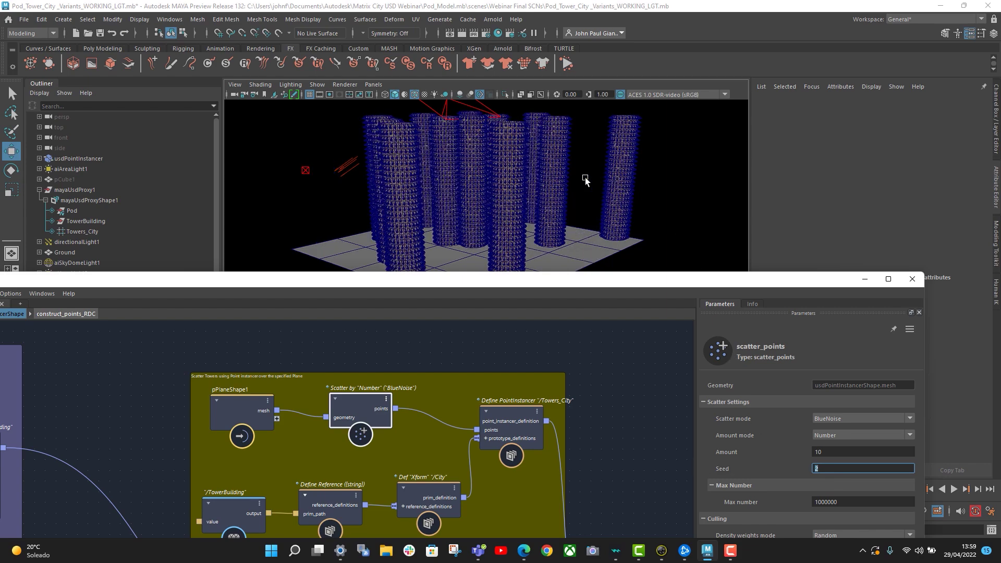
mouse_move(553, 170)
left_mouse_down("alt")
mouse_move(554, 197)
mouse_move(567, 168)
left_mouse_up("alt")
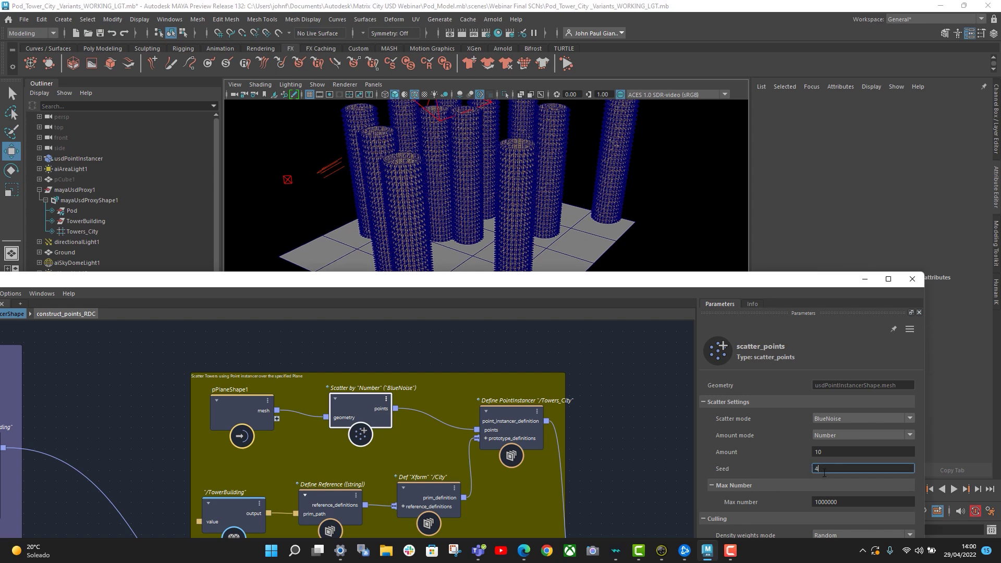
key("Return")
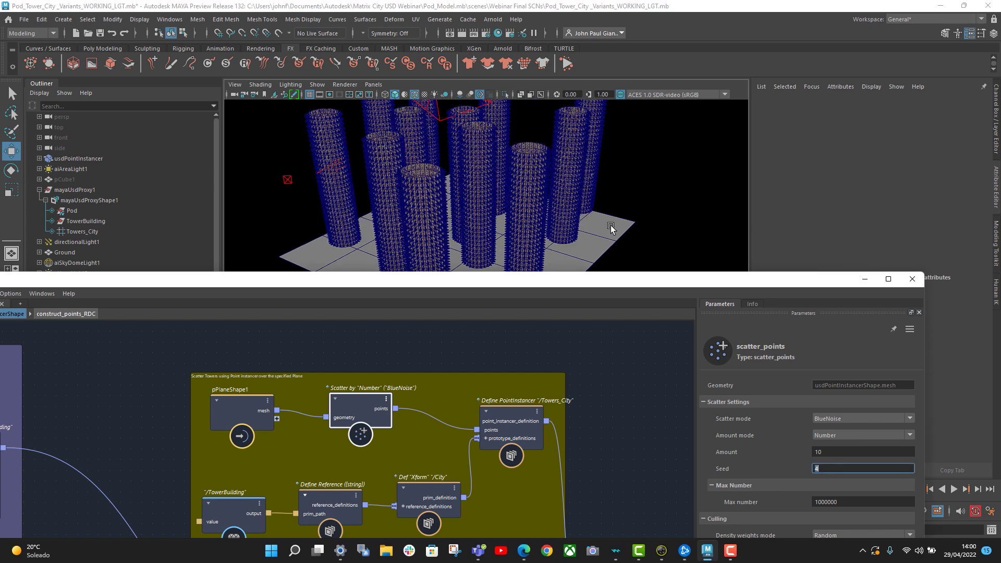
- Resize the Ground plane to a Width of 60000 and a Height of 100000 in its polyPlane1 attributes
left_click(629, 240)
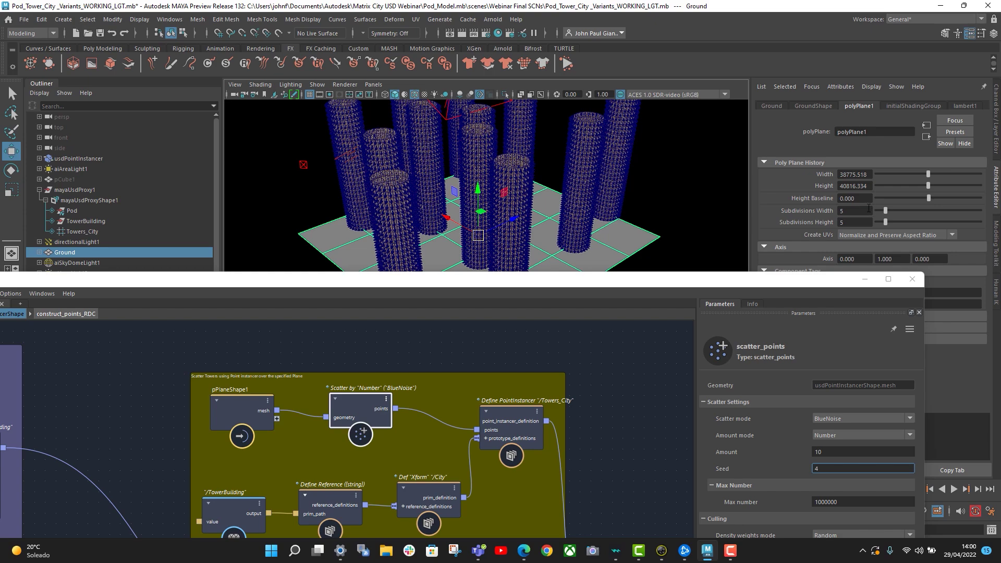
left_click_drag(521, 175, 519, 171, "alt")
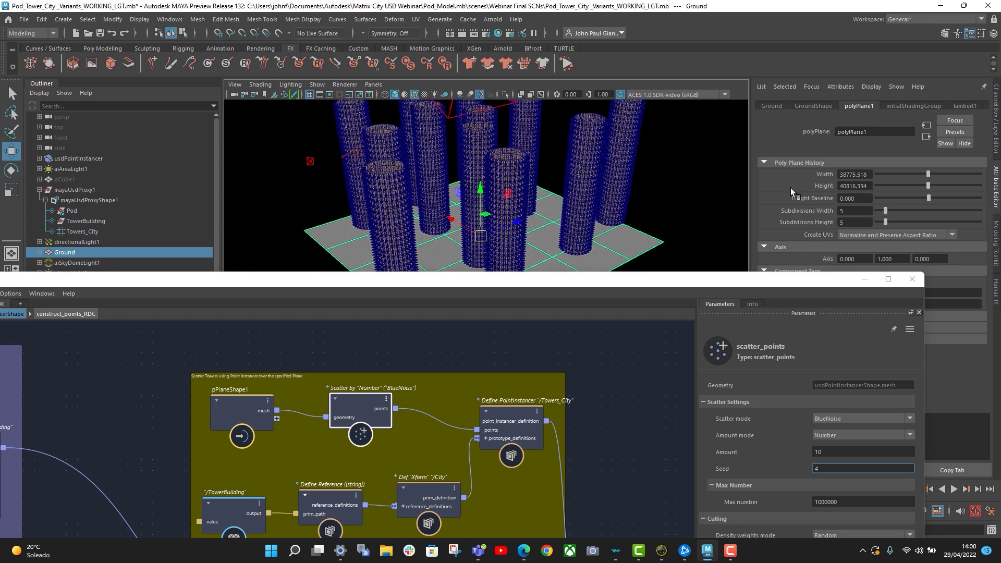
left_click(868, 174)
type("60000")
key("Return")
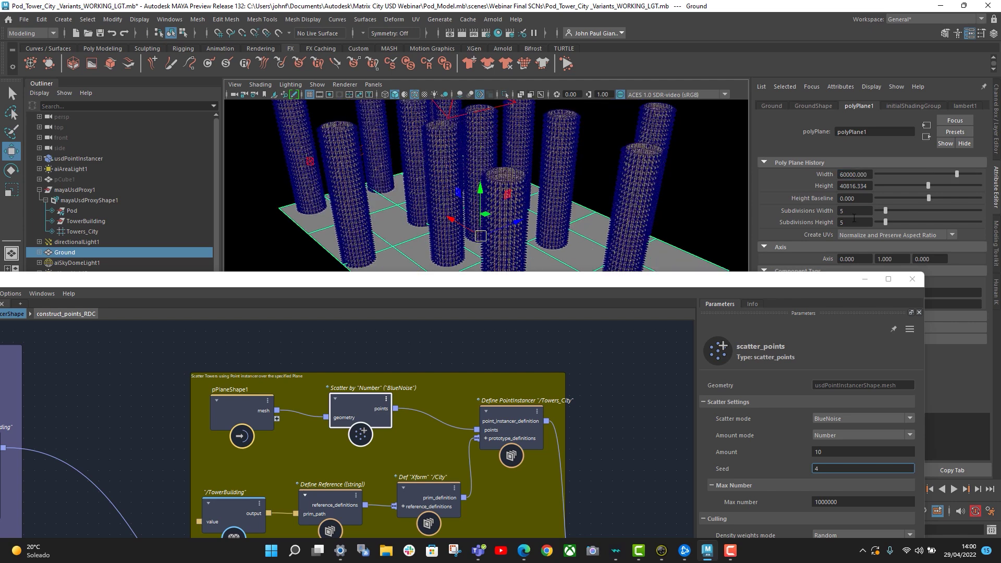
left_click_drag(871, 186, 837, 186)
type("1000000")
key("Return")
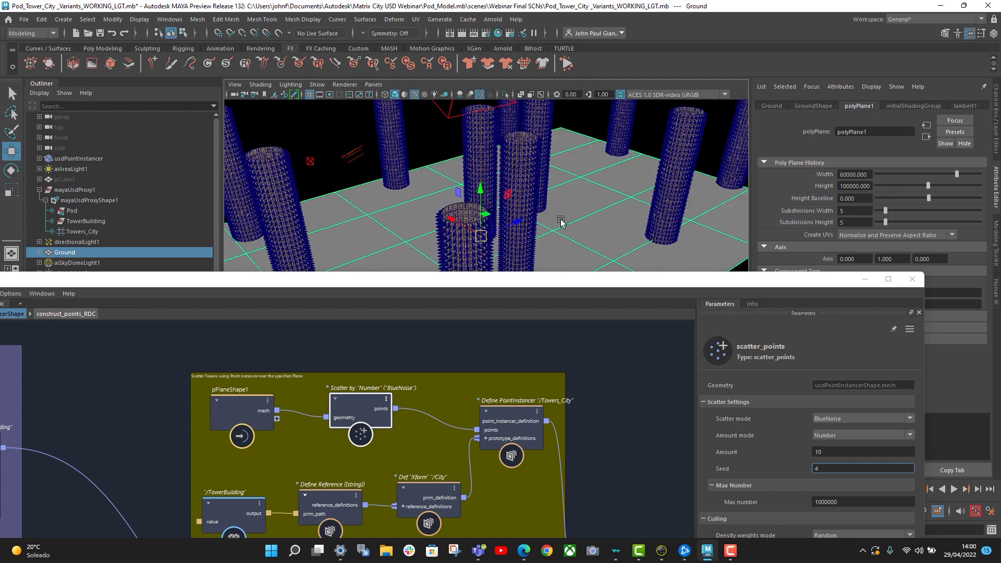
- Turn off the wireframe overlay on the shaded towers and set the scatter_points Amount to 30
scroll(493, 209, "down", 5)
mouse_move(501, 202)
left_mouse_down("alt")
mouse_move(449, 216)
mouse_move(490, 221)
mouse_move(496, 202)
mouse_move(484, 213)
mouse_move(538, 208)
left_mouse_up("alt")
left_click(415, 94)
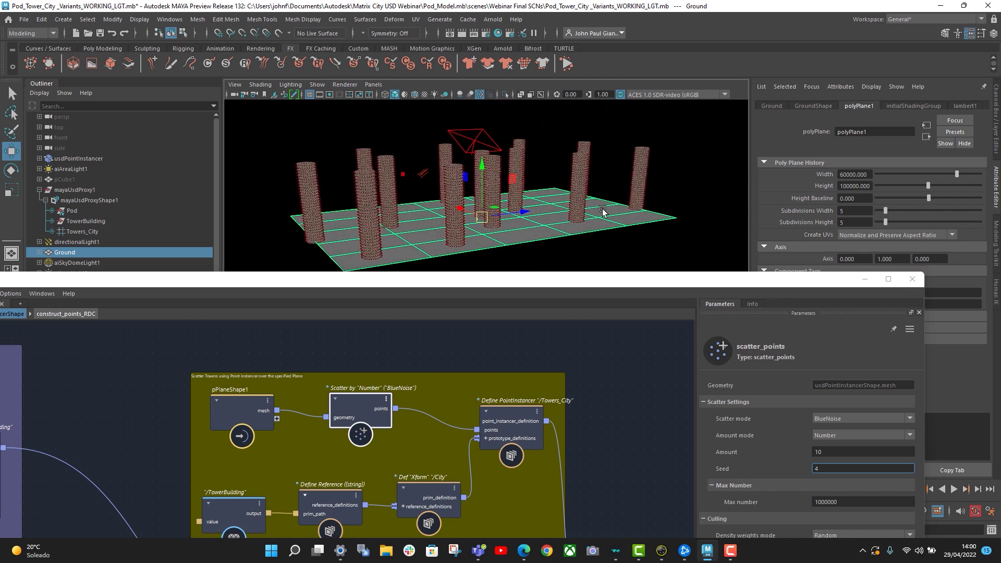
left_click_drag(603, 211, 604, 219, "alt")
left_click(822, 452)
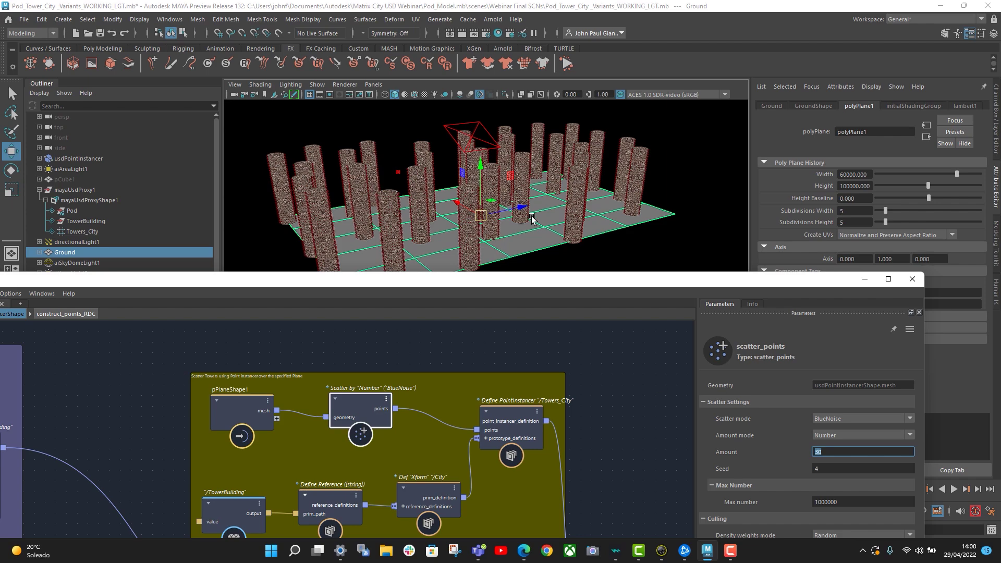
left_click_drag(532, 218, 520, 214, "alt")
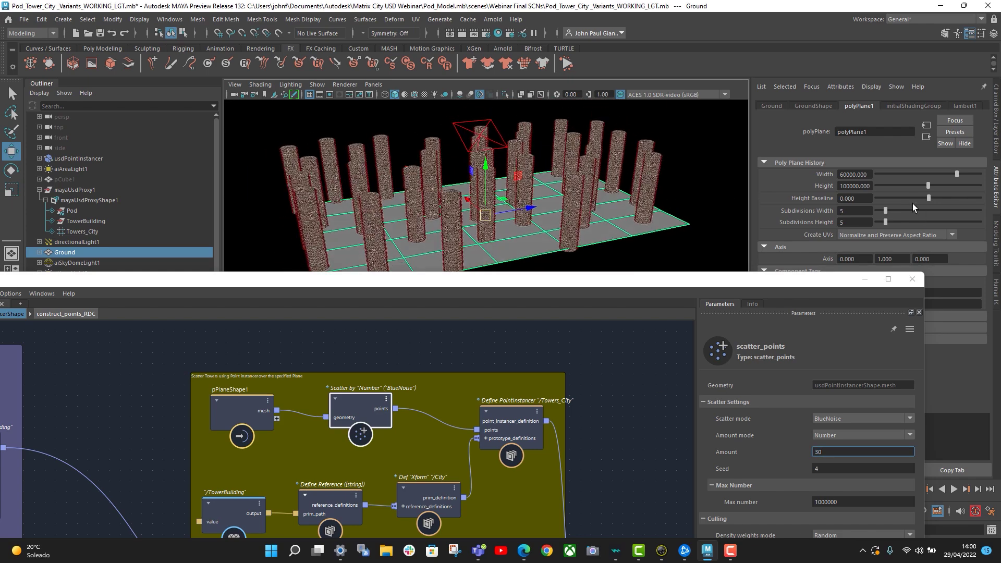
- Set the scatter mode to BlueNoiseMaximal and inspect the tower city from a low, close viewpoint
left_click(861, 420)
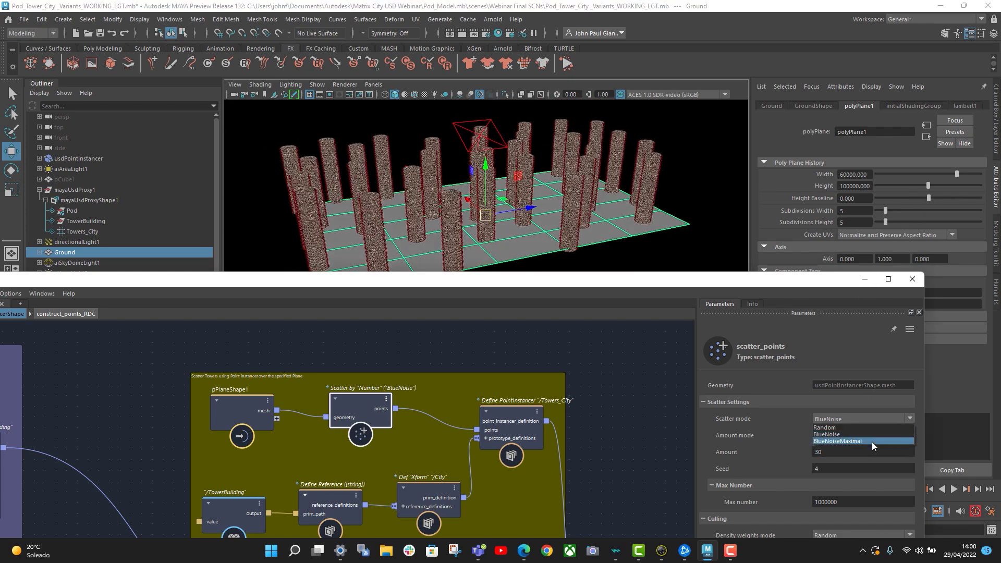
left_click(859, 440)
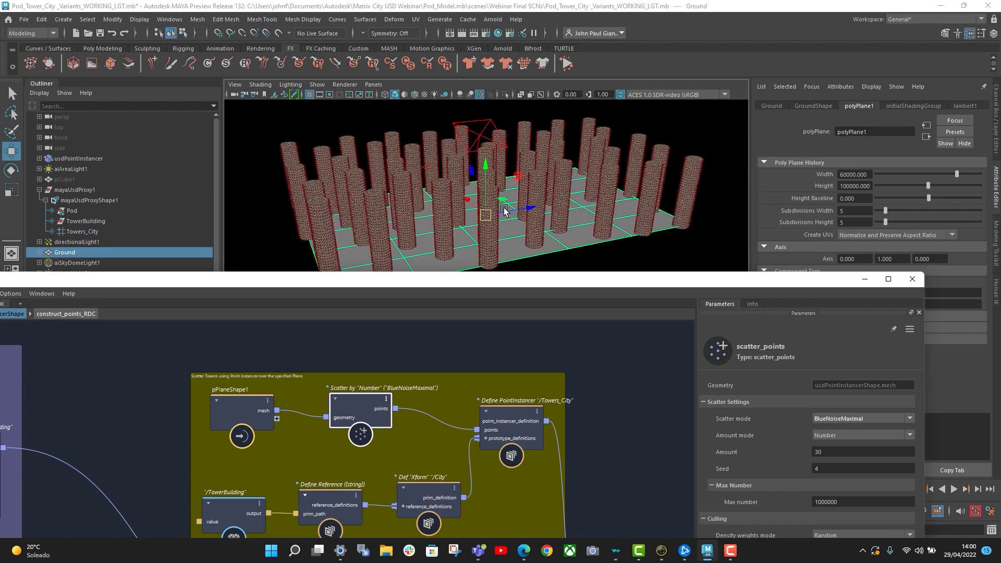
left_click_drag(521, 219, 508, 197, "alt")
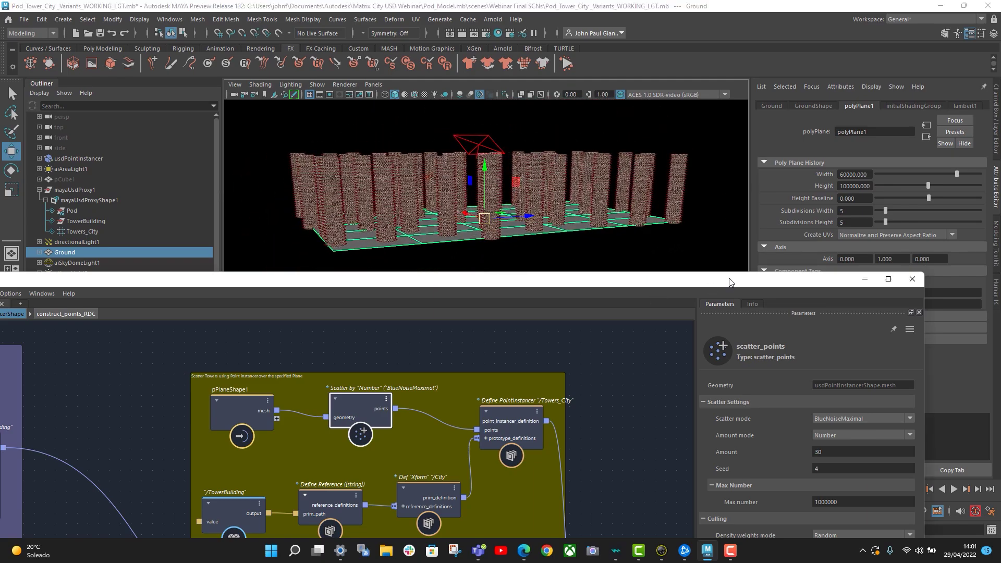
left_click_drag(729, 278, 723, 320)
left_click_drag(605, 292, 608, 259, "alt")
right_click_drag(608, 260, 608, 281, "alt")
left_click_drag(608, 281, 585, 255, "alt")
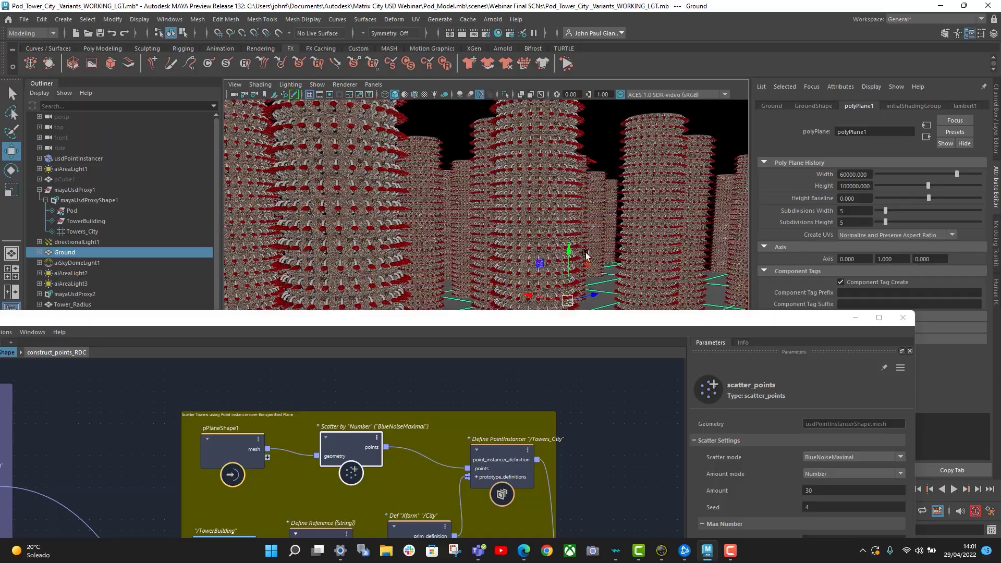
right_click_drag(586, 255, 629, 282, "alt")
left_click_drag(629, 281, 636, 227, "alt")
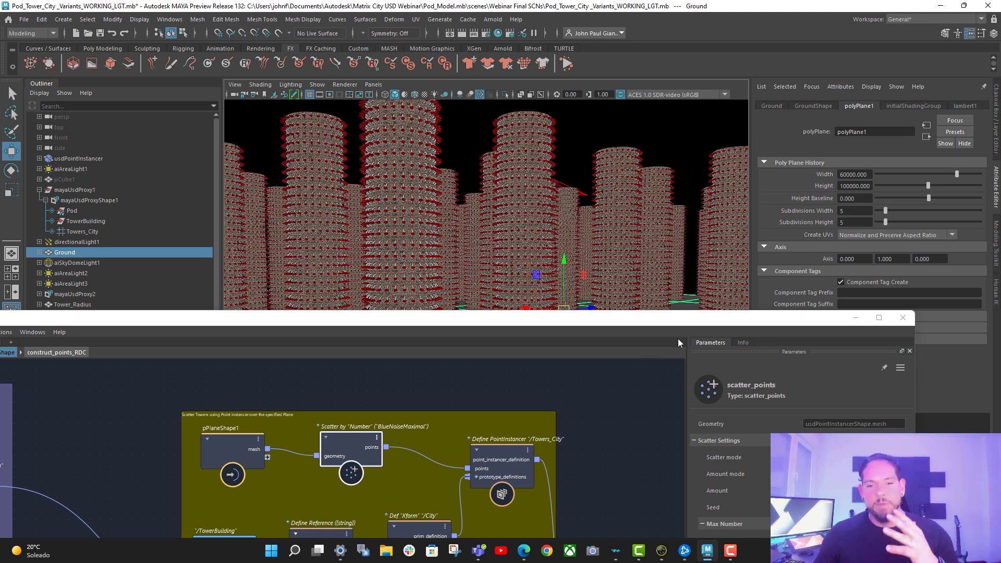
- Try a Vertical count of 60 on the construct_points_RDC node and view the taller towers
left_click_drag(695, 327, 835, 254)
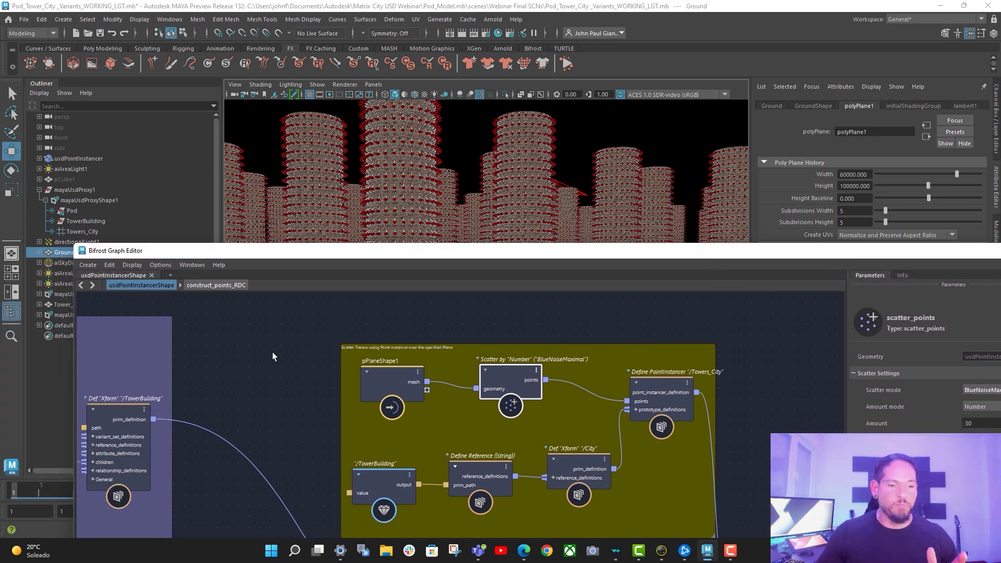
middle_click_drag(241, 368, 600, 337)
middle_click_drag(304, 336, 467, 355)
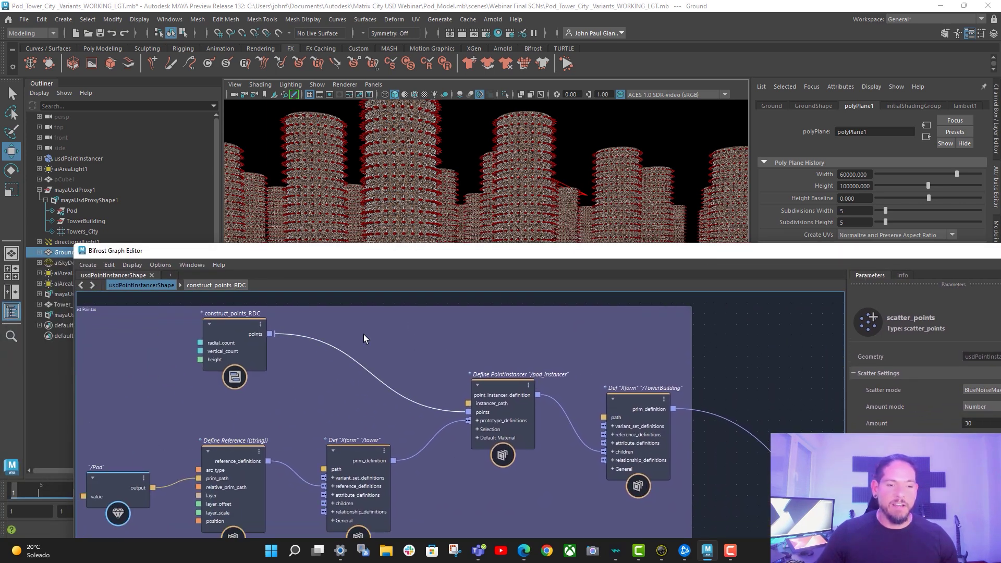
left_click(233, 334)
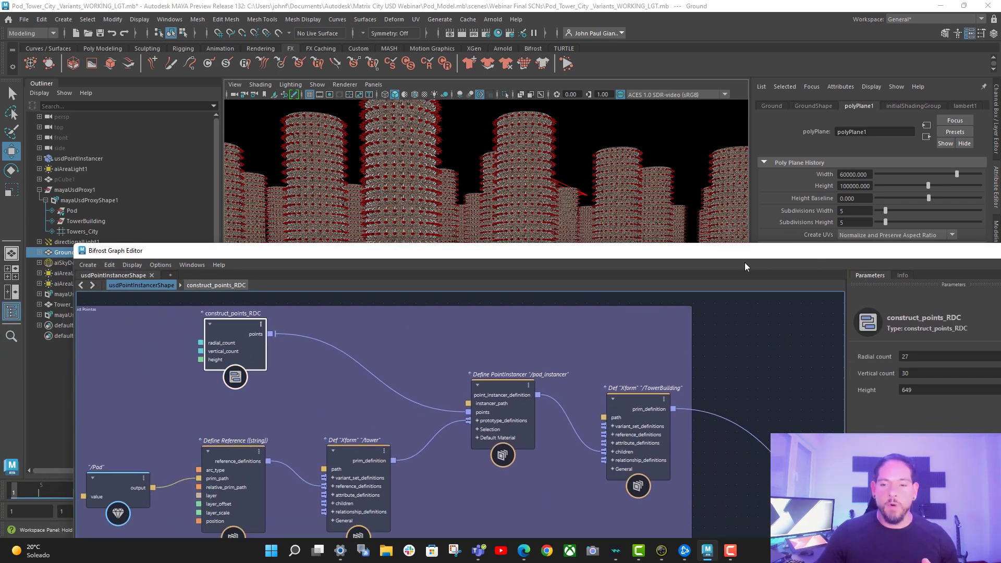
left_click_drag(745, 267, 546, 296)
left_click(706, 402)
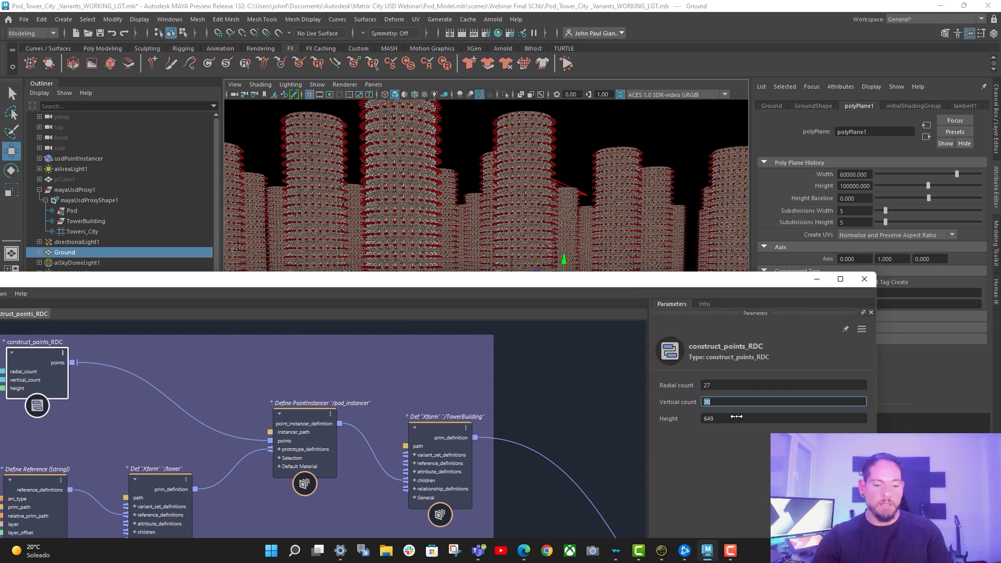
type("60")
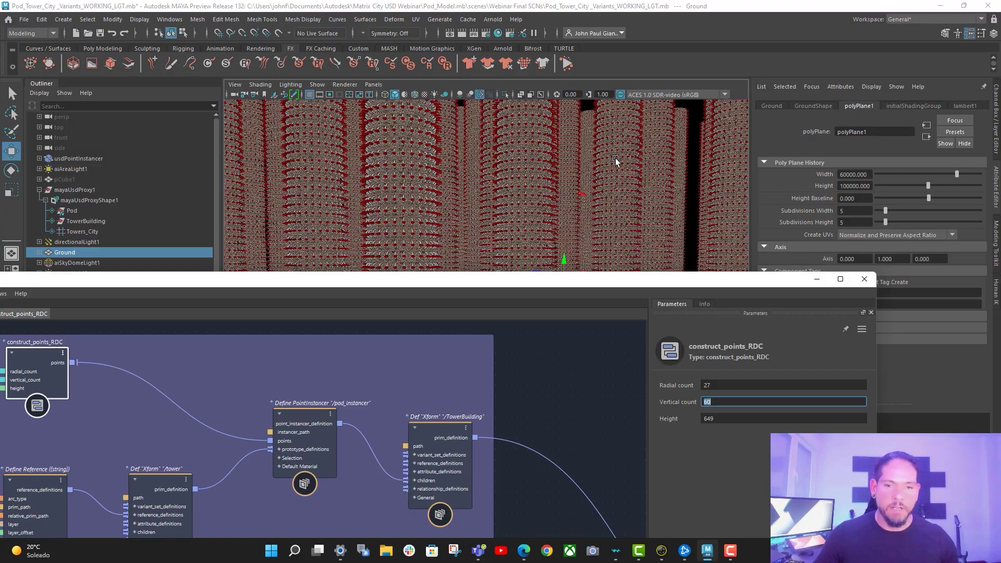
right_click_drag(615, 160, 572, 181, "alt")
left_click_drag(572, 181, 642, 326, "alt")
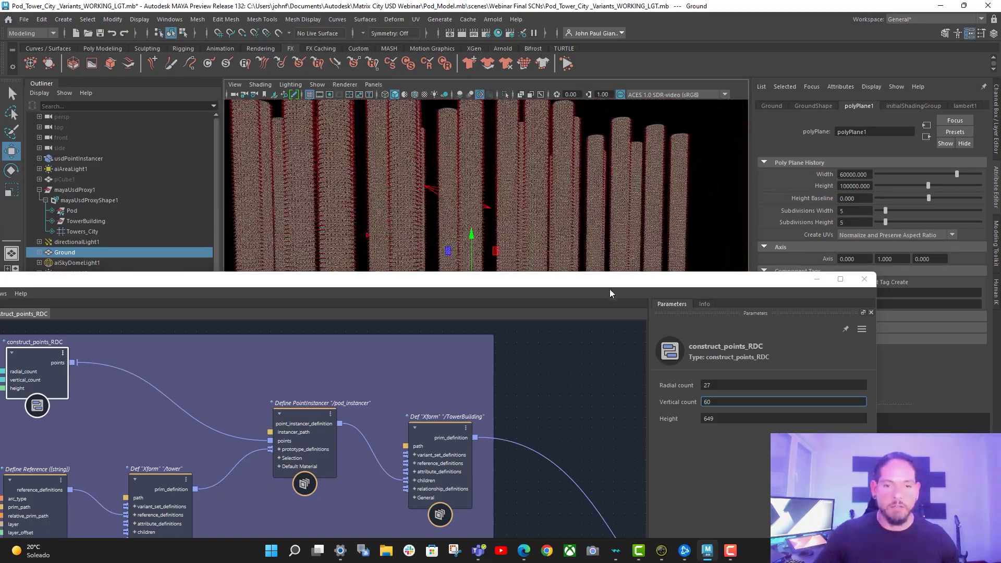
- Set the construct_points_RDC Vertical count back to 30 and view the towers on the ground plane
middle_click_drag(600, 250, 621, 277, "alt")
right_click_drag(621, 276, 579, 268, "alt")
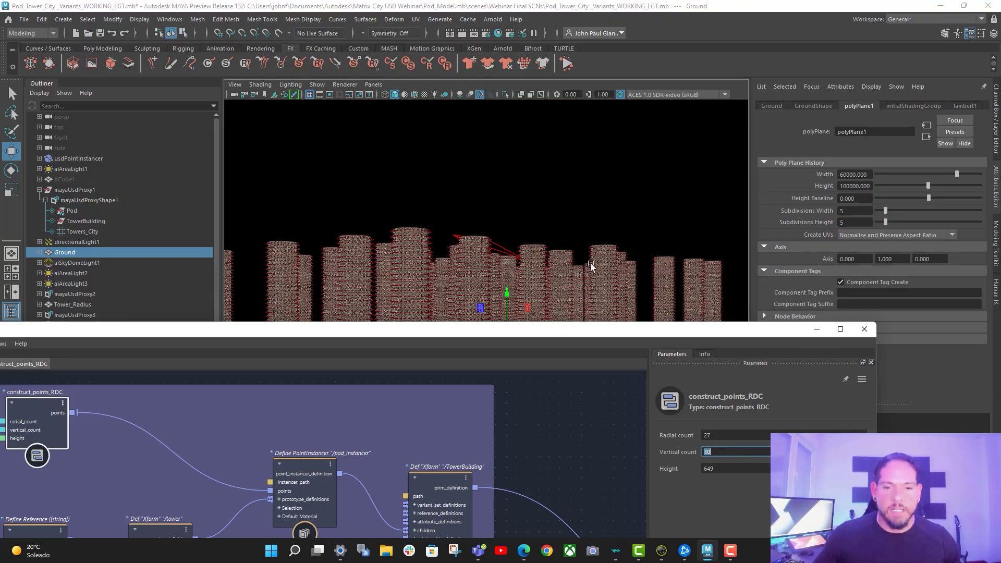
middle_click_drag(553, 254, 563, 174, "alt")
left_click_drag(563, 174, 610, 230, "alt")
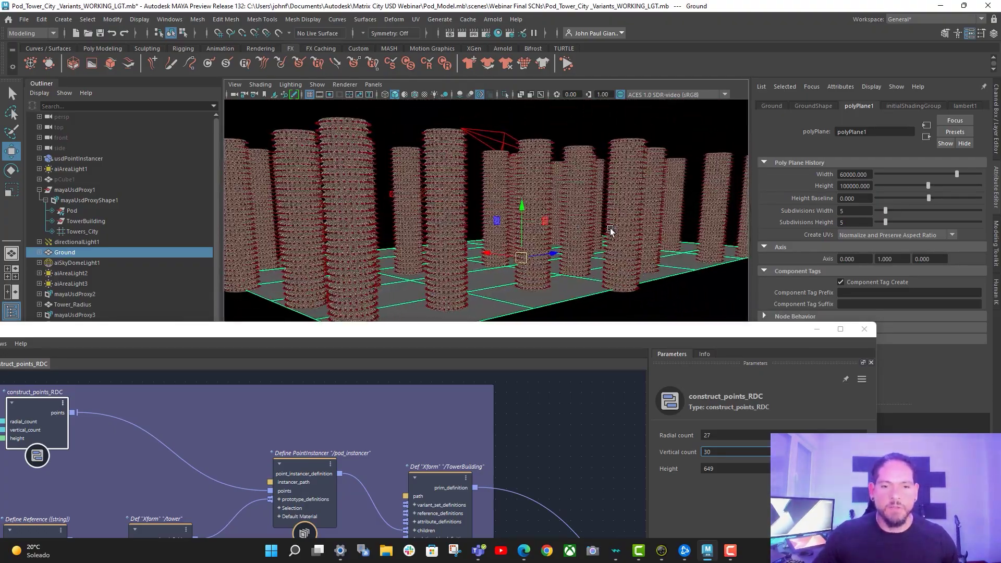
right_click_drag(610, 231, 661, 245, "alt")
left_click_drag(769, 328, 774, 322)
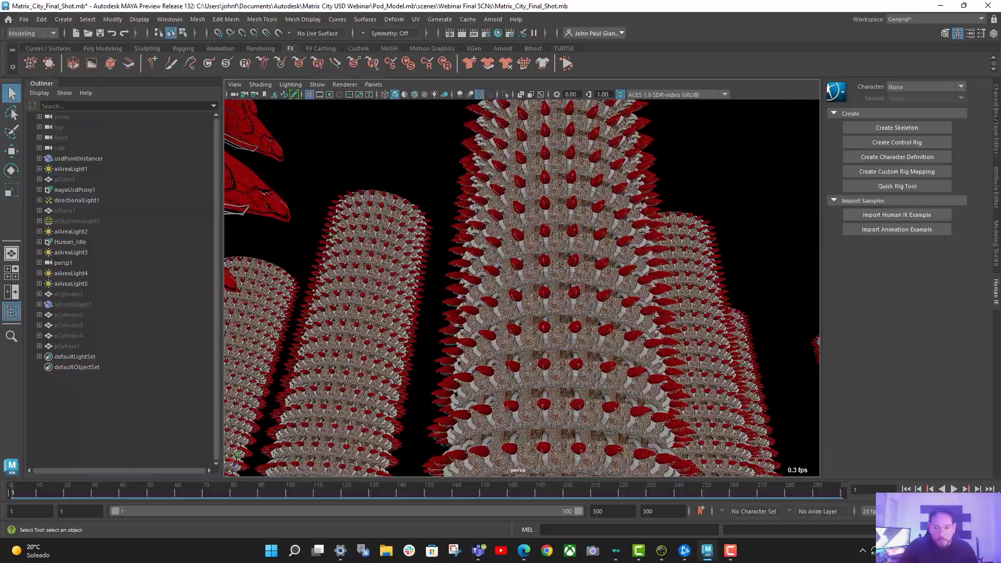
- Play the animation of the Matrix_City_Final_Shot scene, stop it, and select the human figure behind the red pod
left_click(954, 489)
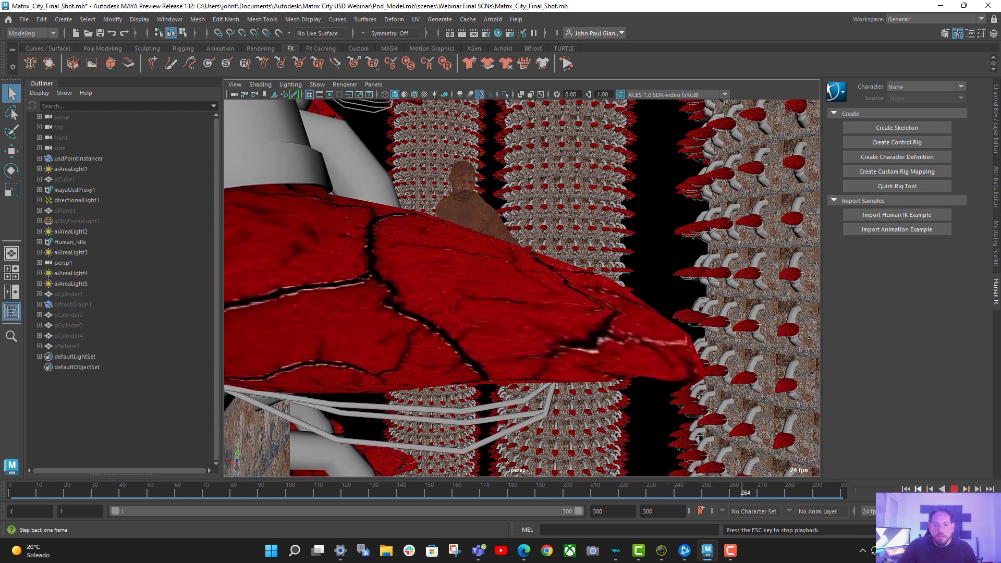
key("Escape")
left_click(477, 211)
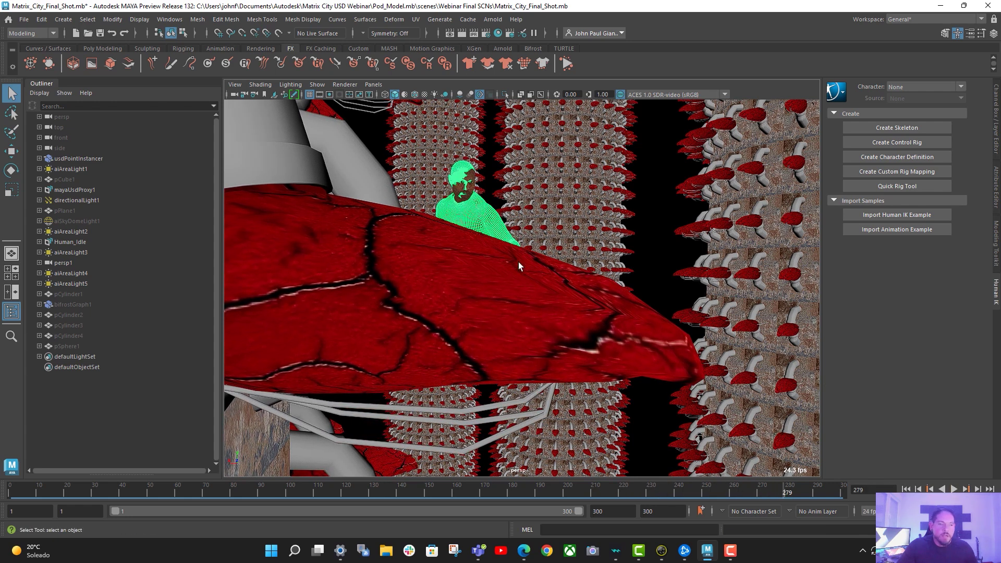
- Select Human_Idle in the Outliner, clear the selection, and select the USD towers and pods in the viewport
left_click(78, 241)
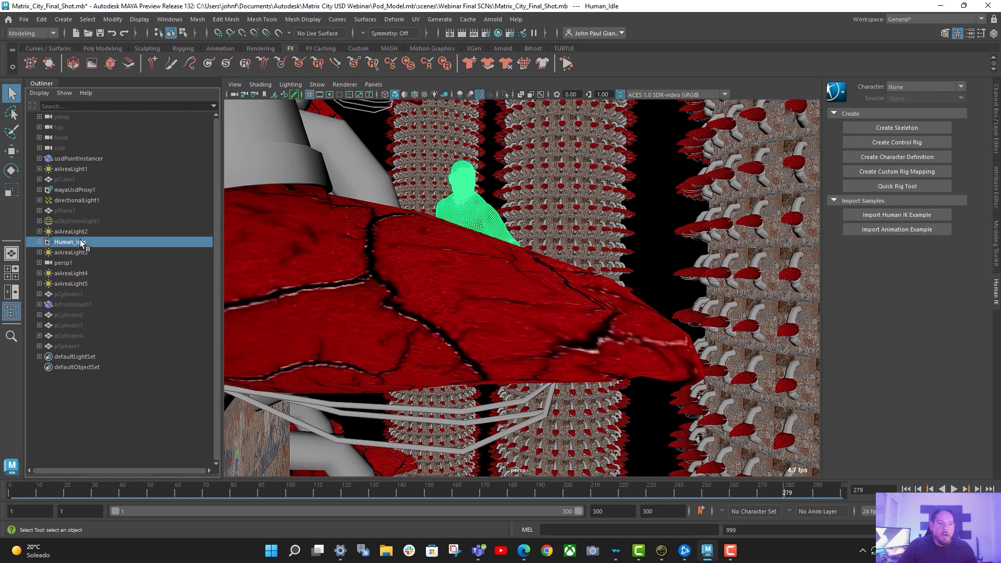
left_click(126, 325)
left_click(601, 224)
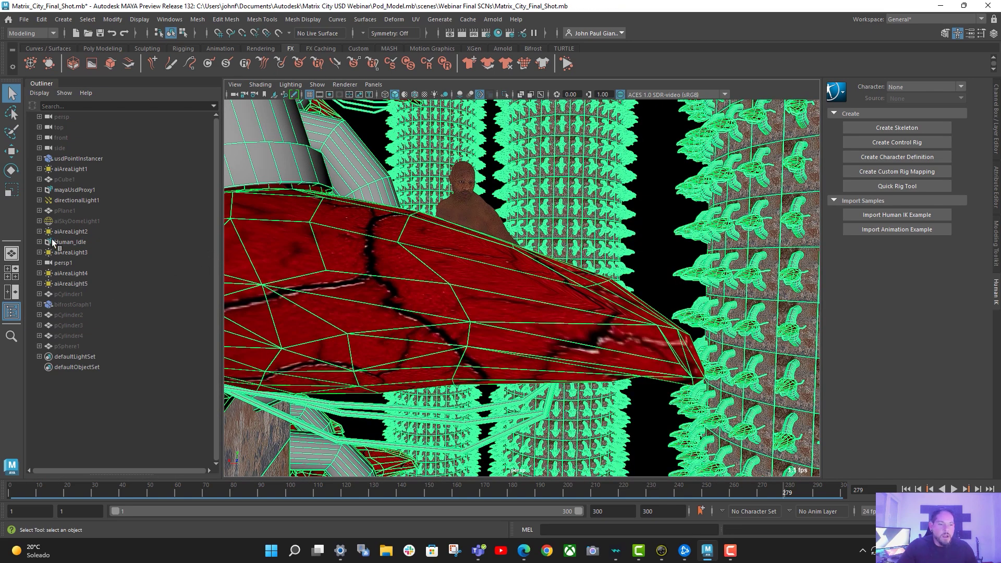
- Switch the Pod prim under mayaUsdProxyShape1 to the Pod_Variant_02_Open variant of its Pod_Variants set
left_click(77, 190)
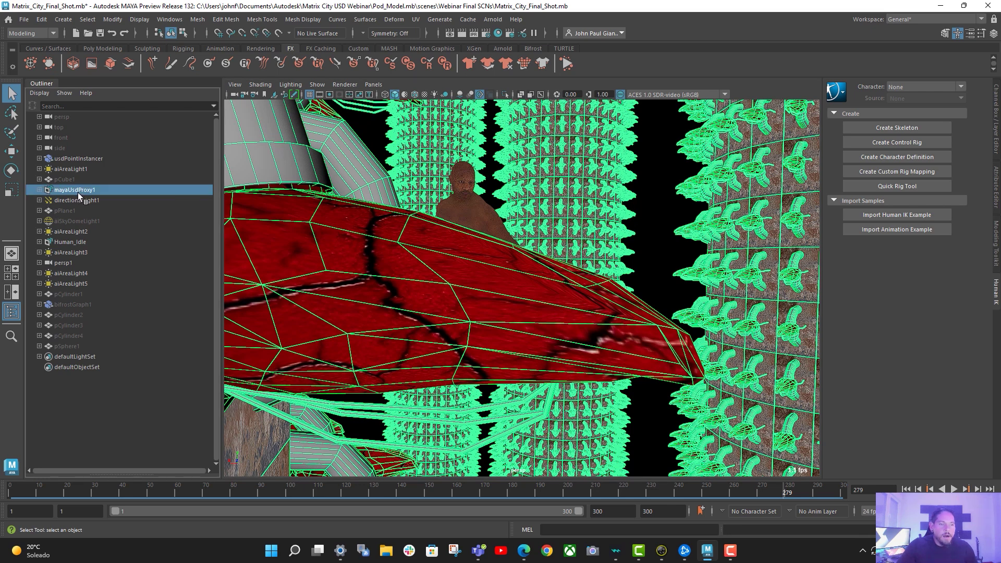
left_click(39, 190)
left_click(45, 201)
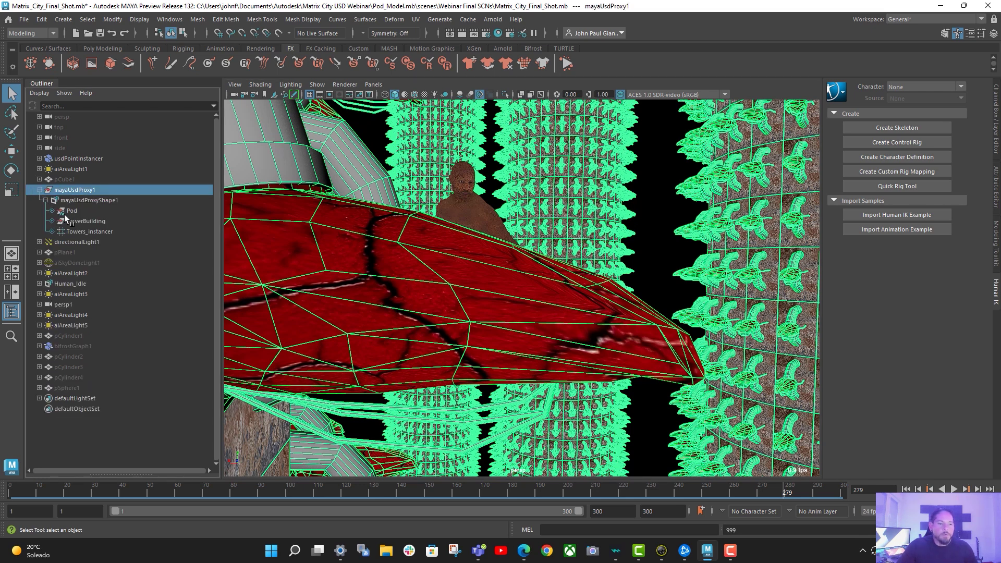
right_click(74, 214)
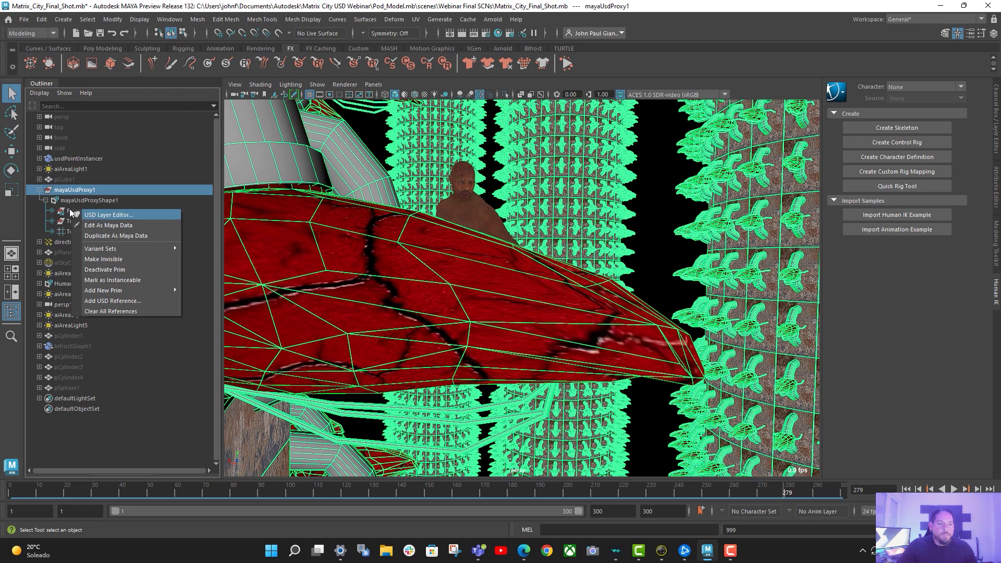
left_click(76, 212)
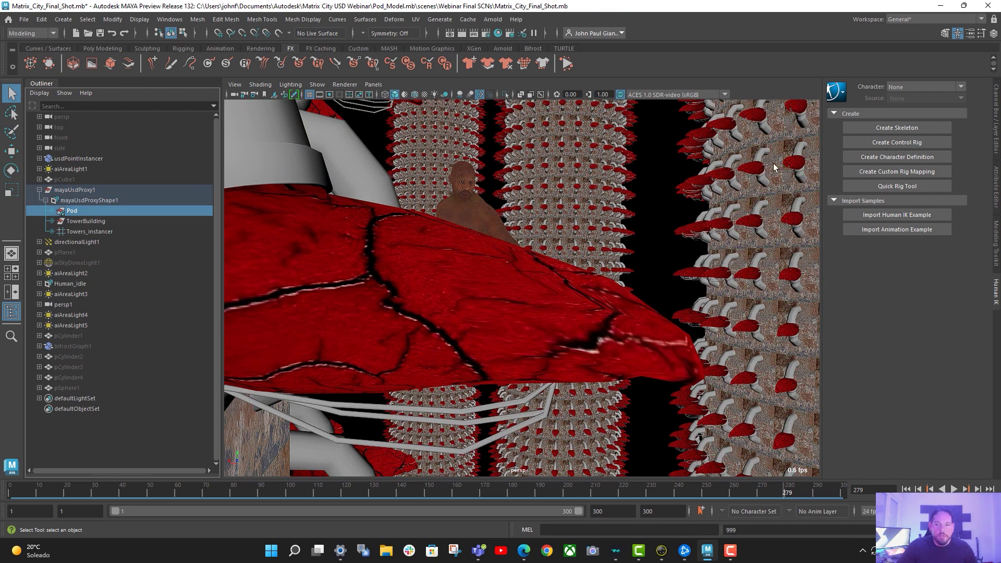
right_click(99, 212)
mouse_move(187, 250)
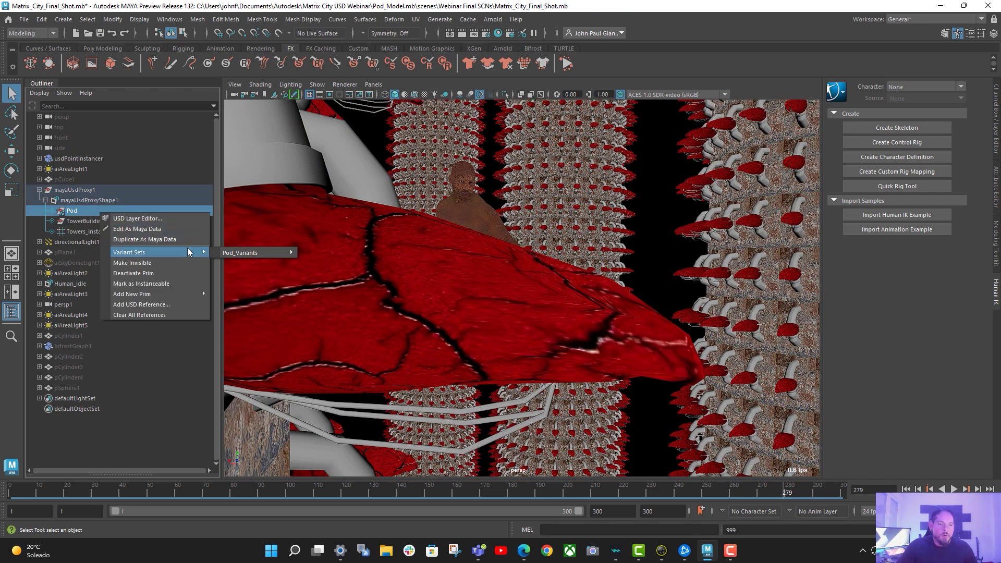
mouse_move(267, 252)
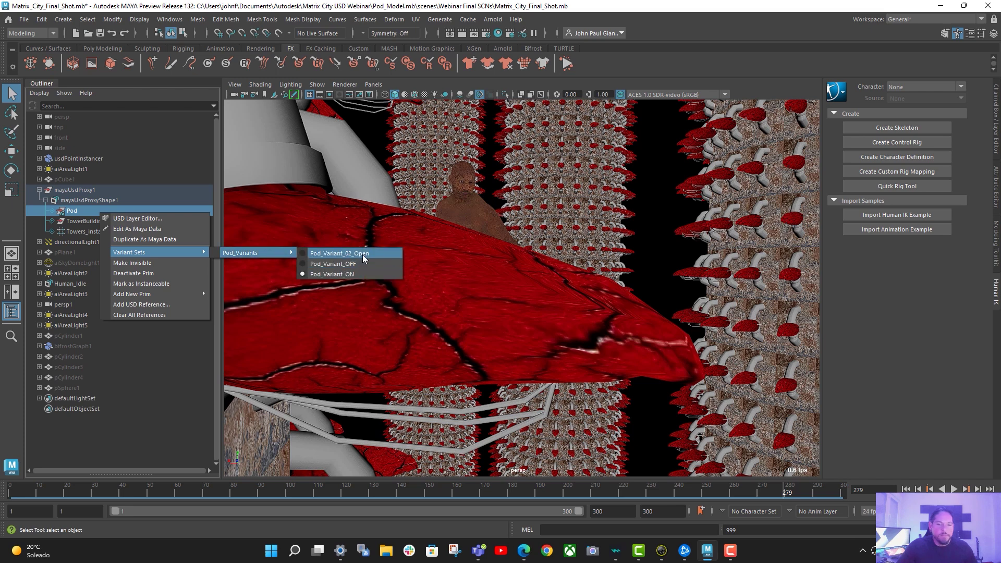
left_click(362, 254)
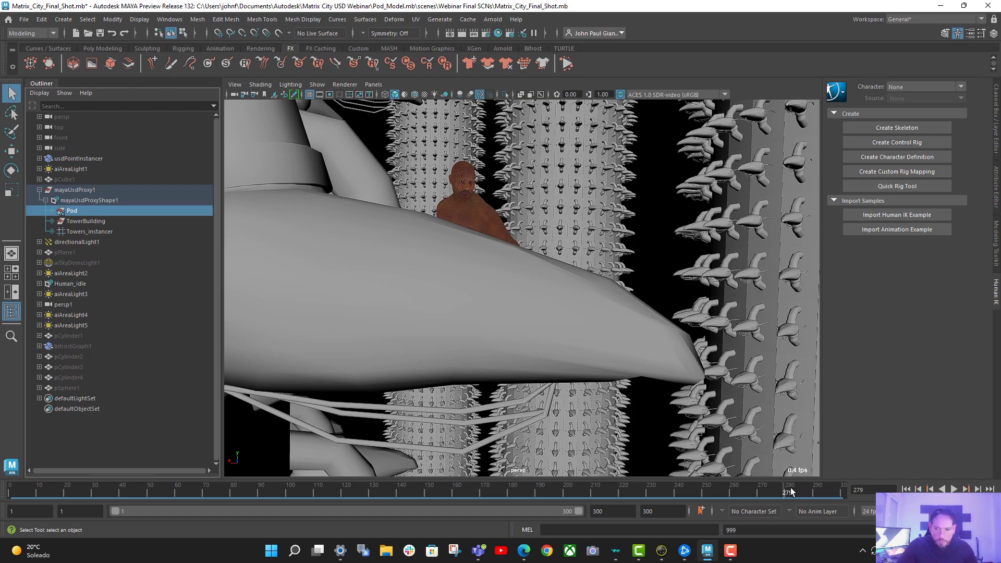
- Scrub the animation to frame 140 and, with aiAreaLight1 selected, view the scene through the persp1 camera
mouse_move(790, 489)
left_mouse_down()
mouse_move(819, 492)
mouse_move(552, 484)
mouse_move(131, 514)
mouse_move(605, 500)
mouse_move(83, 515)
mouse_move(401, 508)
left_mouse_up()
left_click(105, 170)
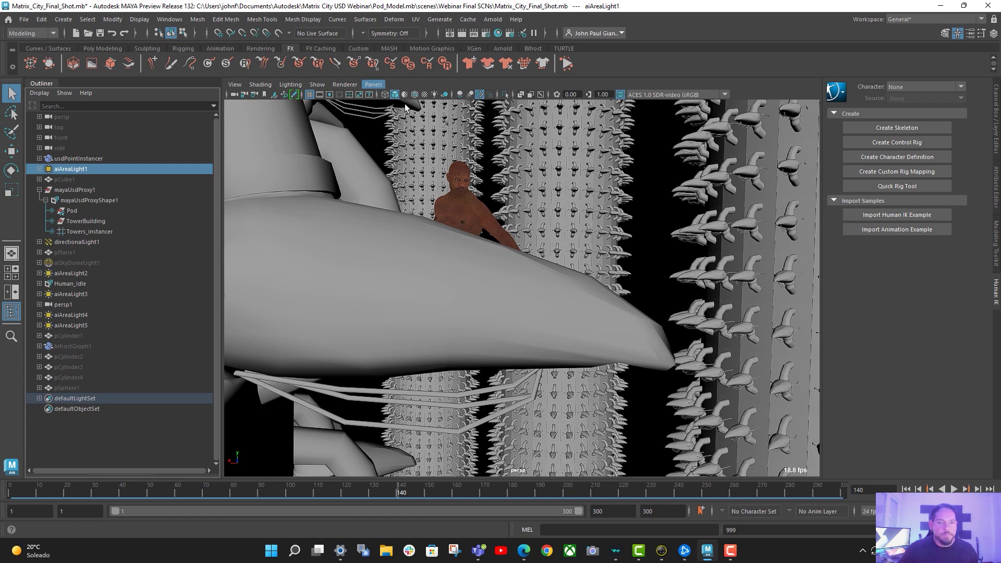
left_click(373, 84)
mouse_move(404, 95)
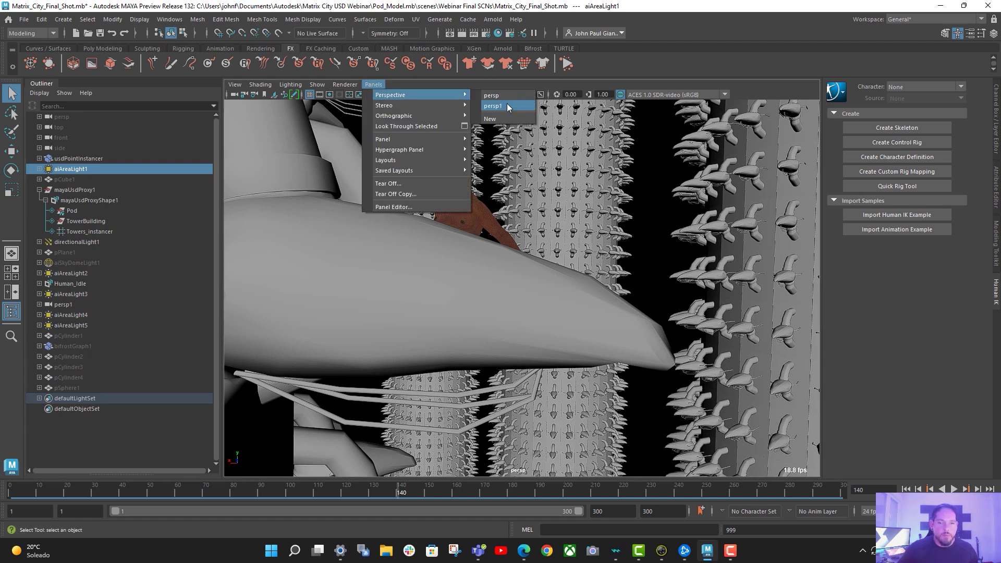
left_click(508, 107)
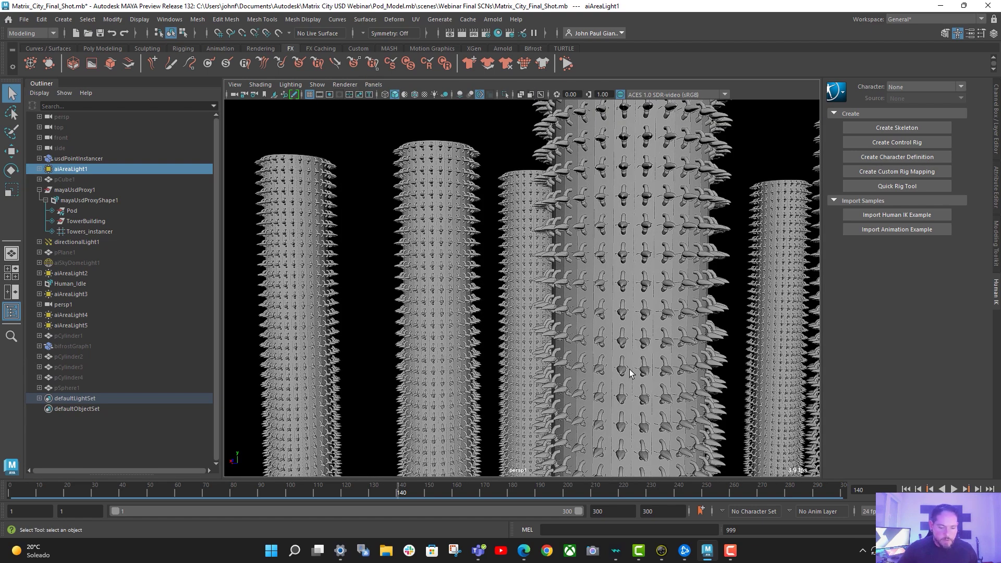
- Turn on the display of lights in the viewport and inspect aiAreaLight1 above the towers
right_click_drag(666, 372, 467, 364, "alt")
mouse_move(468, 364)
left_mouse_down("alt")
mouse_move(440, 356)
mouse_move(476, 406)
mouse_move(450, 347)
mouse_move(492, 347)
mouse_move(471, 347)
left_mouse_up("alt")
left_click(317, 84)
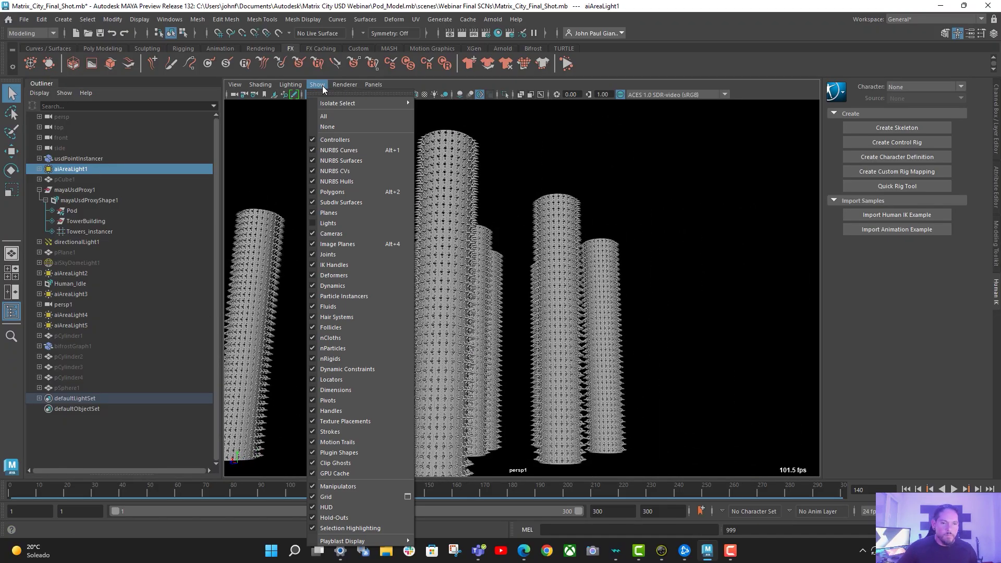
left_click(339, 226)
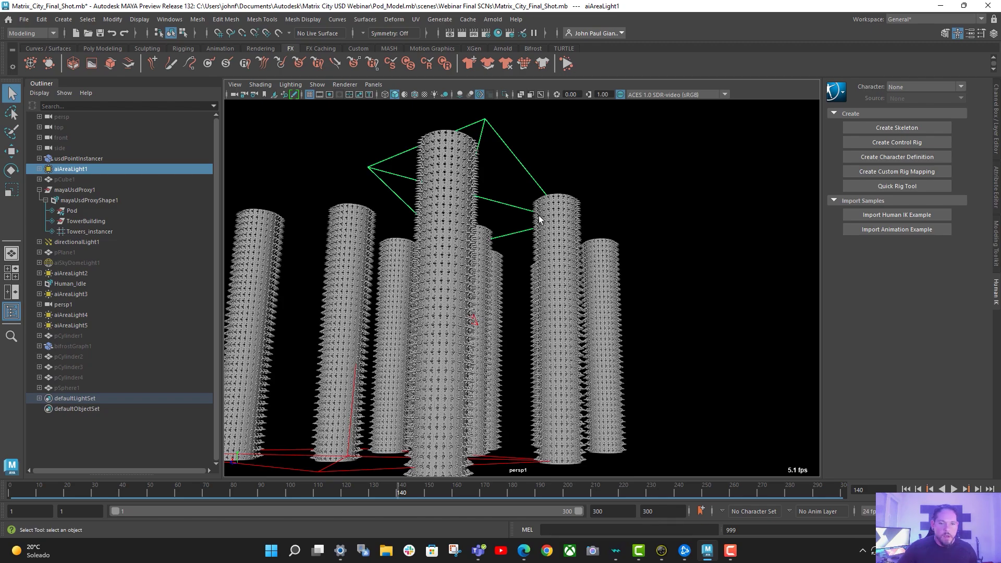
left_click_drag(539, 215, 509, 150, "alt")
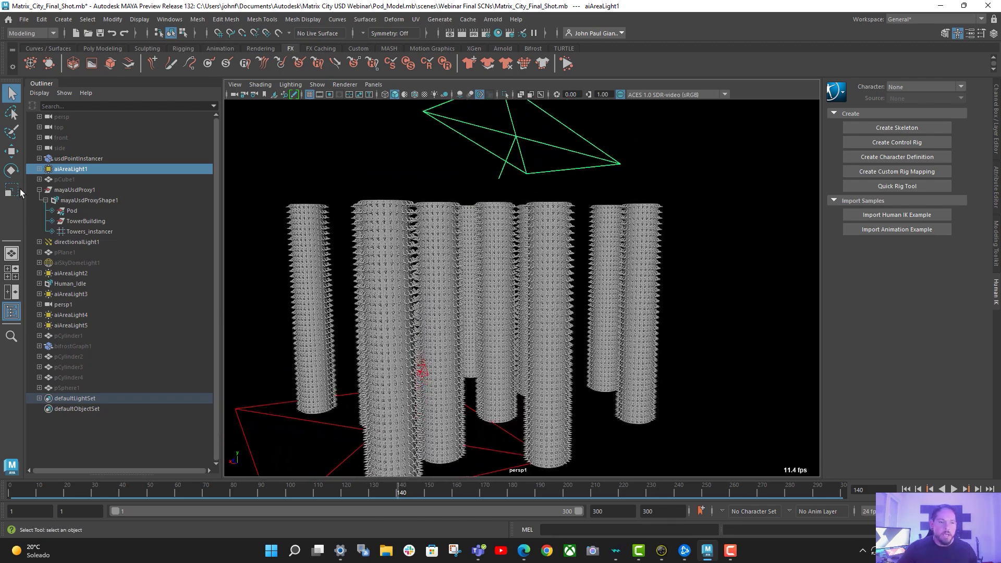
left_click_drag(447, 217, 496, 174, "alt")
middle_click_drag(525, 191, 529, 202, "alt")
right_click_drag(529, 202, 612, 254, "alt")
middle_click_drag(495, 182, 510, 223, "alt")
right_click_drag(509, 224, 548, 250, "alt")
mouse_move(516, 257)
left_mouse_down("alt")
mouse_move(493, 257)
mouse_move(502, 276)
mouse_move(517, 238)
left_mouse_up("alt")
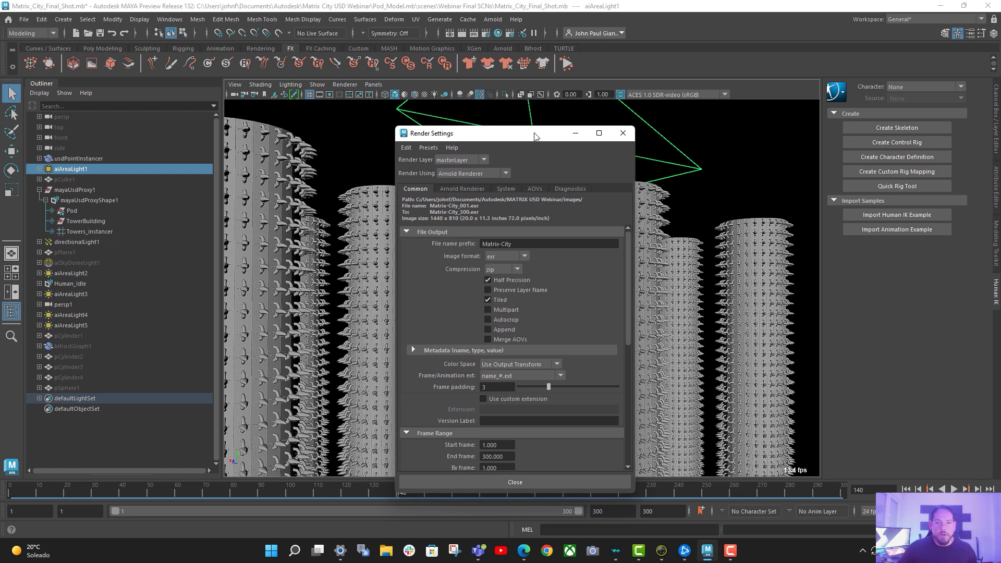
- Open the aiAtmosphereVolume attributes from the Environment section of the Arnold render settings, and close the settings window
left_click(533, 157)
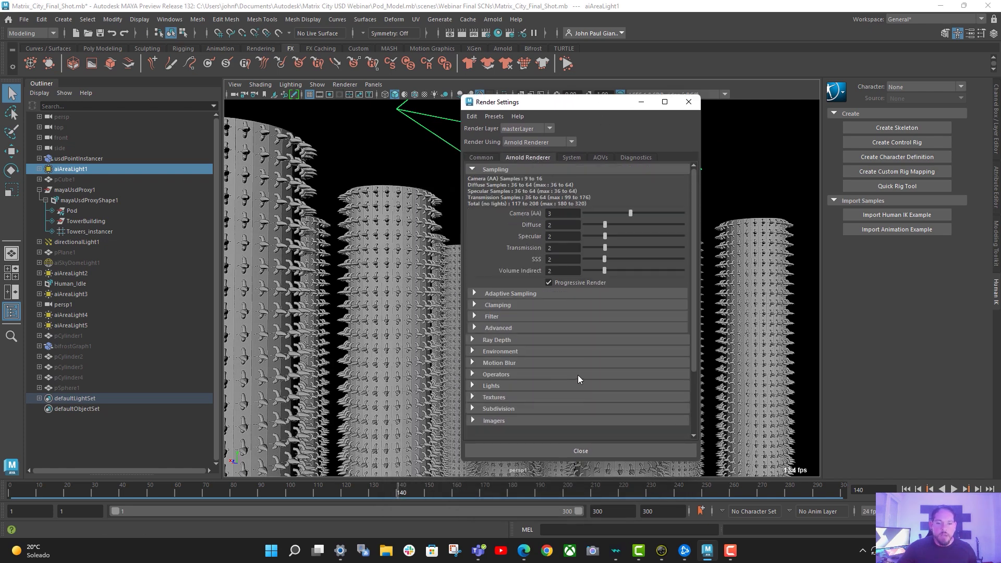
scroll(578, 379, "down", 3)
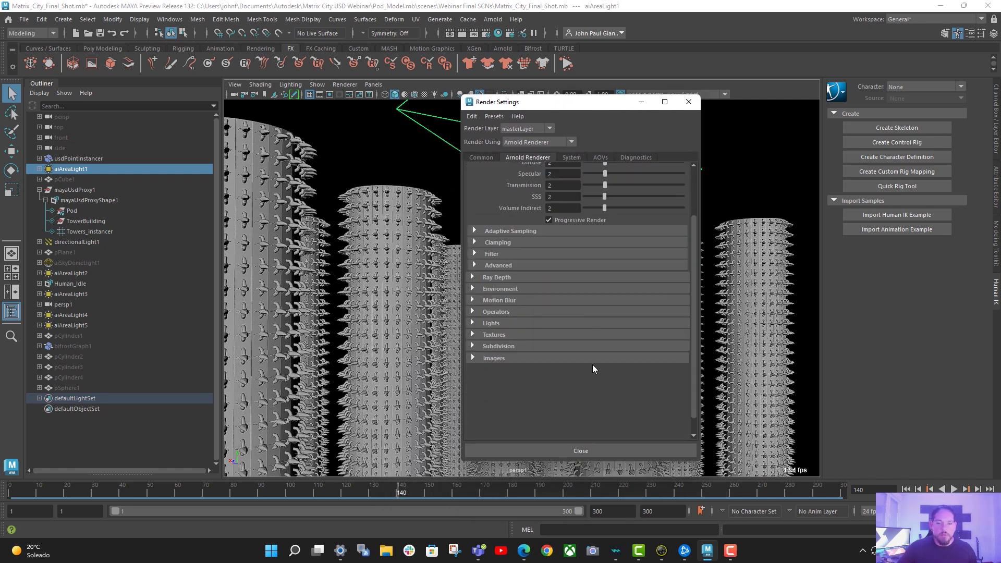
left_click(511, 289)
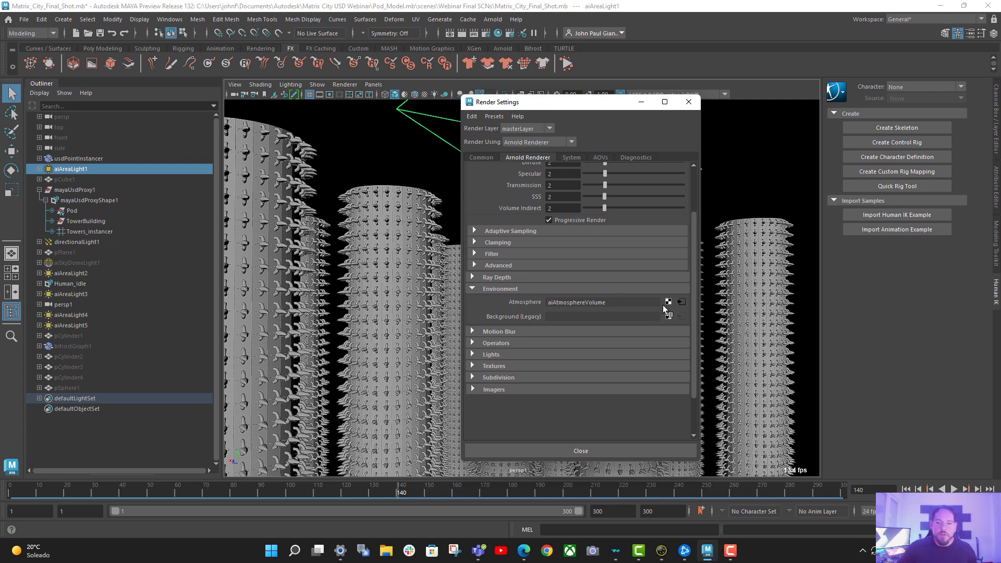
left_click(682, 303)
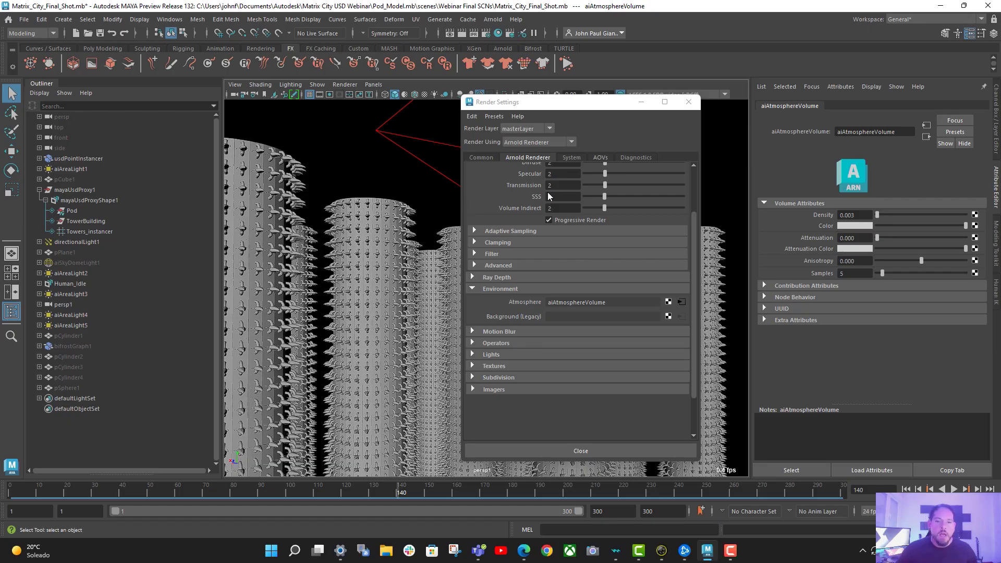
left_click(688, 103)
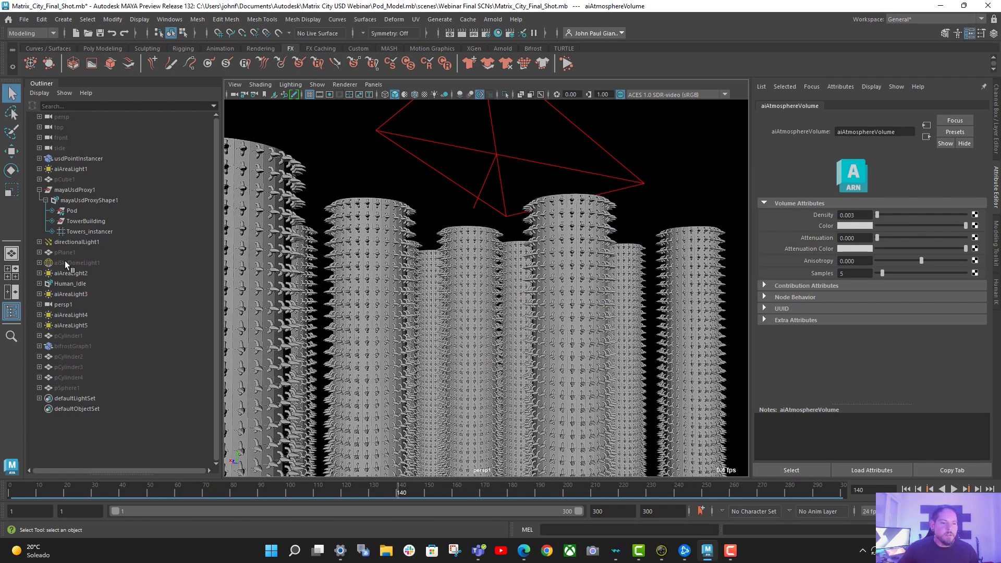
- Check the directionalLight1 attributes and frame aiAreaLight3 to examine its placement around the human figure and pod
left_click(83, 241)
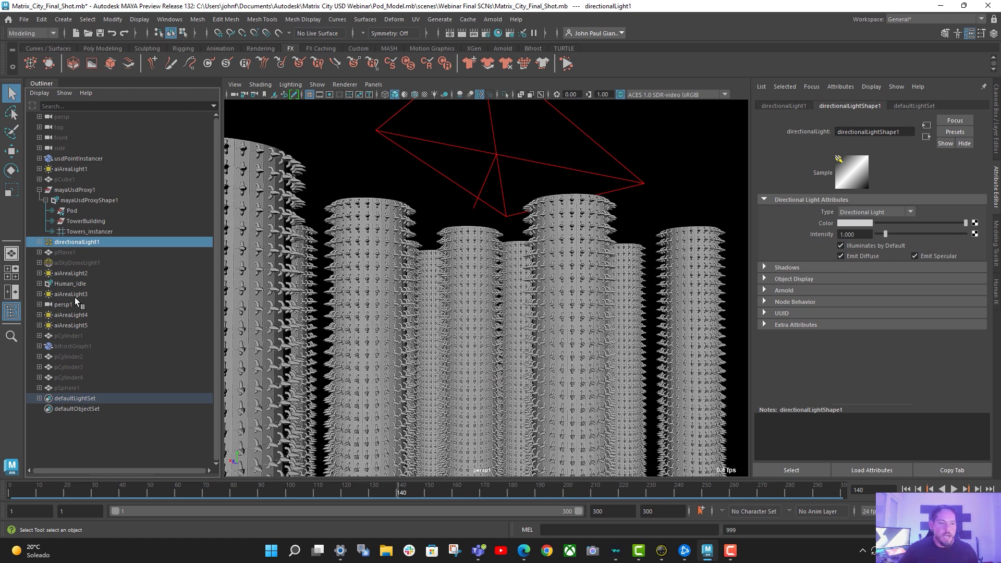
left_click(104, 295)
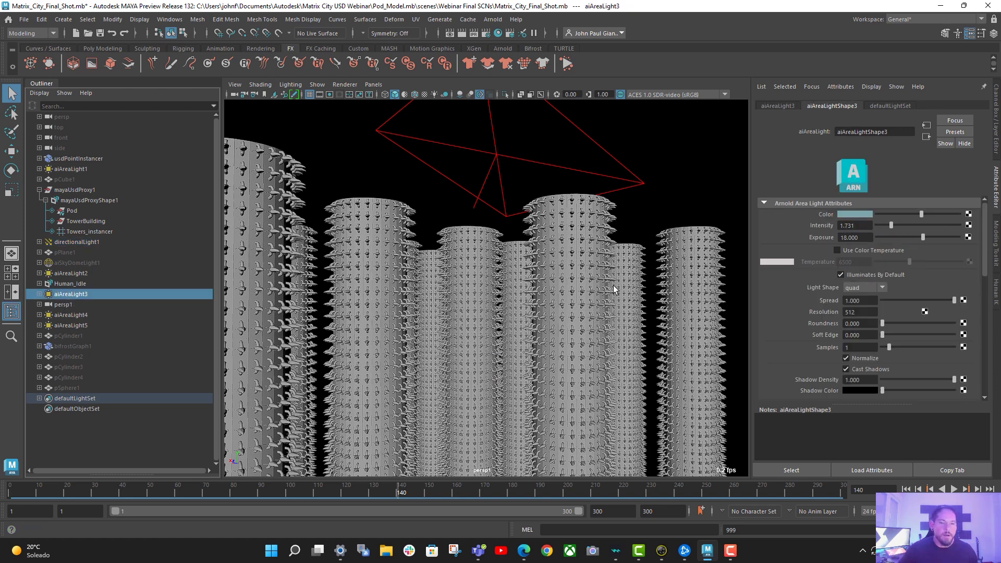
key("f")
left_click_drag(378, 365, 412, 400, "alt")
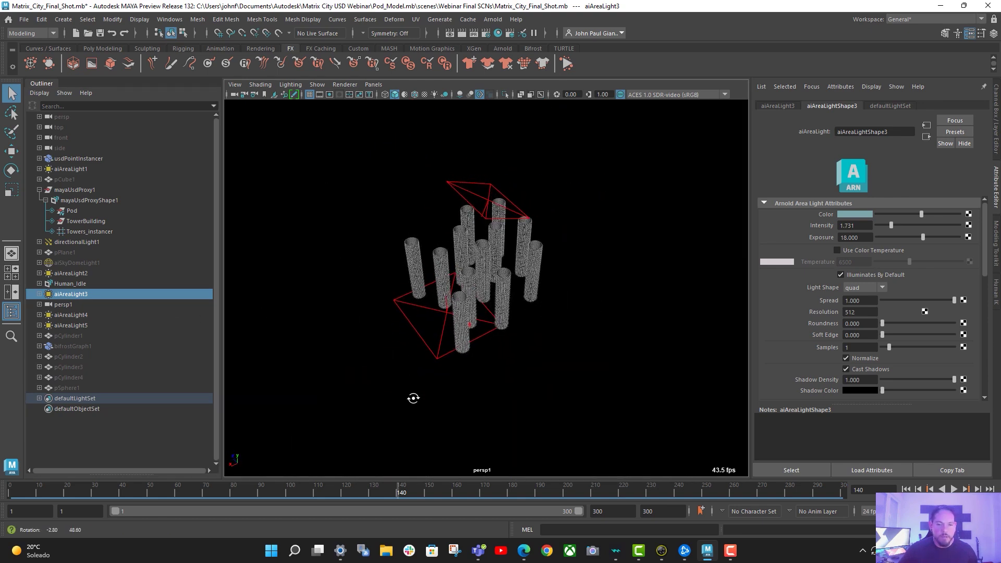
left_click(61, 306)
left_click(73, 295)
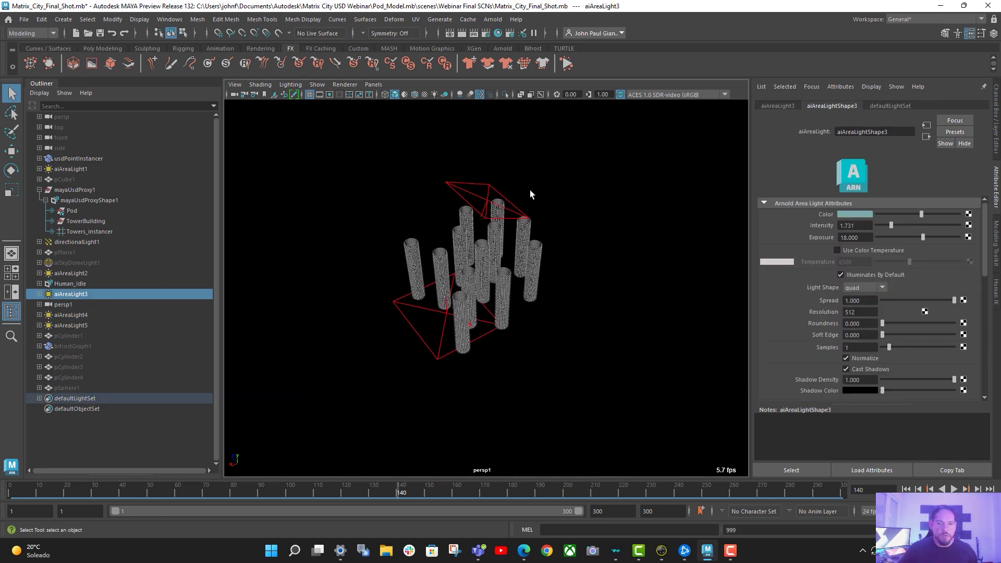
key("f")
left_click_drag(547, 349, 540, 328, "alt")
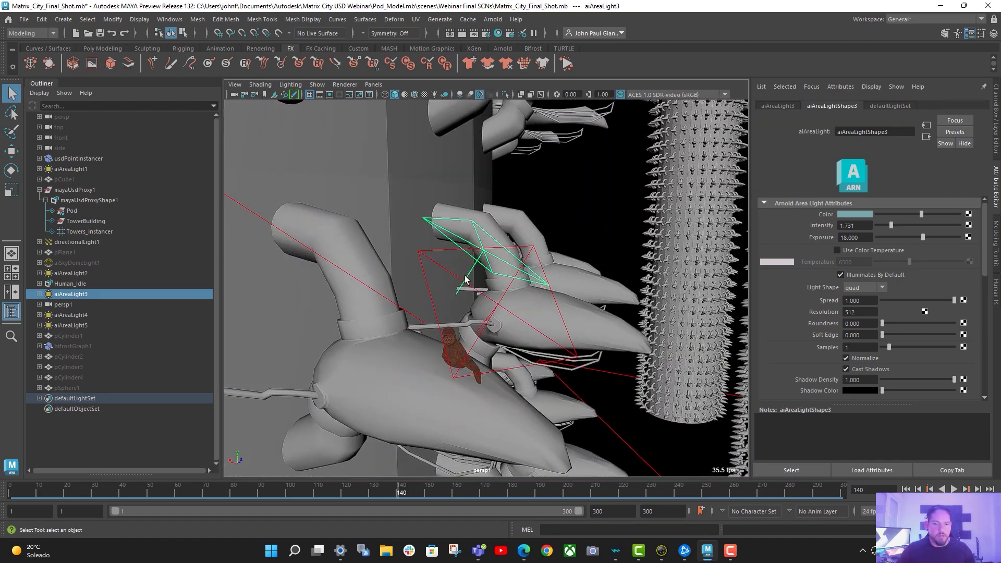
left_click_drag(520, 292, 538, 347, "alt")
- Select aiAreaLight4 and examine its Visibility and Light Filters attributes
left_click(79, 314)
scroll(510, 322, "down", 5)
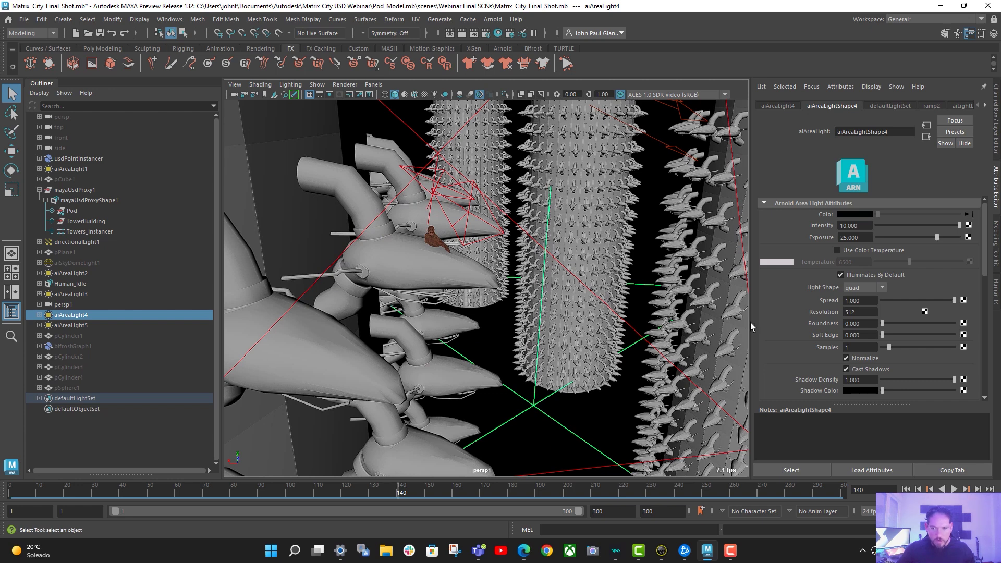
scroll(904, 299, "down", 10)
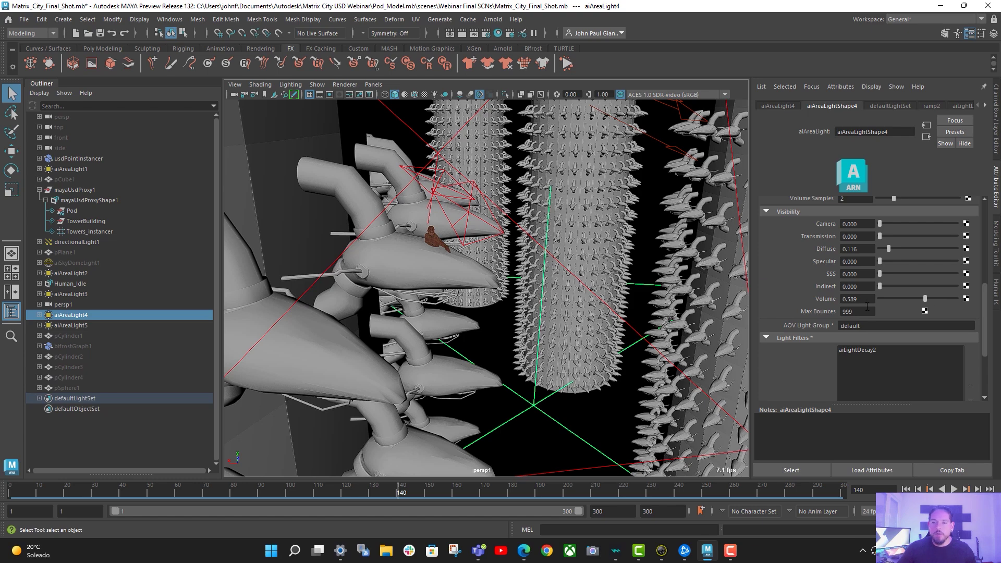
left_click_drag(528, 290, 507, 299, "alt")
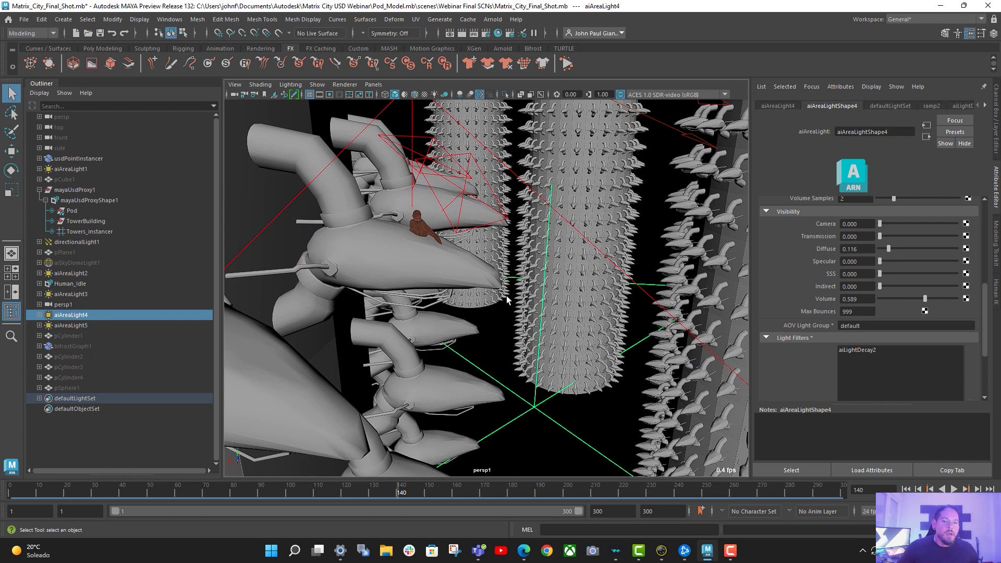
- Select aiAreaLight5 and aiAreaLight3 in turn and examine how they are positioned around the human figure
left_click(74, 325)
left_click_drag(484, 257, 575, 322, "alt")
left_click_drag(531, 321, 572, 289, "alt")
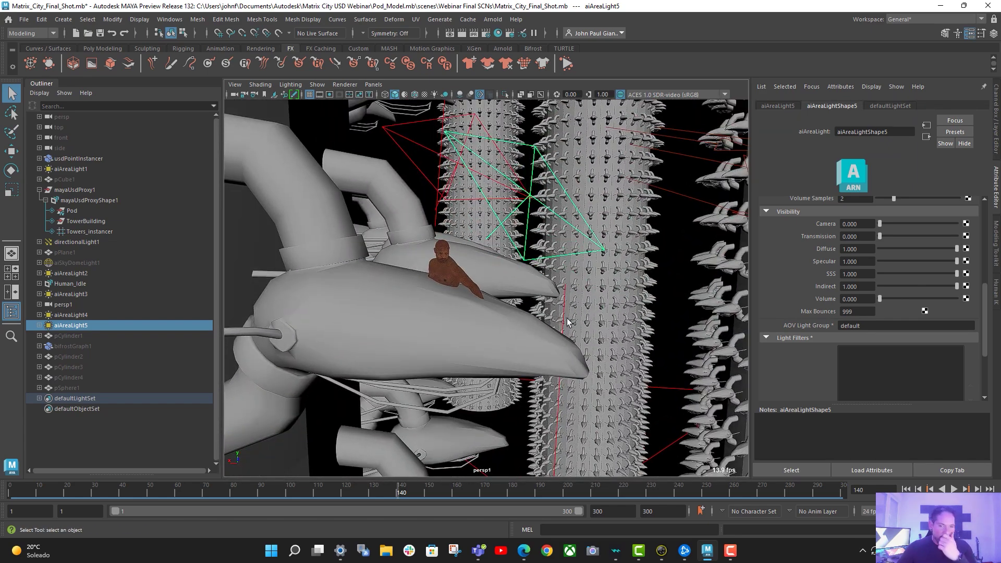
left_click(406, 140)
left_click_drag(511, 209, 507, 207, "alt")
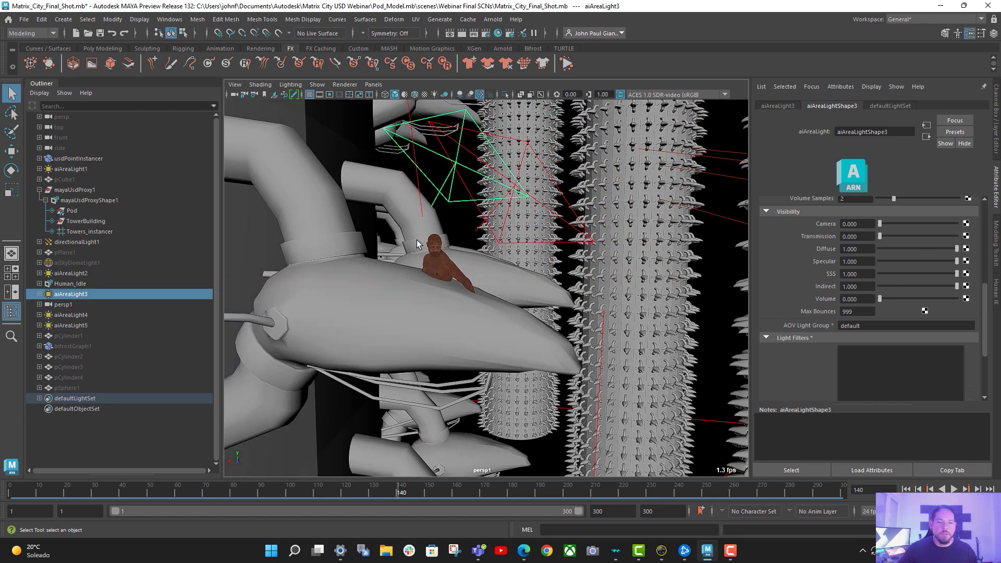
left_click_drag(514, 251, 545, 271, "alt")
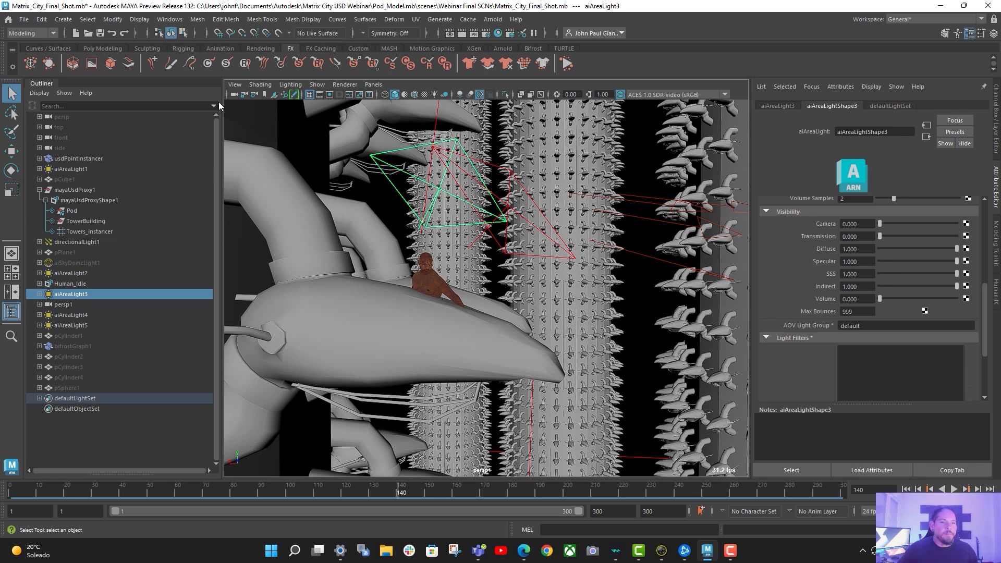
- Switch the viewport back to the persp camera and recall its cameraView3 bookmark
left_click(373, 85)
mouse_move(443, 95)
left_click(493, 97)
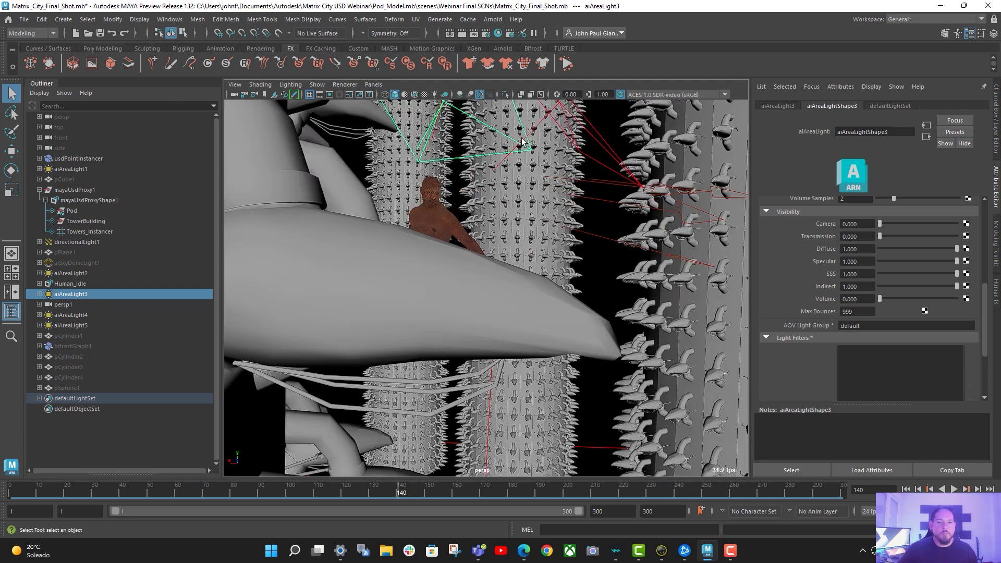
left_click(235, 84)
mouse_move(318, 269)
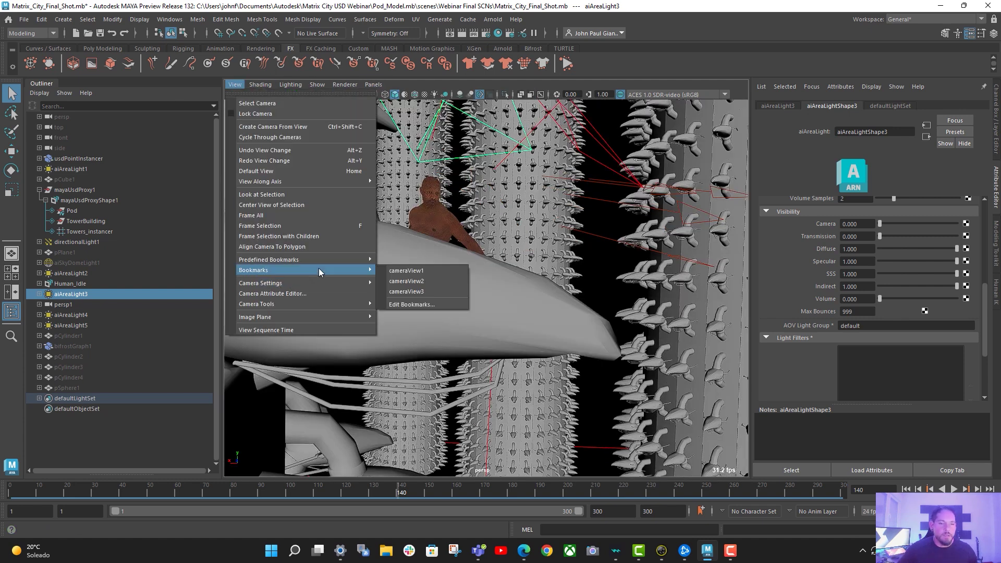
left_click(442, 292)
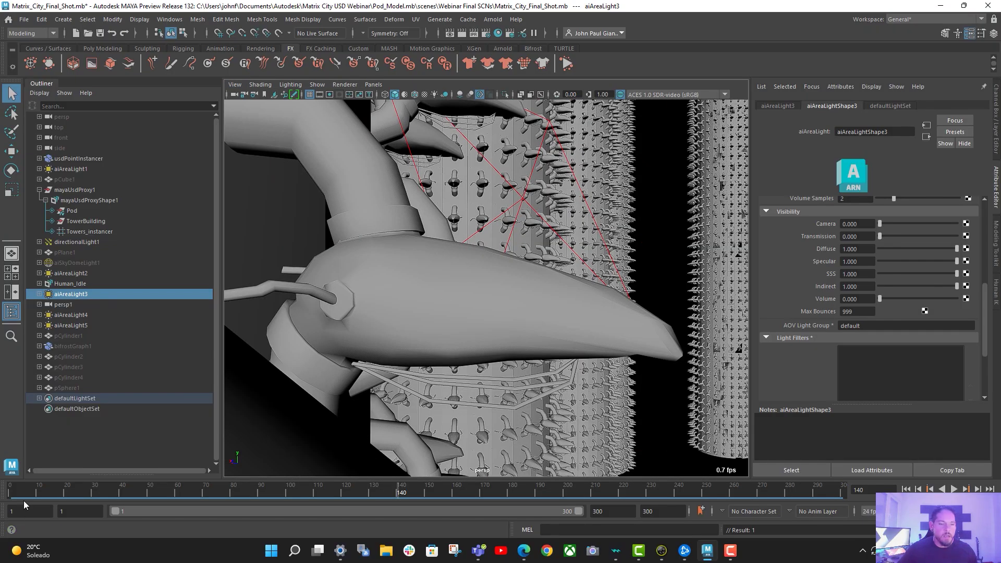
- Go to frame 170 and lower the Arnold sampling to Camera (AA) 2, with Diffuse, Specular, Transmission, SSS and Volume Indirect at 1
left_click_drag(24, 492, 480, 518)
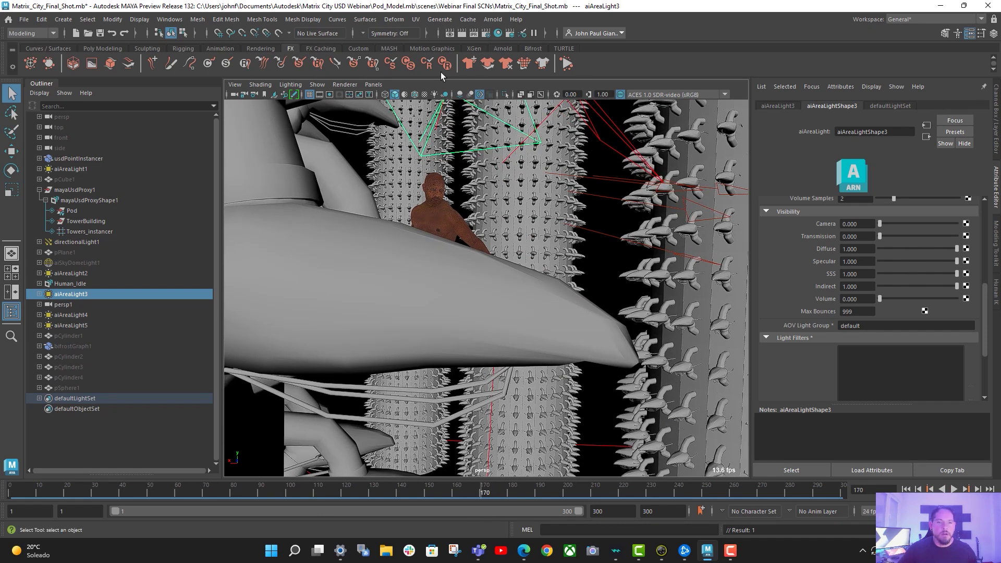
left_click(485, 33)
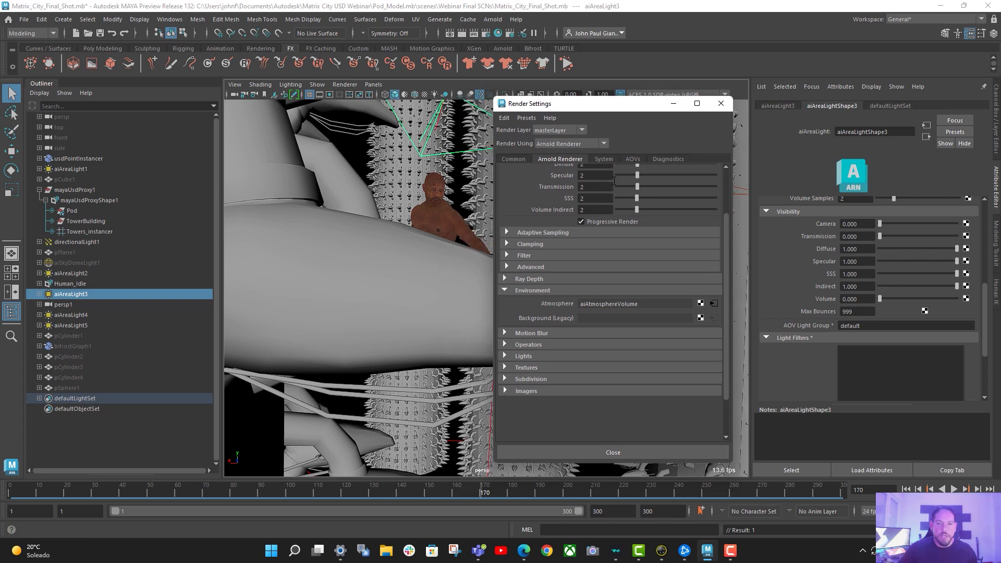
scroll(664, 253, "up", 3)
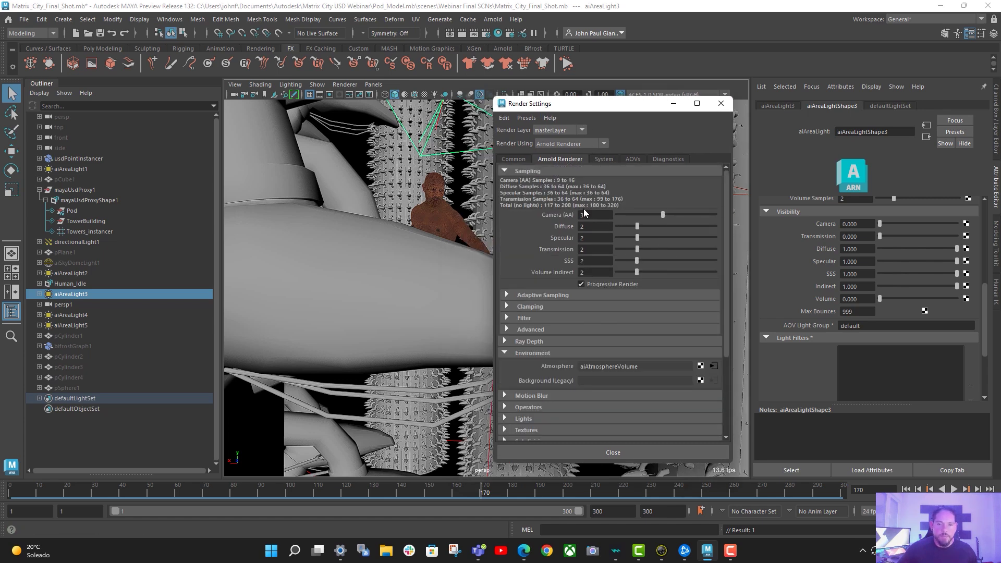
left_click_drag(663, 216, 627, 249)
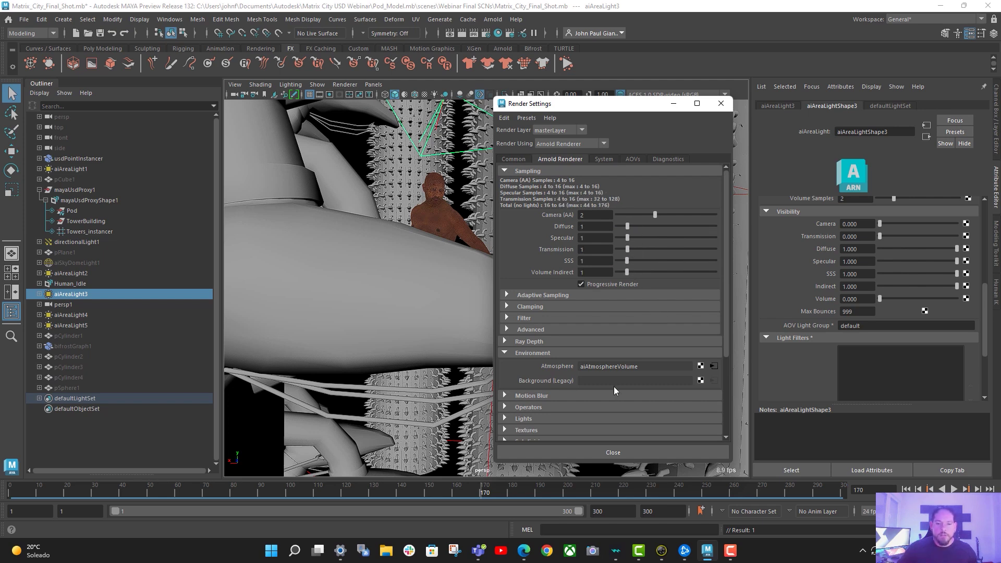
- Disable Adaptive Sampling, check the Clamping options and close the Render Settings
left_click(540, 295)
left_click(584, 306)
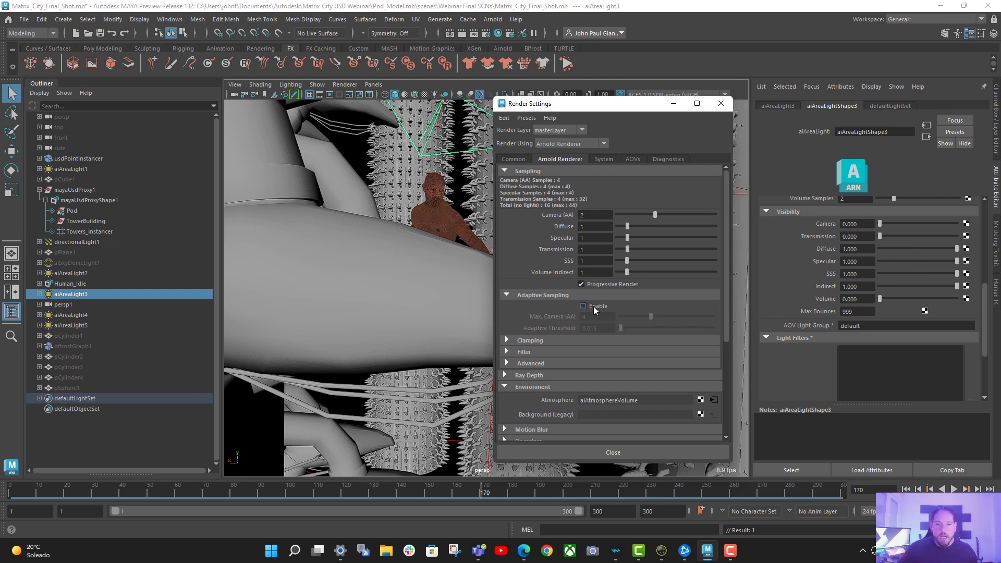
left_click(593, 307)
left_click(586, 307)
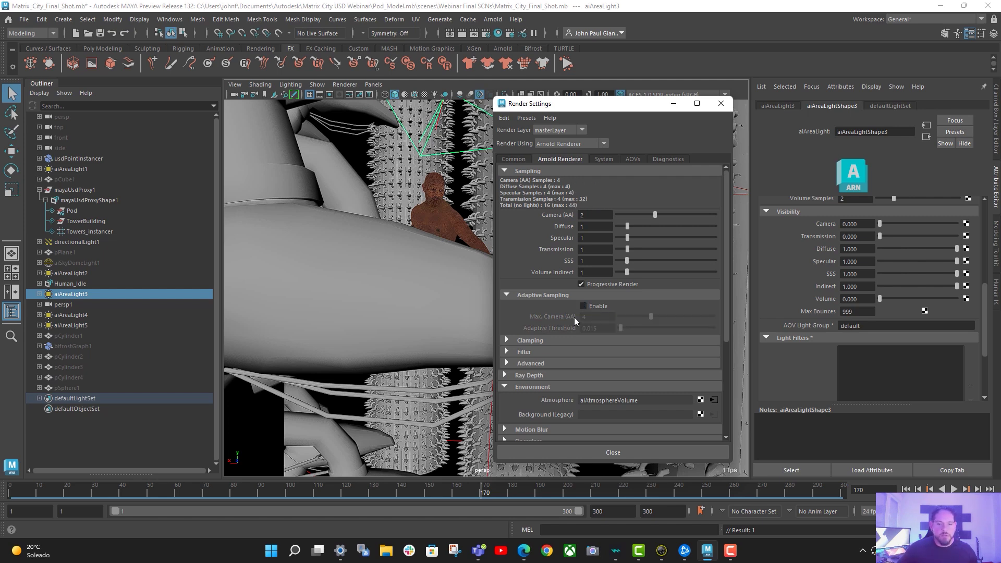
left_click(547, 340)
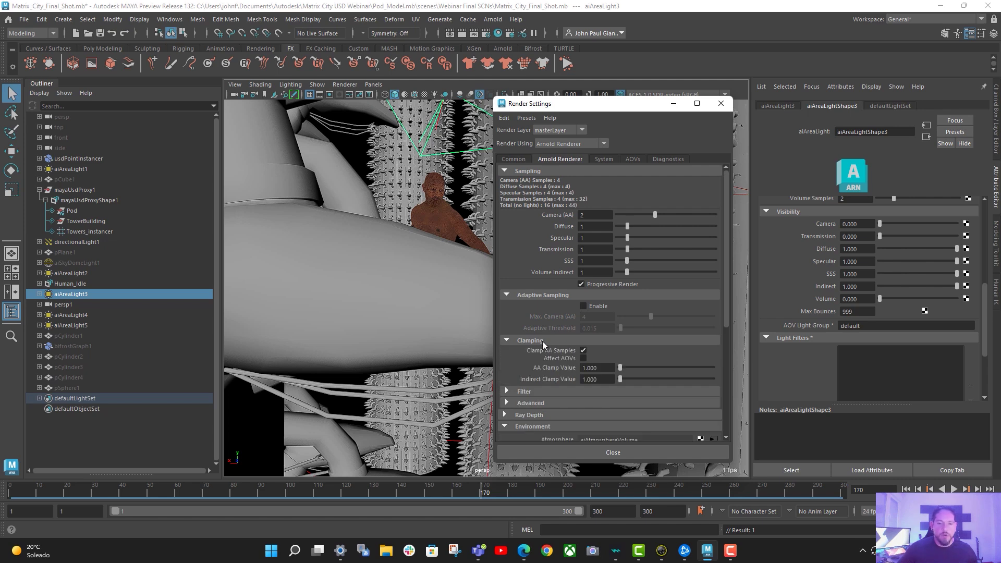
left_click(546, 342)
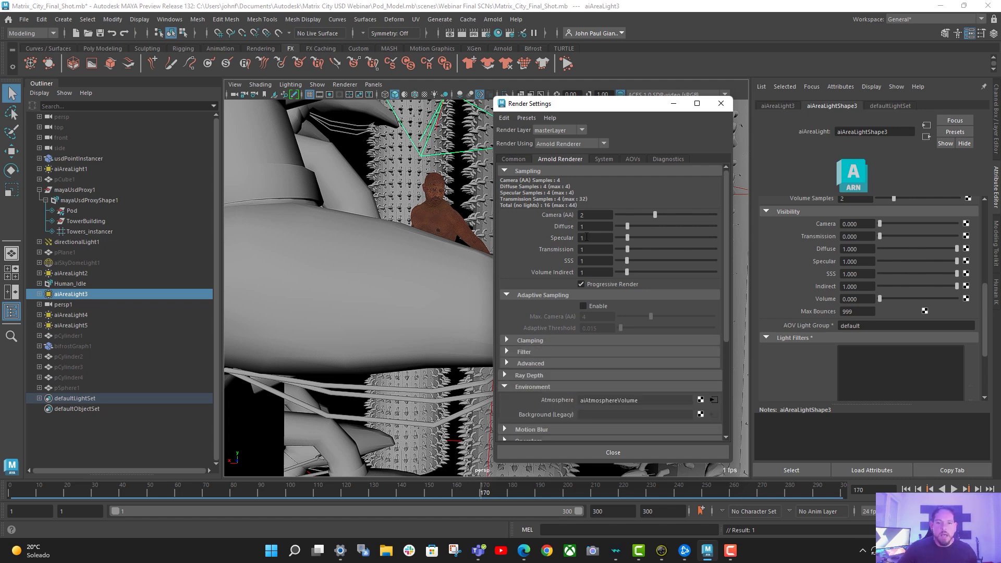
left_click(721, 103)
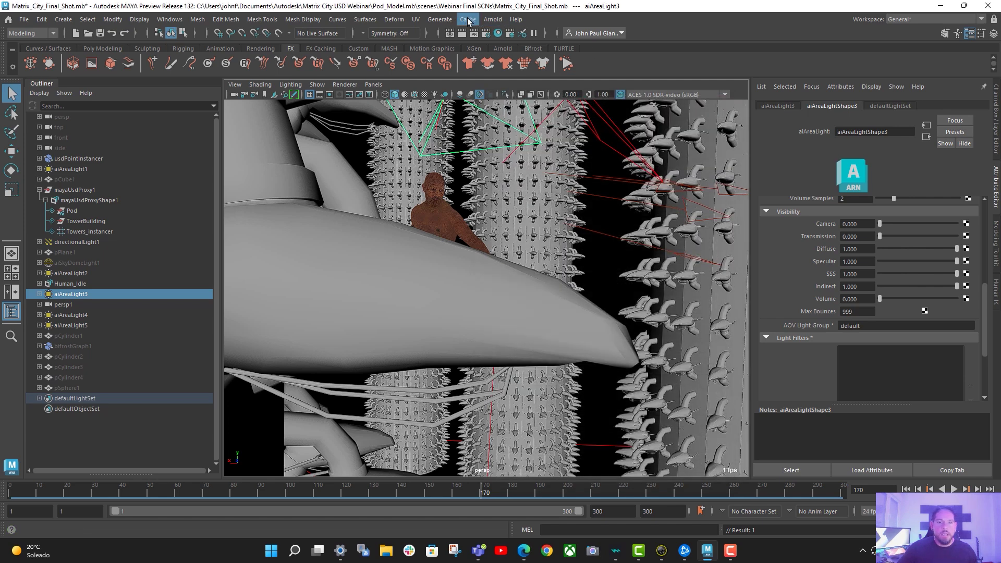
- Open the Arnold RenderView at full-screen size with the render image filling its display area
left_click(493, 20)
left_click(528, 51)
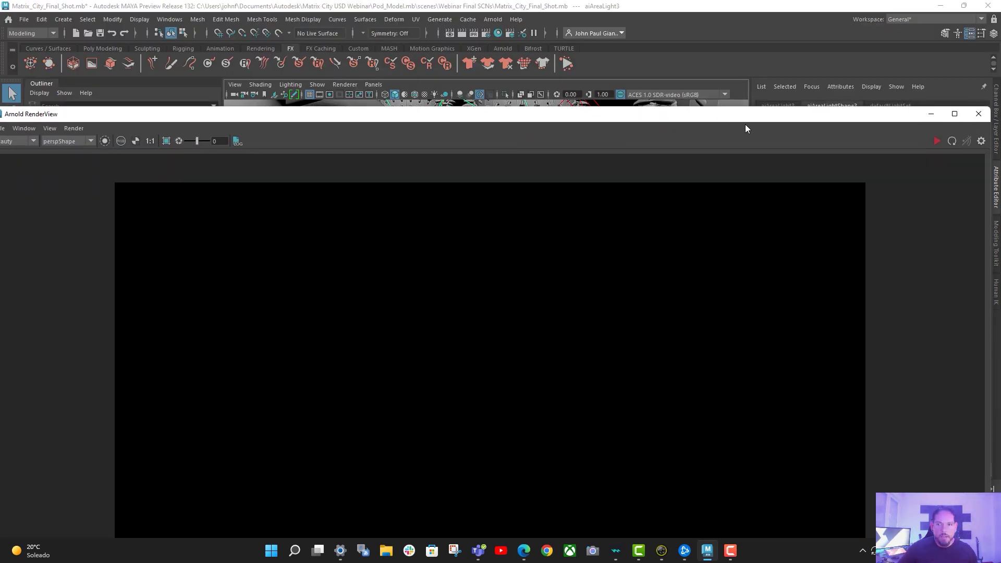
left_click(955, 116)
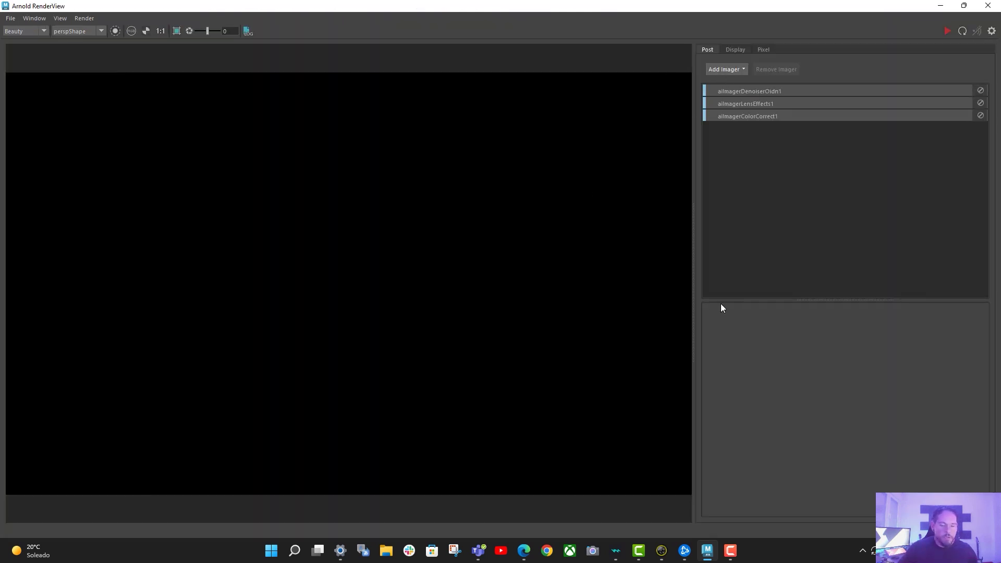
scroll(490, 294, "down", 1)
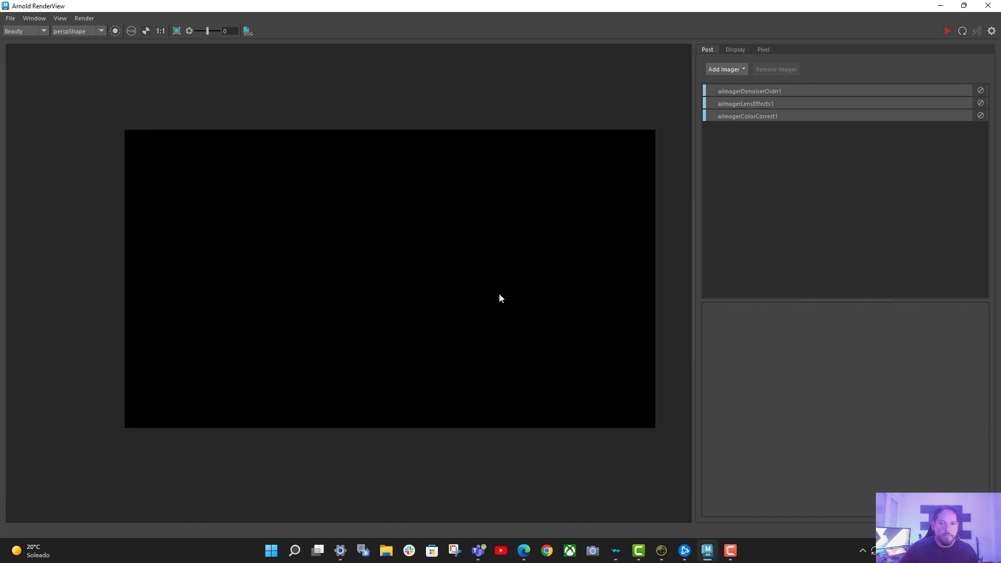
scroll(499, 294, "up", 1)
middle_click_drag(498, 300, 552, 284)
scroll(503, 297, "down", 1)
scroll(528, 277, "up", 1)
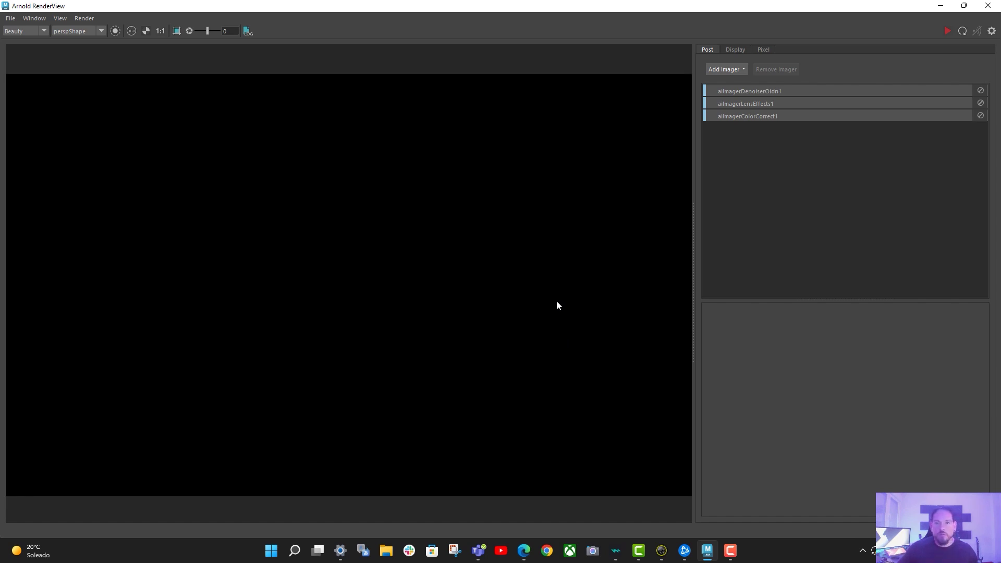
- Examine the aiImagerDenoiserOidn1 settings and the available imager types, and move aiImagerLensEffects1 below aiImagerColorCorrect1
left_click(769, 91)
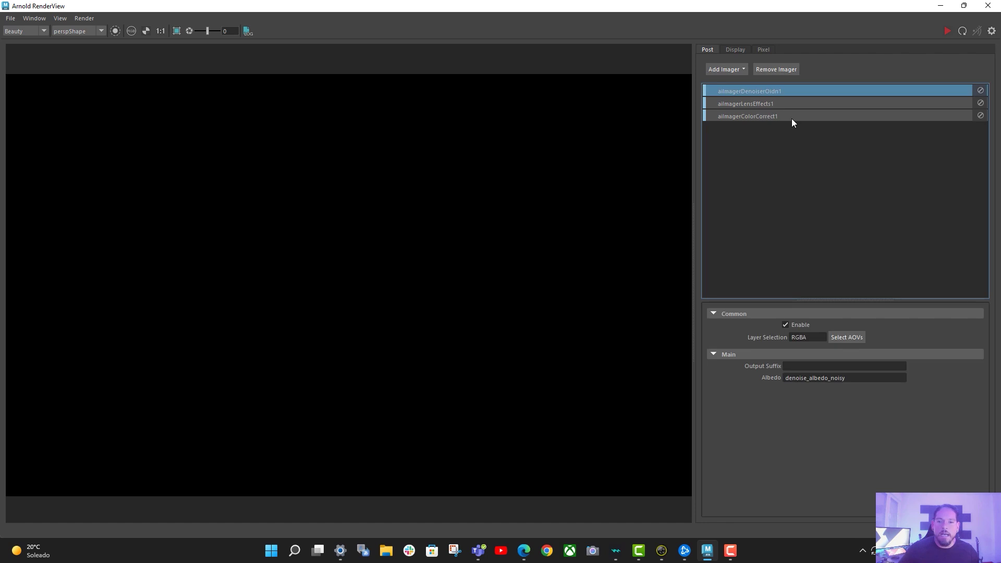
left_click(742, 69)
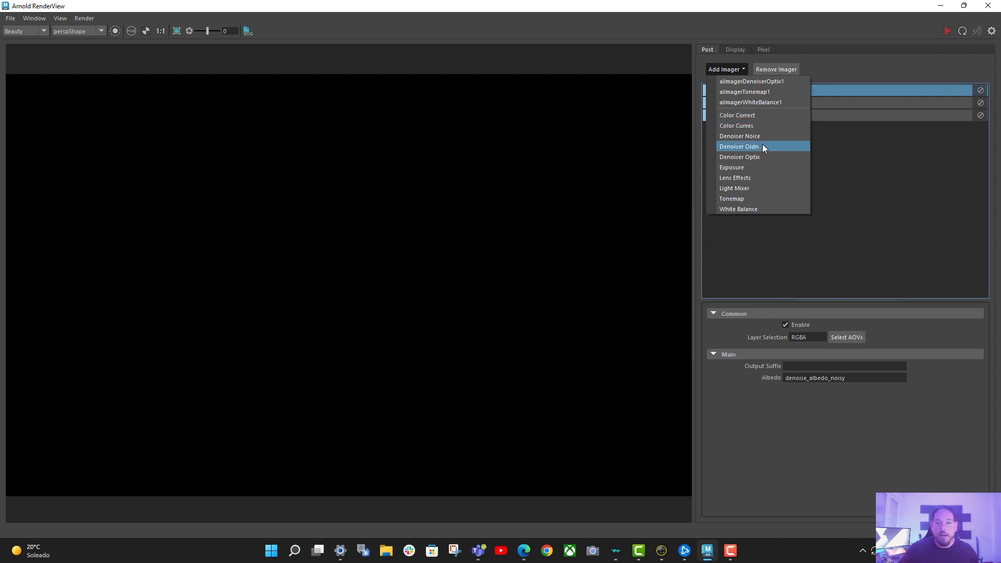
left_click(837, 26)
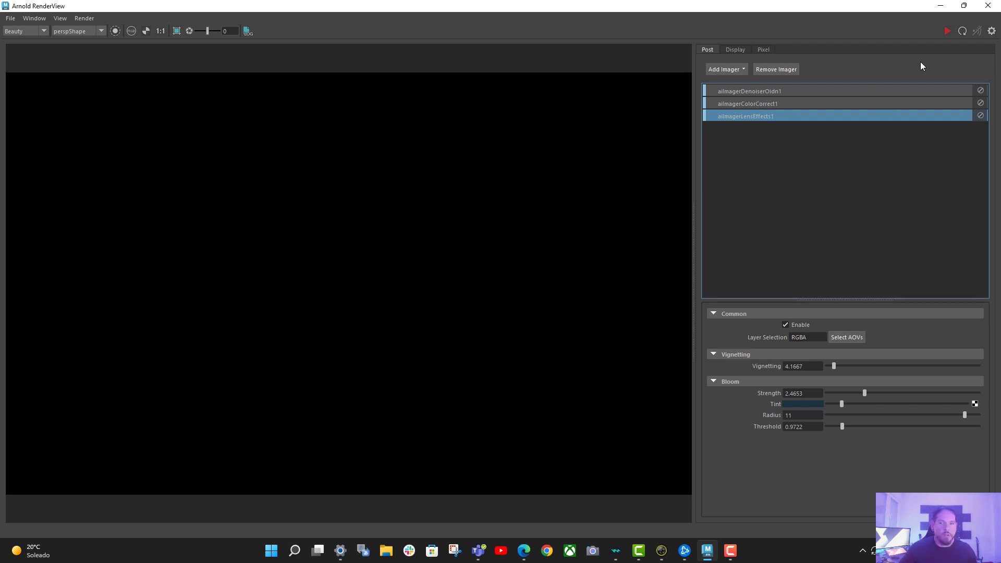
- Hide the imager settings and start rendering the perspShape camera view
left_click(974, 32)
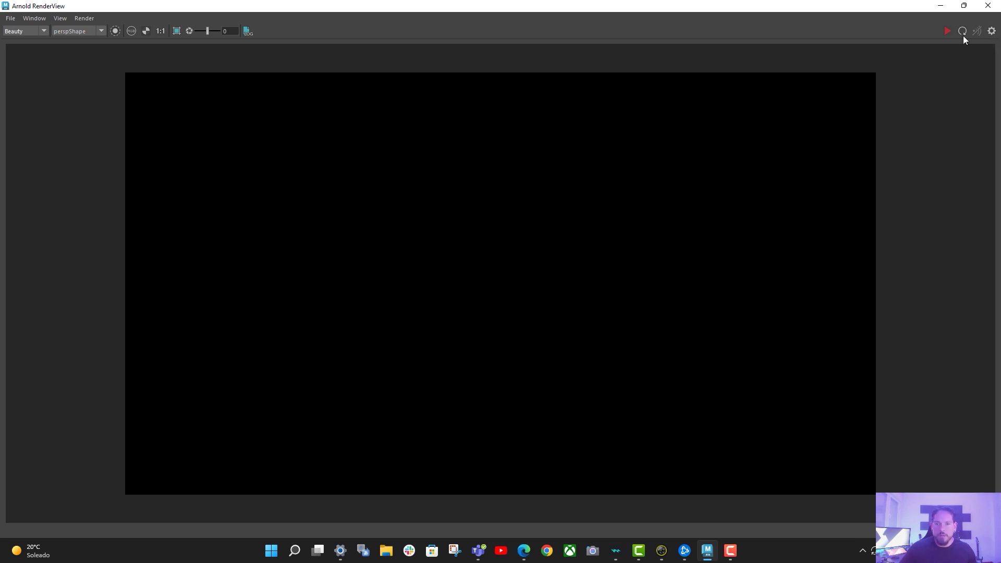
left_click(946, 31)
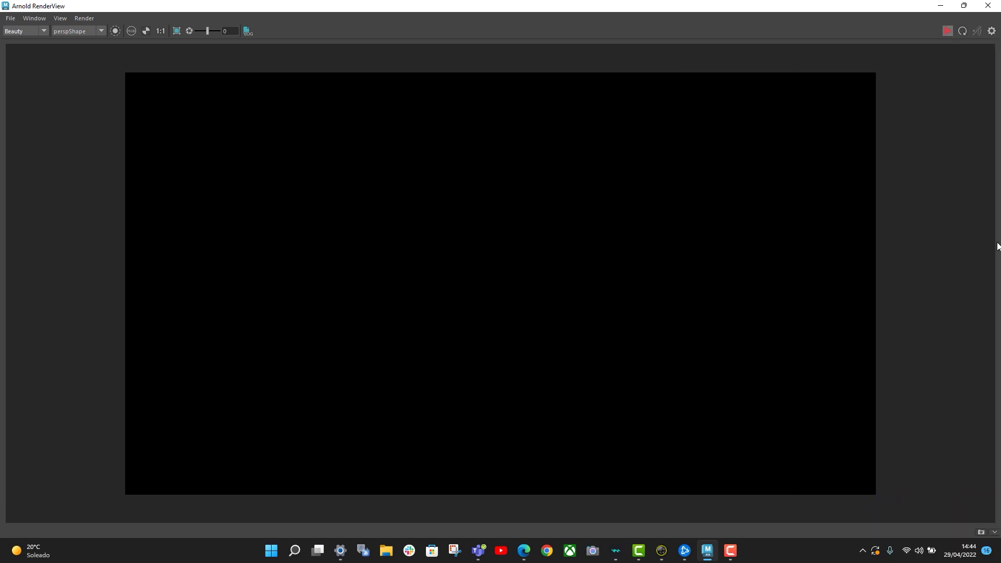